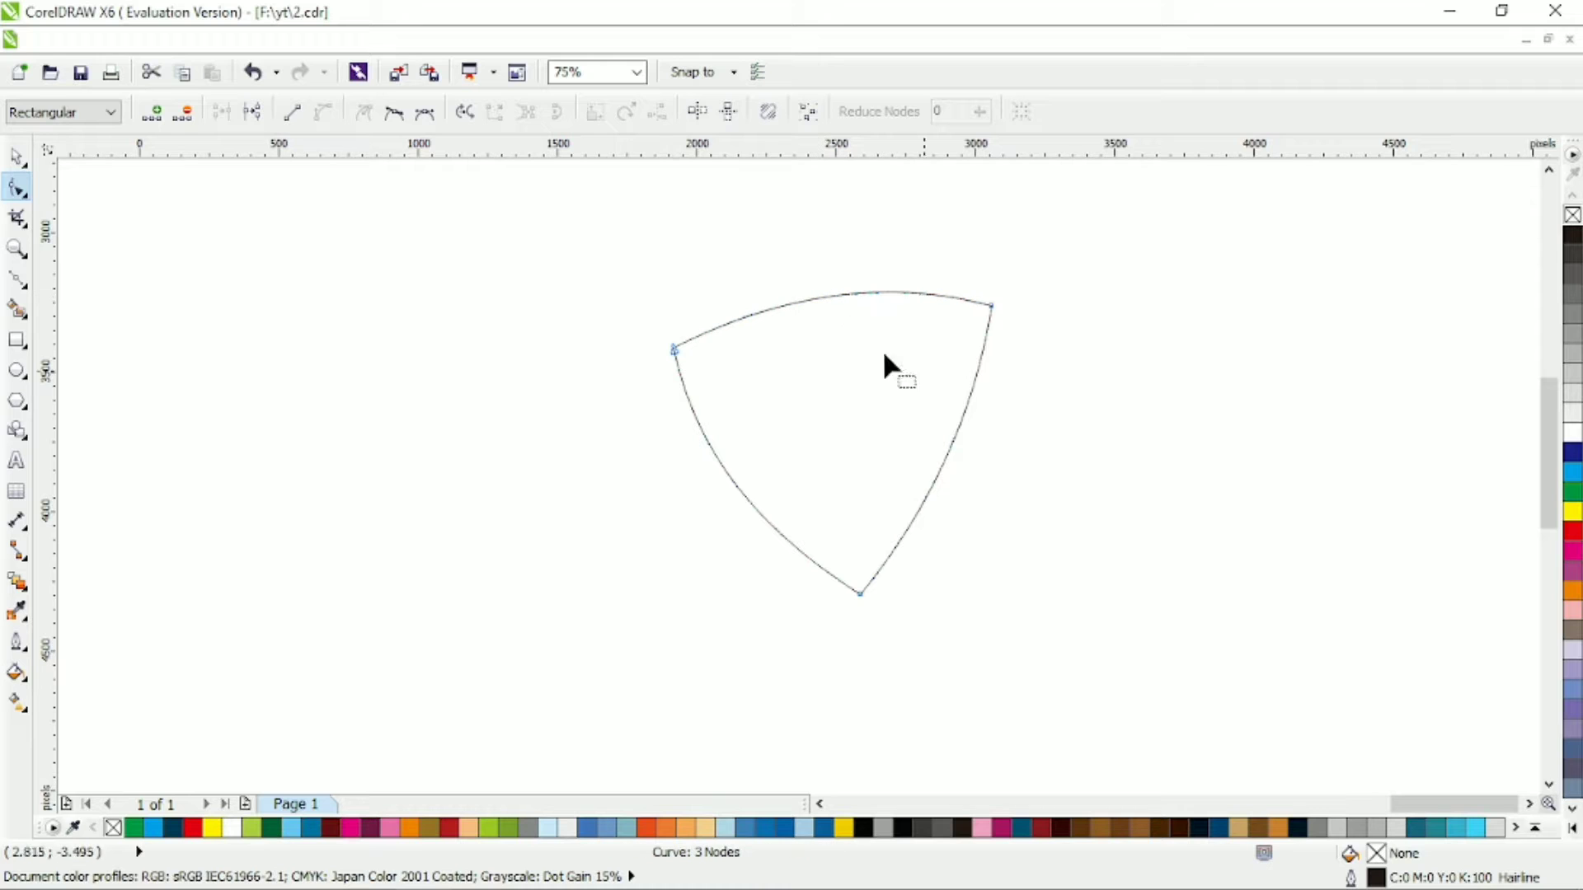
Fill the three-sided curve solid black without an outline, and reshape its corner and sides into a fuller shield.
key(space)
click(1573, 235)
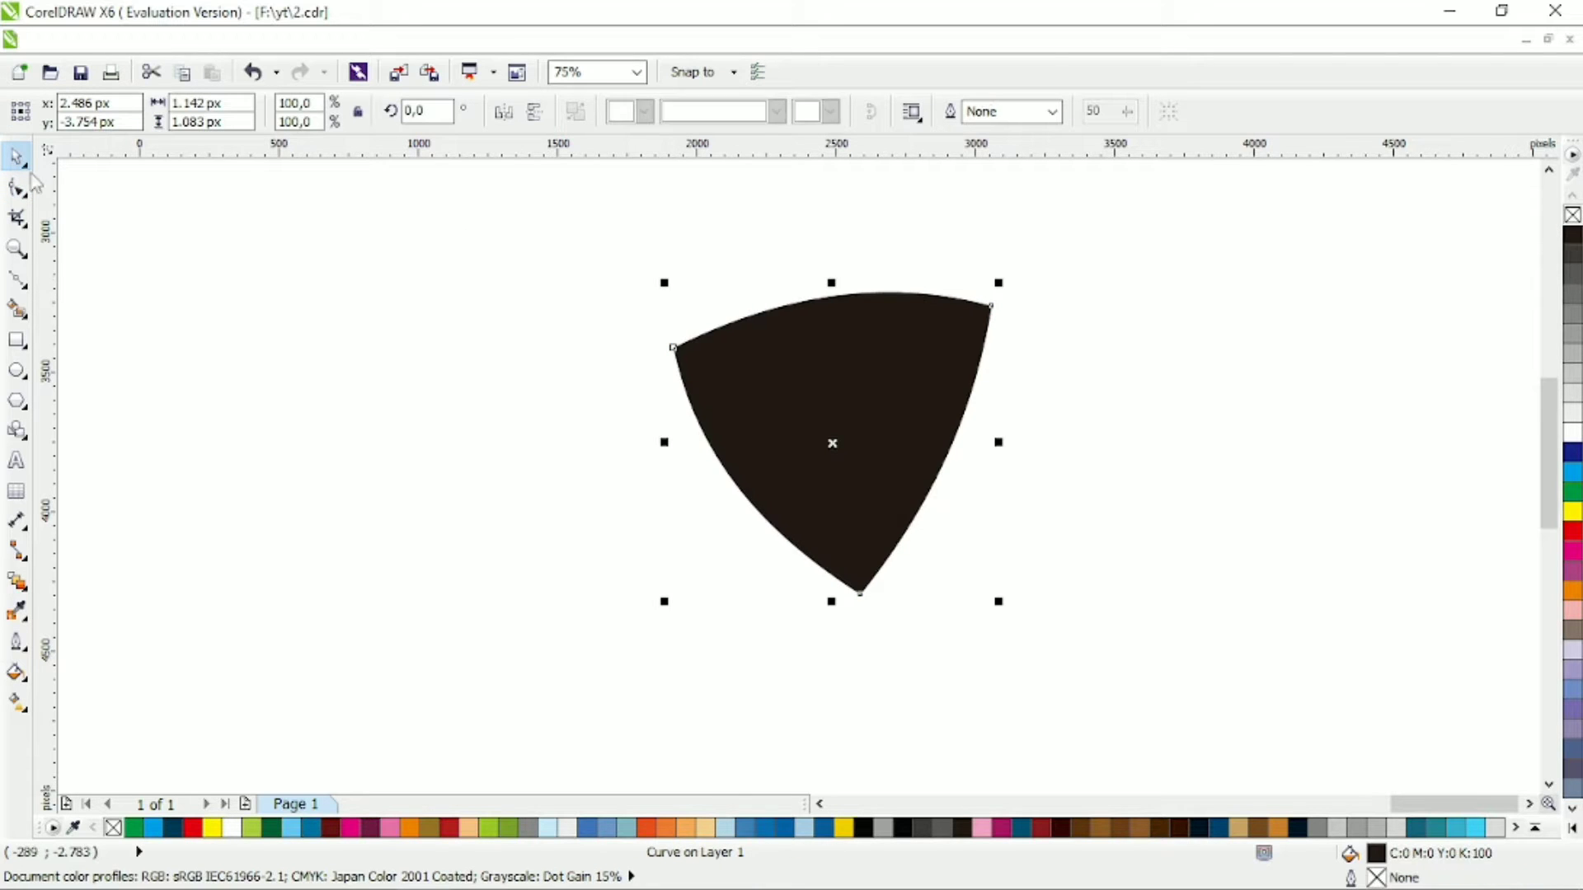
key(F10)
drag(672, 347, 650, 353)
drag(874, 290, 874, 285)
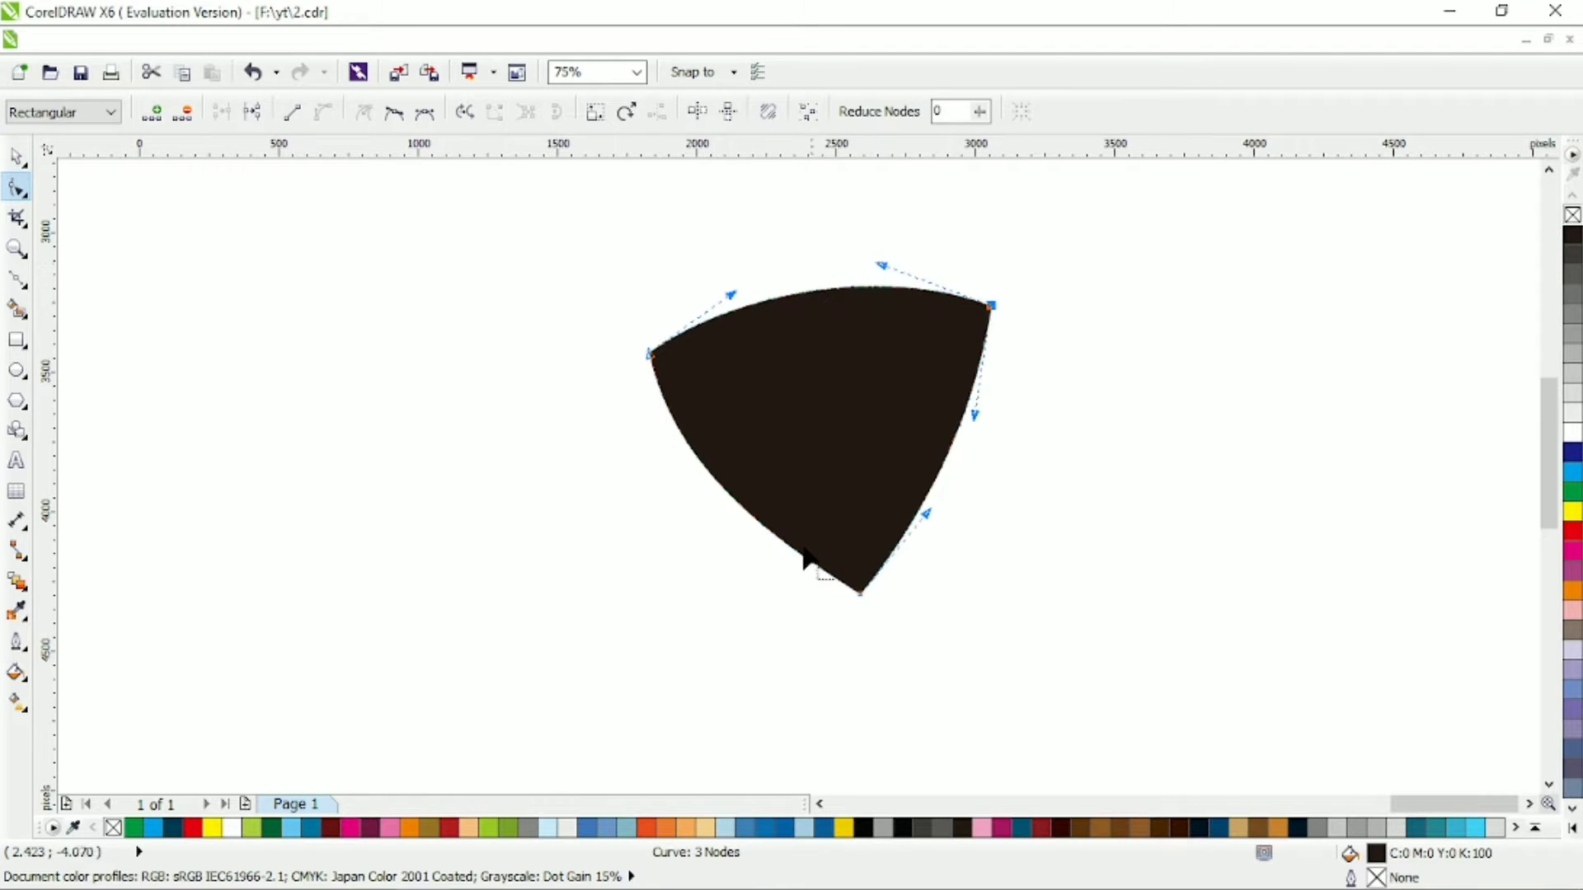
drag(926, 512, 940, 519)
drag(975, 415, 982, 418)
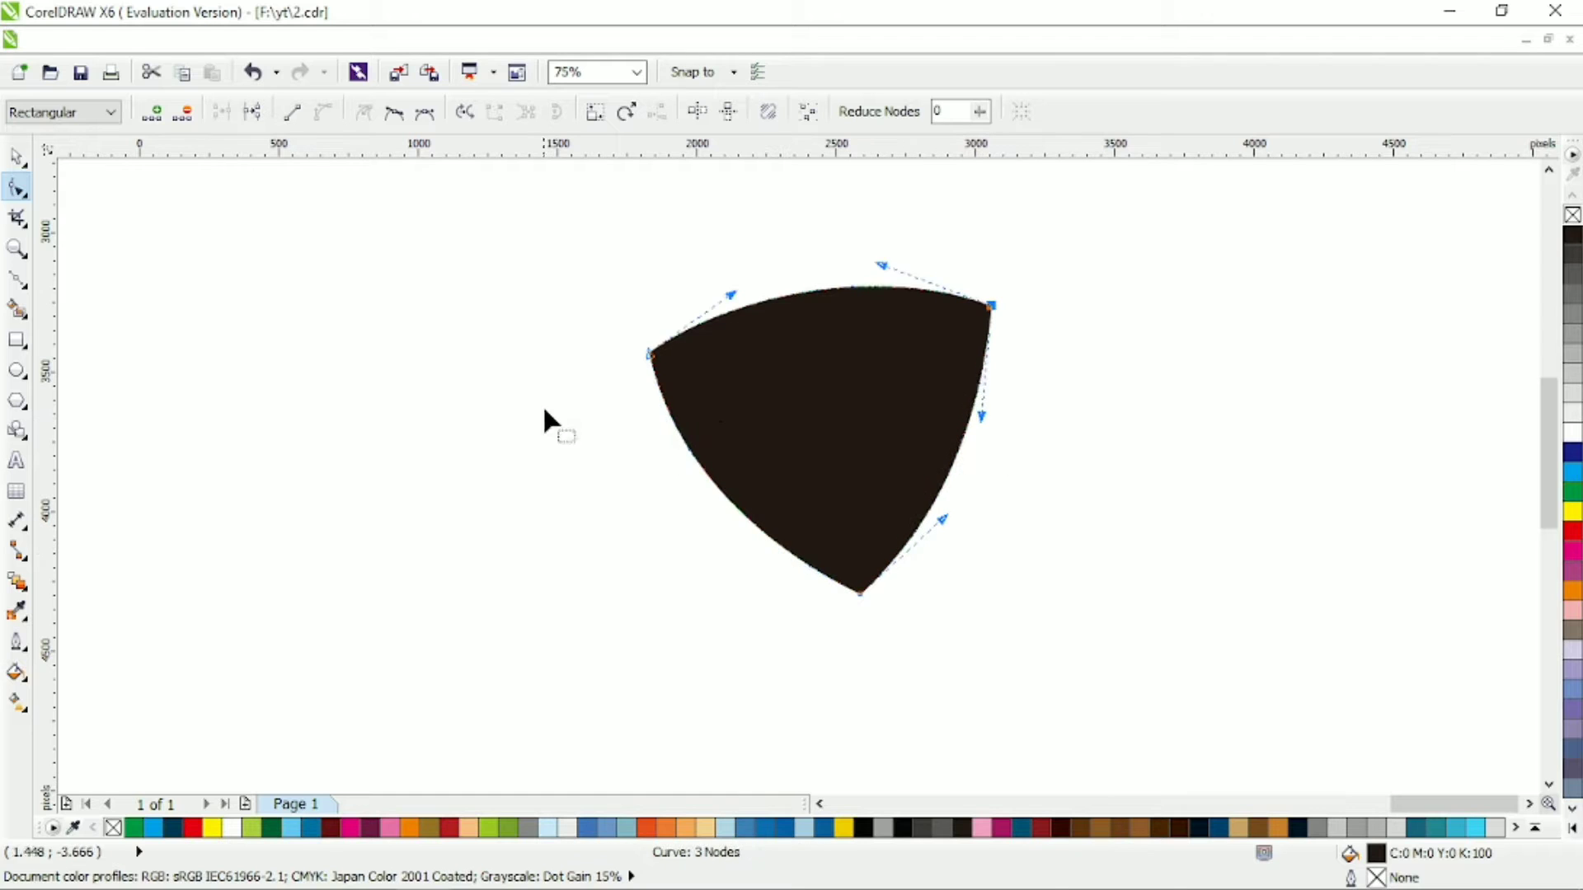
drag(676, 472, 683, 455)
click(938, 341)
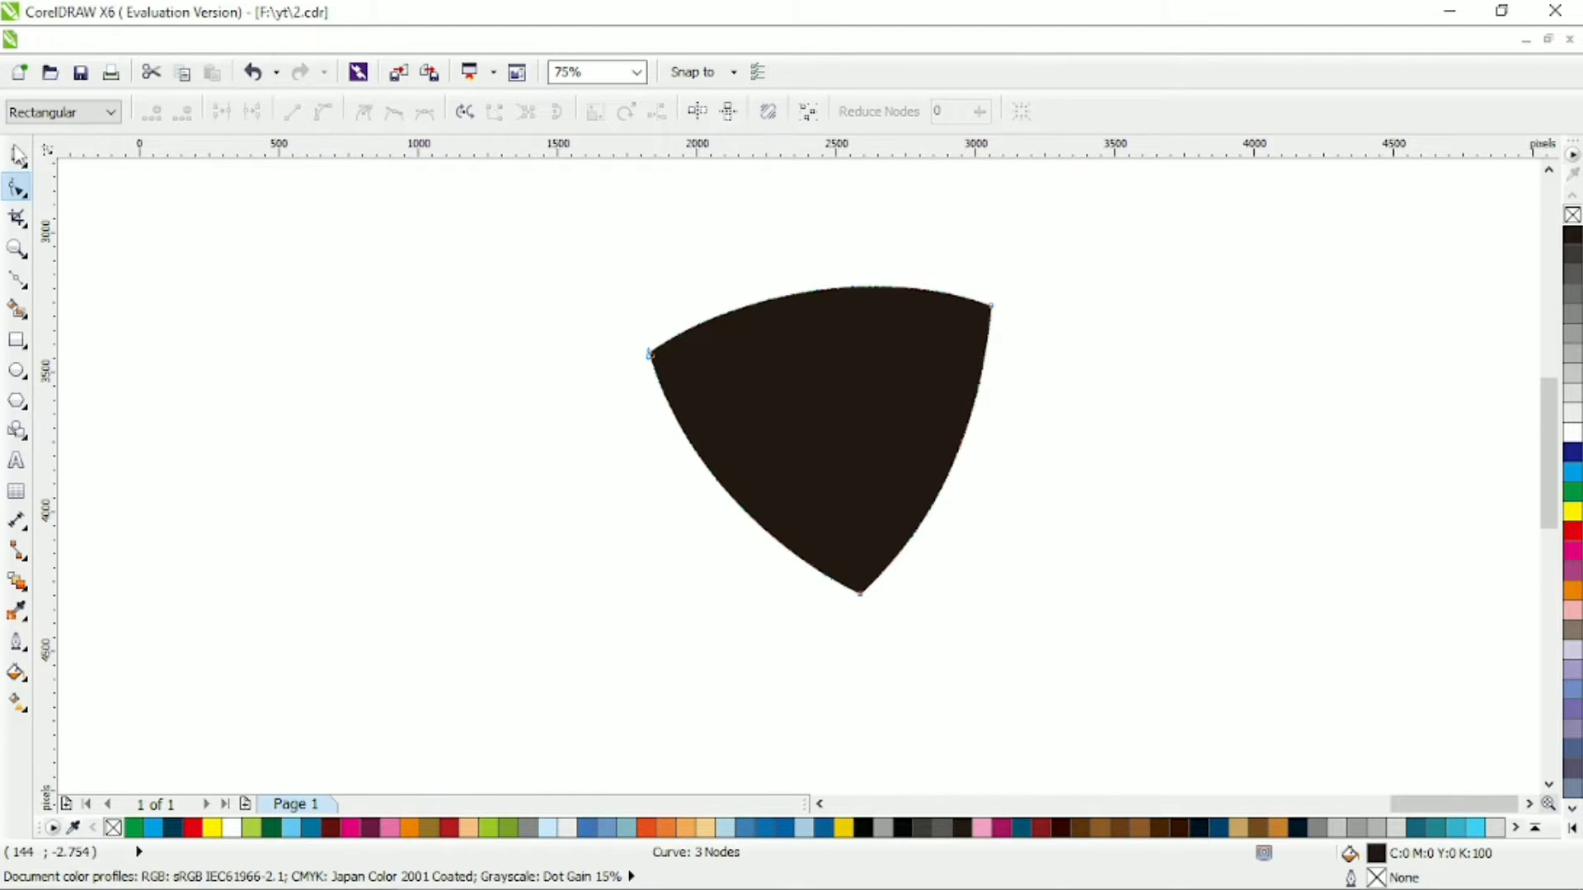
Change the document's default outline colour for new graphic objects to white.
key(space)
click(1572, 214)
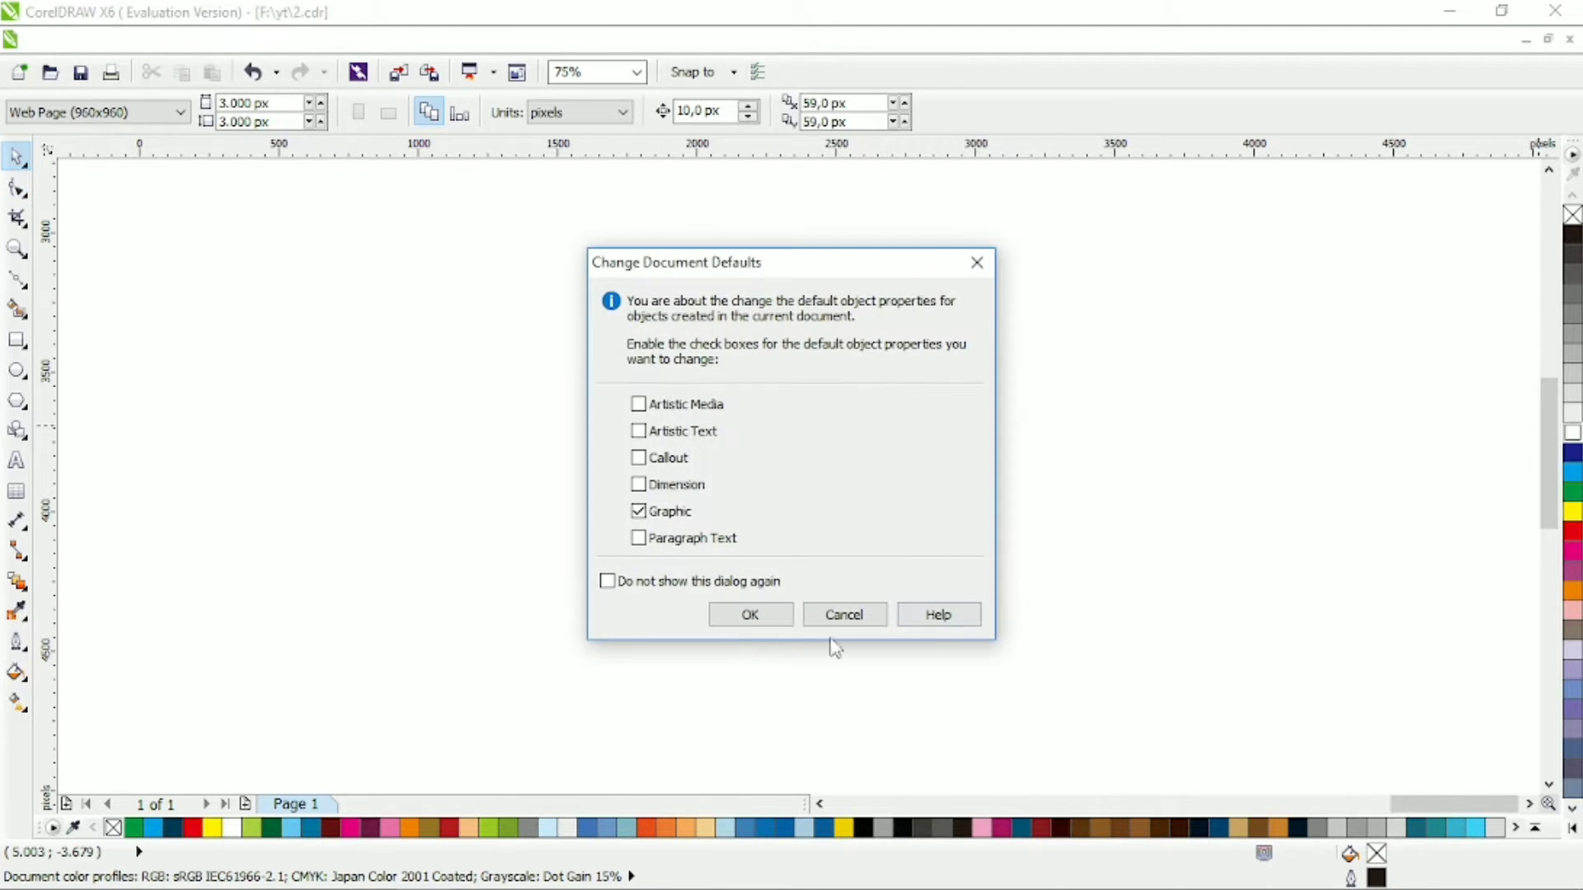
click(738, 616)
Draw a closed three-node triangle inside the right half of the black shield and convert its sides to curves.
key(space)
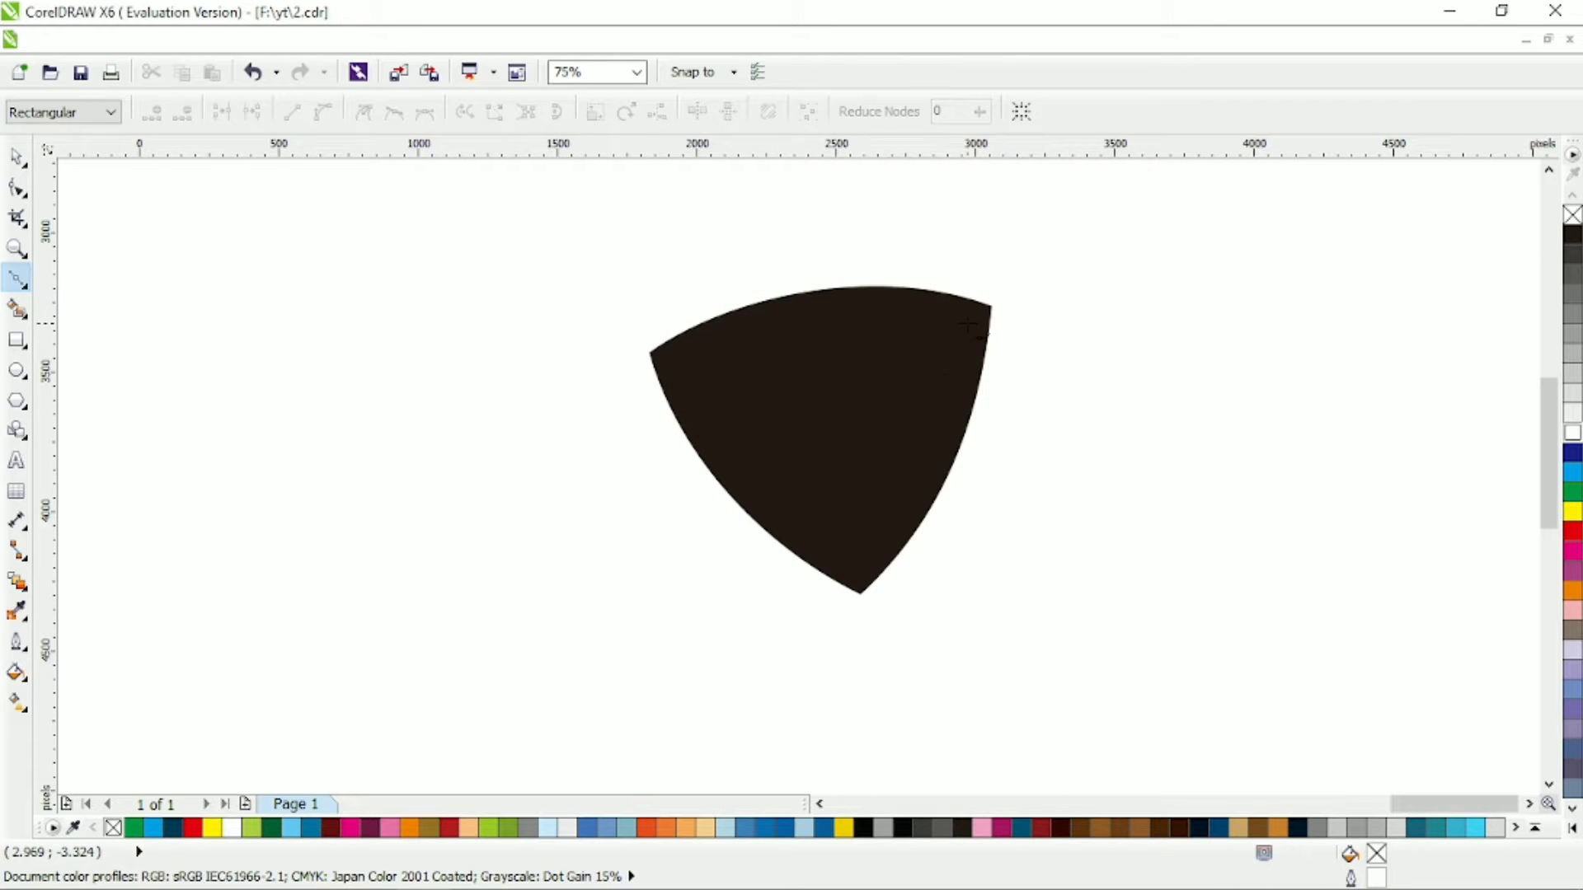
mouse_move(862, 544)
mouse_down()
mouse_move(966, 323)
mouse_move(796, 343)
mouse_move(966, 323)
mouse_up()
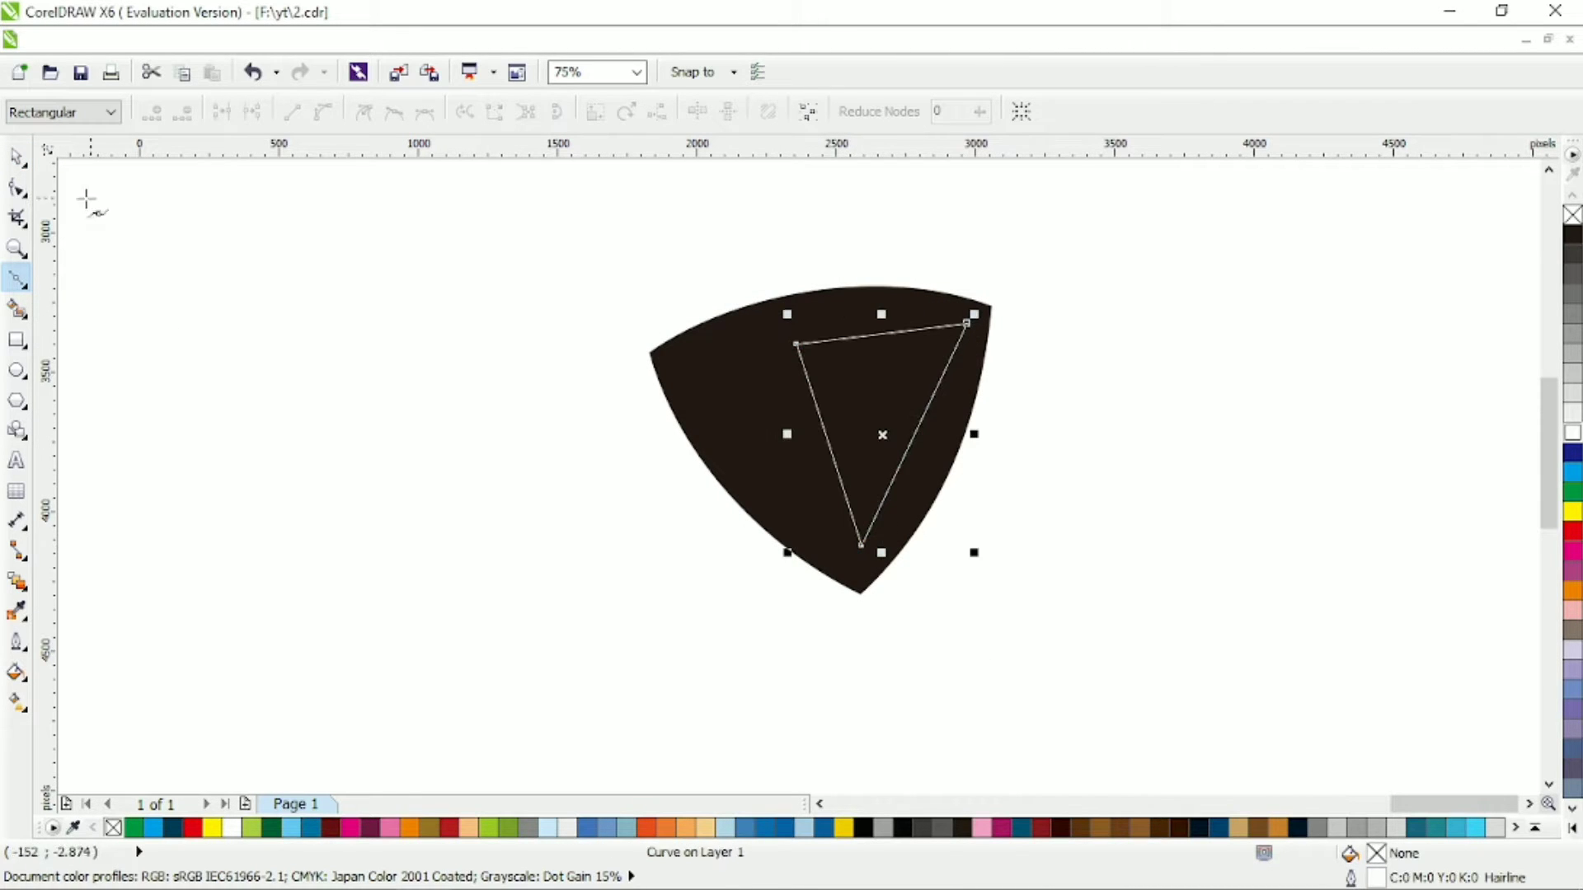
click(16, 187)
key(ctrl+a)
click(323, 111)
Bend the triangle's sides to echo the shield's contour, and fill it white without an outline.
drag(908, 453, 938, 459)
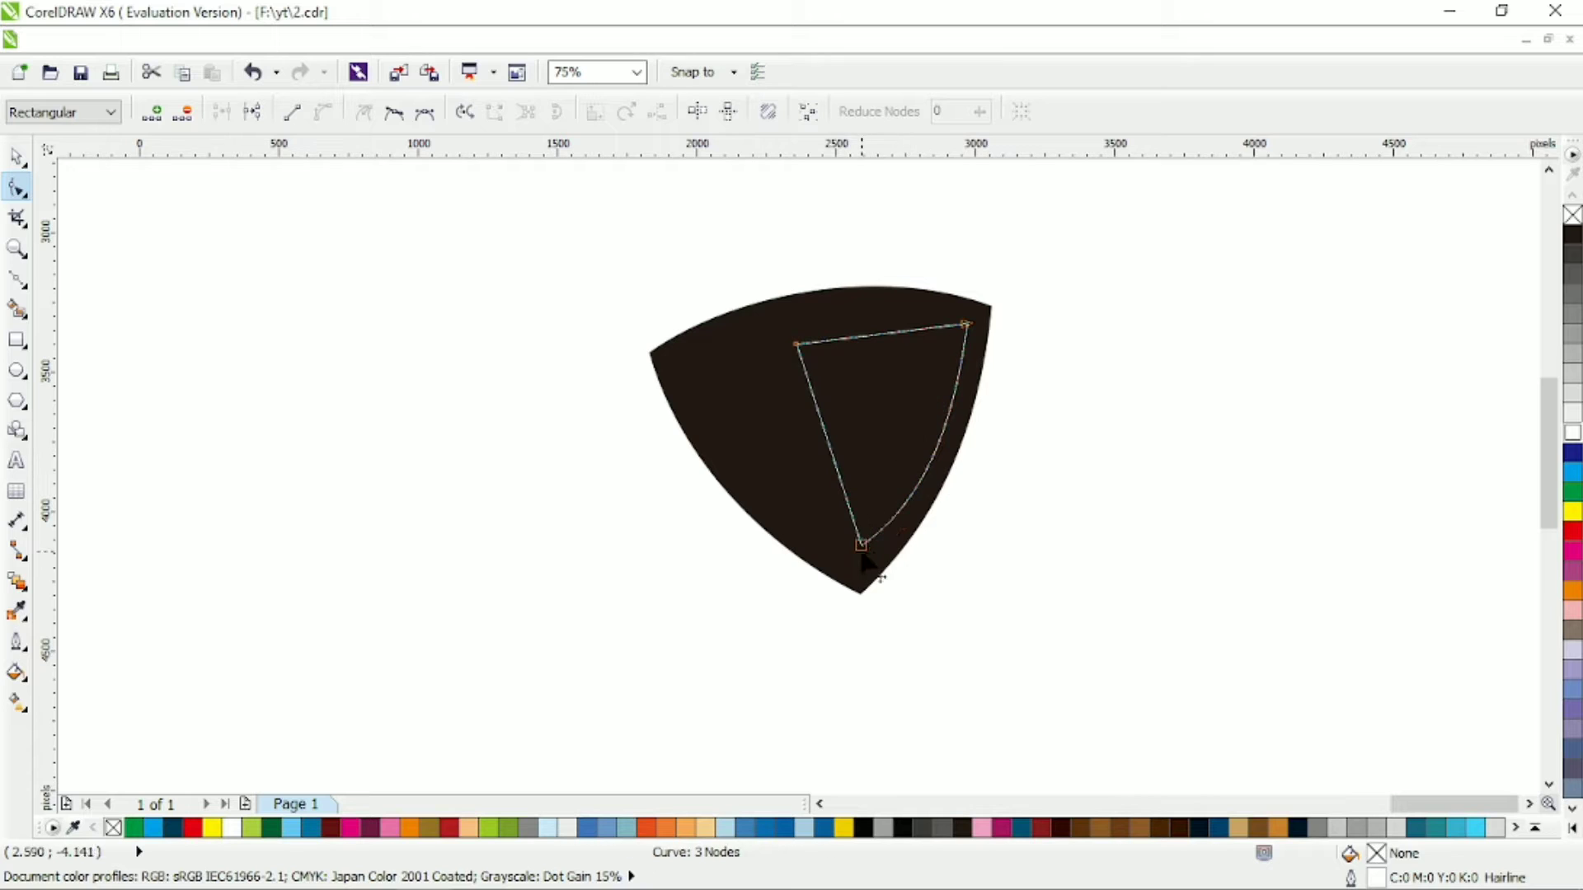
drag(802, 350, 912, 340)
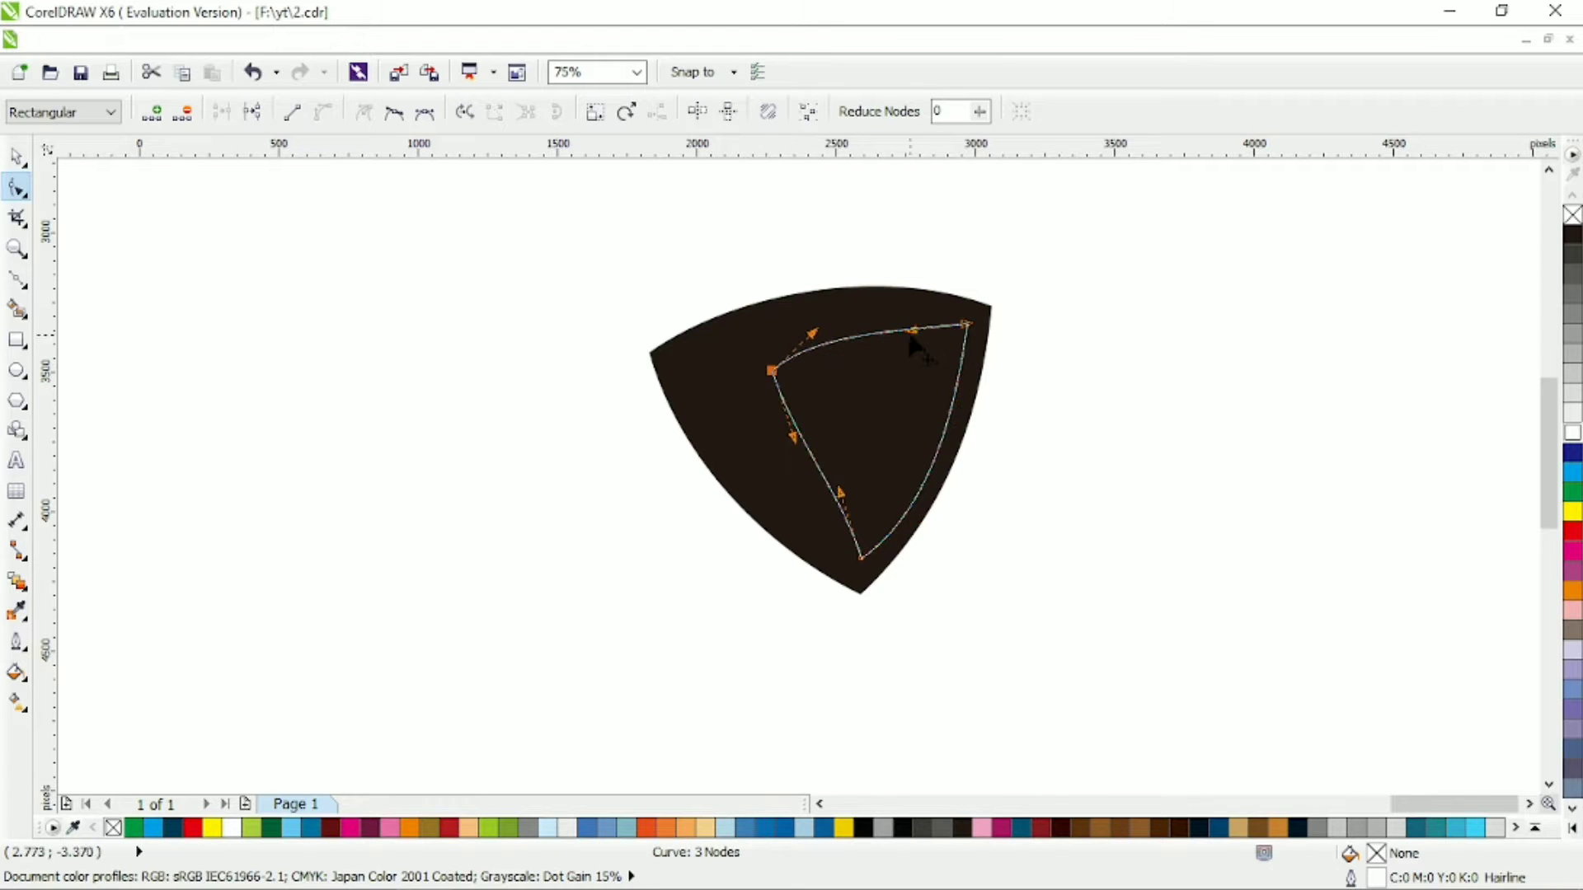
drag(775, 375, 784, 352)
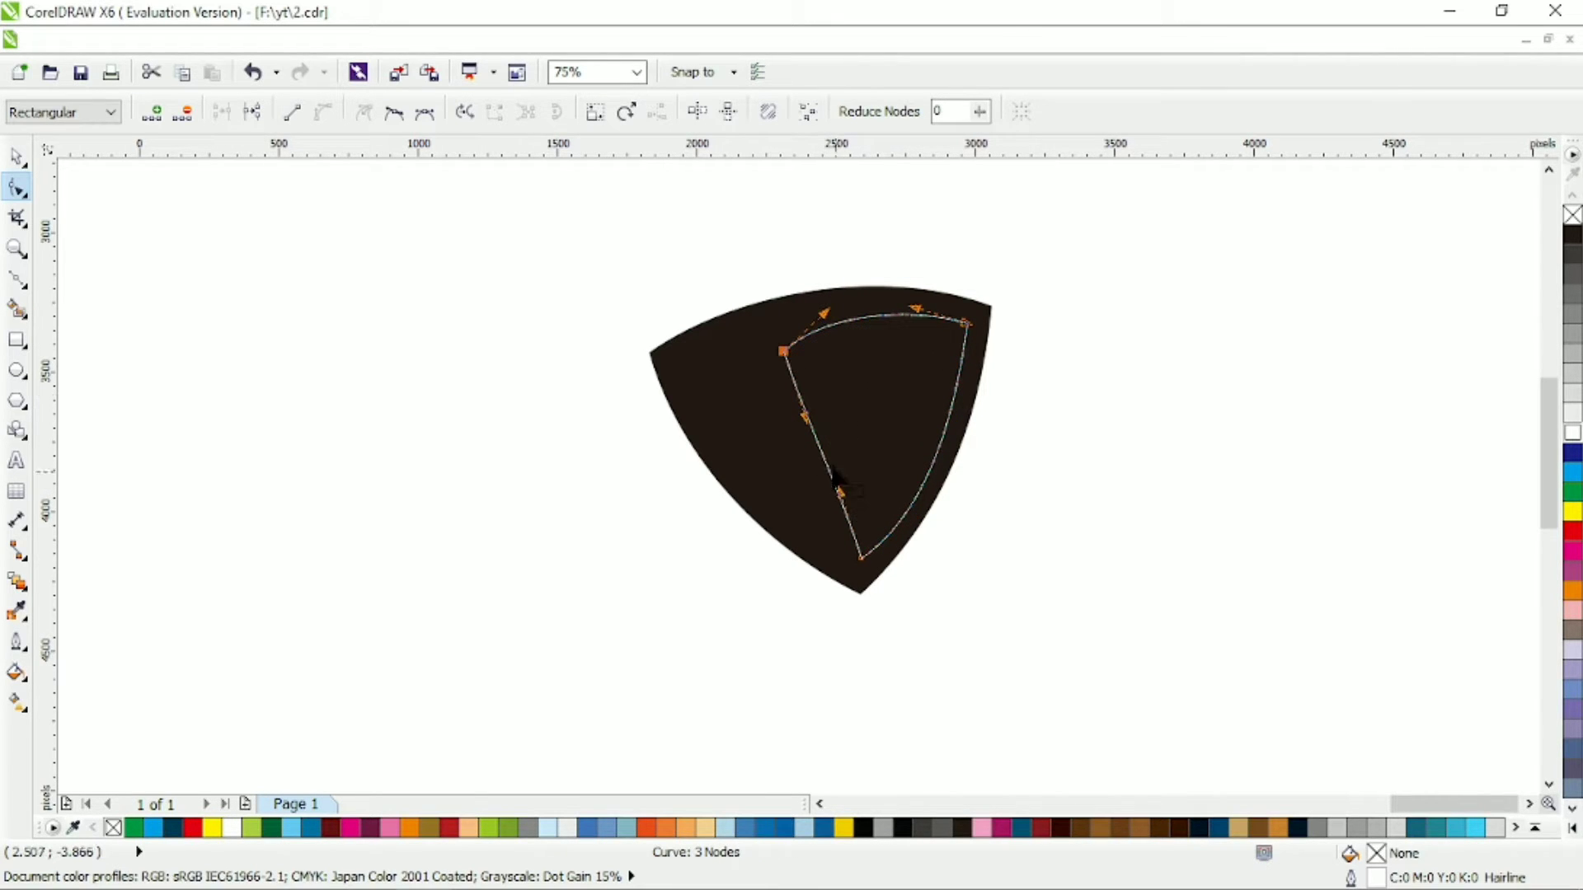
drag(835, 477, 879, 432)
click(1572, 434)
right_click(1572, 216)
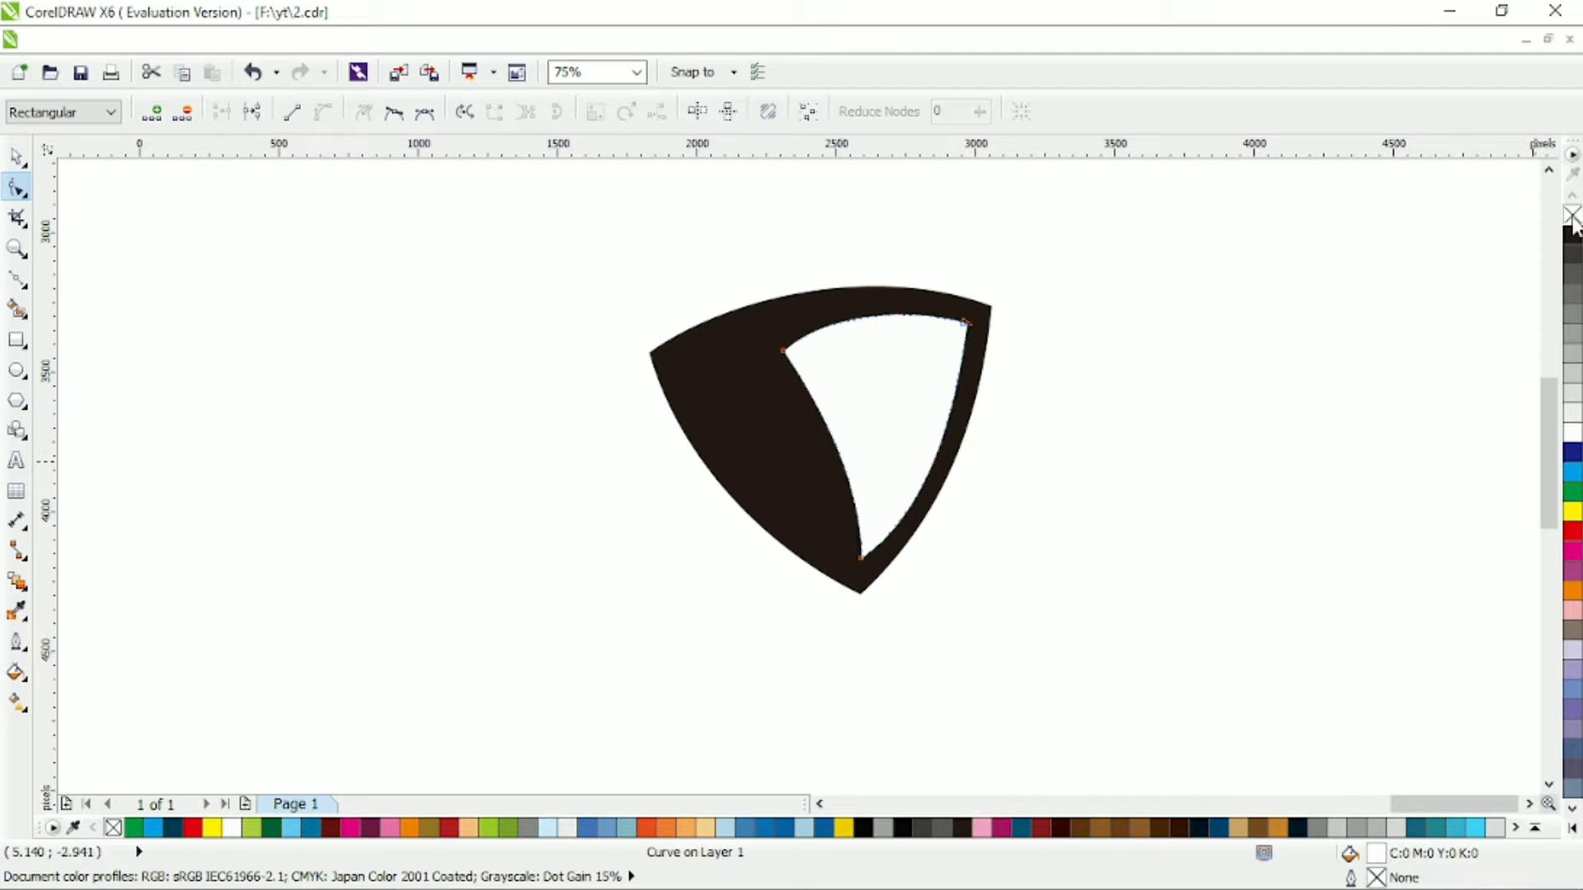
Draw a closed three-node triangle for the beak across the white shape's inner edge.
scroll(867, 284, up, 2)
click(17, 278)
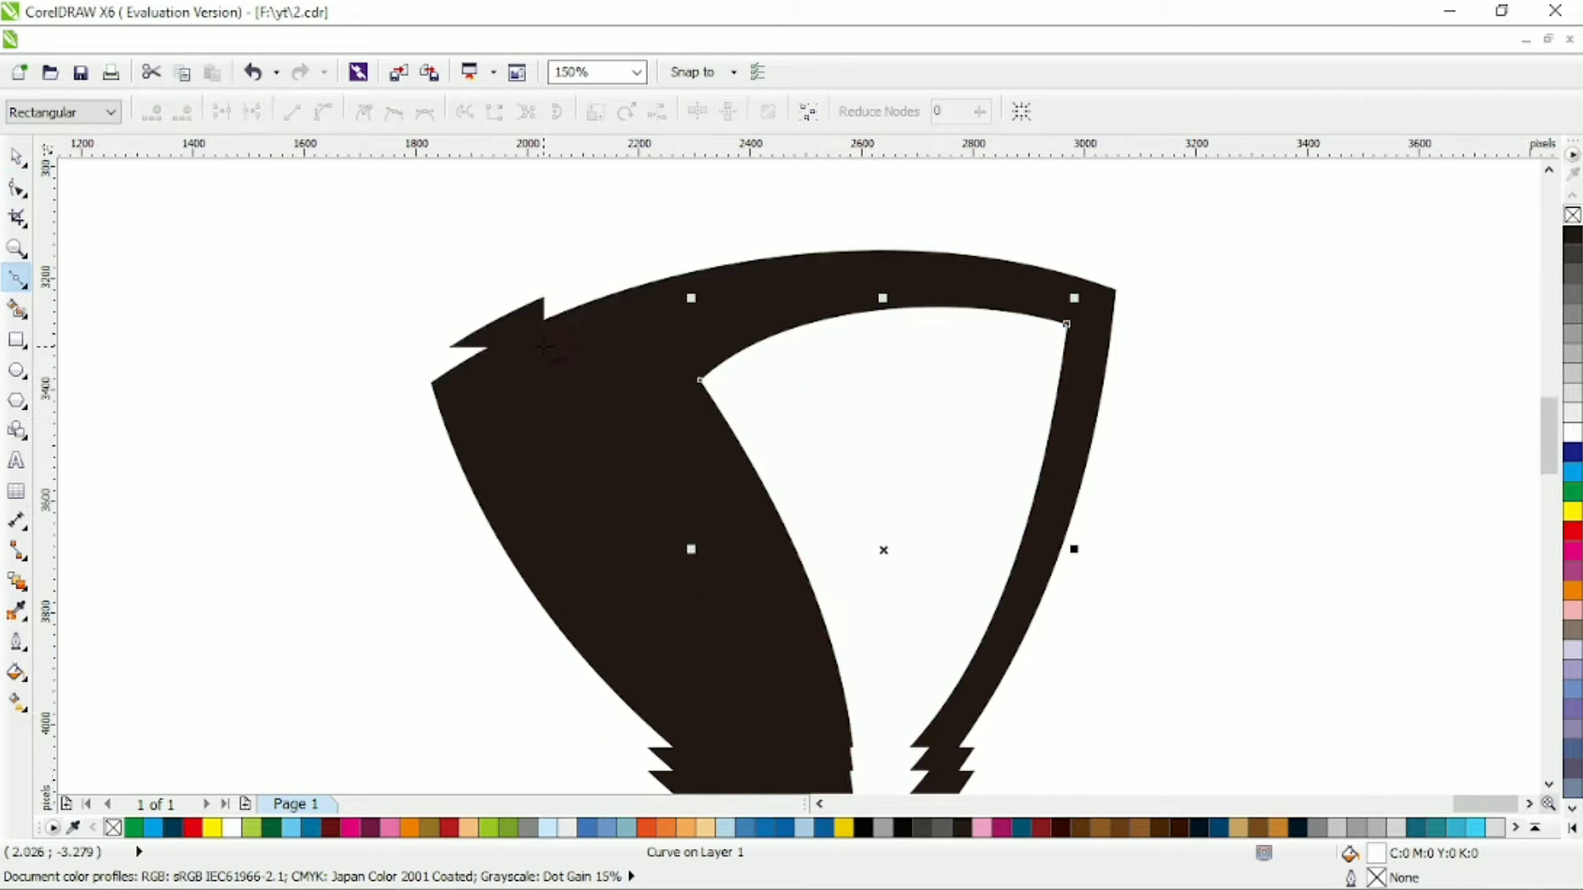
click(685, 304)
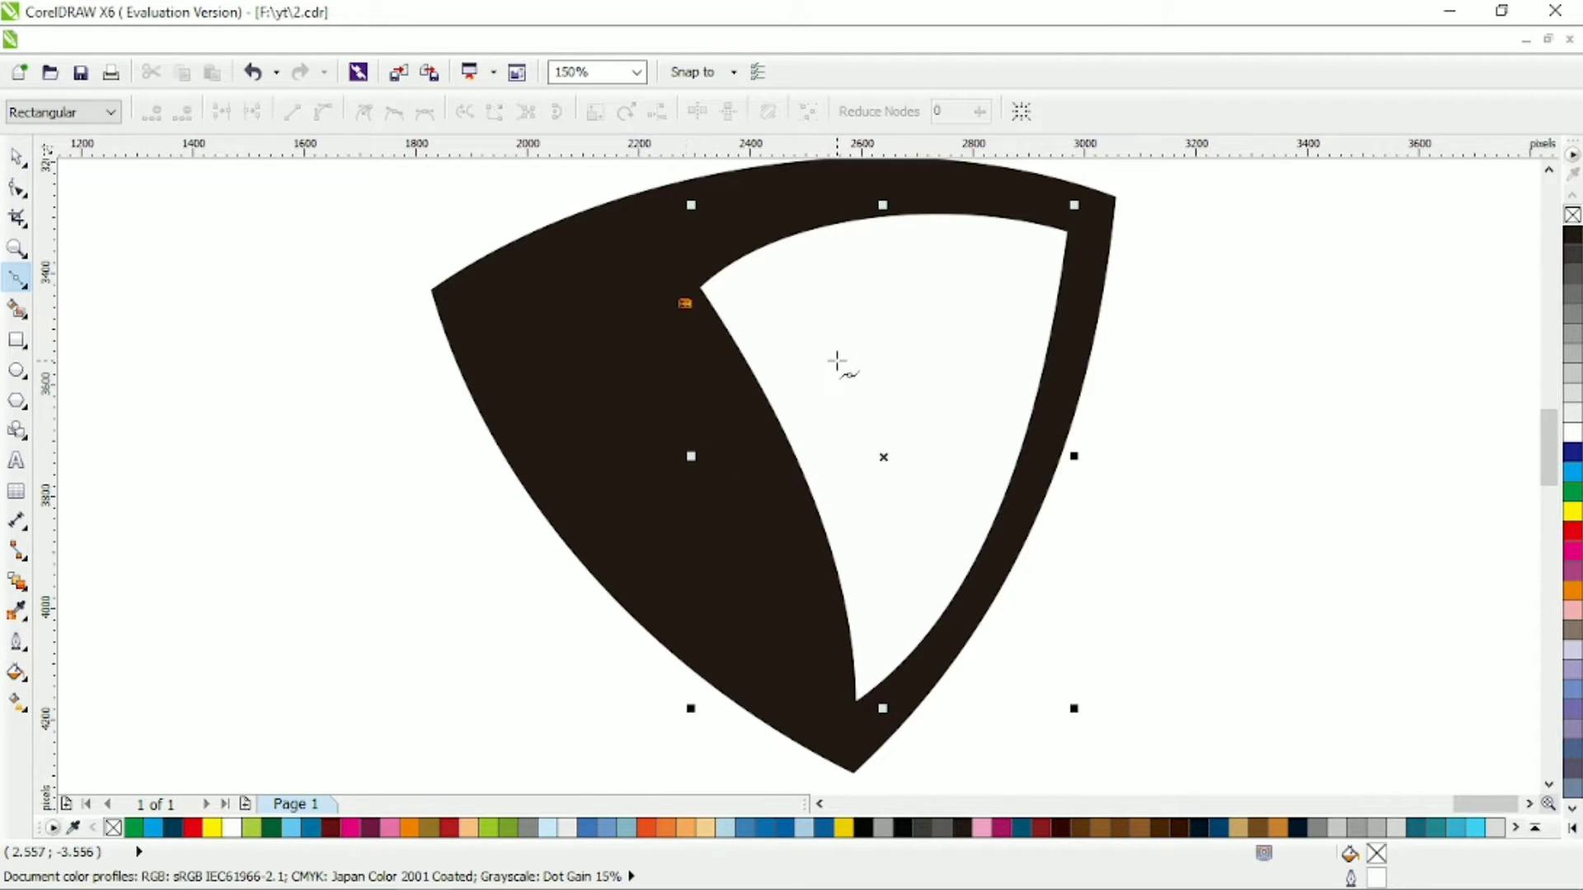
drag(837, 360, 562, 408)
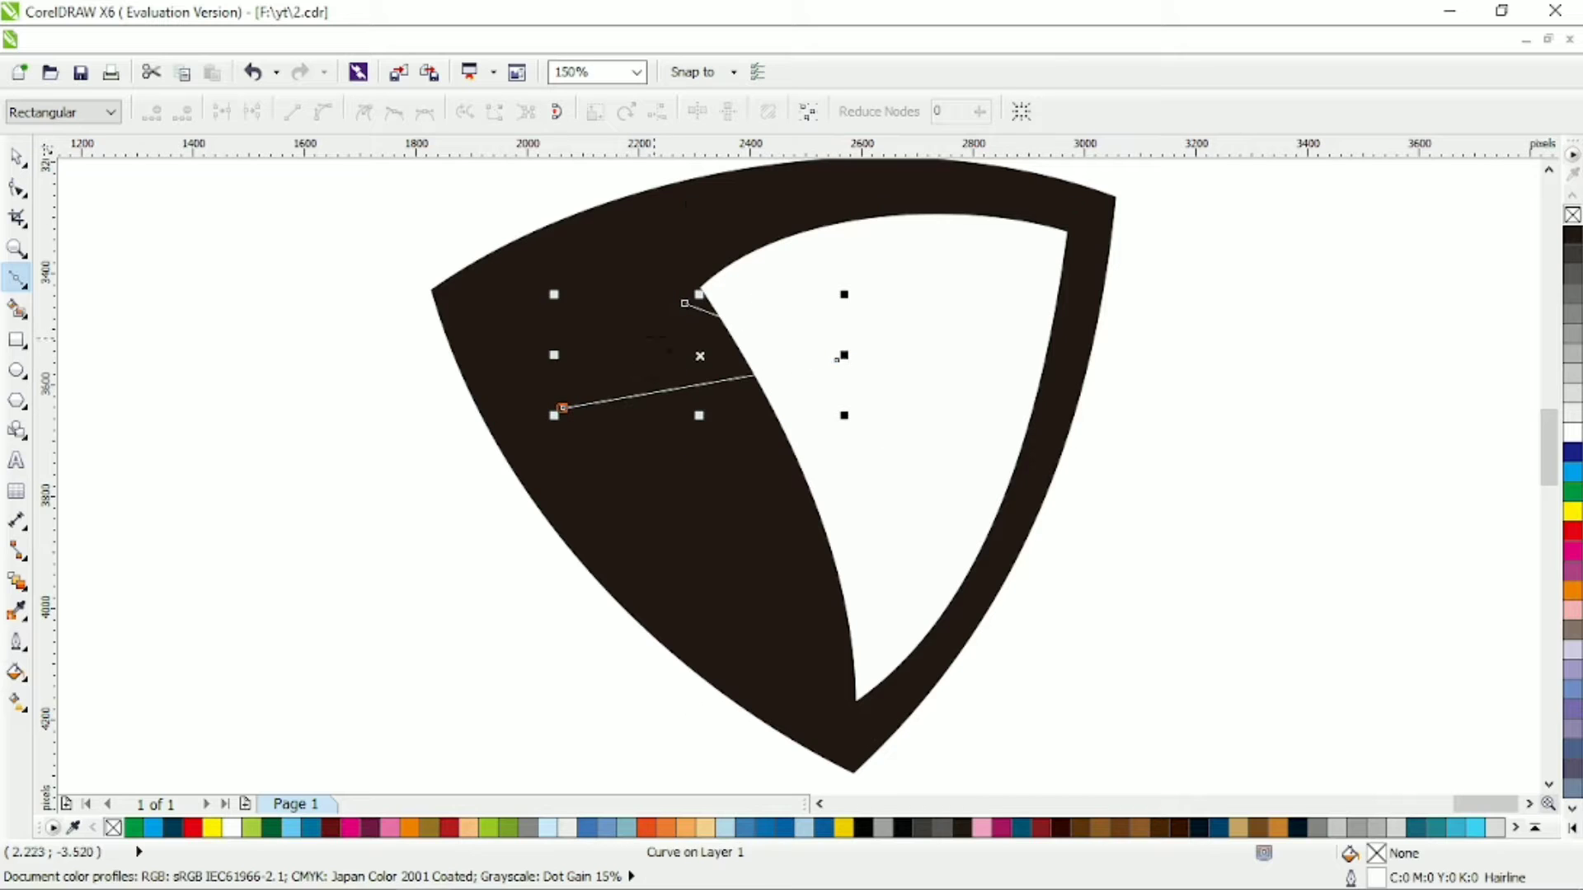
Bend the small triangle's sides into a beak with a downward hook at its left end and a pointed right end.
click(15, 191)
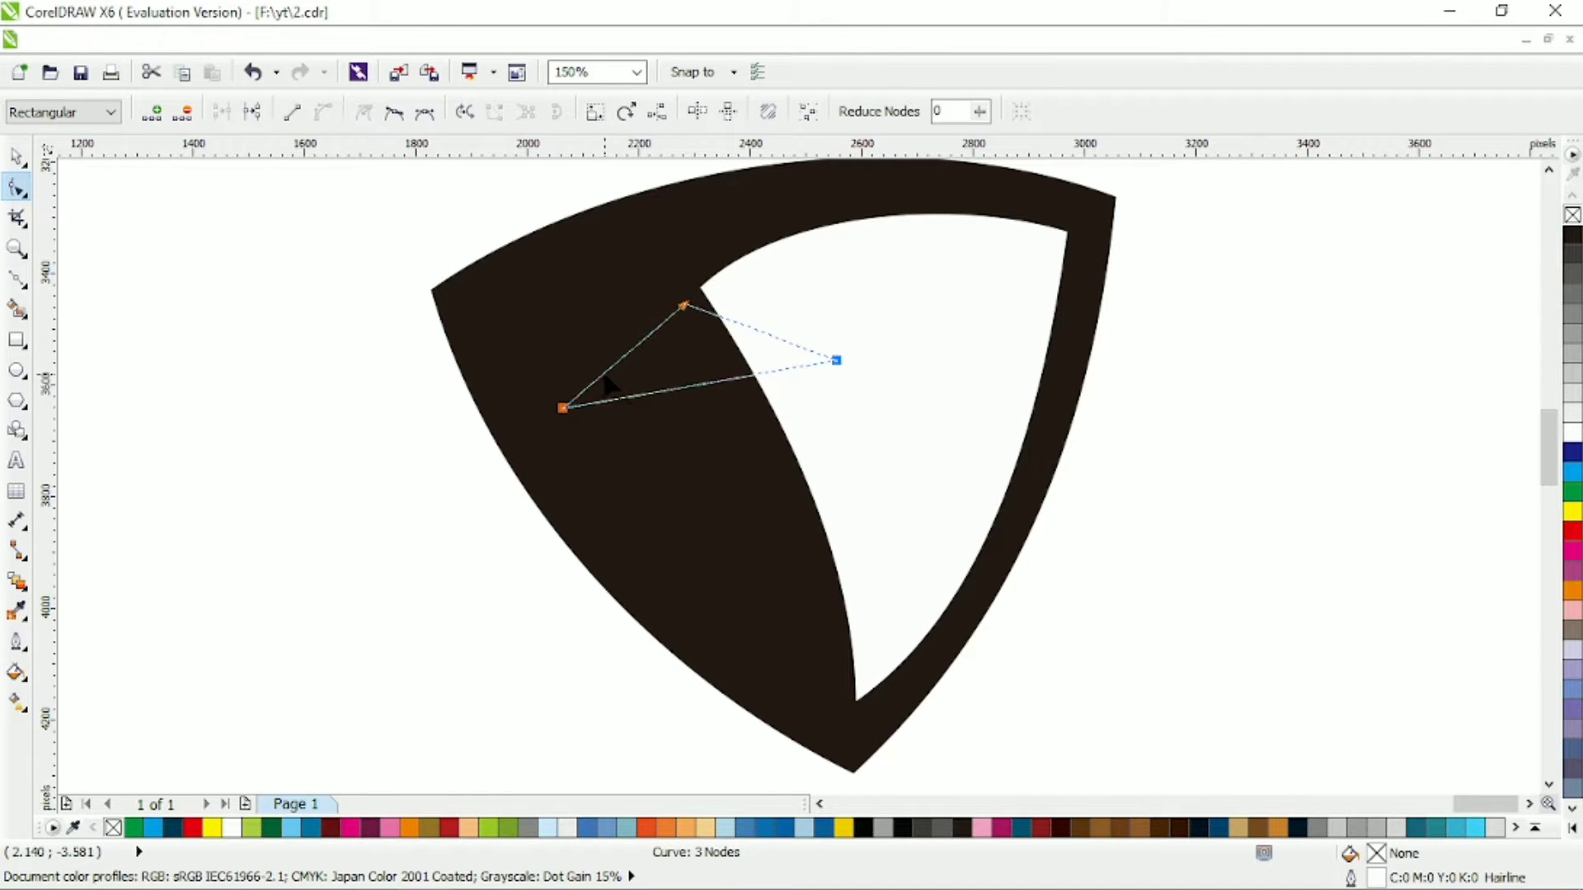
mouse_move(609, 383)
mouse_down()
mouse_move(582, 394)
mouse_move(612, 379)
mouse_up()
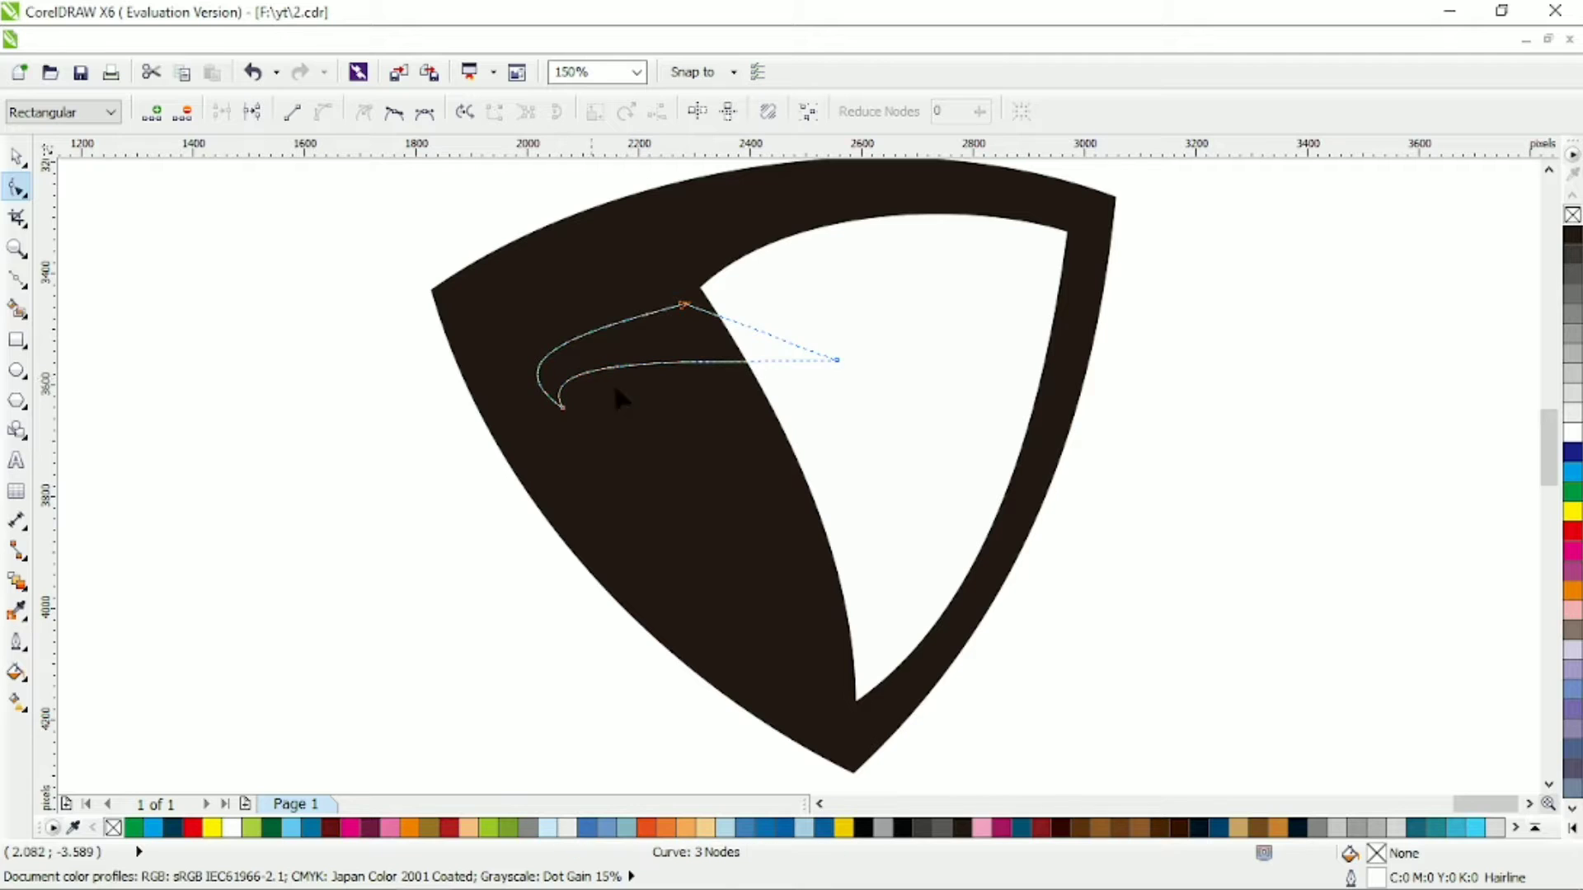
drag(838, 362, 800, 318)
mouse_move(739, 376)
mouse_down()
mouse_move(732, 343)
mouse_move(767, 366)
mouse_up()
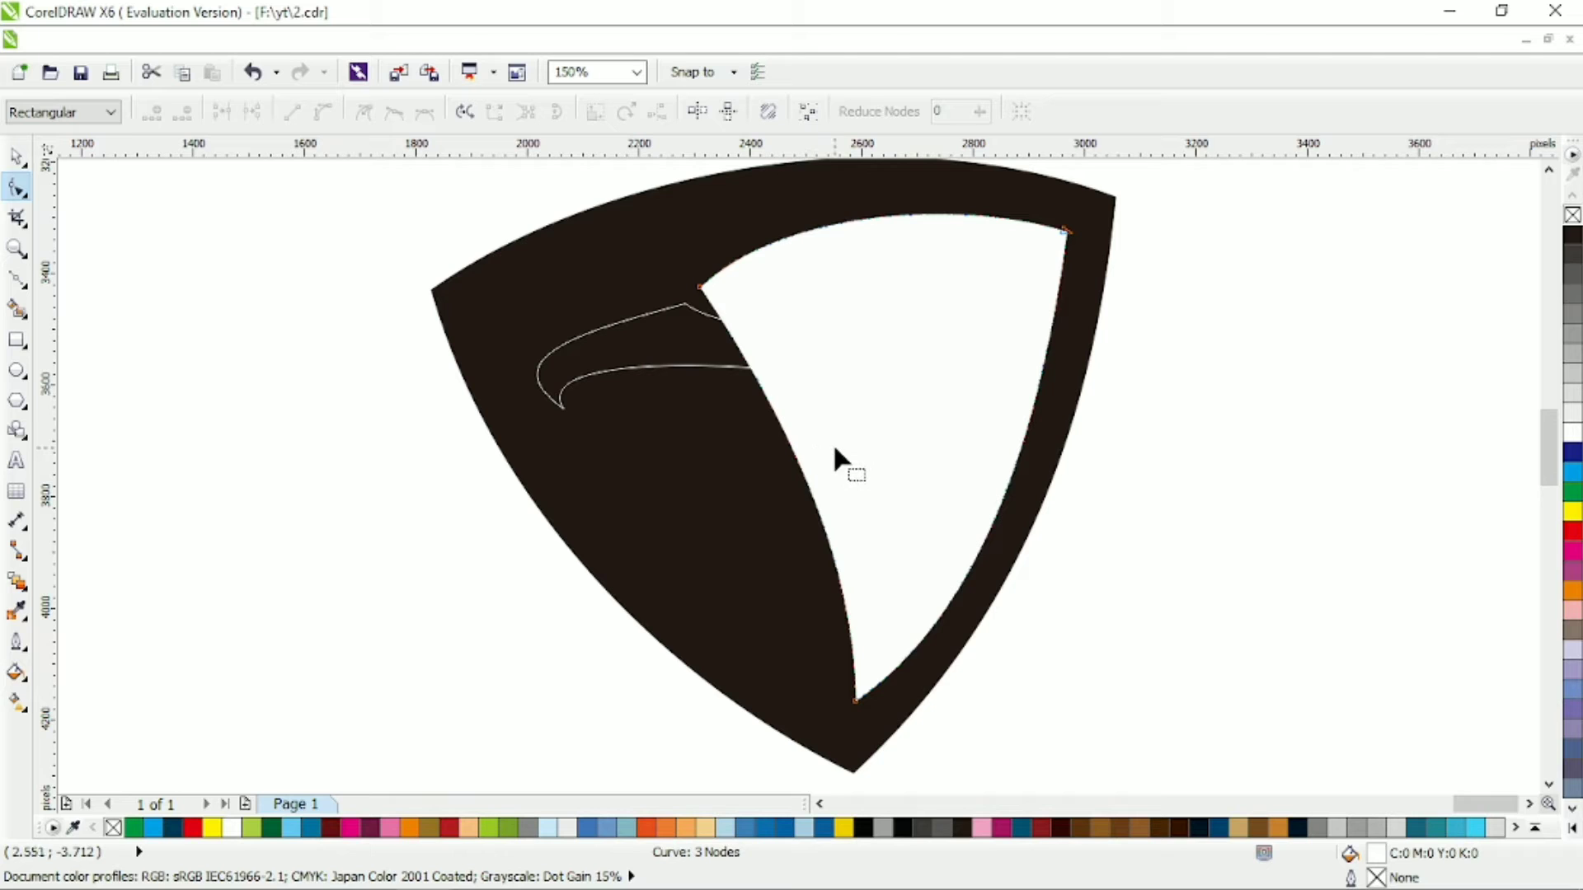
Add nodes to the white shape's inner edge and pull it outward to follow the beak's upper curve.
double_click(707, 301)
double_click(732, 338)
drag(732, 339, 860, 365)
drag(929, 466, 928, 474)
double_click(890, 442)
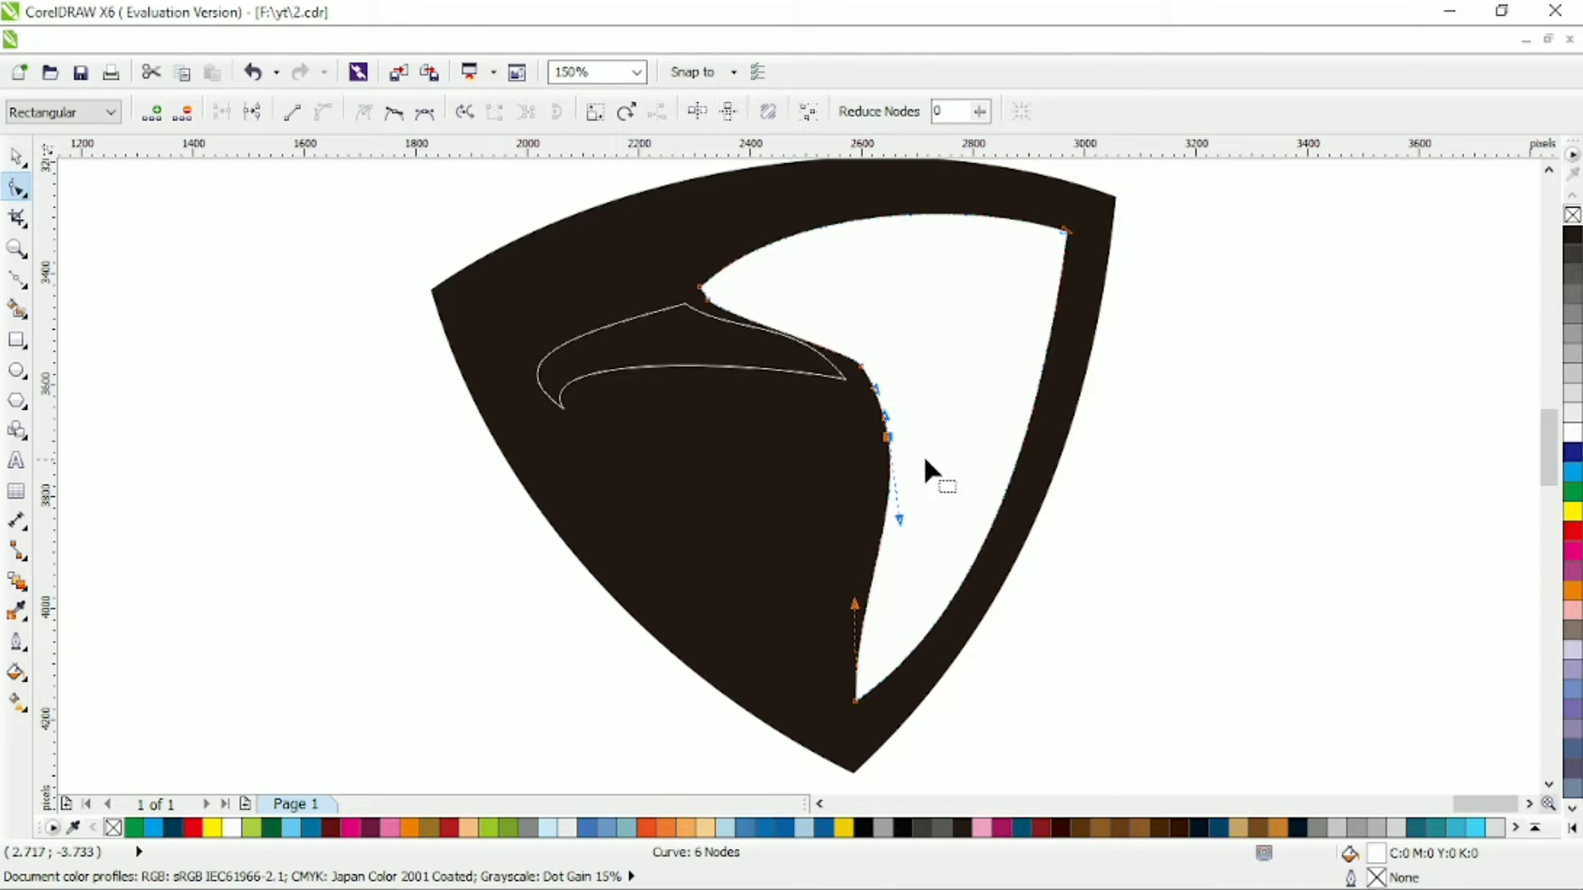
Pull the added node back beneath the beak and adjust the curves so the black area forms a sharp pointed corner.
drag(887, 437, 747, 404)
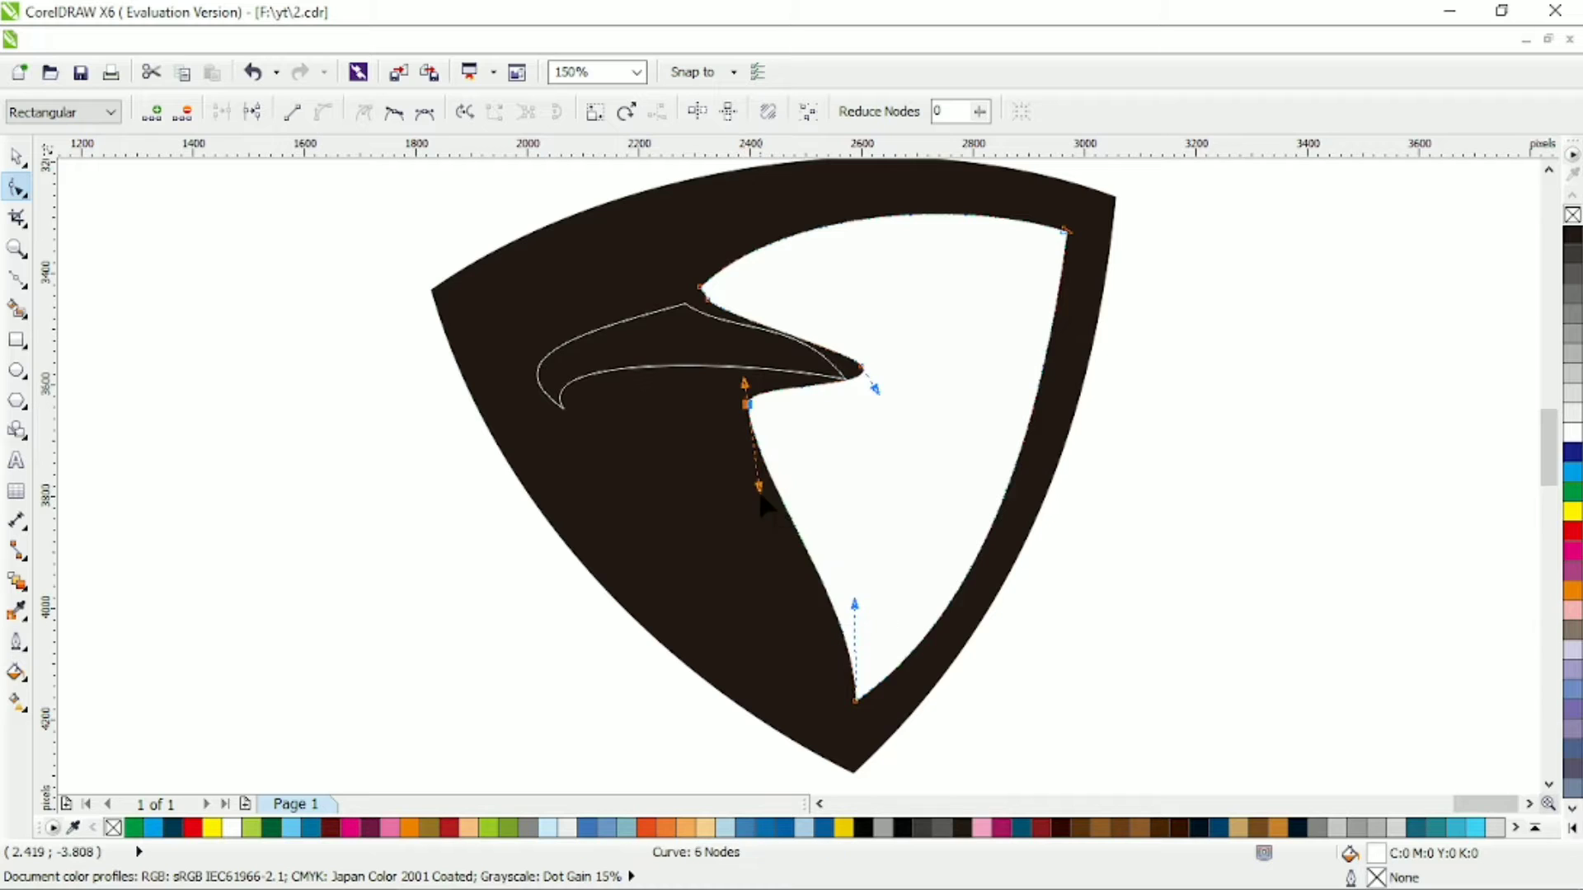
drag(763, 505, 833, 527)
drag(780, 399, 880, 406)
drag(851, 335, 848, 325)
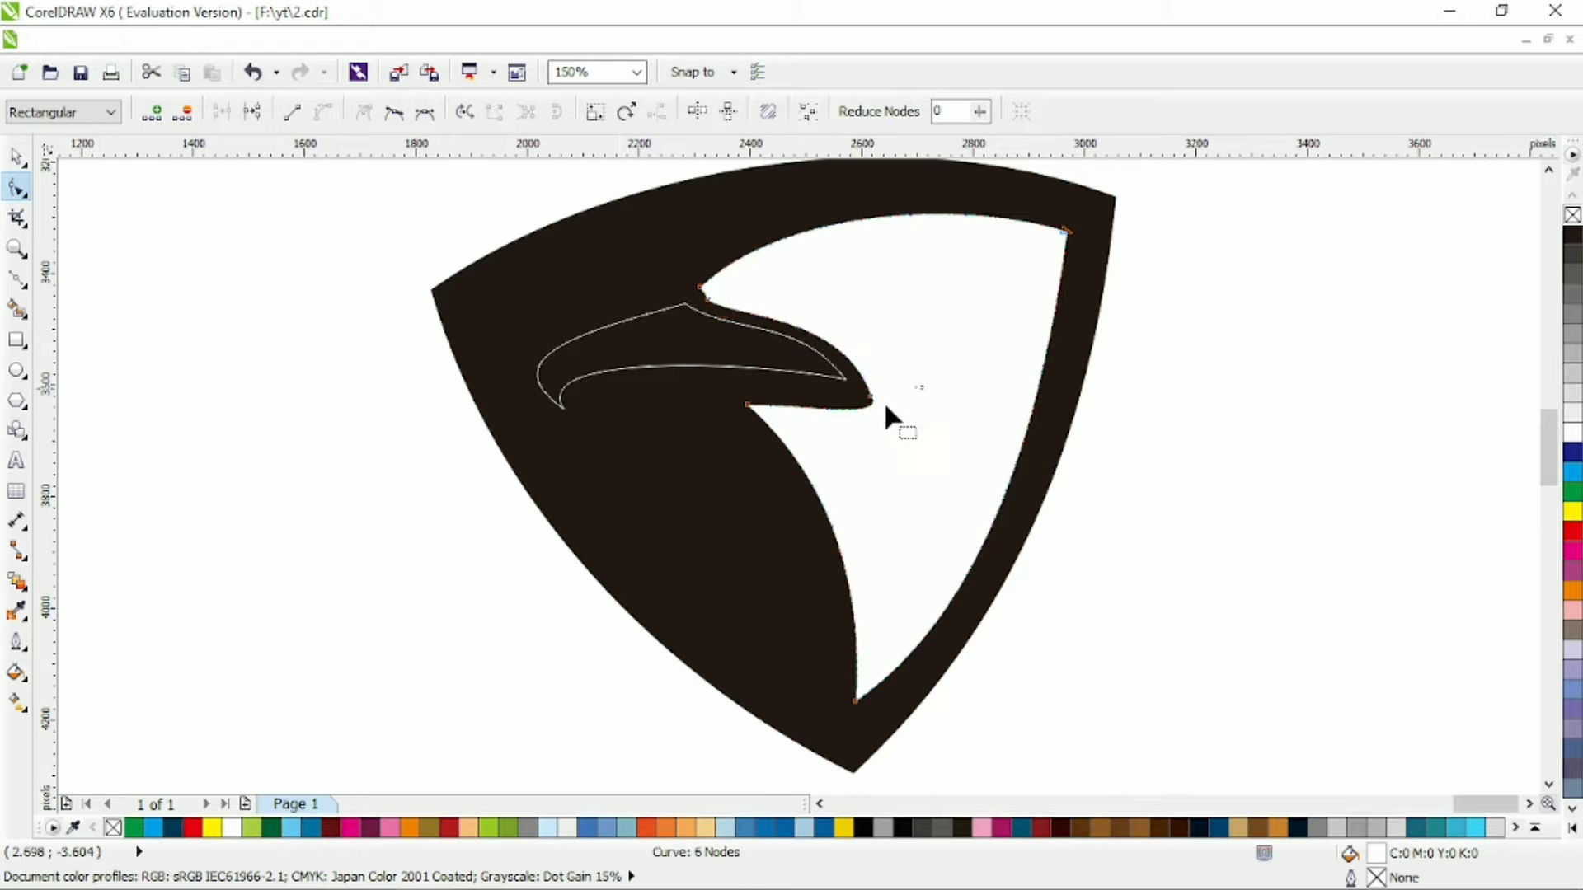
drag(872, 403, 873, 405)
drag(747, 410, 820, 409)
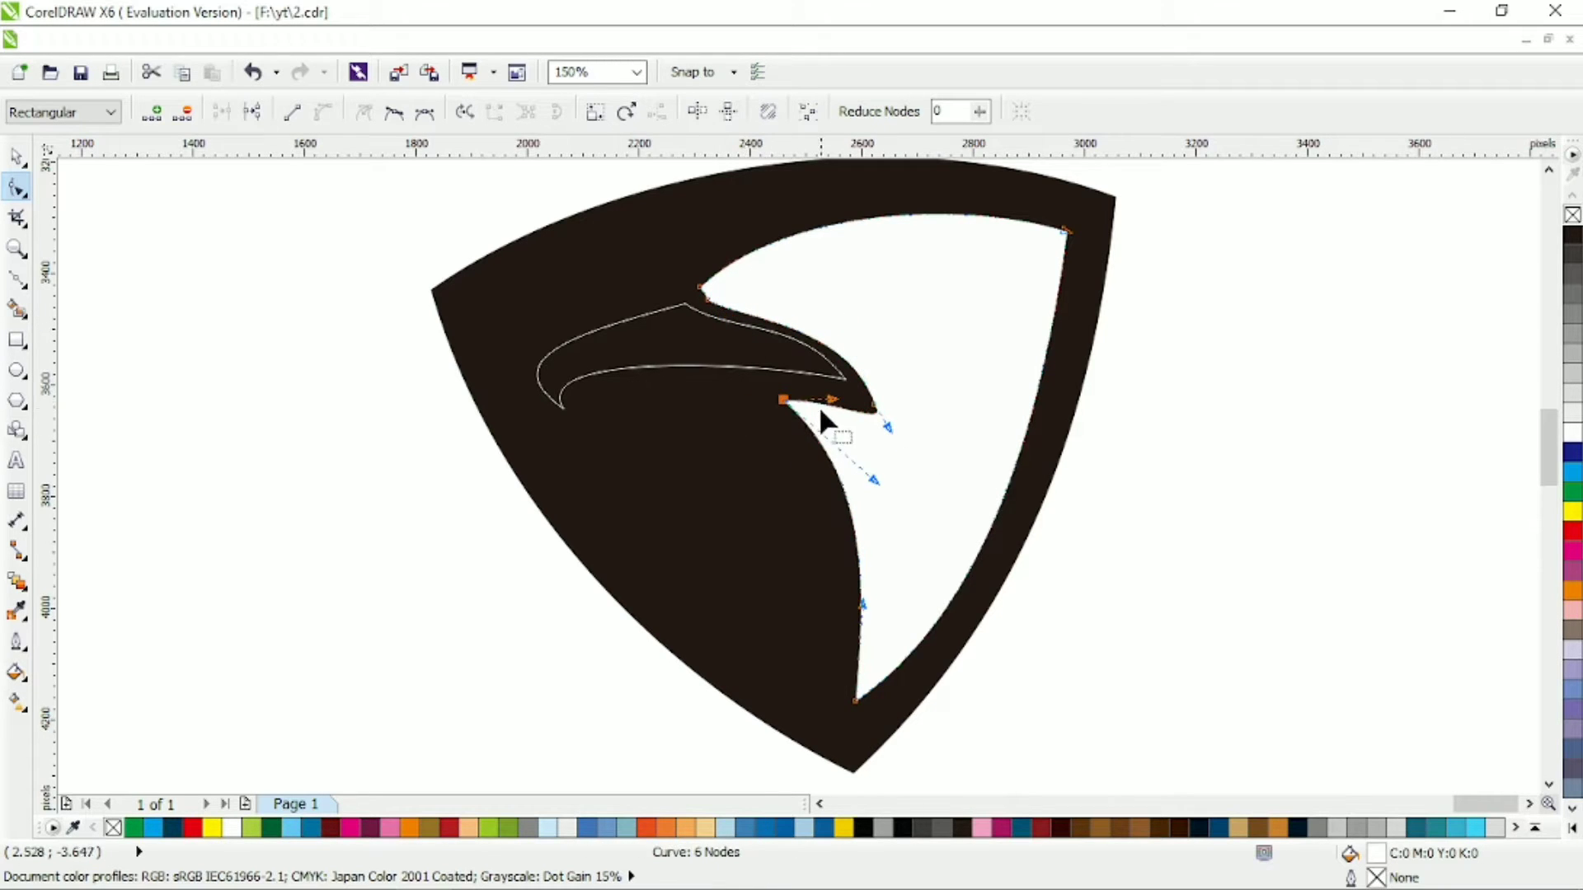
drag(874, 481, 859, 464)
Shift the lower tips of the white shape and the black shield left and rebalance their adjoining curves.
drag(856, 703, 831, 713)
drag(839, 616, 967, 624)
click(903, 705)
drag(854, 773, 821, 753)
drag(987, 600, 1022, 586)
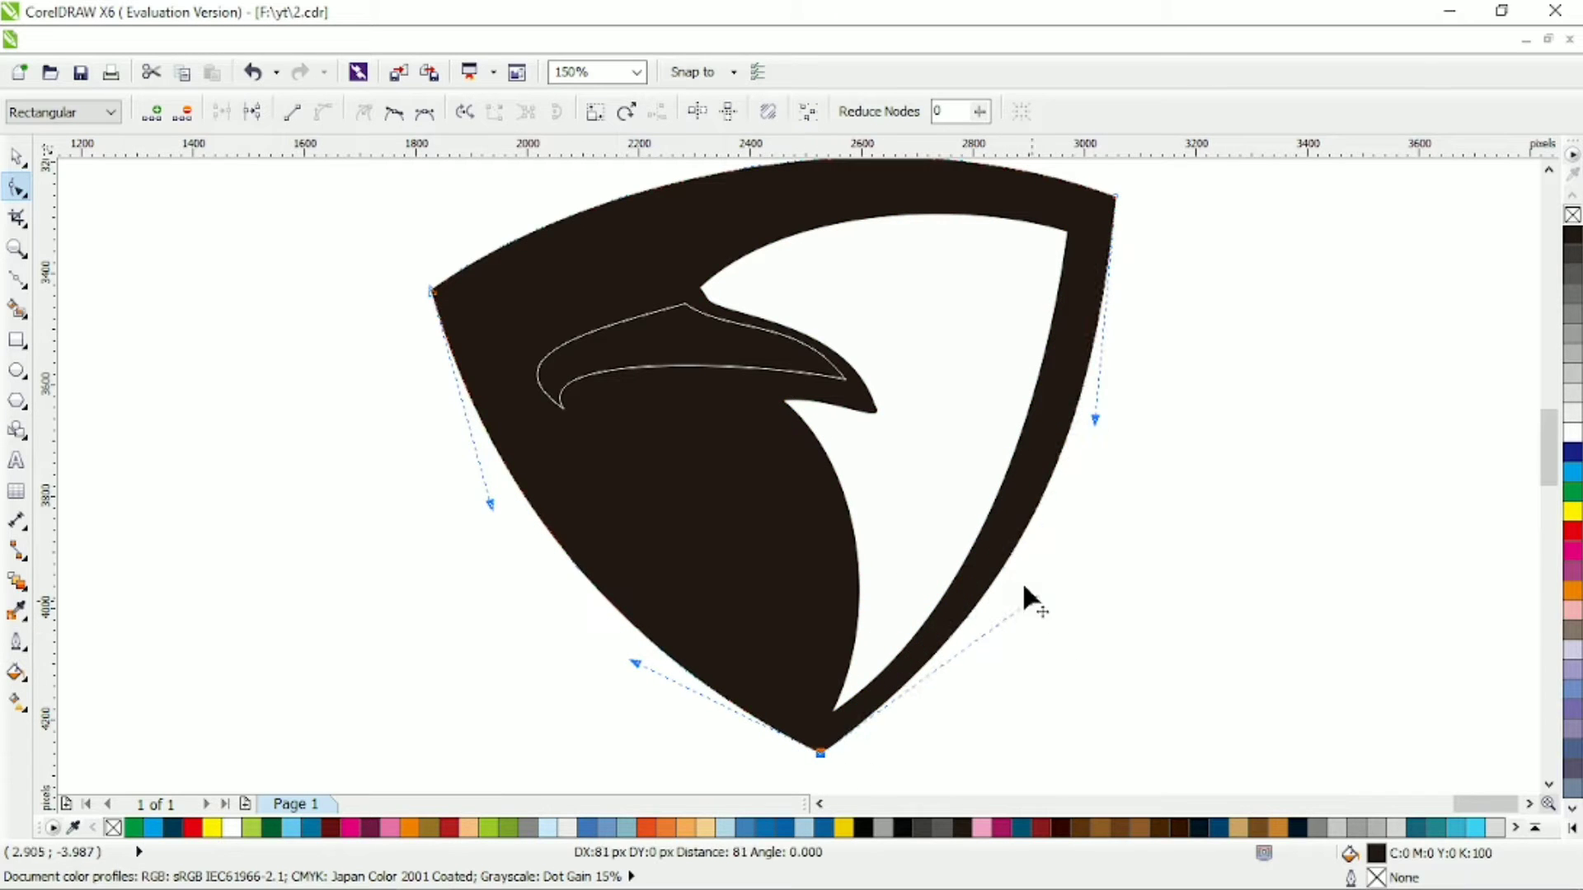
Refine the white shape's nodes and handles around the black point beside the beak for a cleaner curve.
click(874, 494)
click(800, 442)
drag(874, 404, 871, 401)
drag(887, 426, 784, 391)
drag(826, 388, 870, 418)
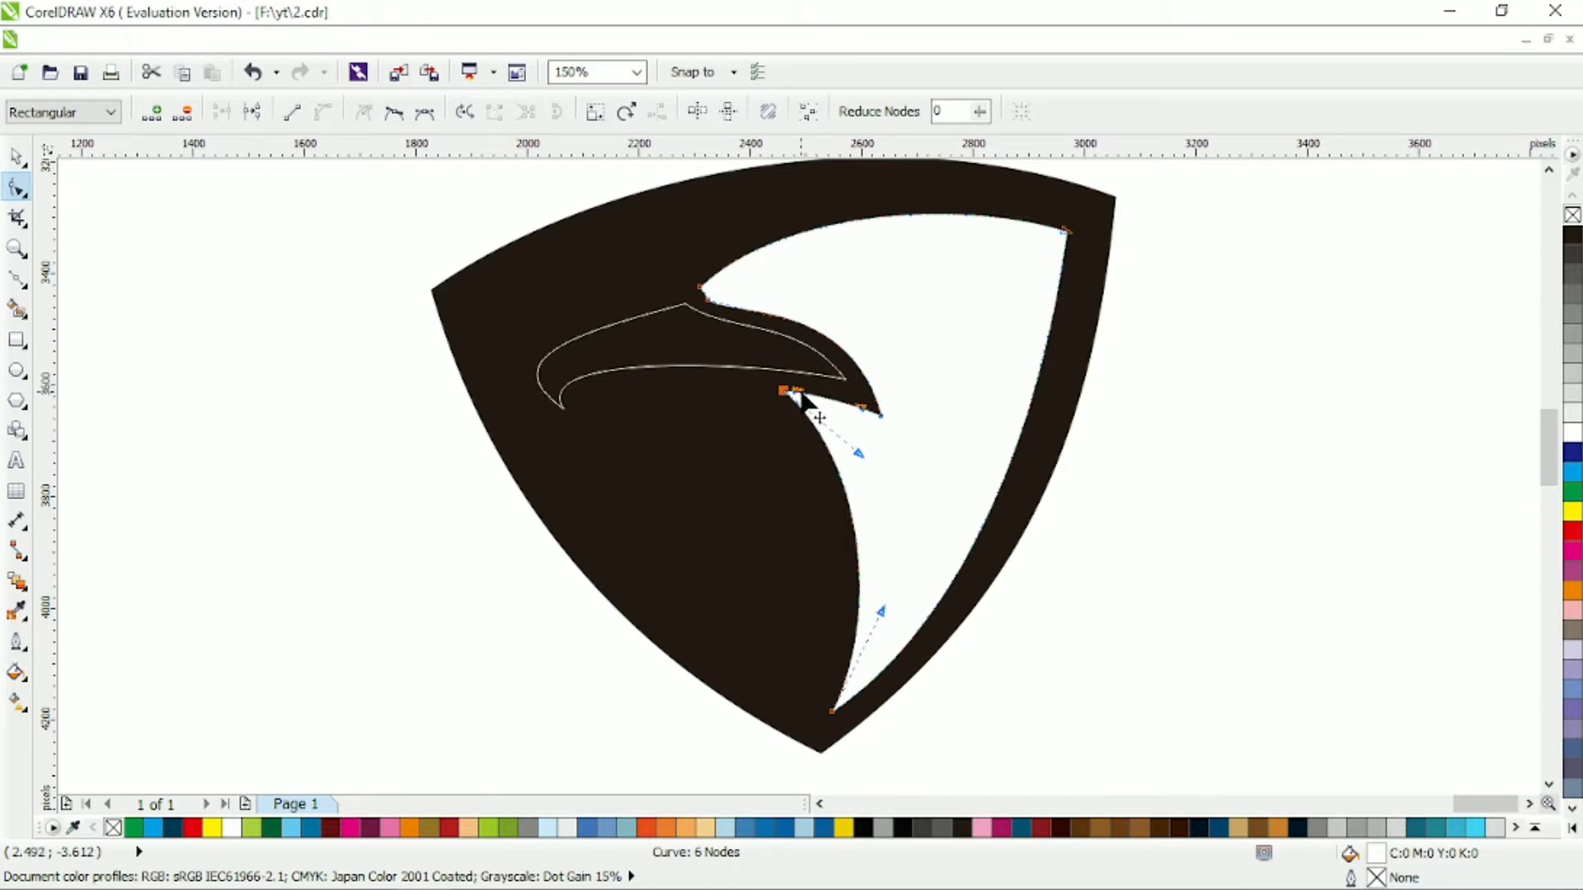
click(877, 414)
Fill the beak shape with orange.
key(space)
click(611, 373)
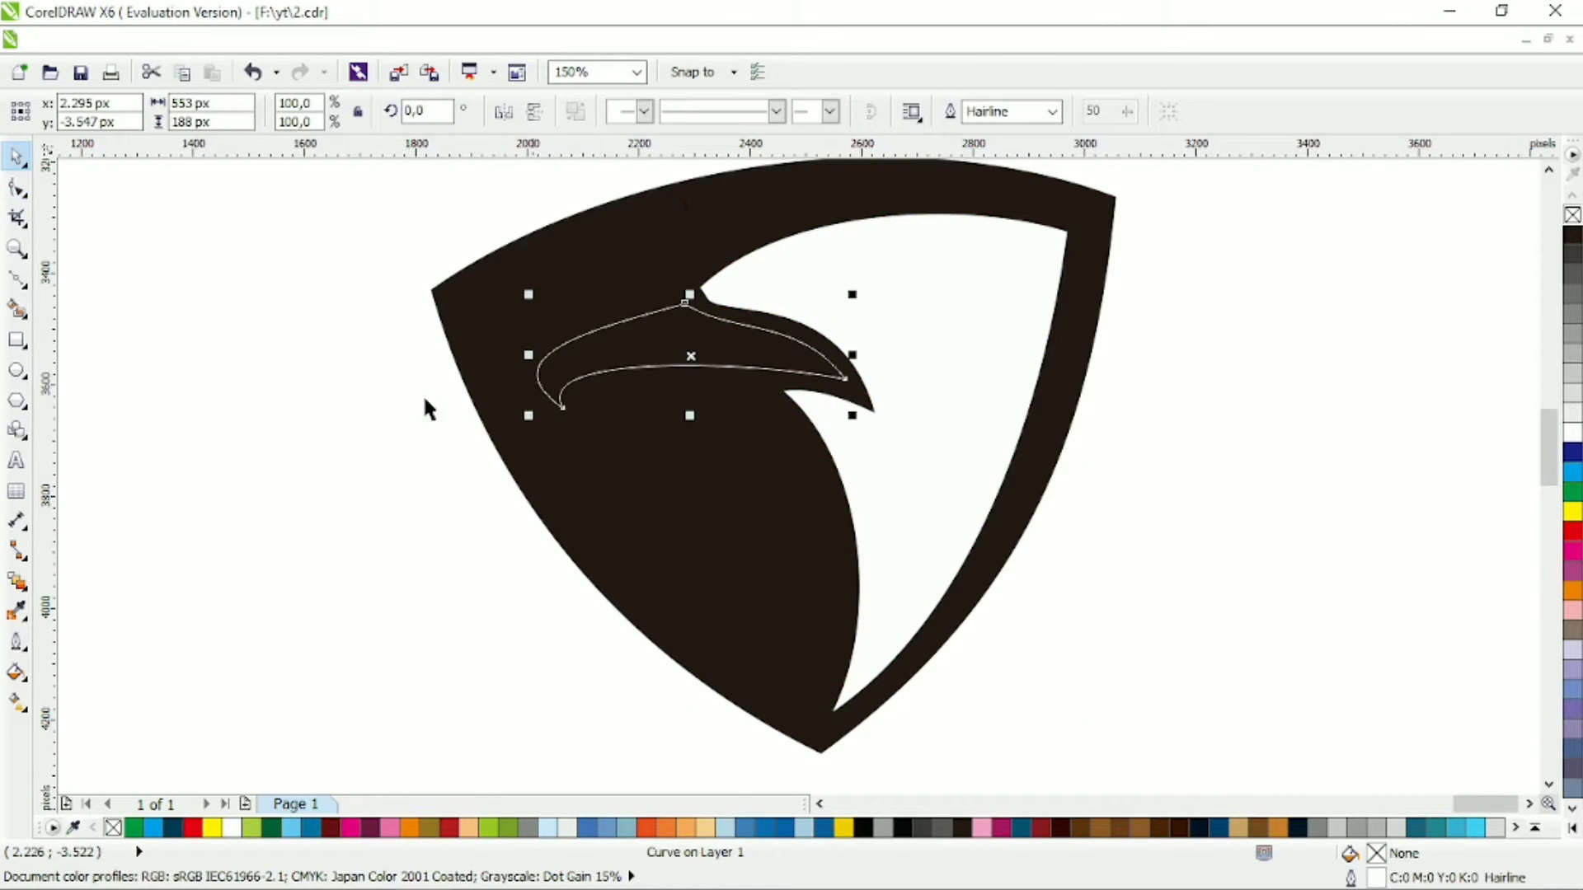
click(410, 827)
click(281, 620)
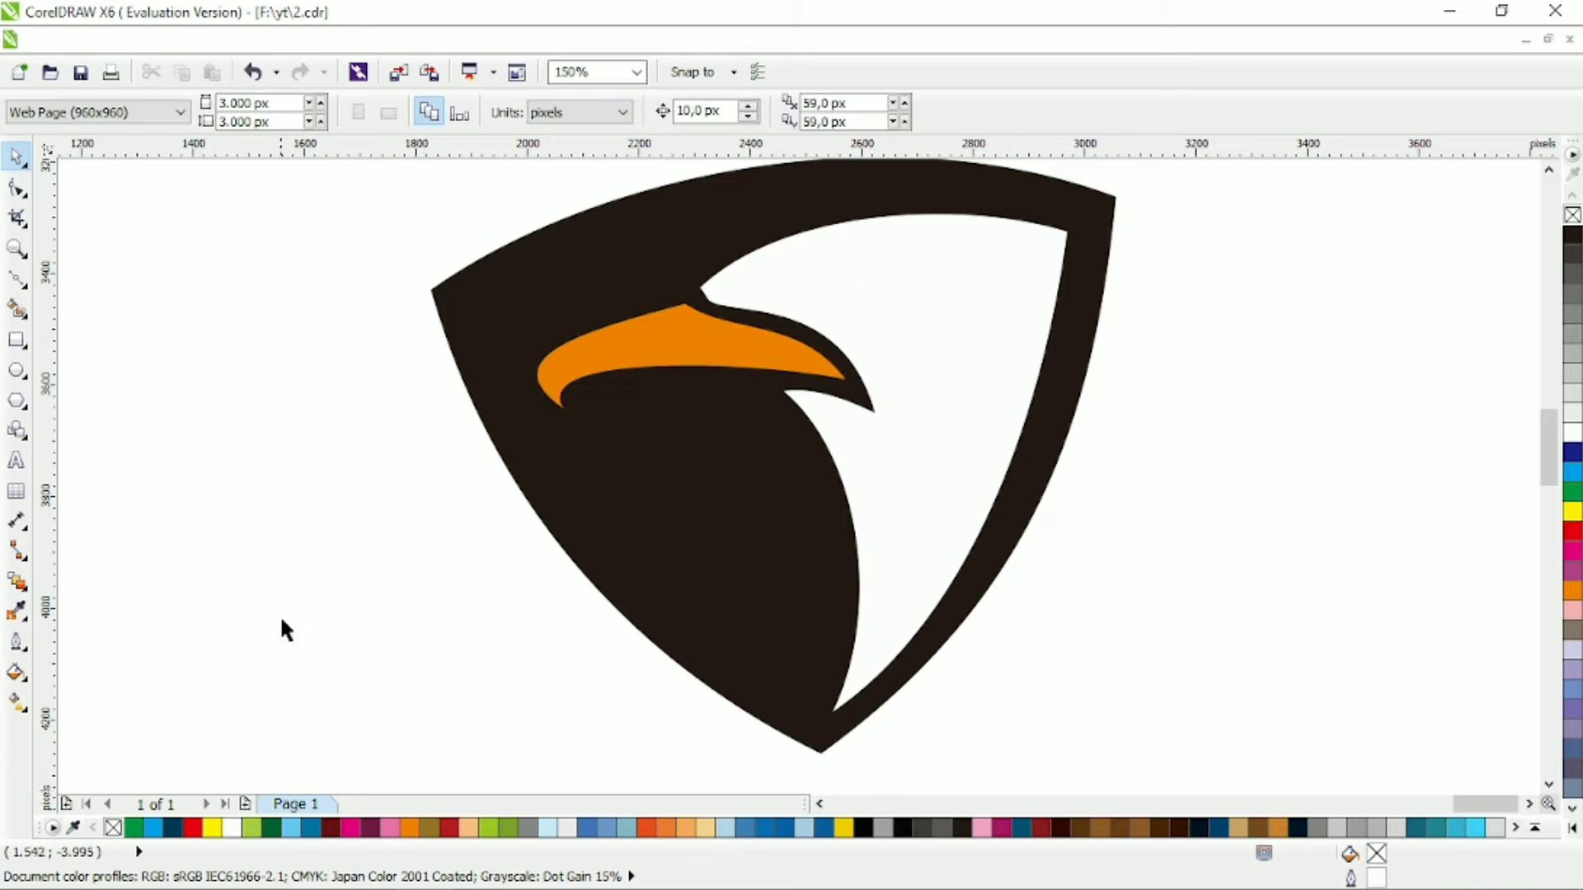
Draw a closed, slanted five-node outline for the lower beak just beneath the orange shape.
click(14, 281)
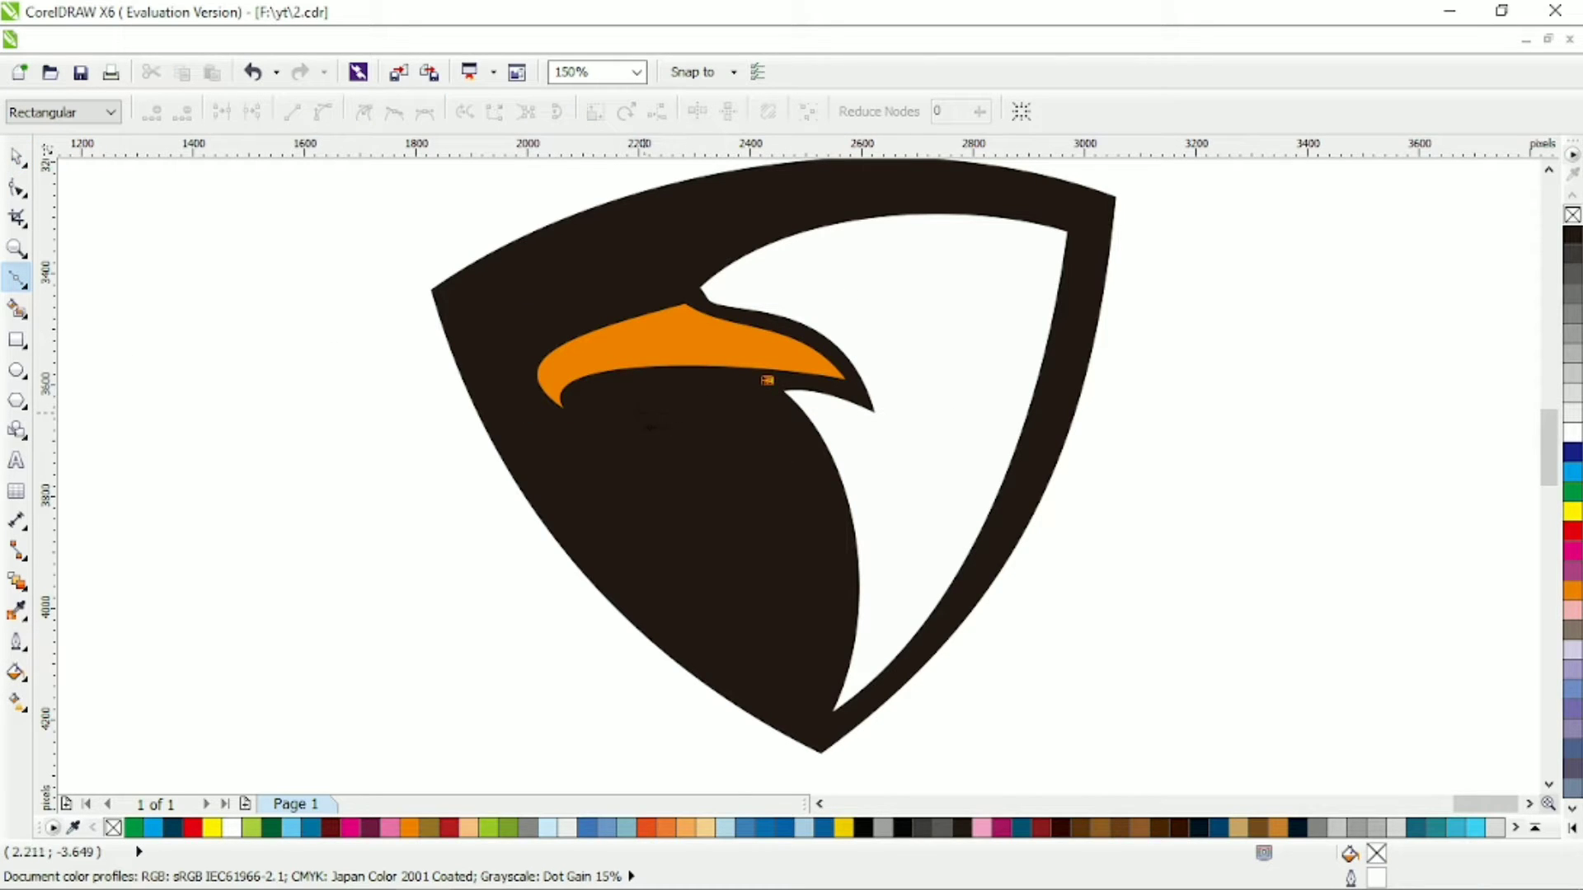
click(767, 380)
click(606, 432)
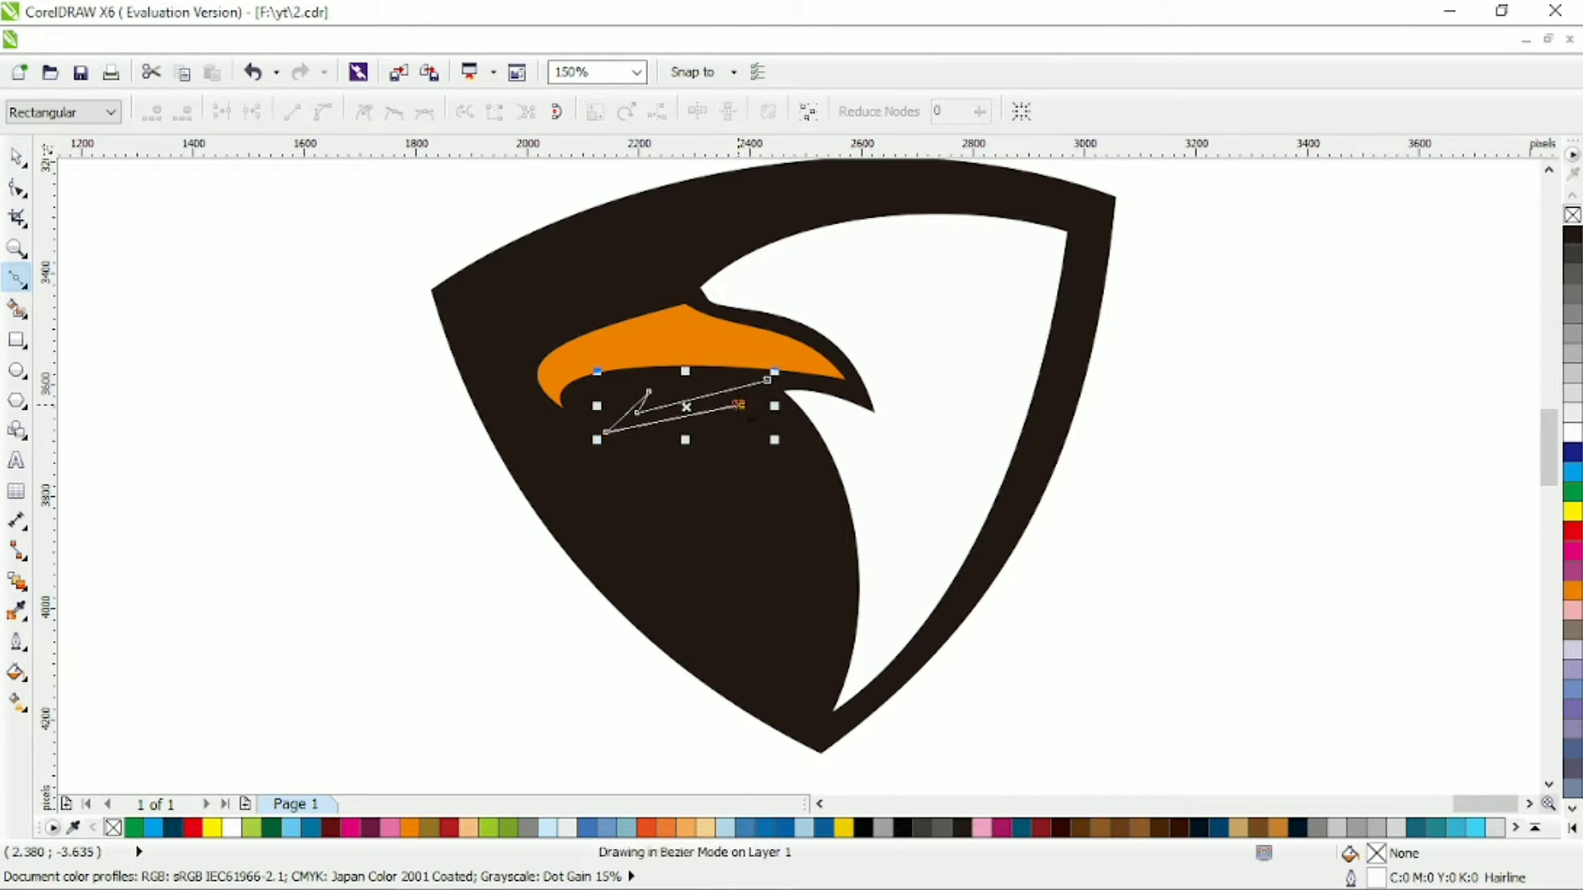
Convert the lower beak's segments to curves and reposition its left and lower nodes into a slimmer slanted form.
click(16, 188)
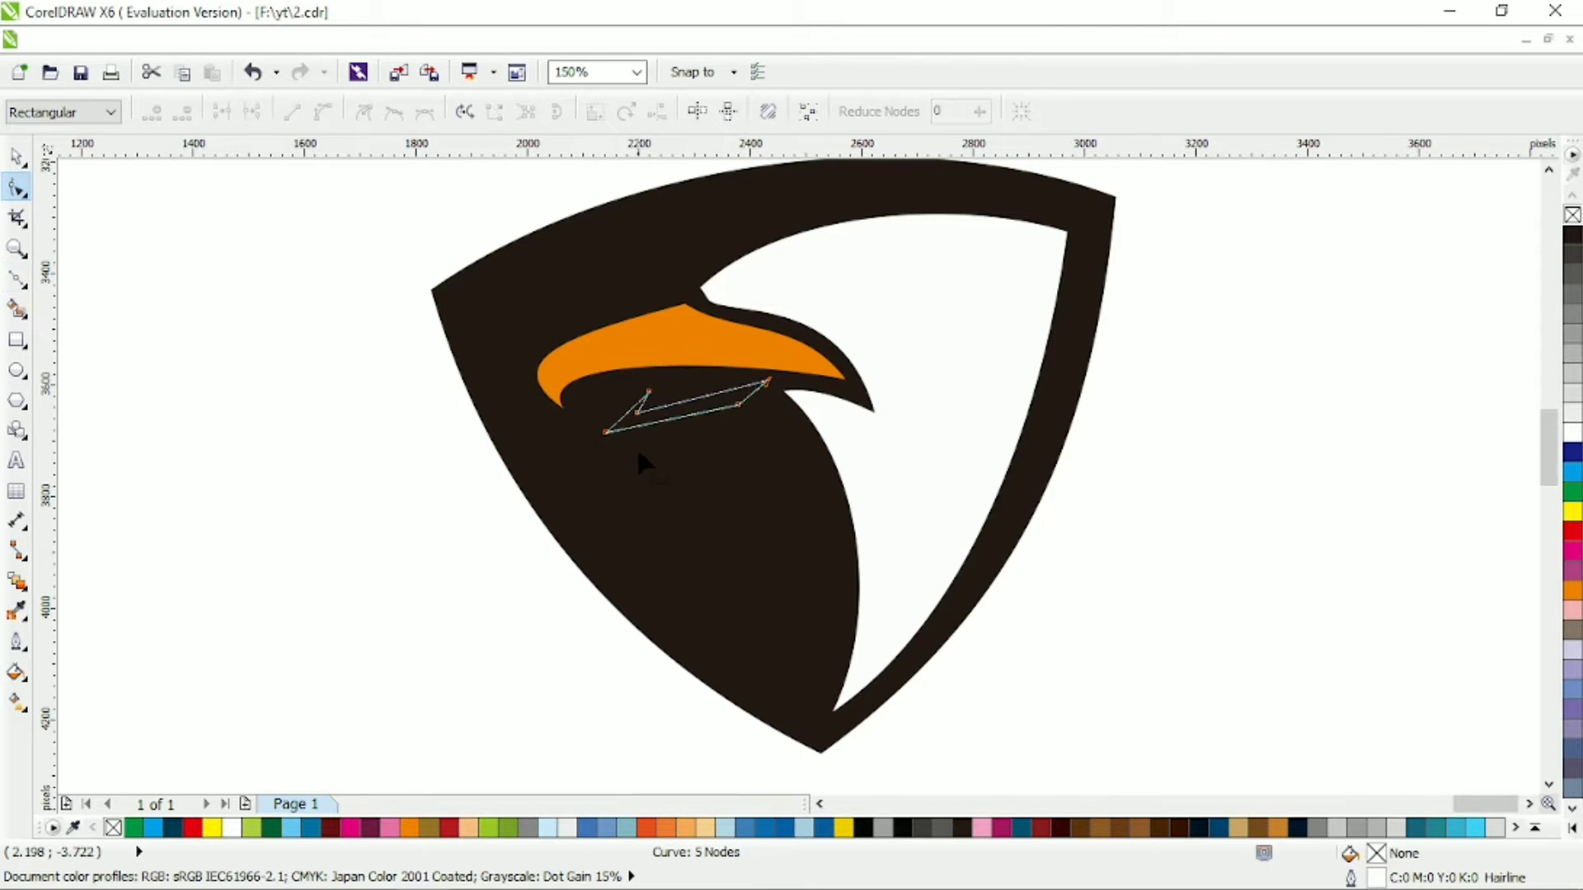
scroll(636, 447, up, 1)
drag(570, 408, 615, 418)
click(836, 354)
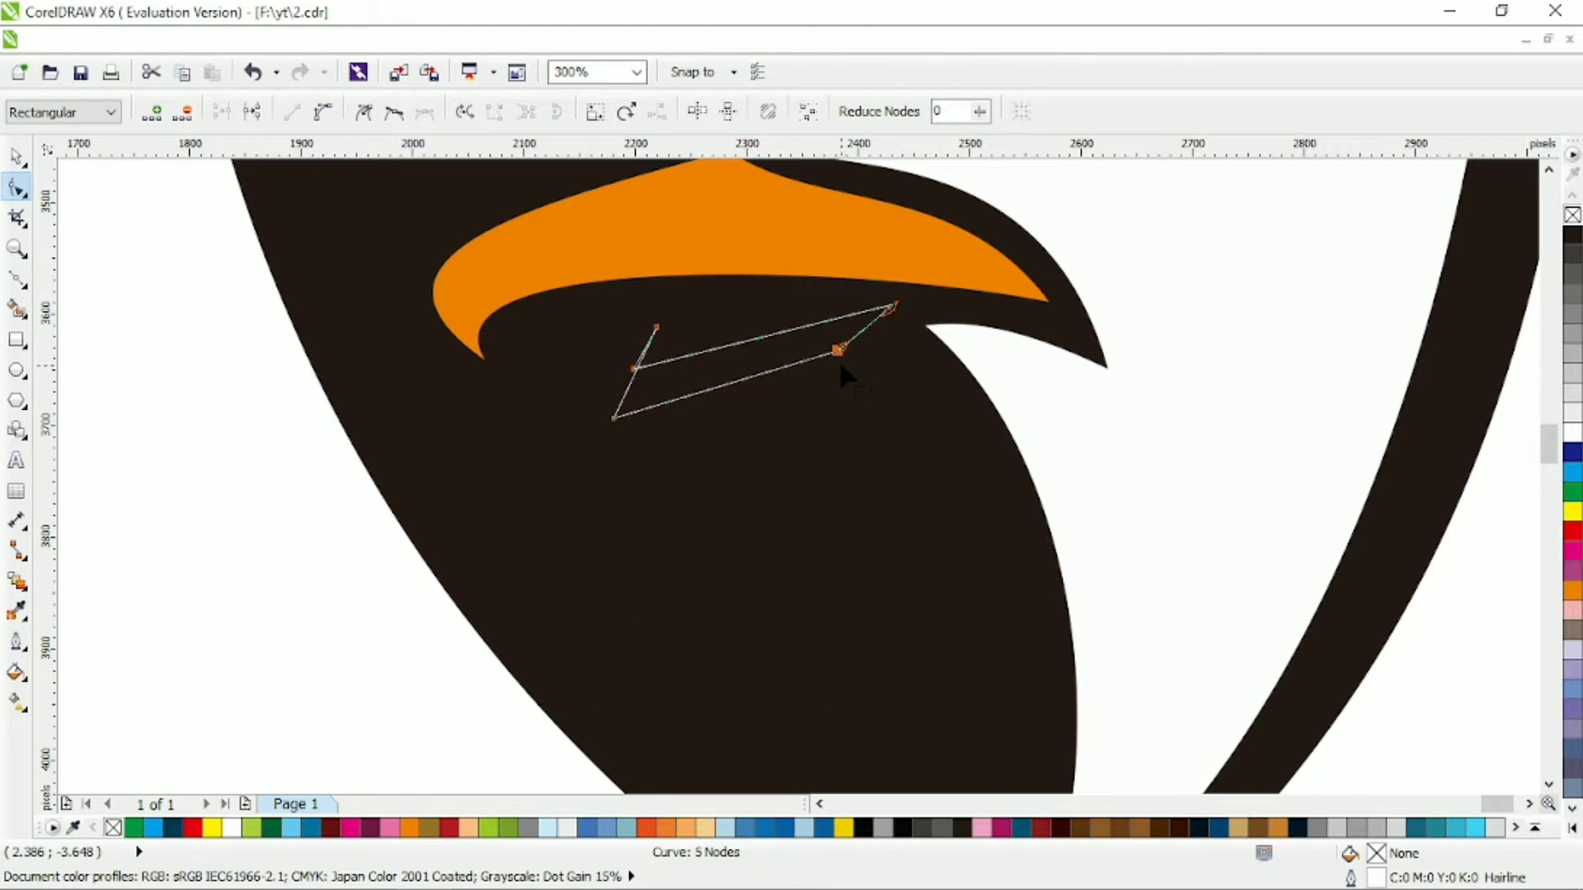
drag(470, 247, 1116, 459)
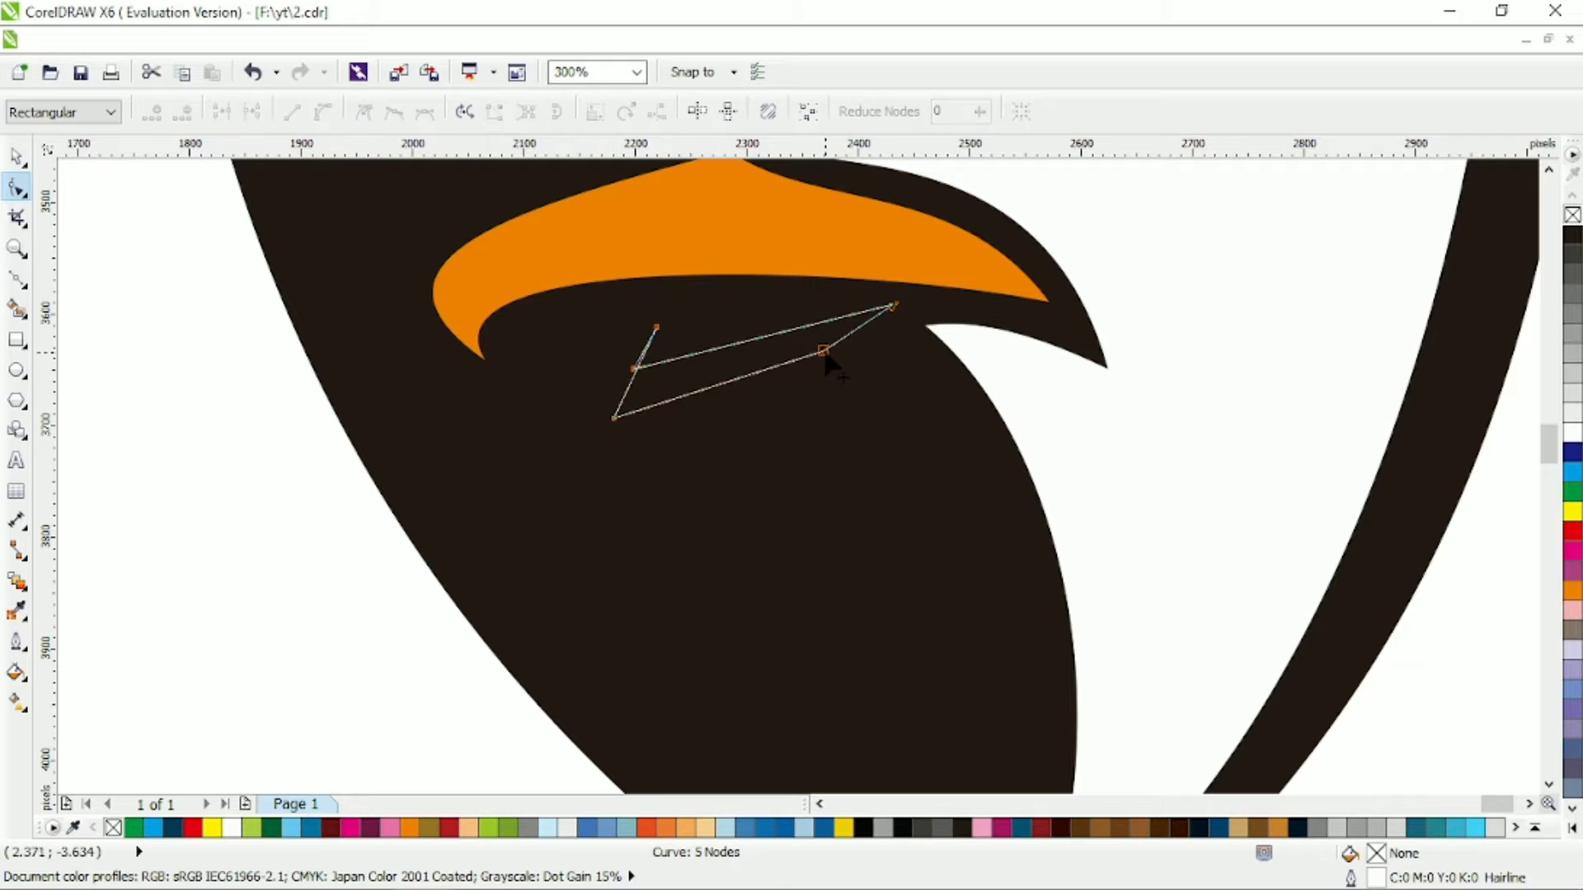
drag(831, 356, 838, 352)
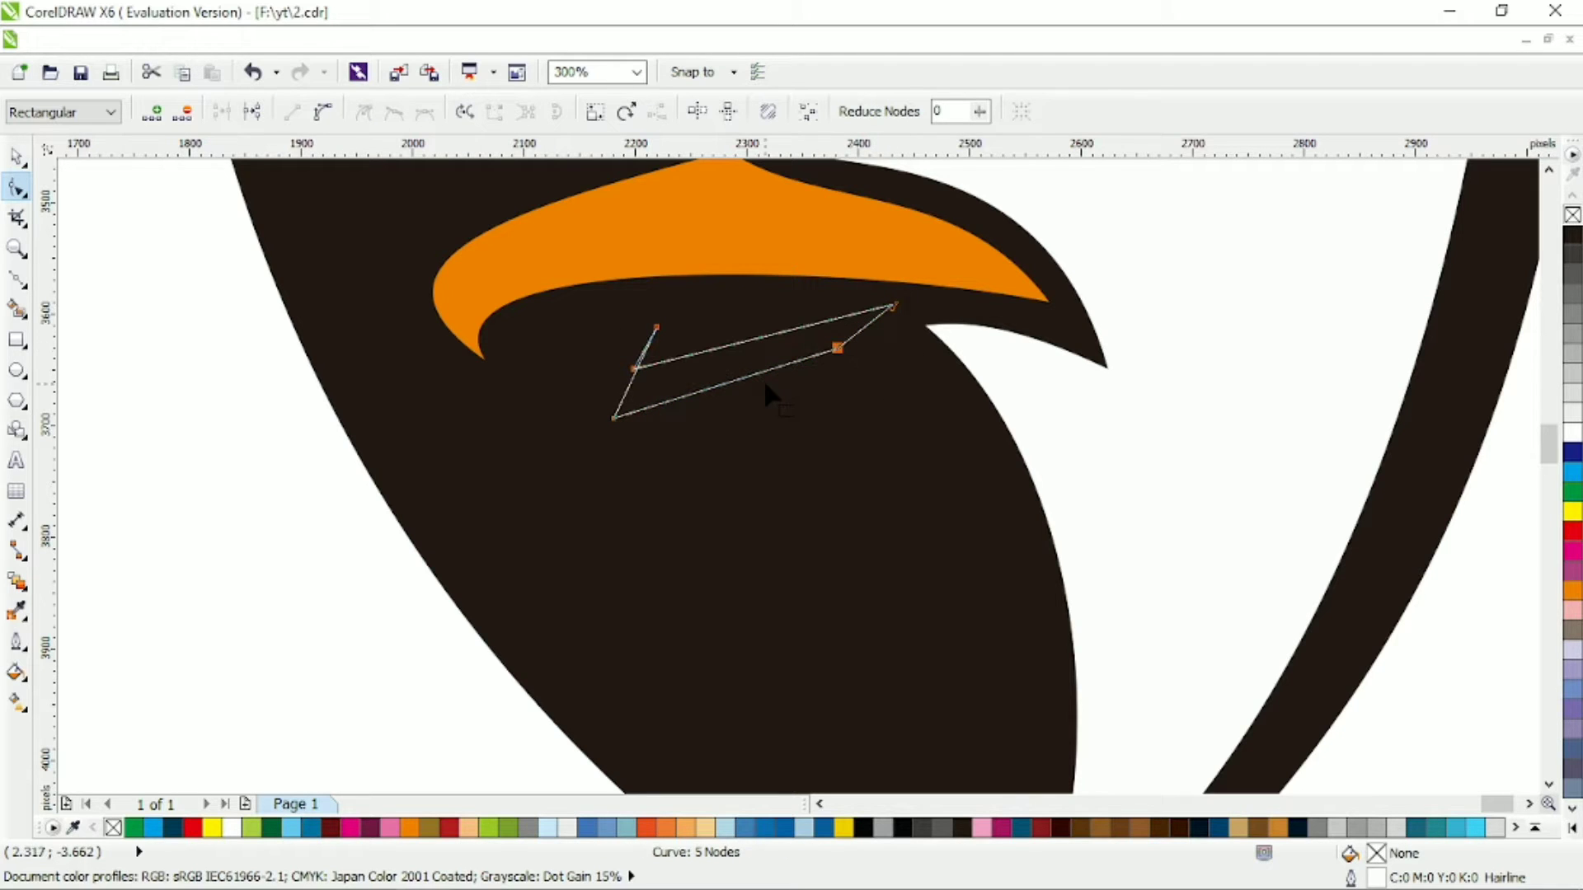
drag(615, 419, 645, 368)
drag(589, 304, 630, 343)
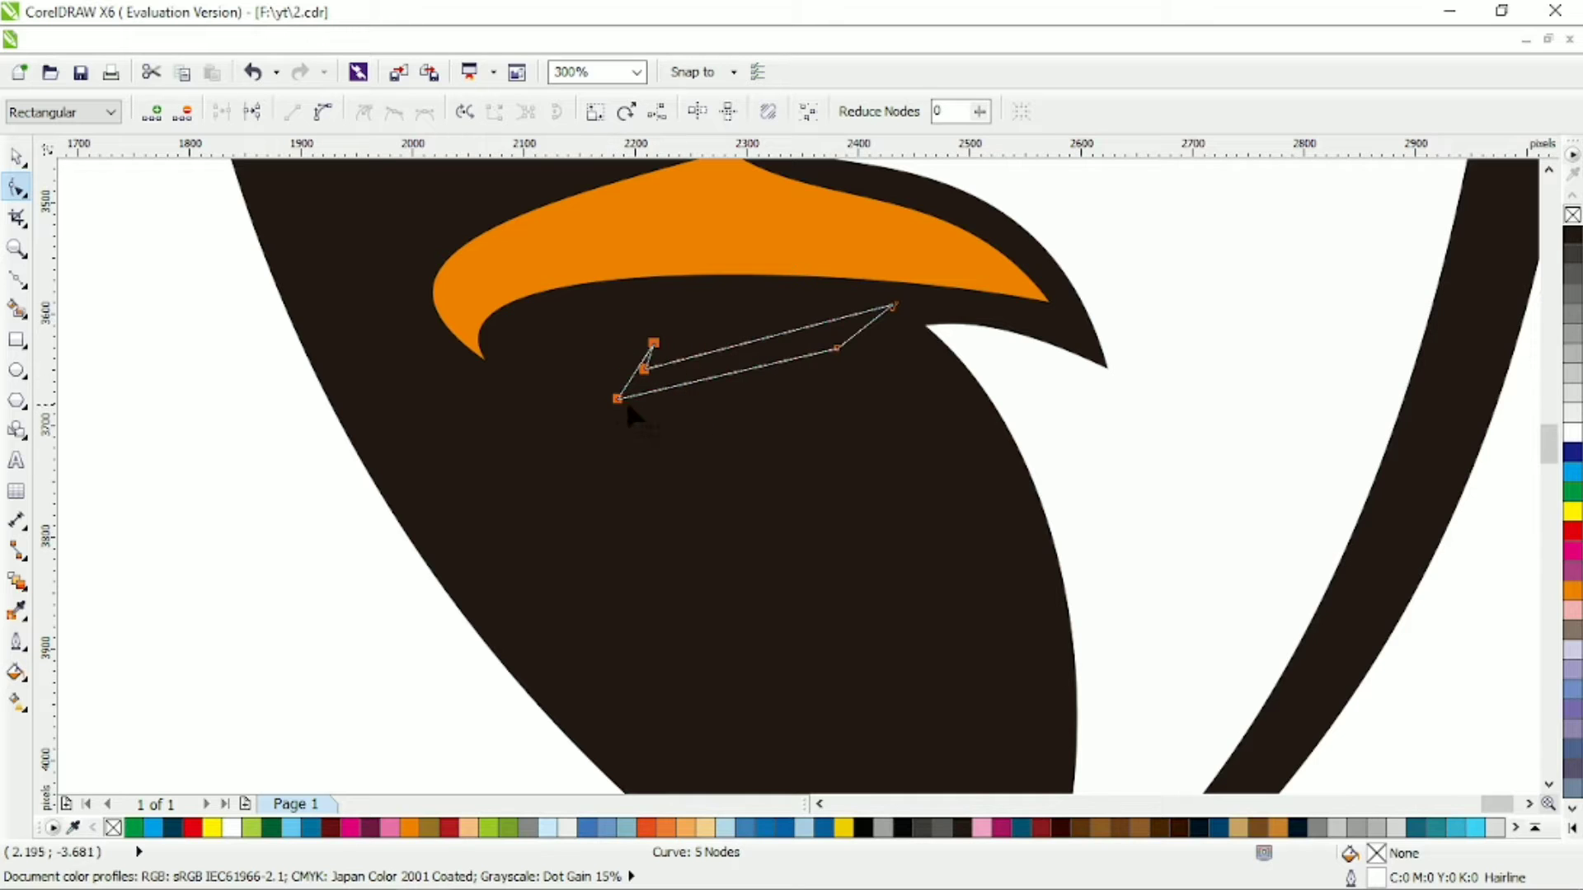
drag(624, 412, 629, 419)
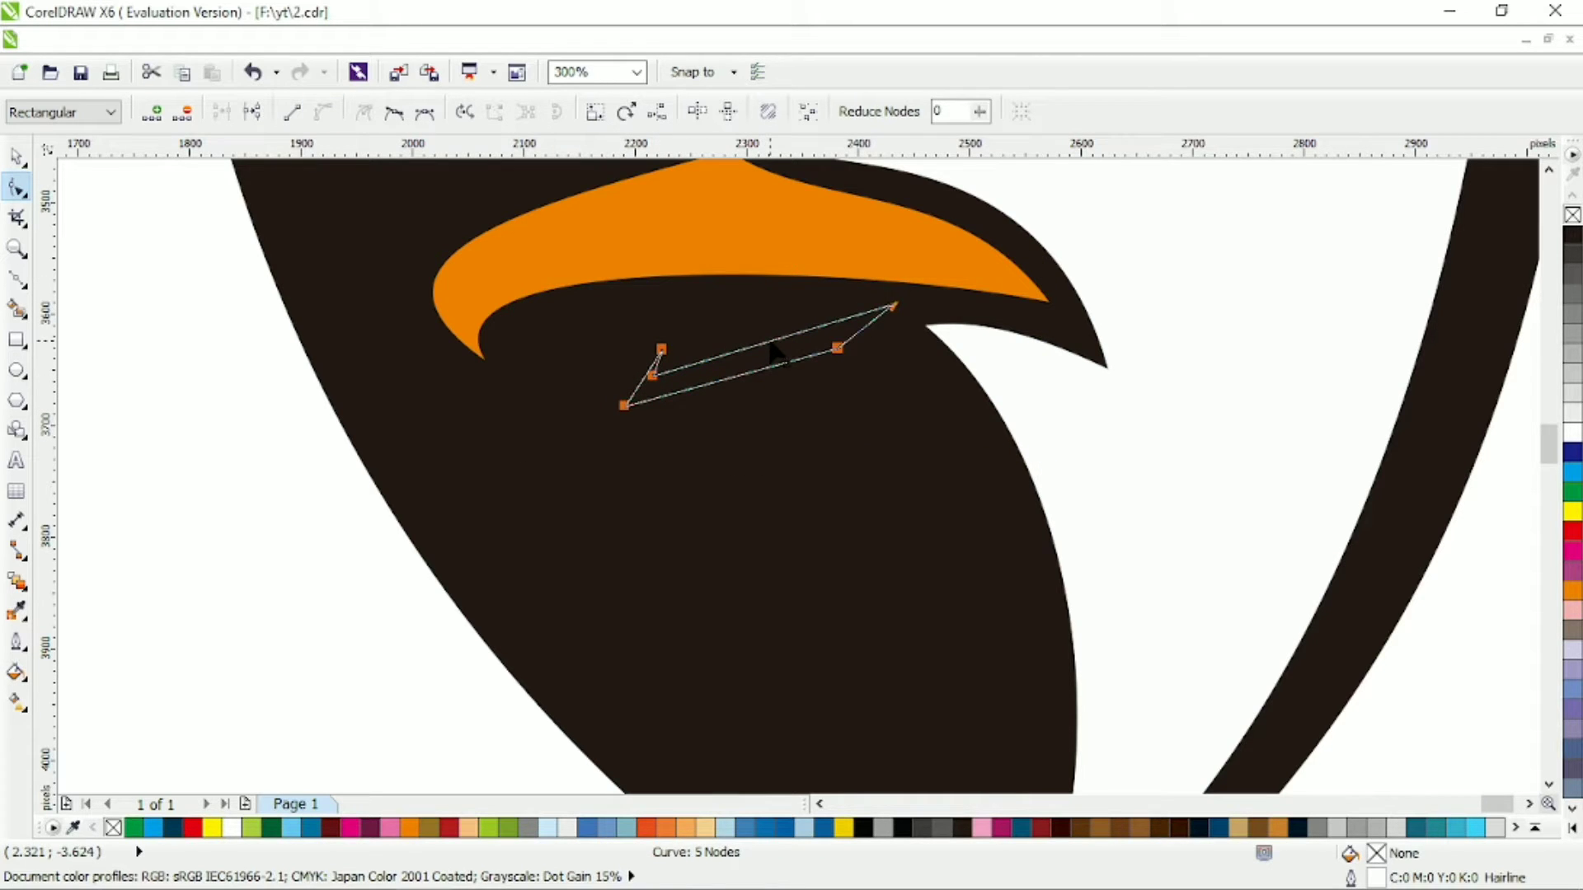
Bend the lower beak's long edges into upward arcs and reshape its left nodes and handles into a curved, hooked tip.
mouse_move(775, 353)
mouse_down()
mouse_move(771, 333)
mouse_move(750, 355)
mouse_up()
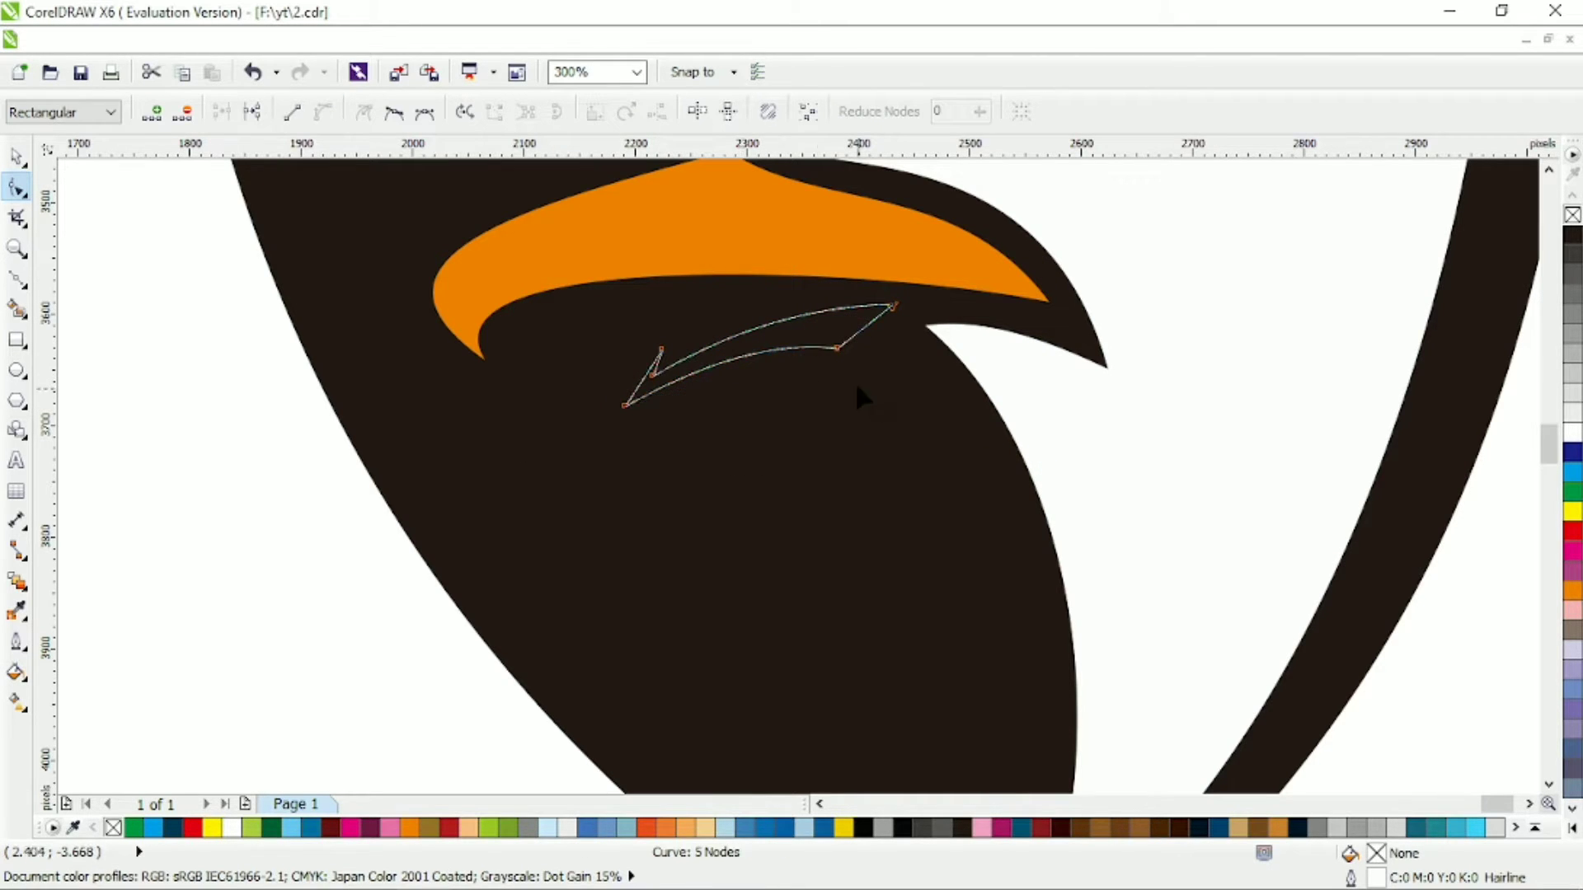
scroll(663, 349, up, 2)
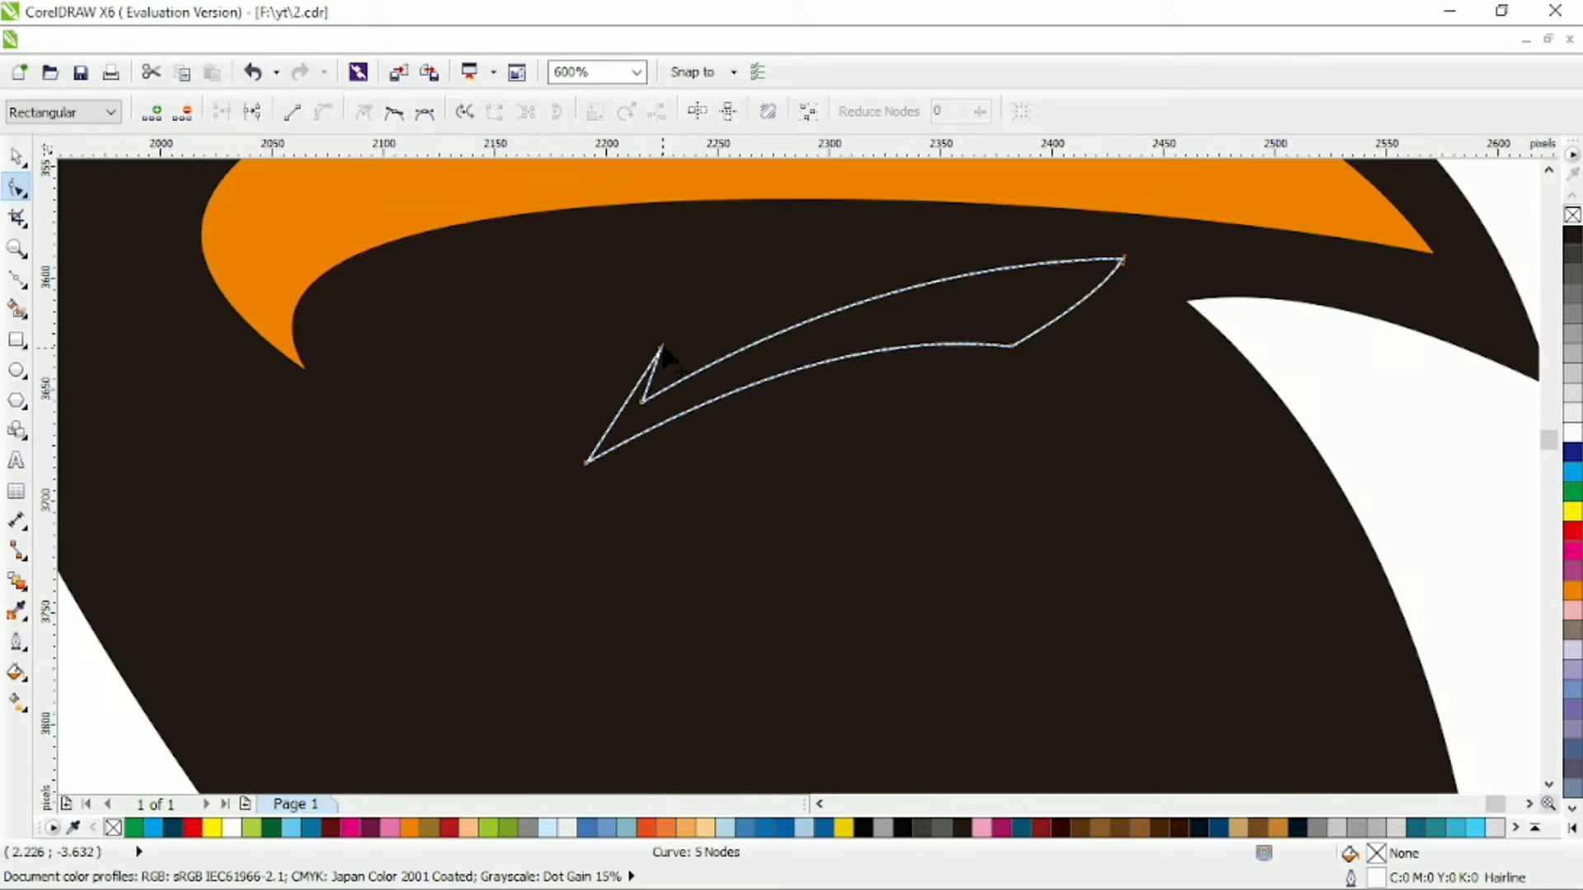
click(664, 347)
click(585, 463)
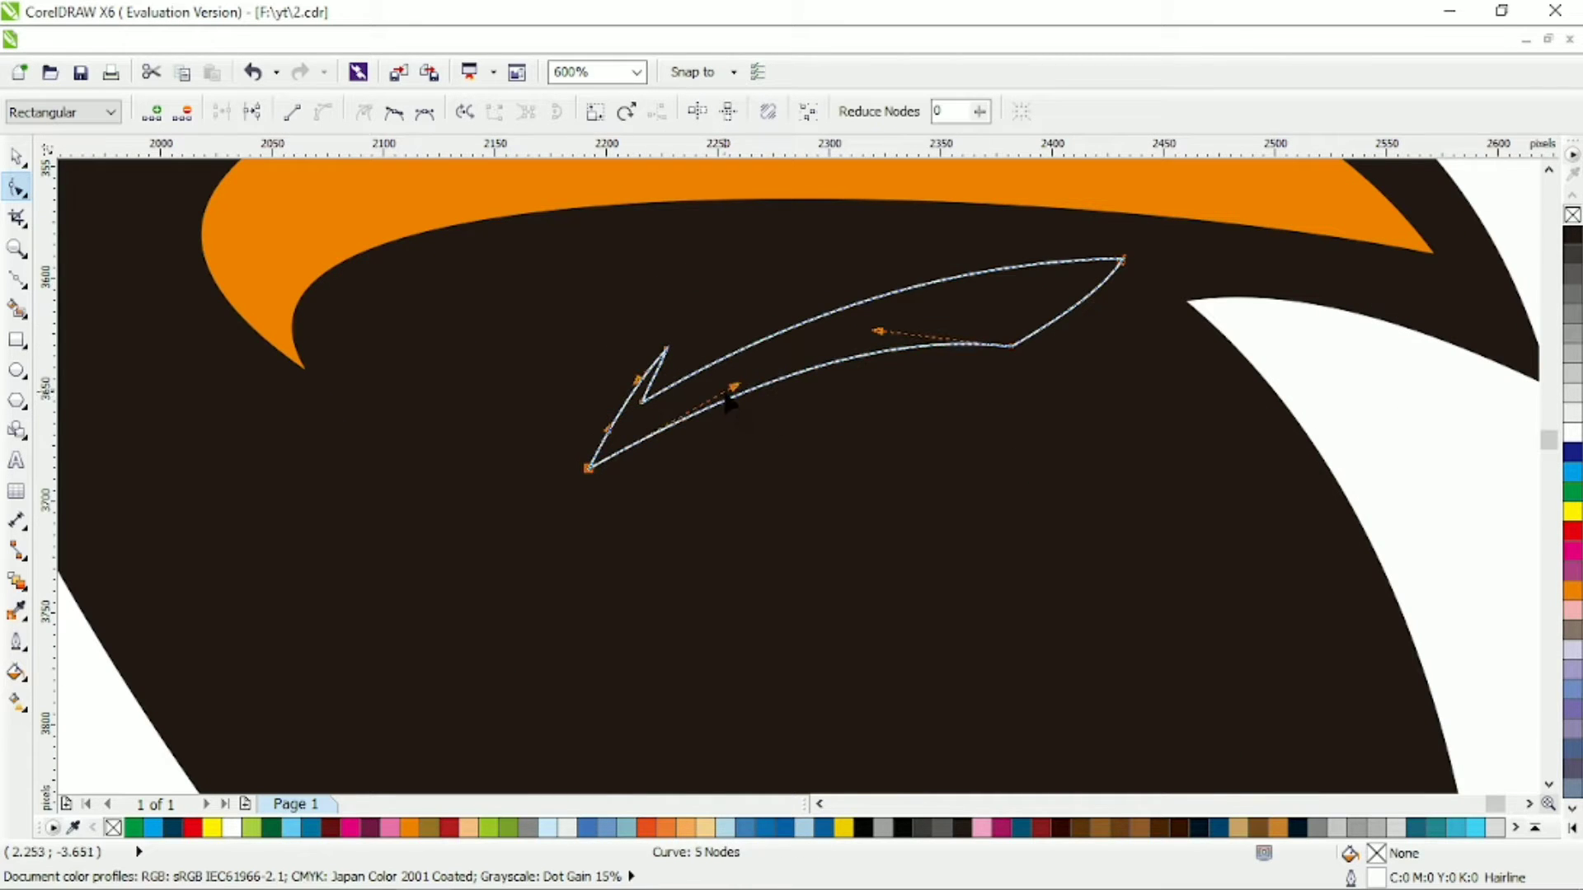
drag(586, 462, 671, 341)
click(637, 402)
click(595, 427)
click(596, 427)
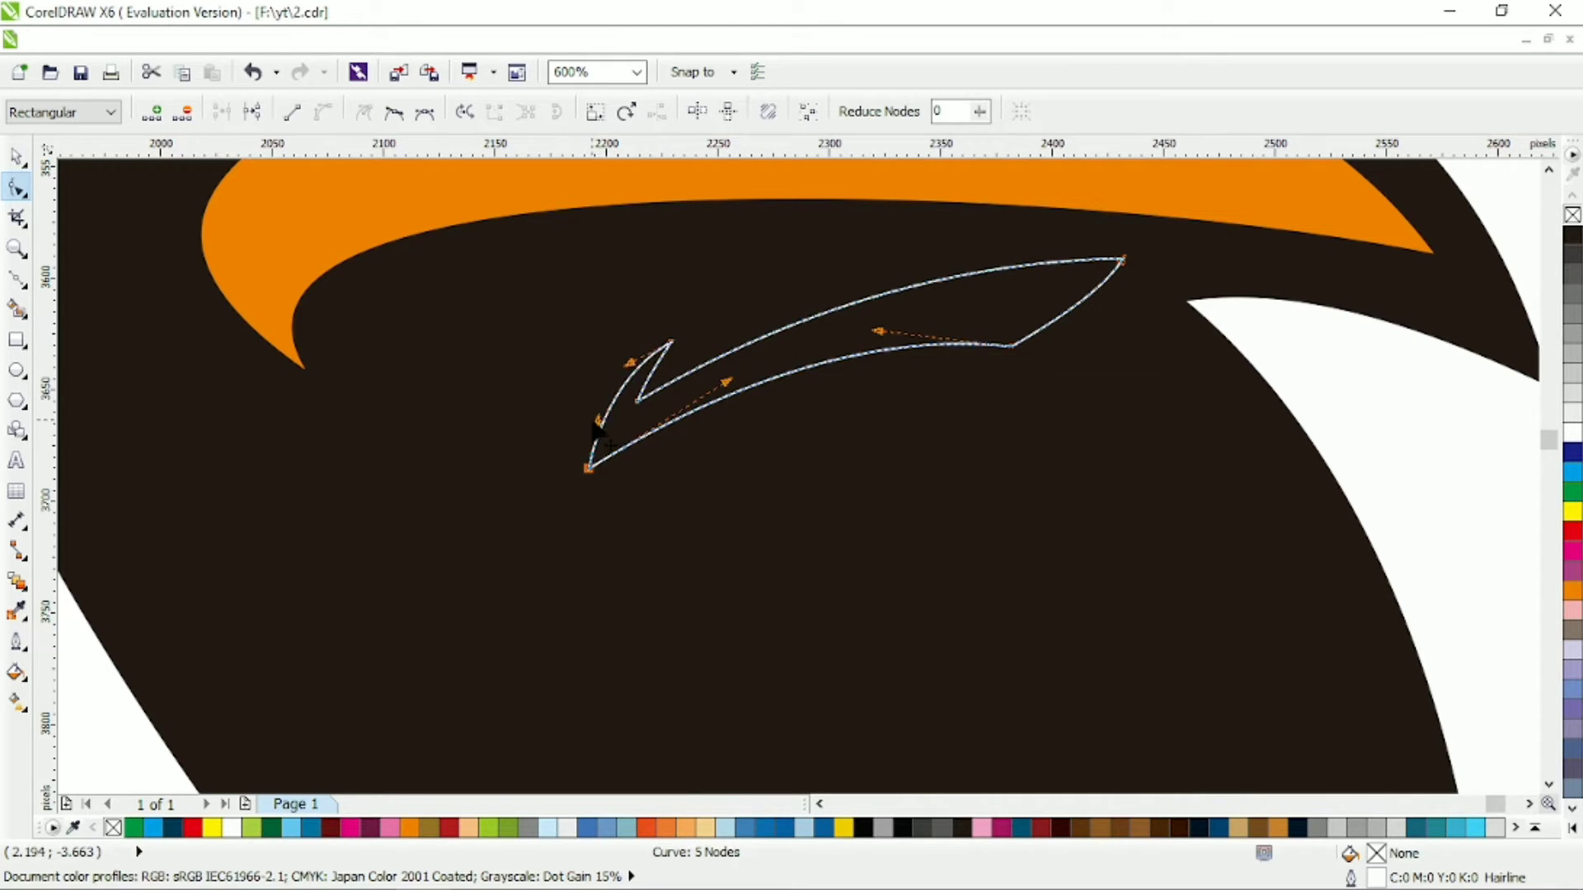
Fill the lower beak shape with orange and remove its outline.
key(space)
click(409, 826)
right_click(113, 827)
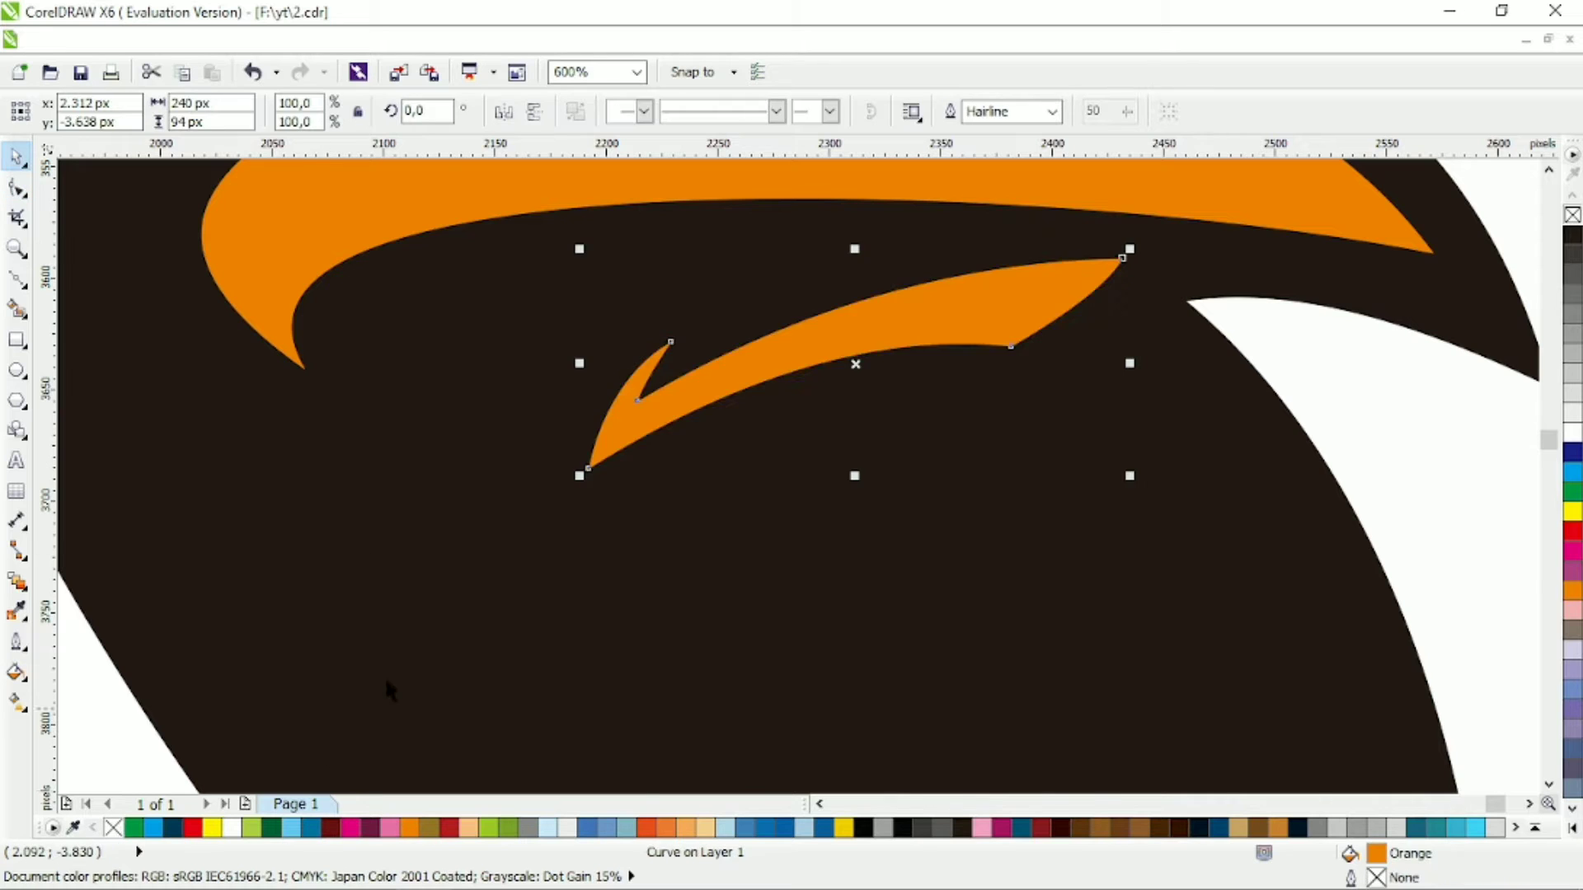
Shorten the white notch beneath the beak tip by replacing its inner node, and reshape the throat curve's handles.
scroll(595, 548, down, 3)
click(1310, 542)
click(986, 491)
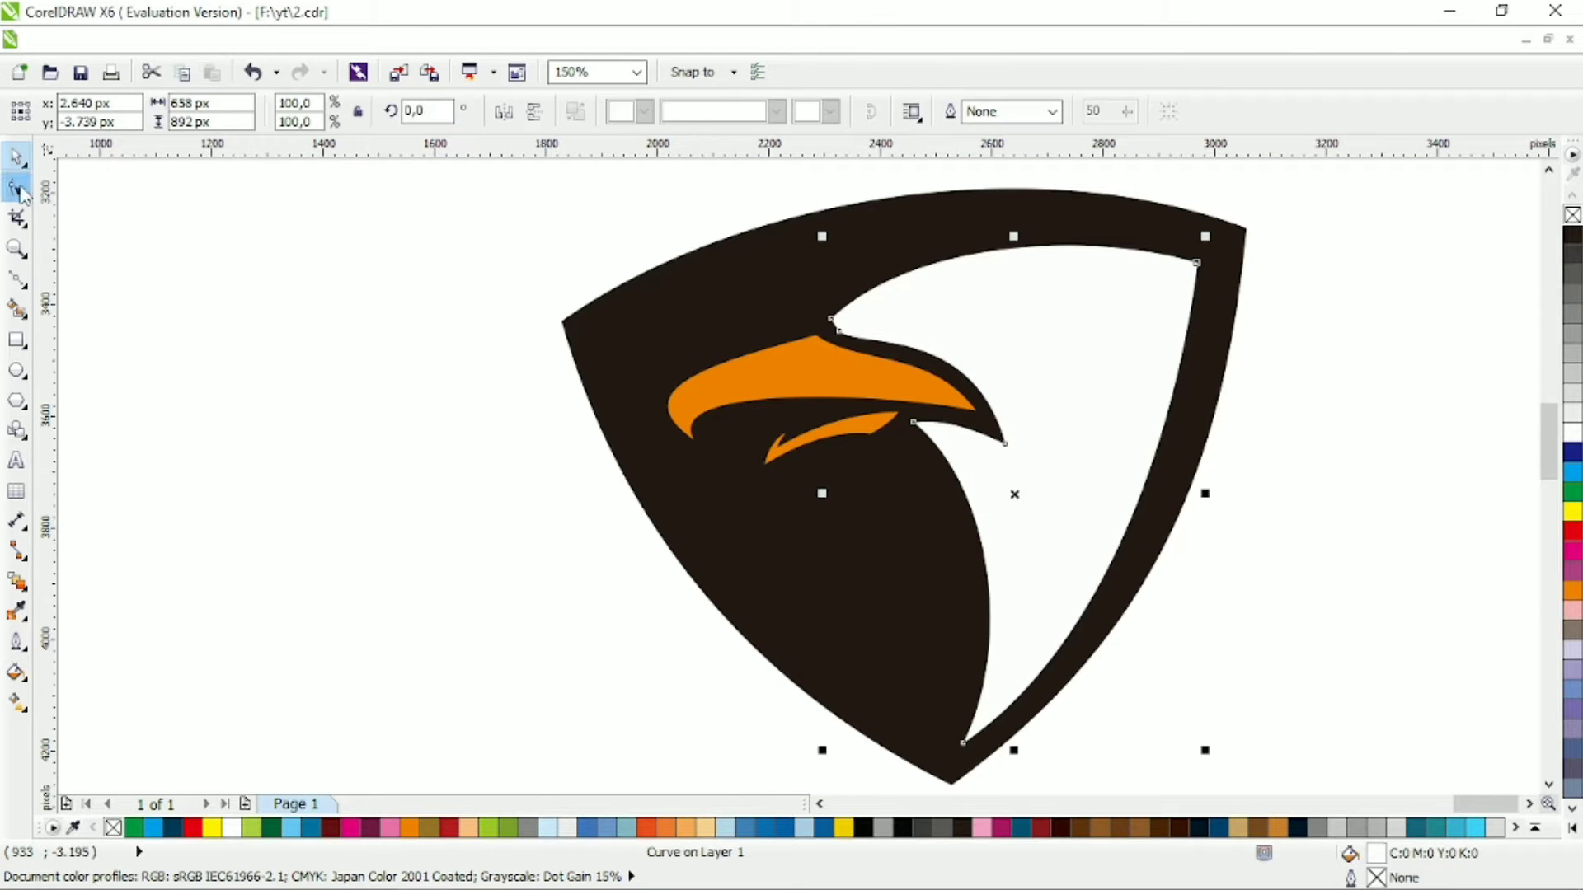
key(F10)
scroll(1008, 483, up, 2)
double_click(1032, 428)
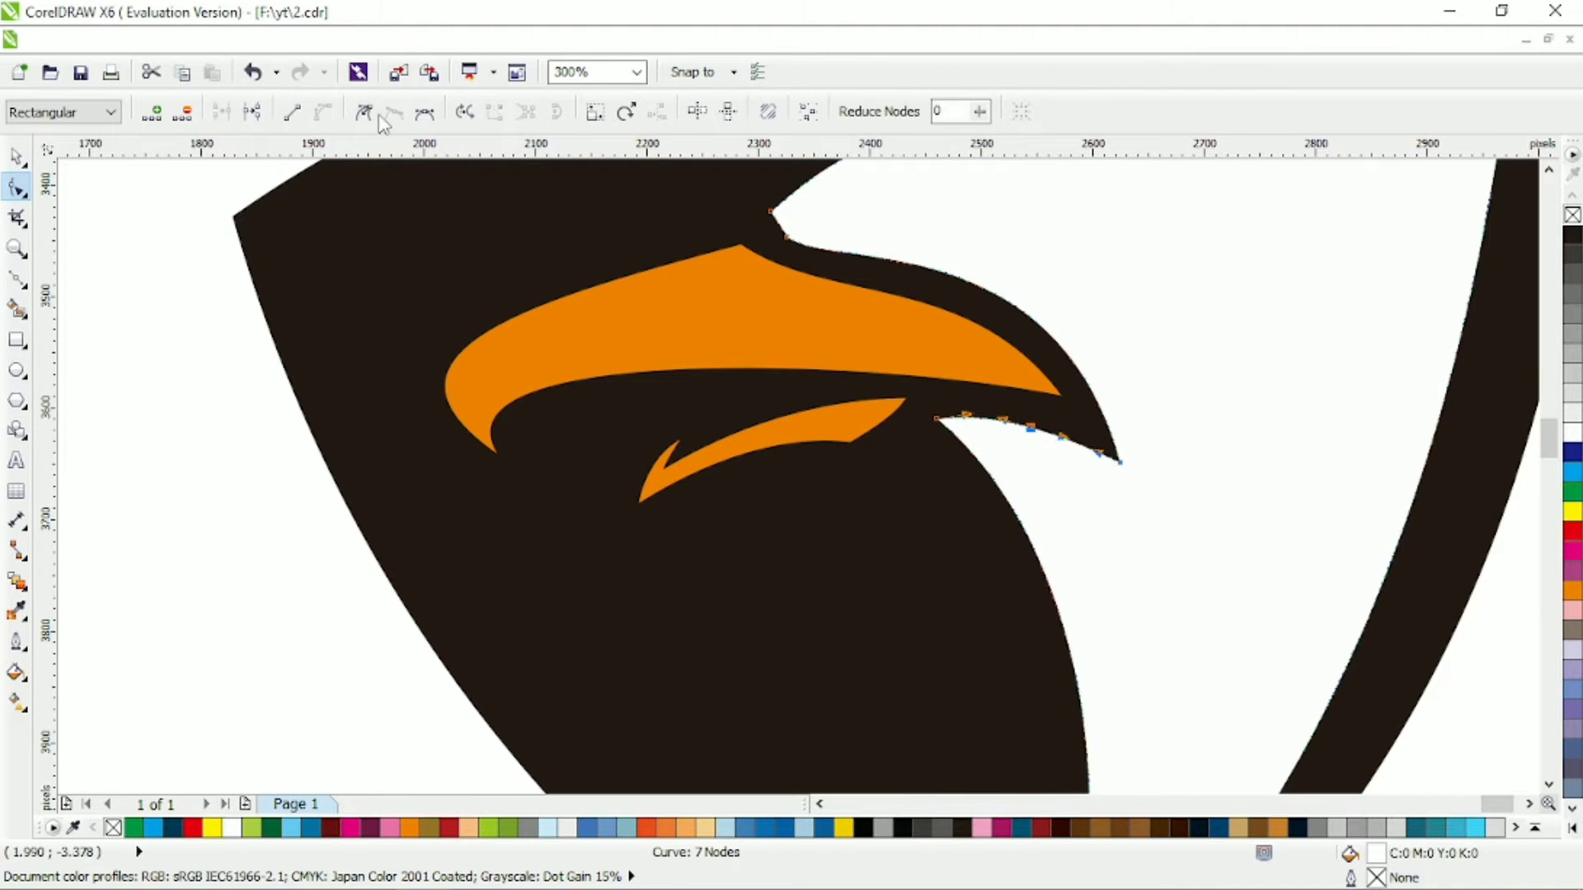
double_click(938, 420)
drag(1067, 528, 1109, 544)
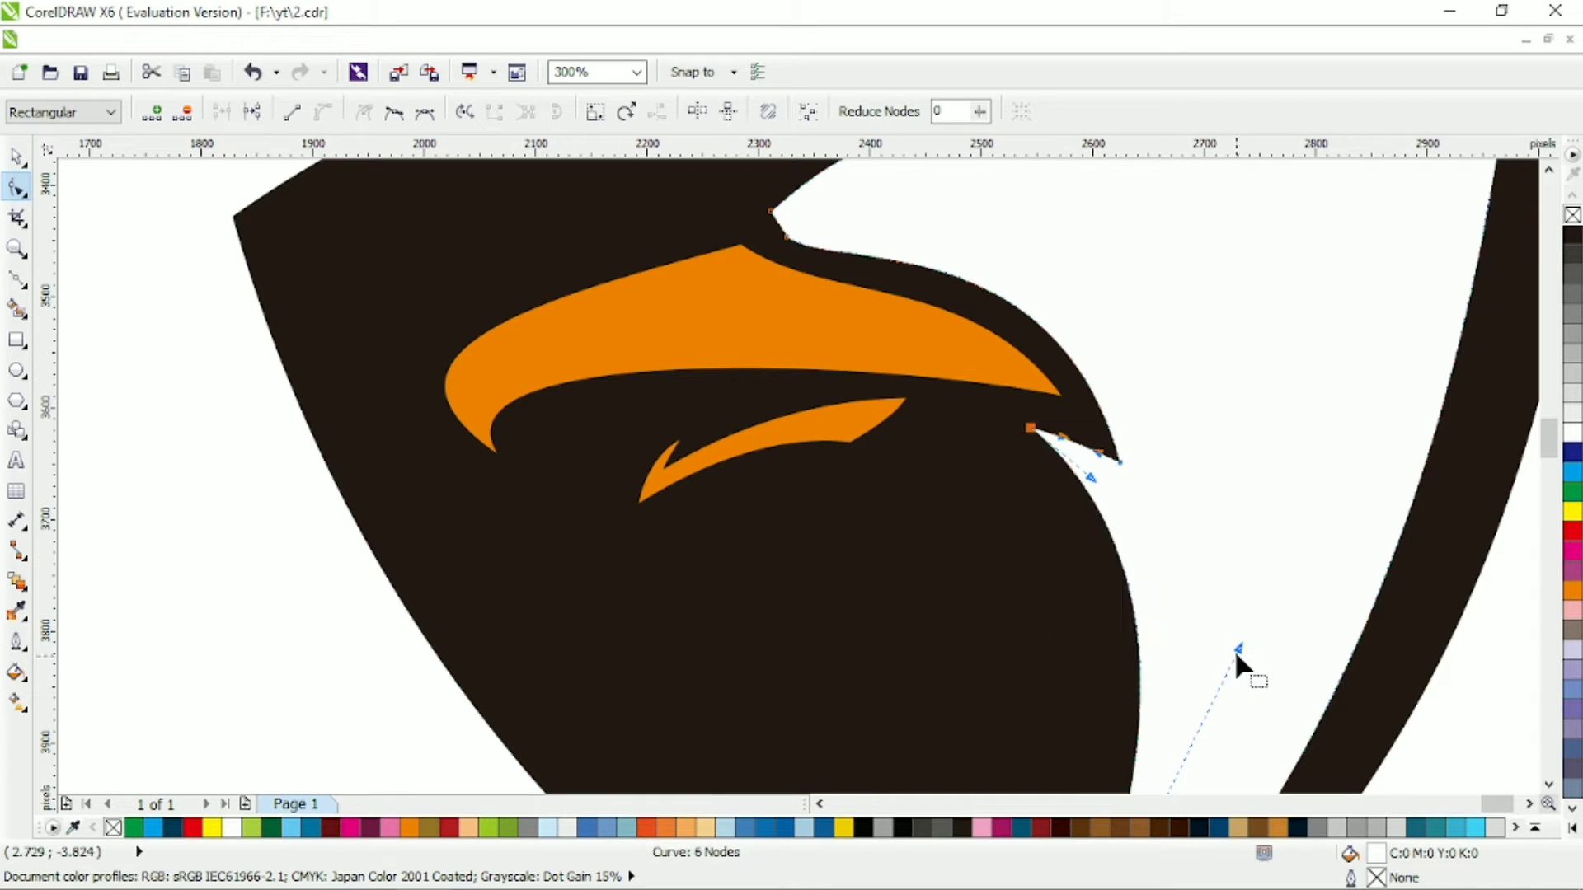
drag(1237, 658, 1229, 751)
scroll(1025, 530, down, 4)
scroll(1002, 540, up, 2)
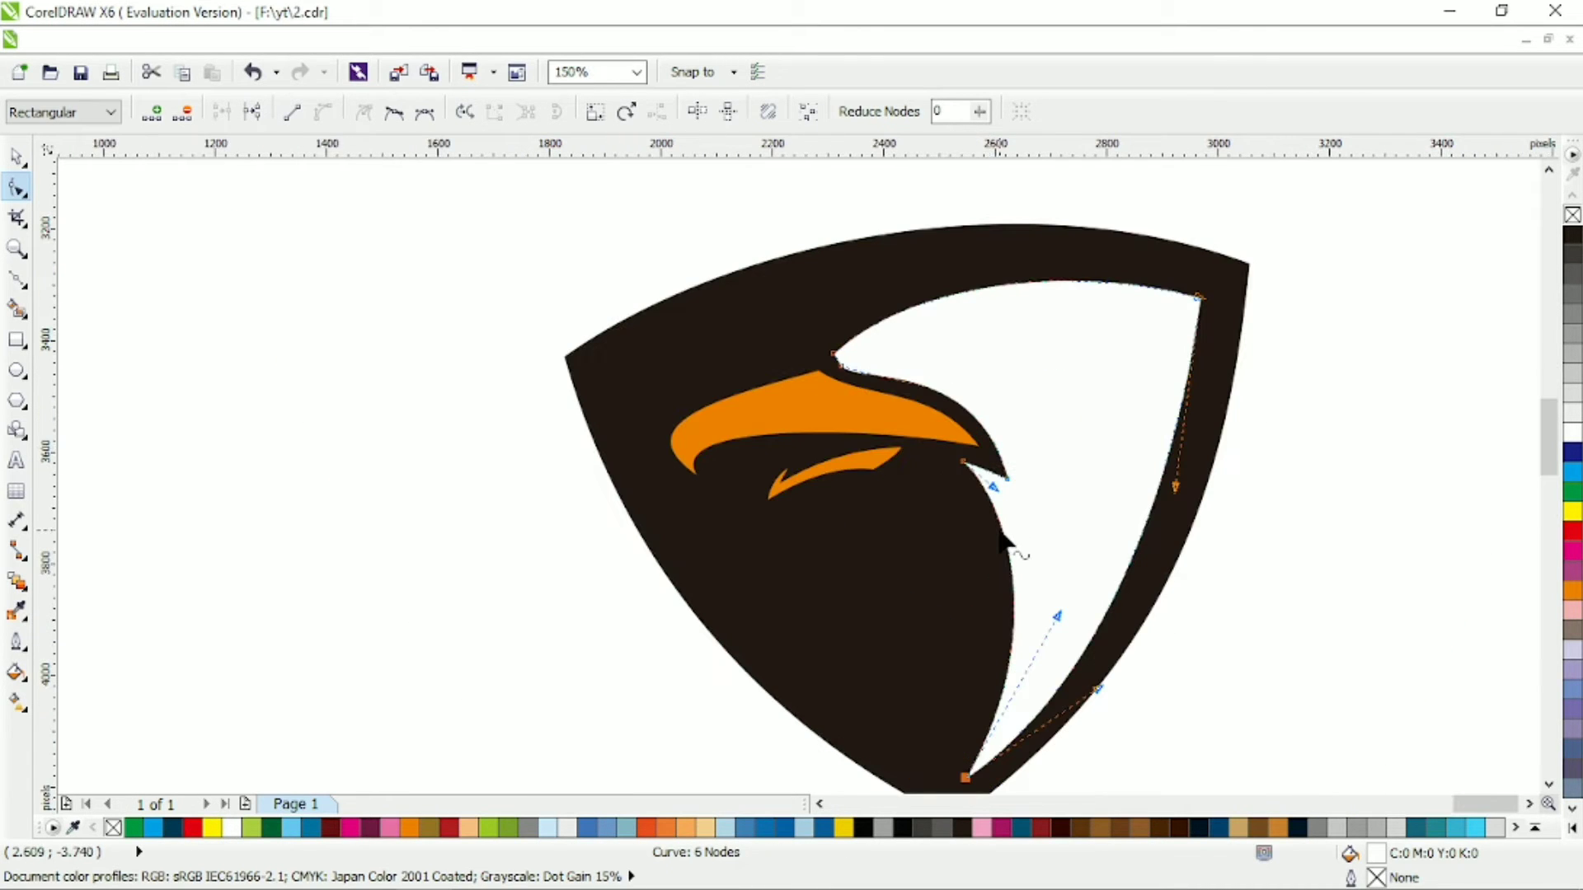
key(space)
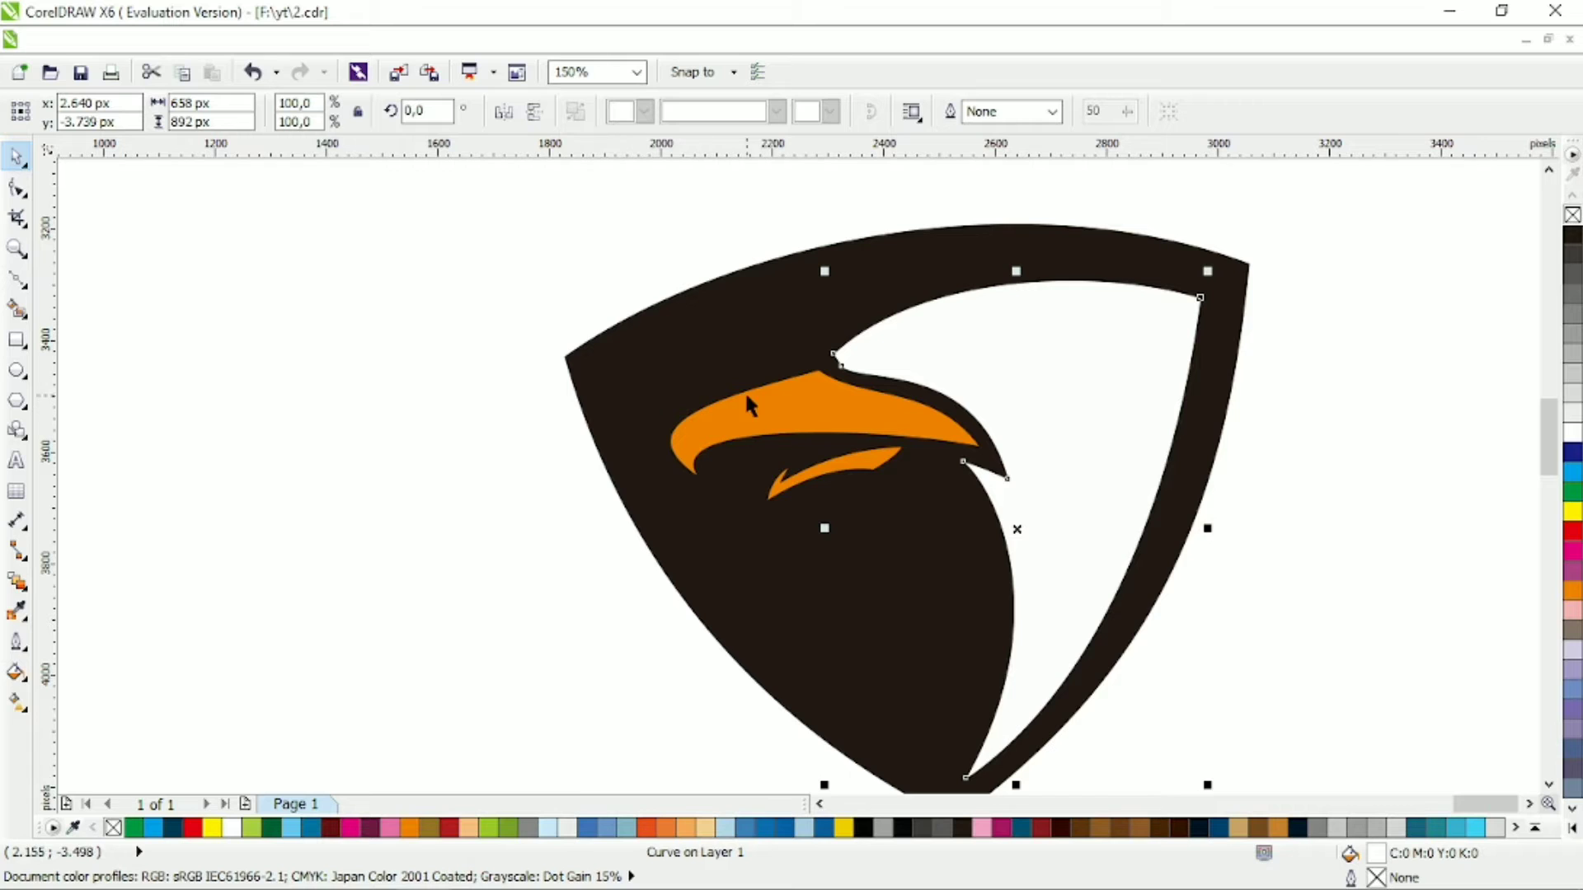
Scale both orange beak shapes down slightly and reposition them, shifting the lower beak right beneath the upper one.
drag(545, 347, 1002, 529)
drag(812, 401, 844, 412)
click(869, 470)
drag(869, 470, 912, 472)
click(960, 348)
Round the white shape's pointed left end above the beak by adjusting its nodes and handles.
scroll(981, 325, up, 2)
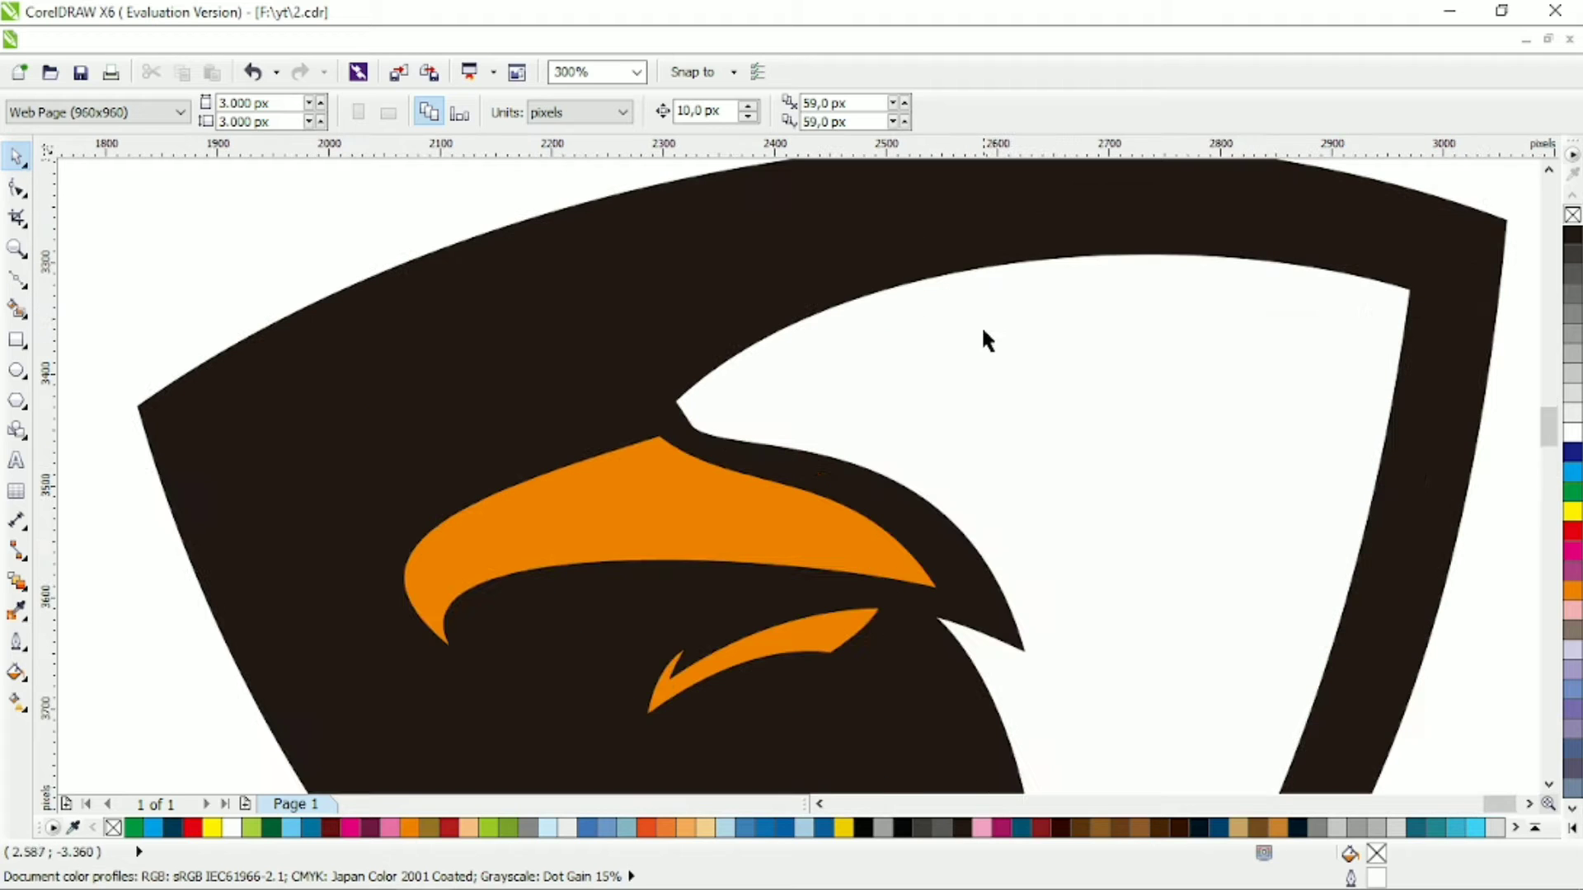
click(16, 280)
click(15, 188)
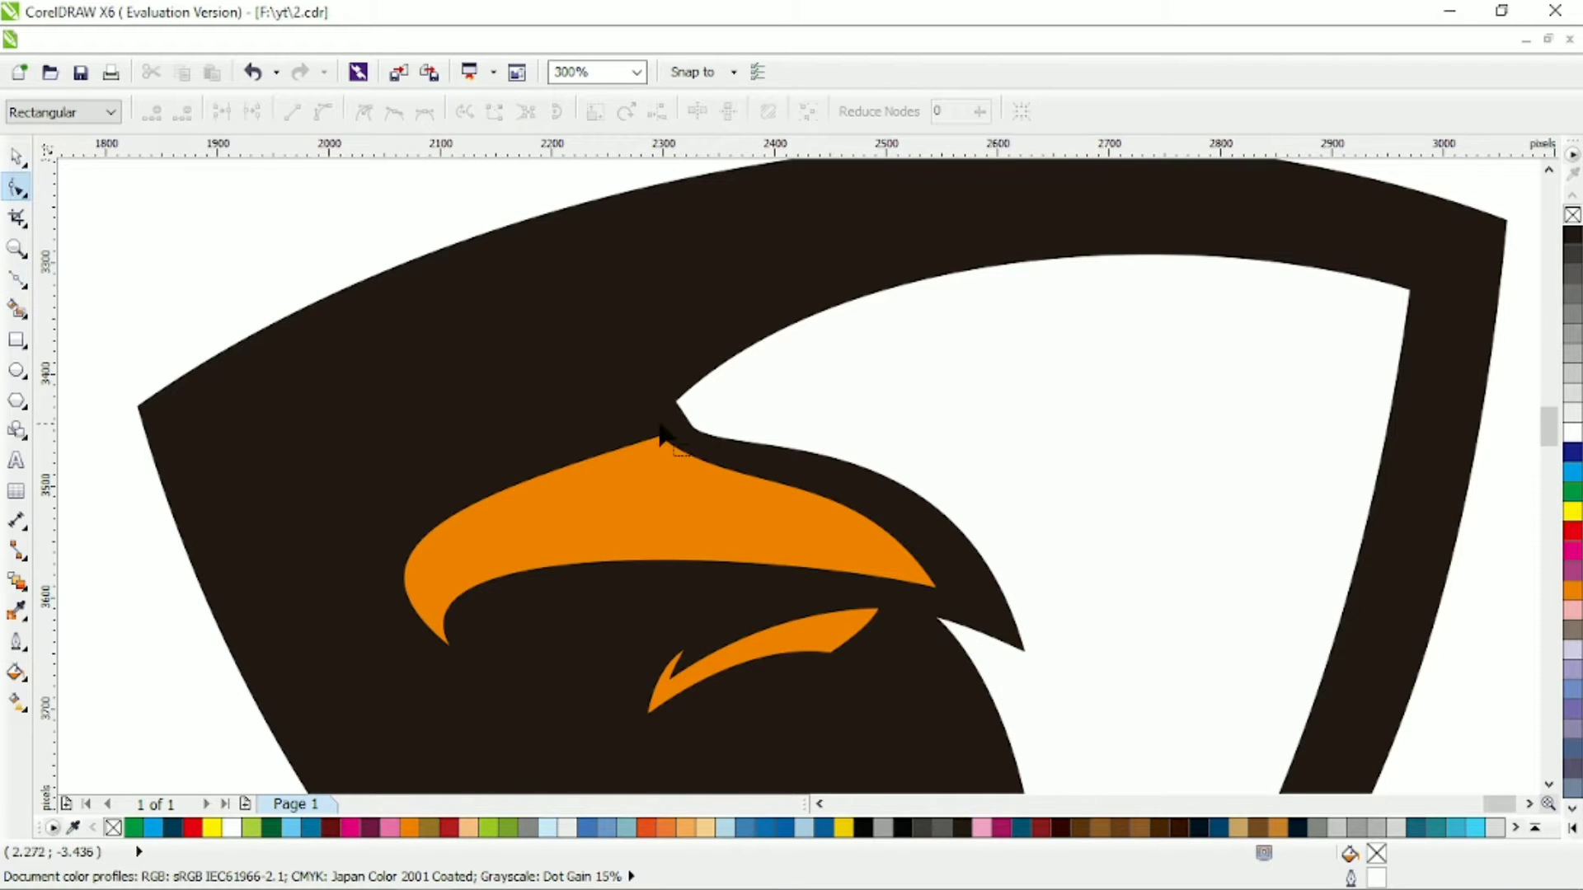
click(681, 411)
drag(678, 404, 728, 456)
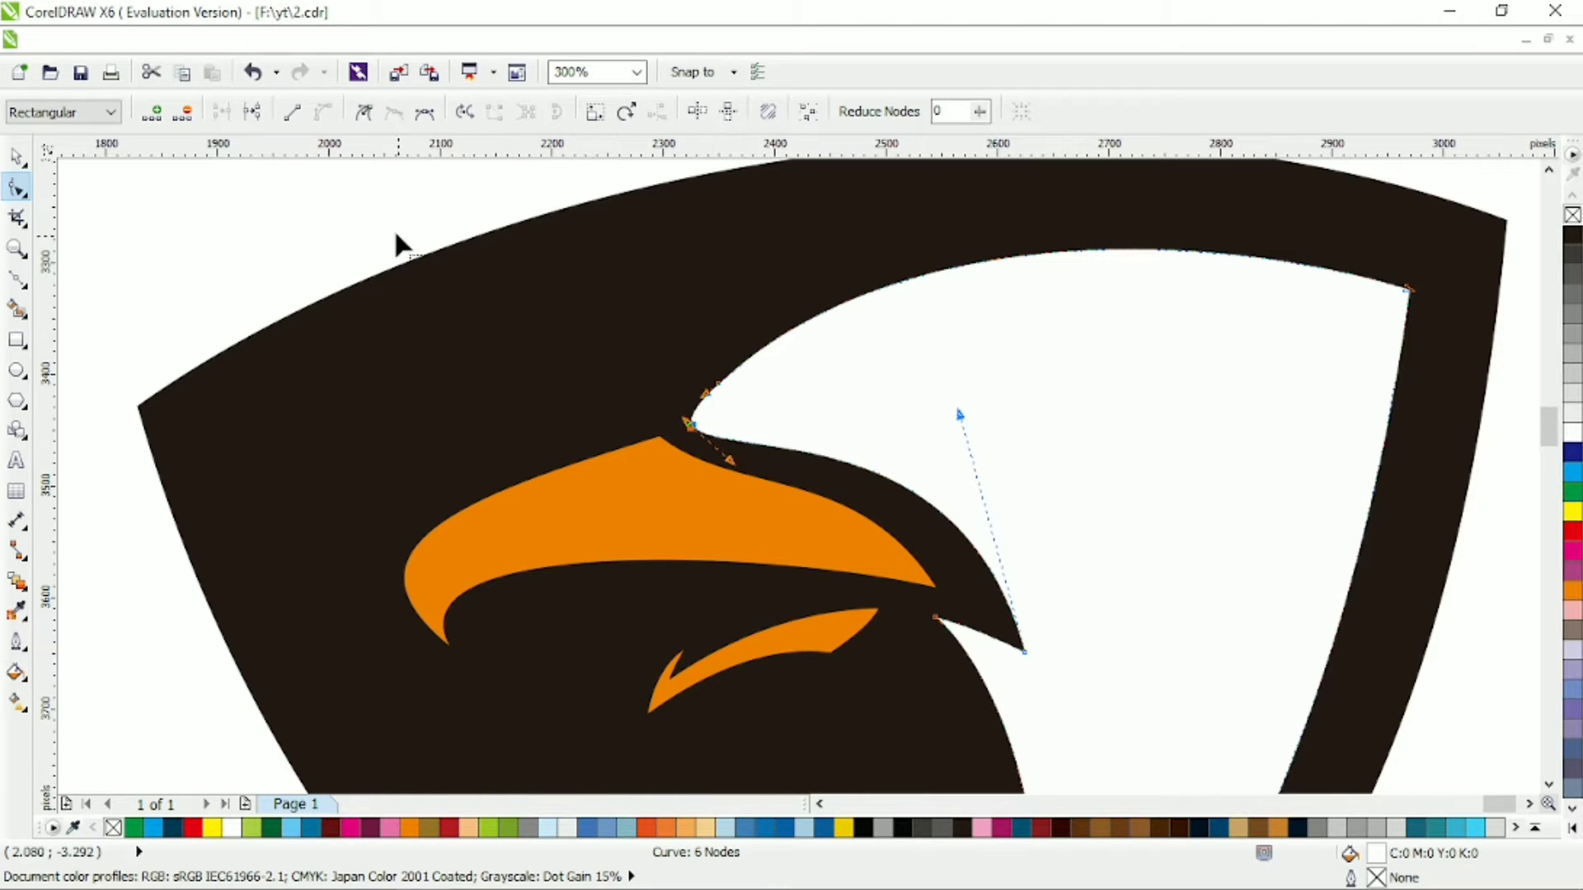
key(space)
key(Escape)
Draw a closed, thin four-node brow outline slanting from the top of the orange beak up into the white shape.
key(F5)
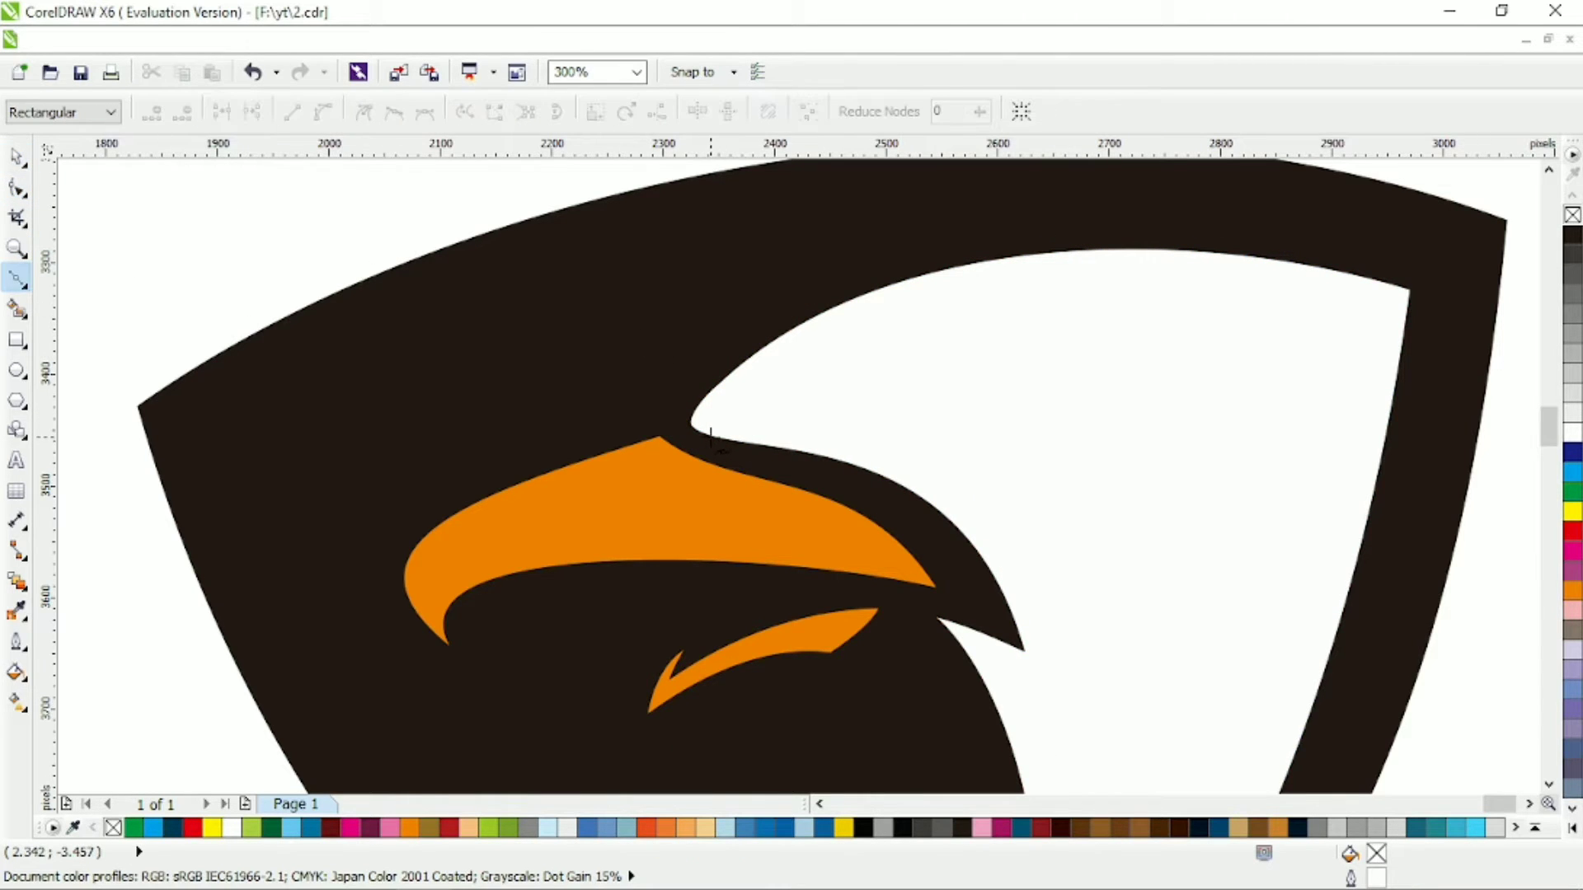
click(593, 477)
click(697, 434)
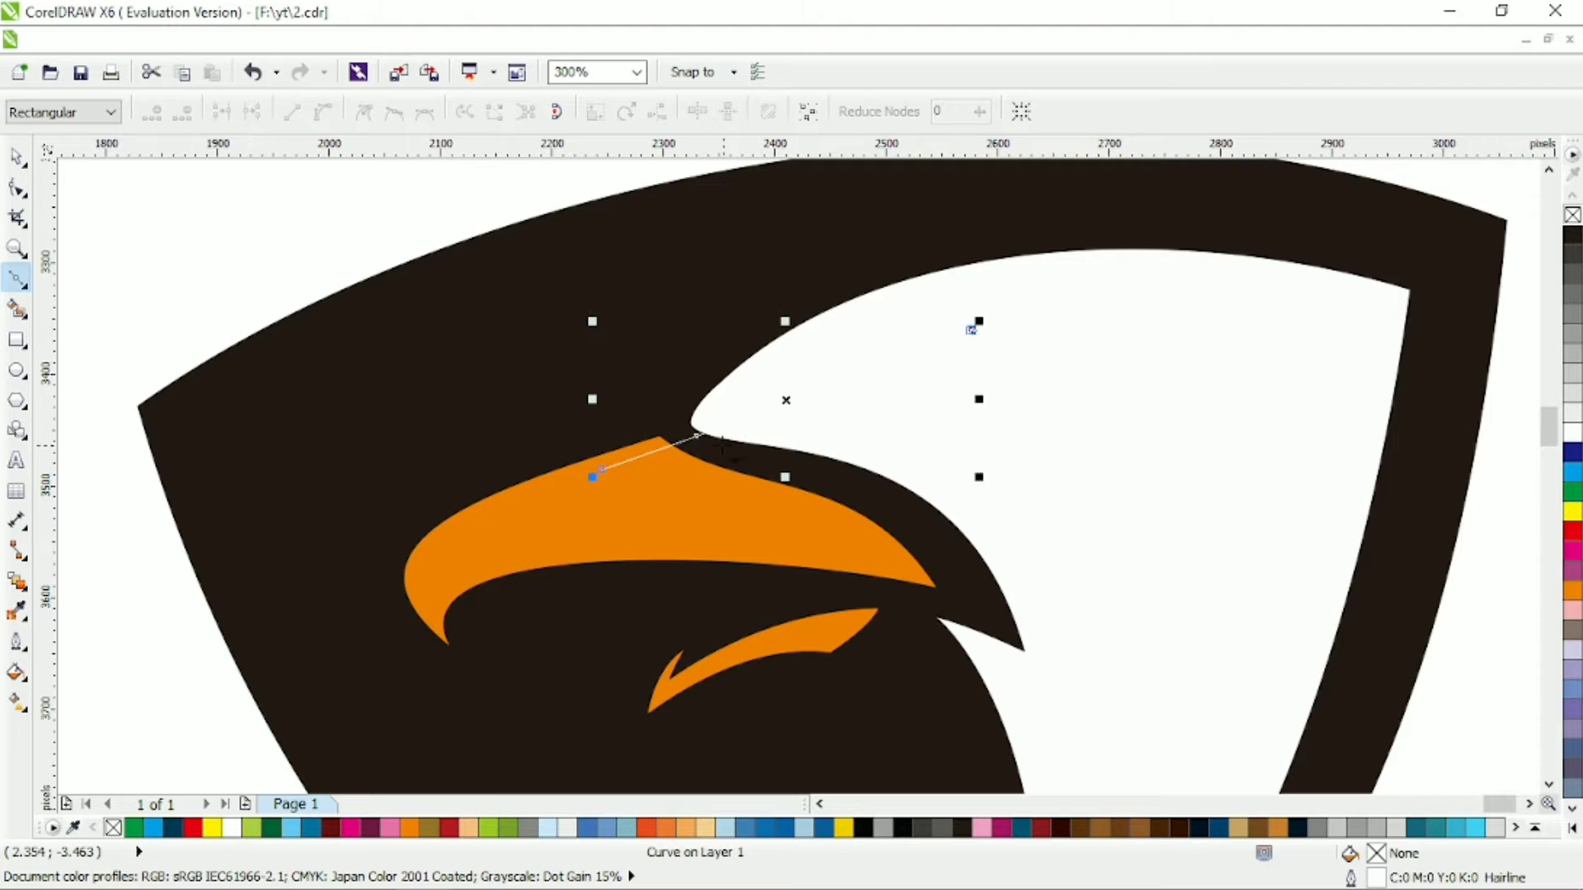
Convert the brow outline's segments to curves, bend them into a tapering arc and refine the end over the beak.
key(F10)
drag(396, 190, 1102, 536)
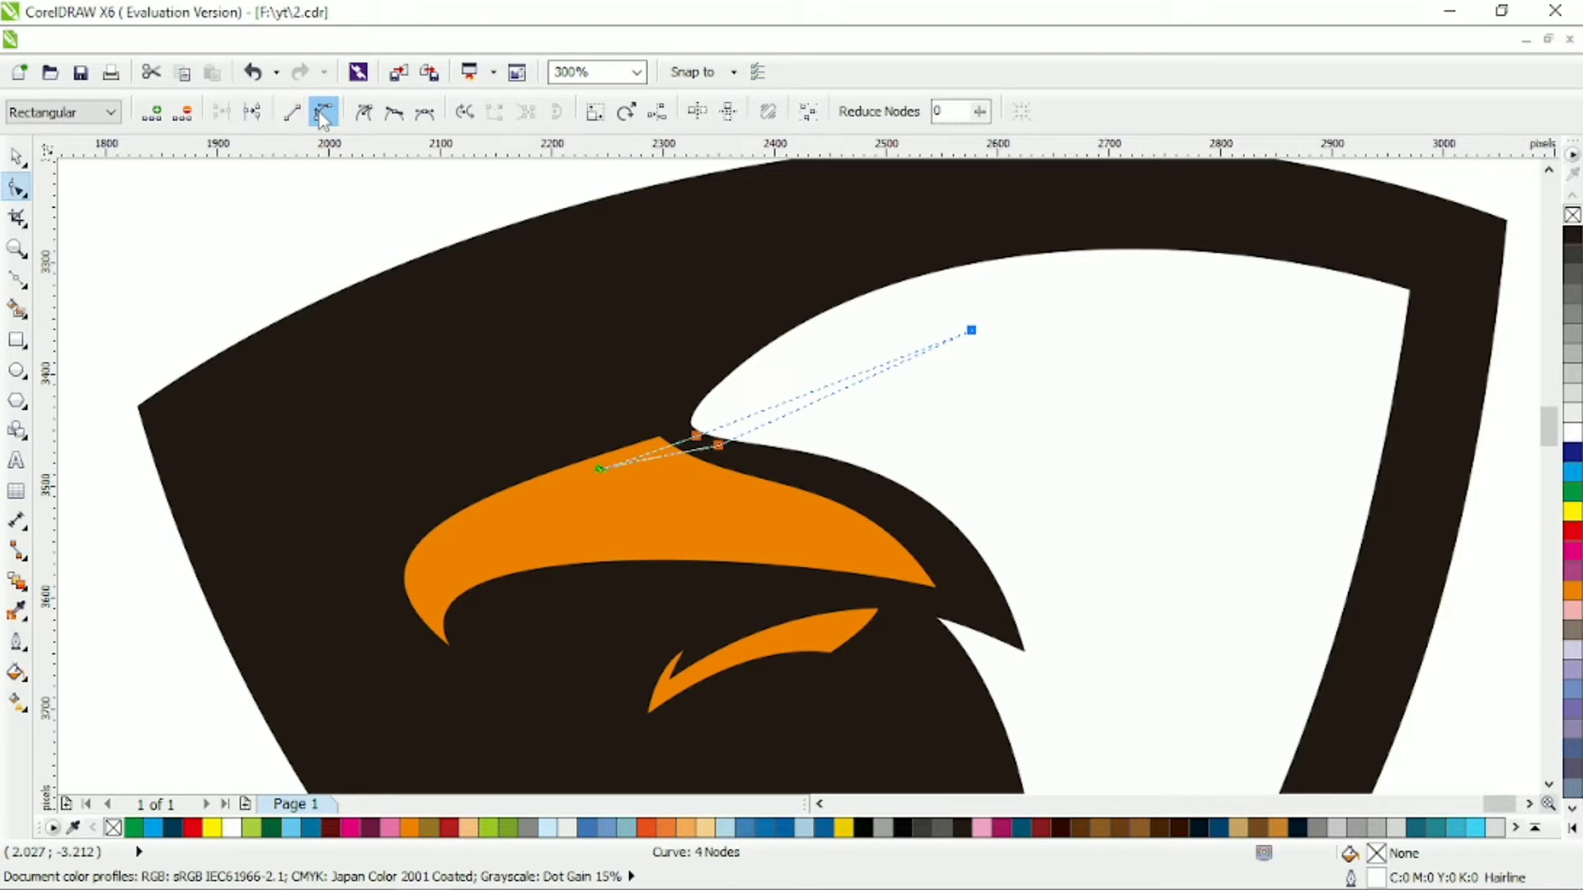
drag(811, 394, 810, 376)
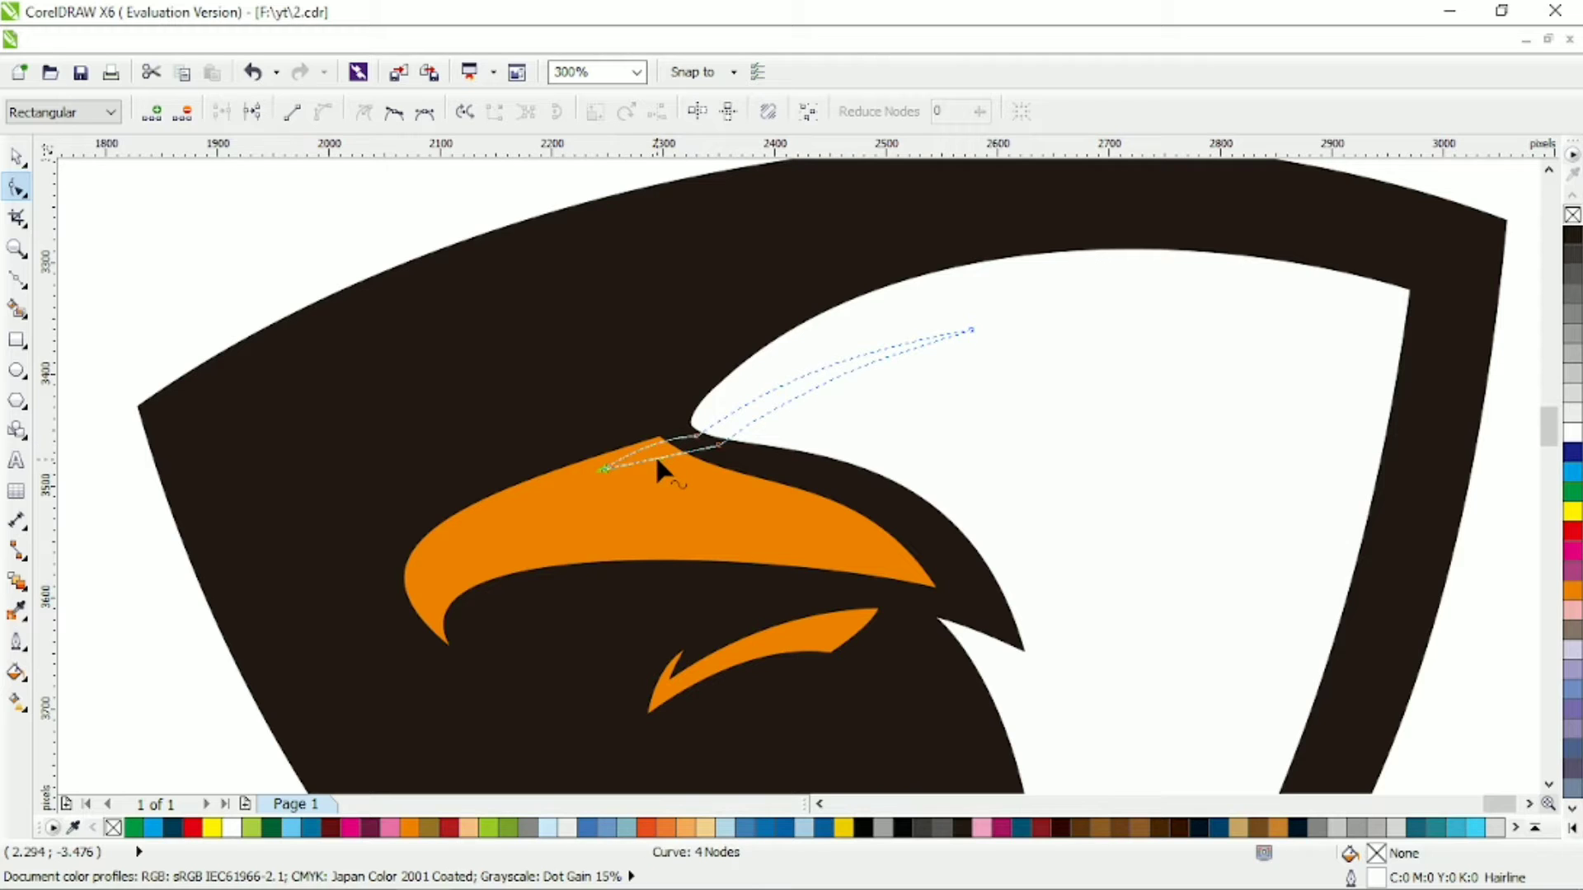
drag(657, 458, 659, 445)
scroll(659, 445, up, 1)
key(space)
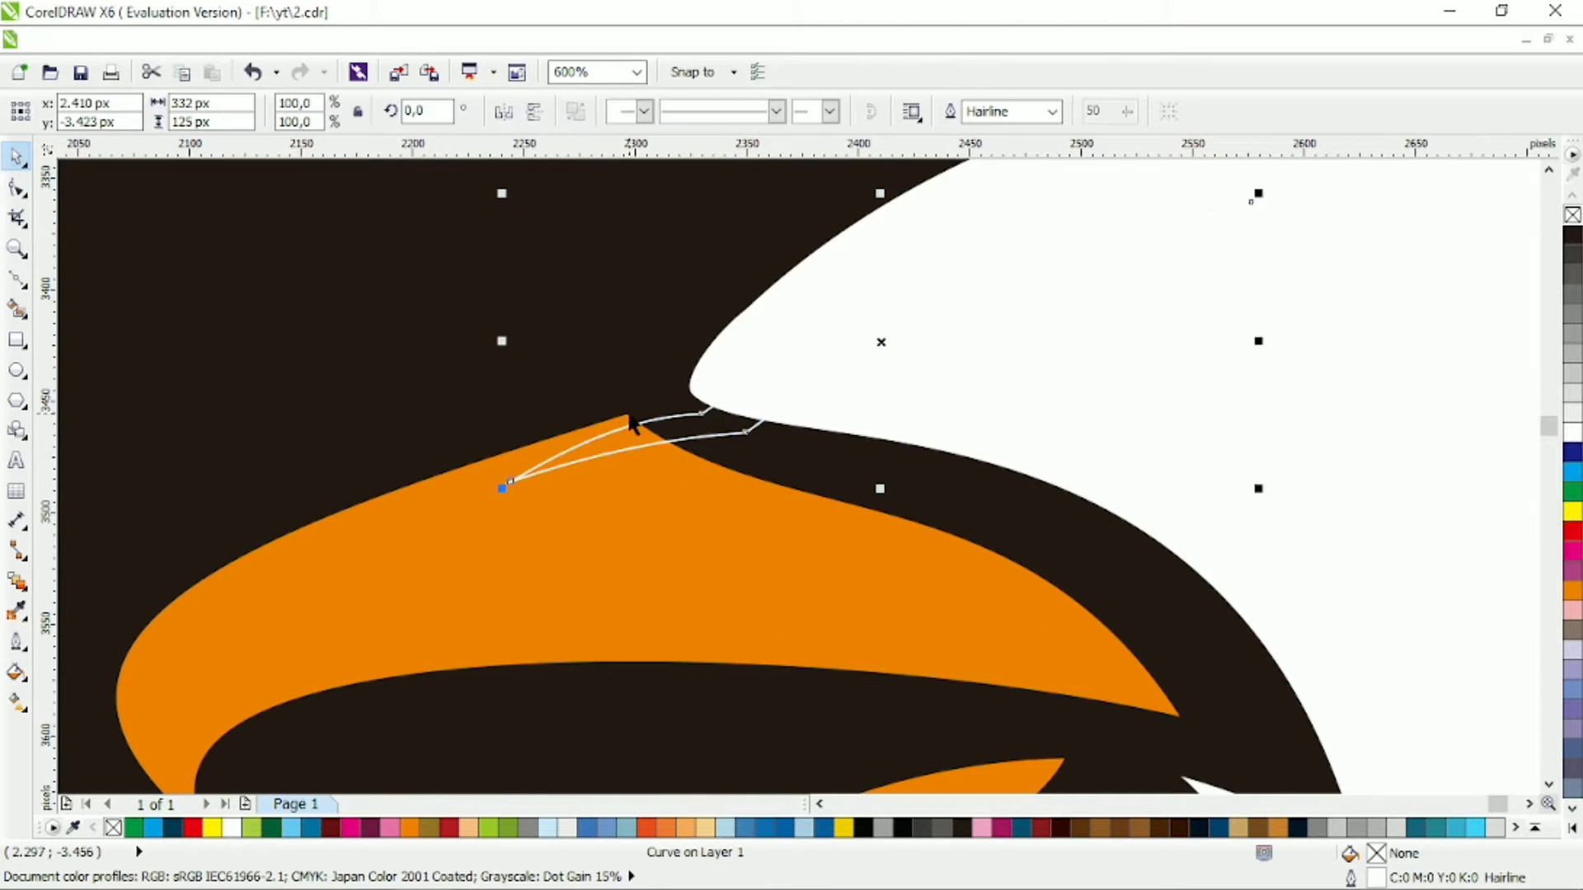
key(F10)
click(507, 486)
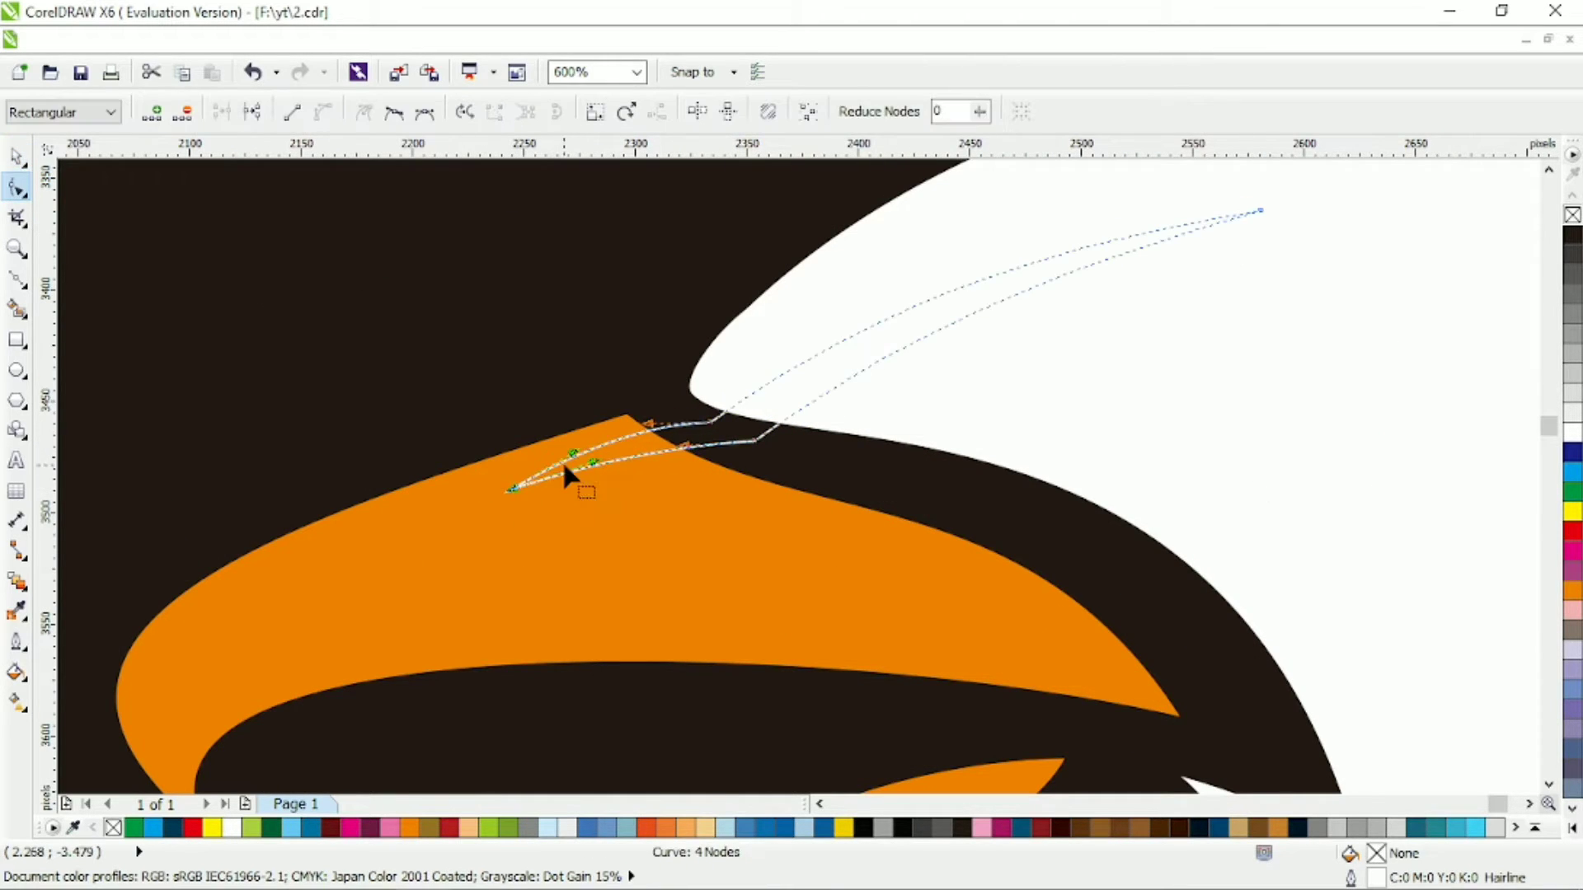
drag(565, 470, 571, 453)
key(space)
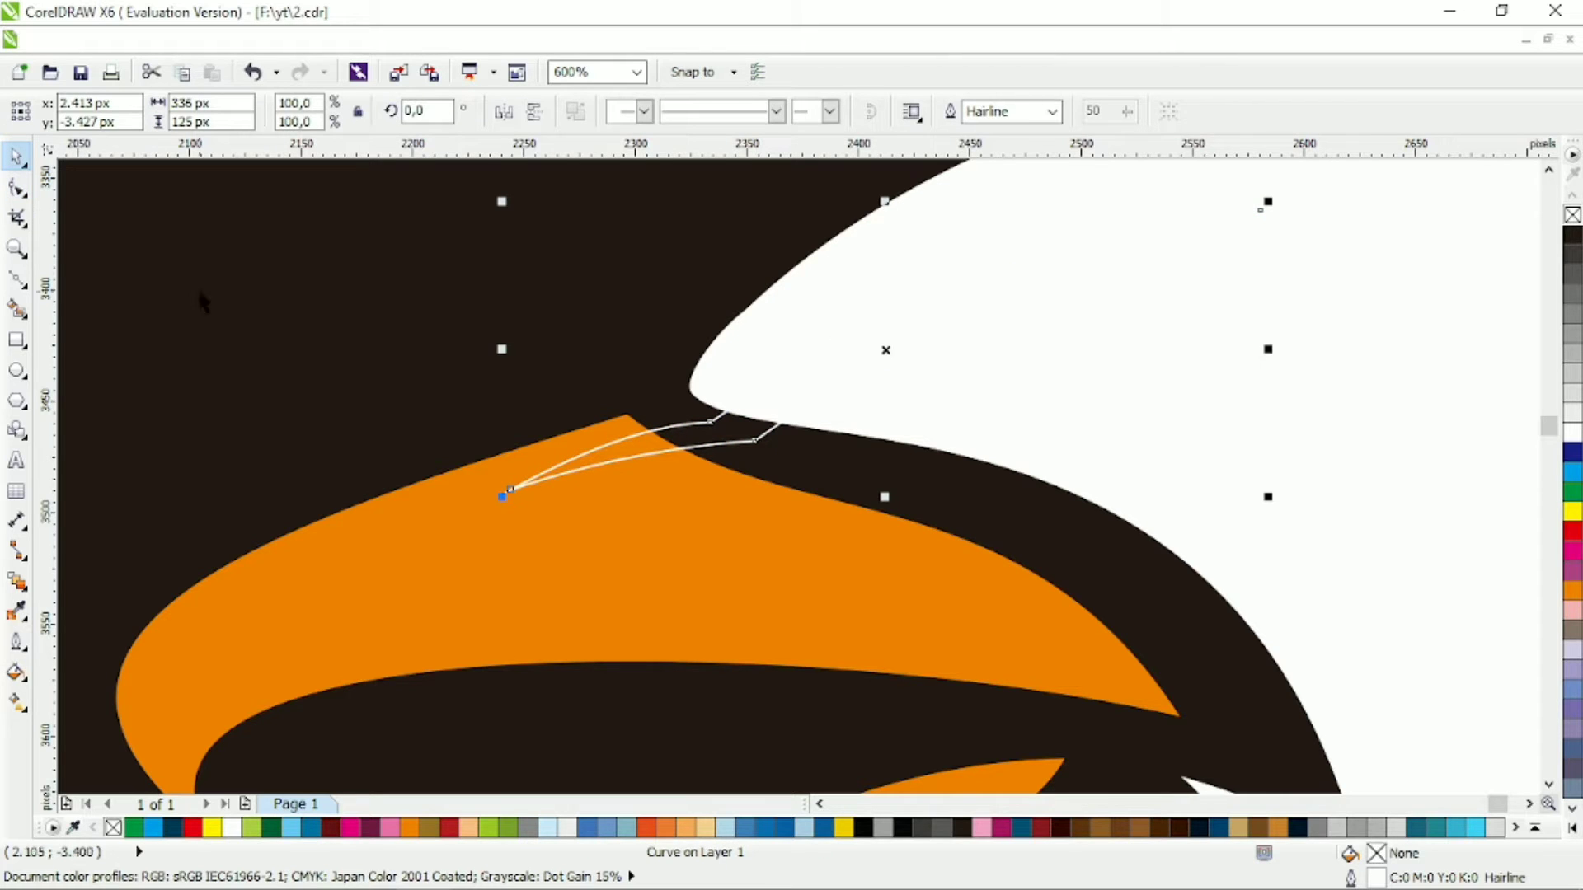
Trim the brow outline out of the white head shape to cut a dark brow line.
shift+click(781, 175)
shift+click(781, 175)
shift+click(824, 272)
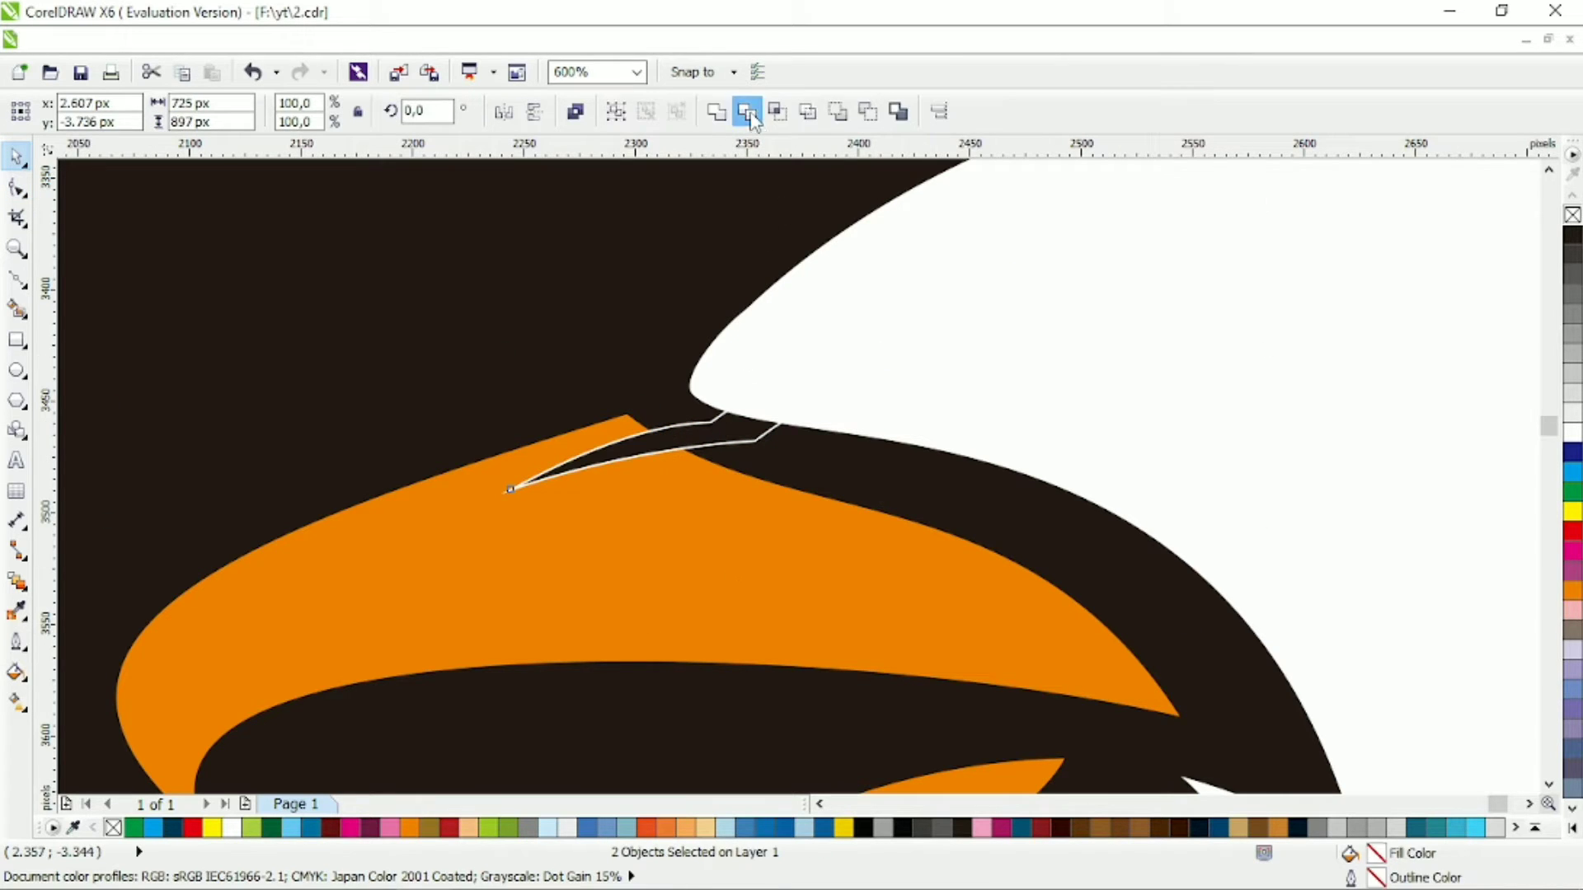
click(746, 110)
key(Escape)
scroll(751, 416, down, 2)
scroll(957, 434, up, 1)
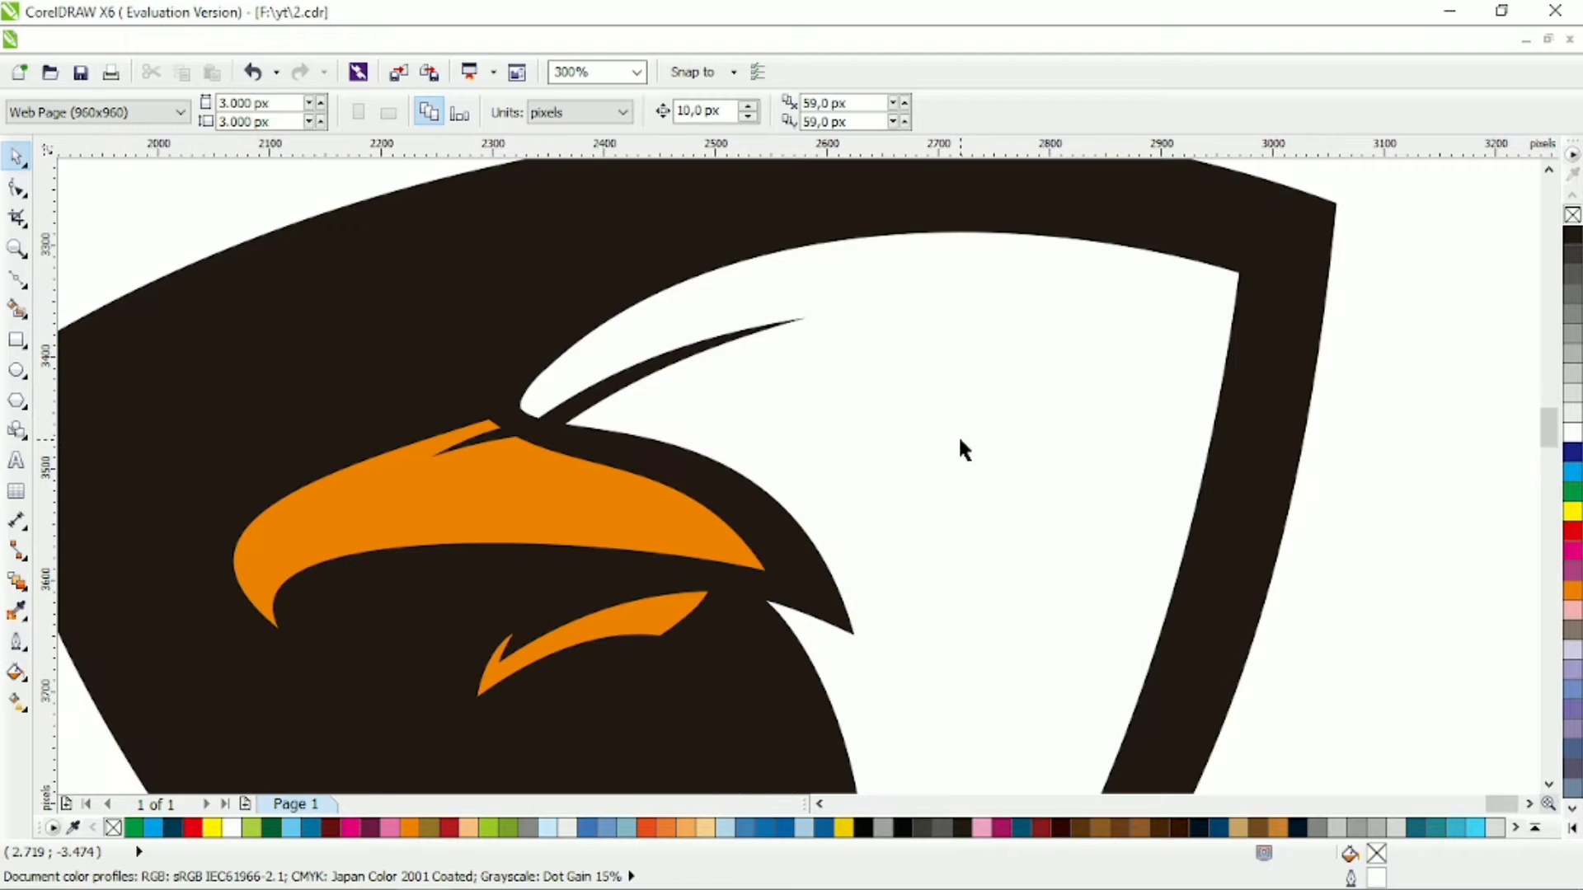
Draw a closed two-node eye outline beneath the brow line and bend its edges into an almond shape.
key(F5)
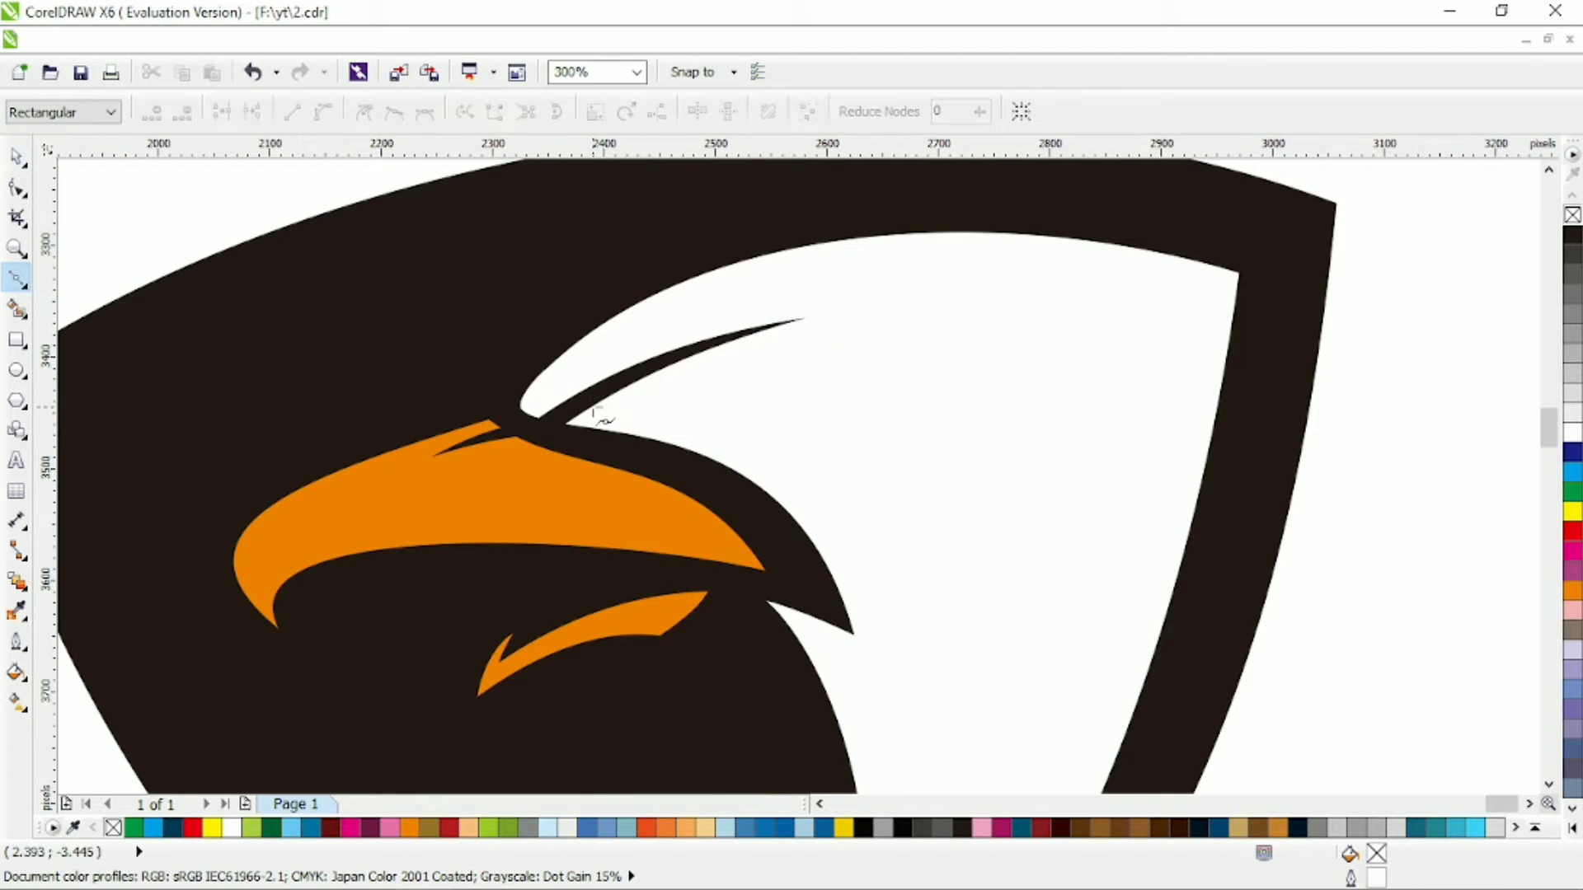
drag(583, 410, 692, 350)
key(F10)
drag(445, 311, 804, 487)
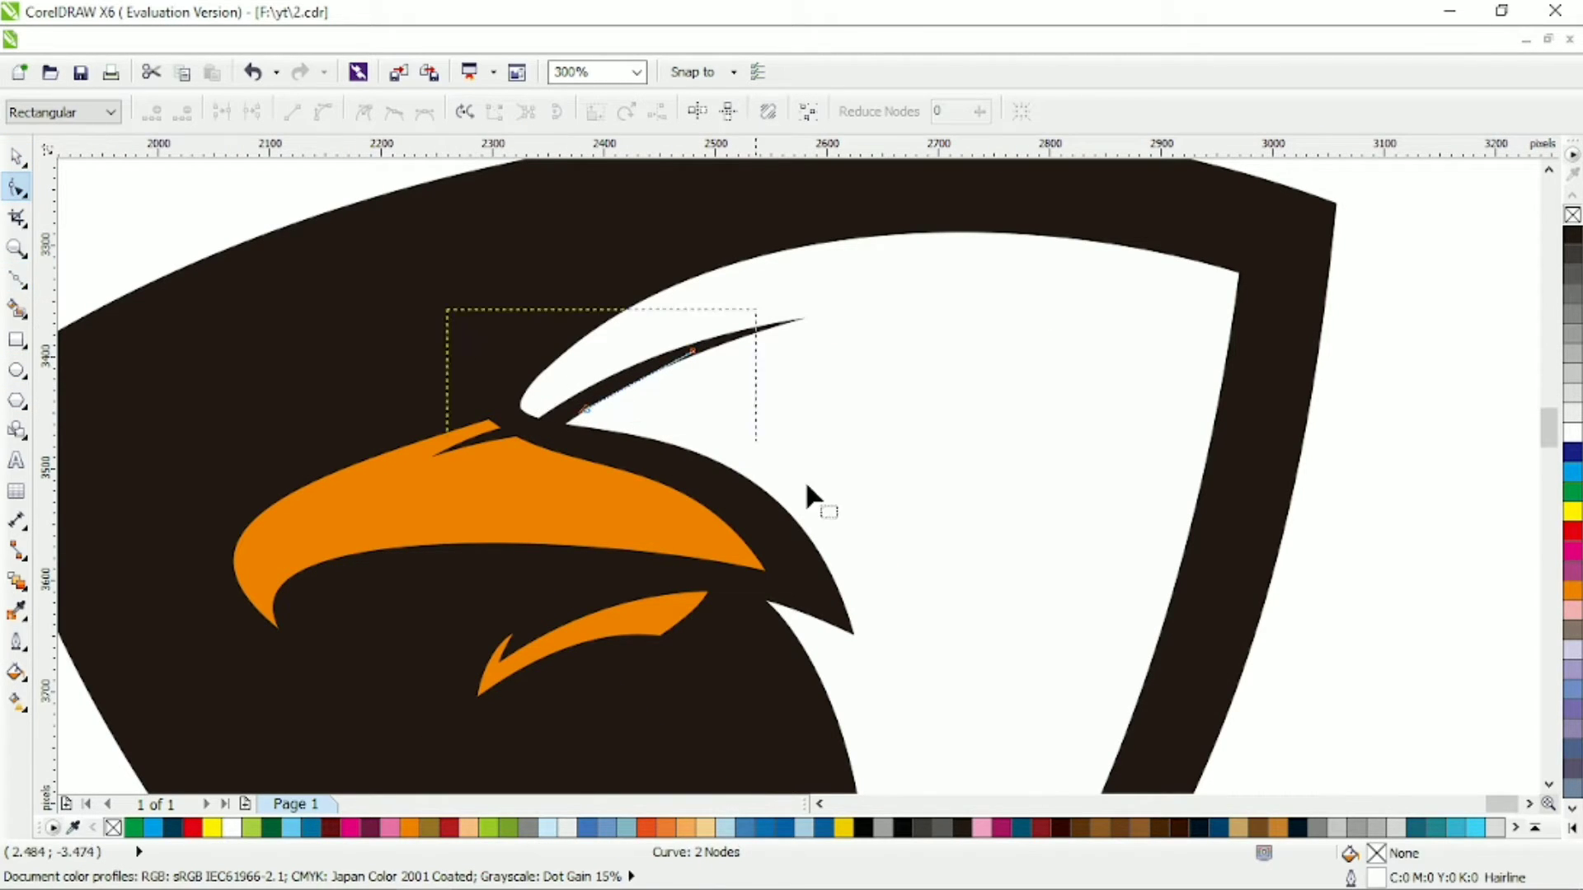
drag(583, 387, 614, 425)
drag(583, 409, 662, 409)
Trim the eye outline out of the white head shape.
click(16, 155)
shift+click(864, 402)
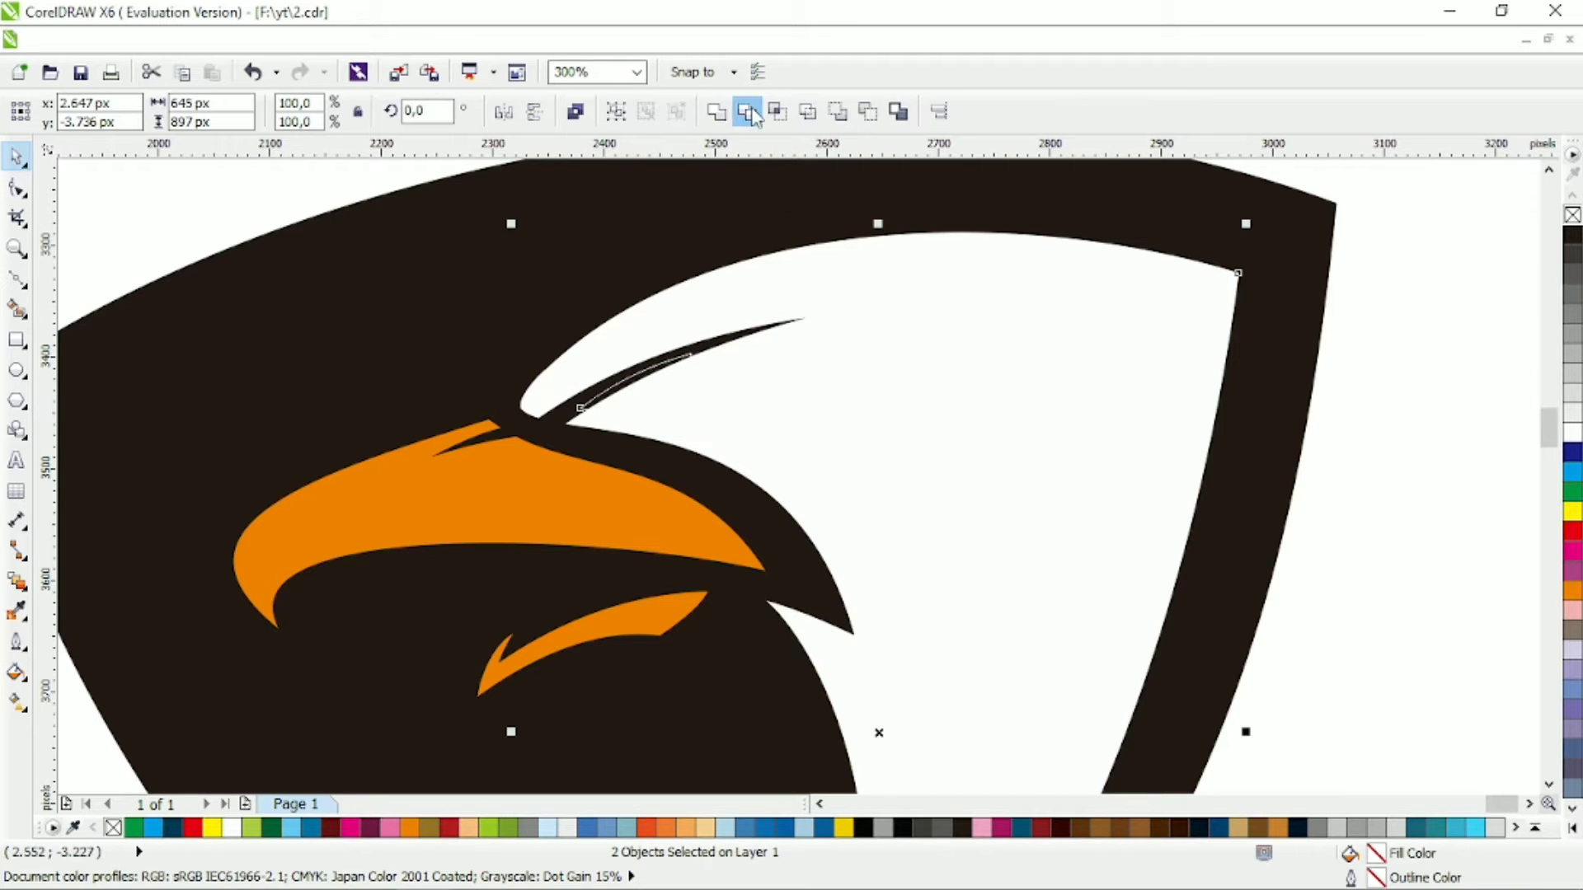
click(750, 111)
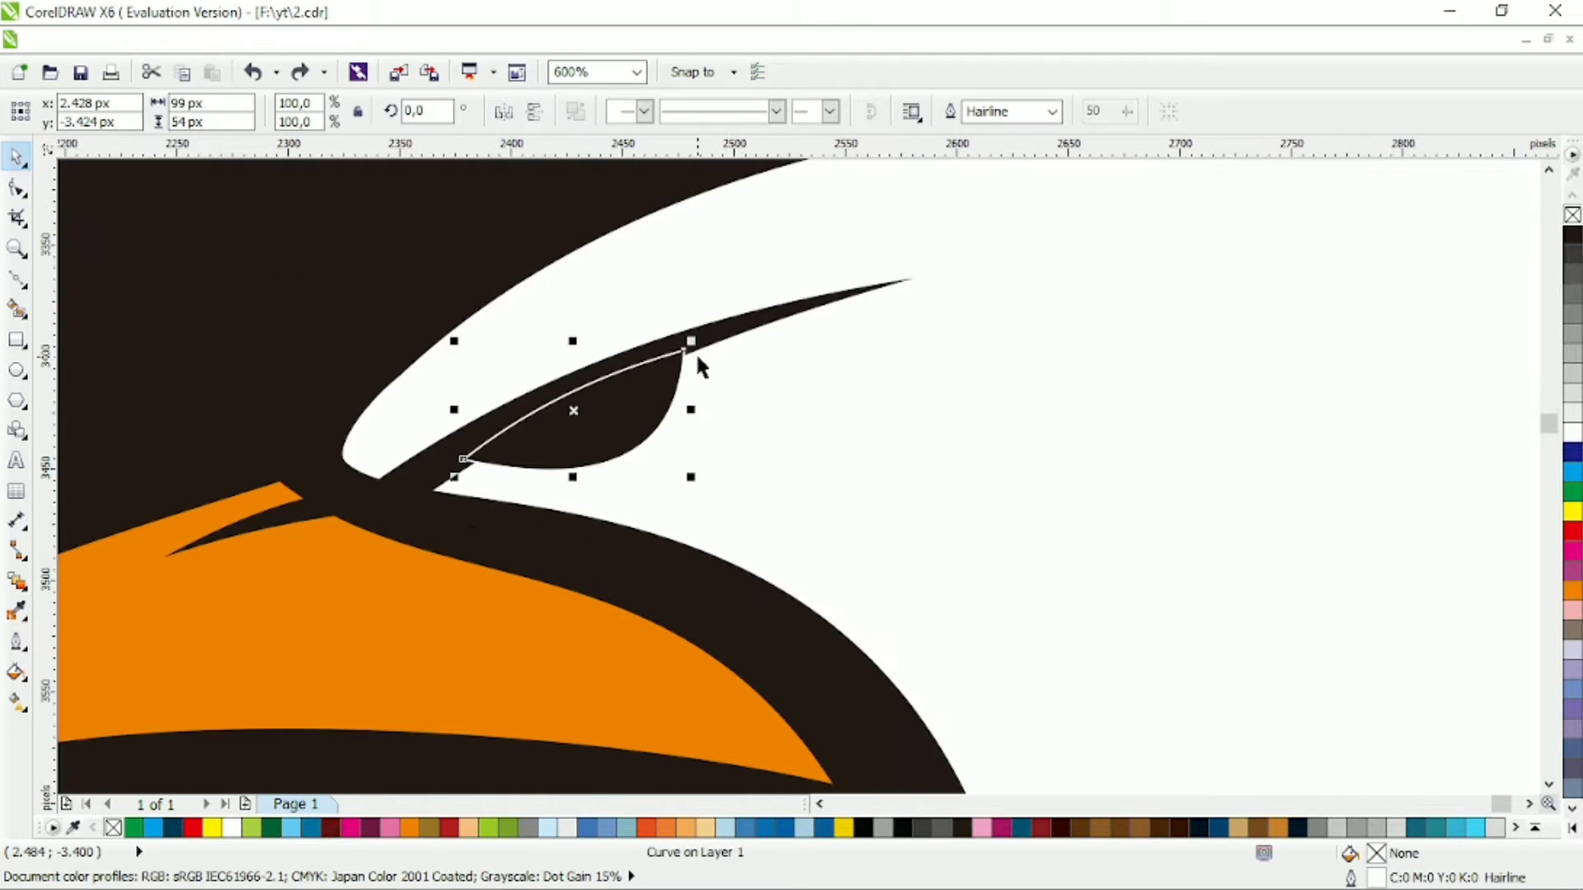
Scale the eye outline to 55.8% inside the dark eye, stretch its right end upward, and fill it white without an outline.
click(640, 380)
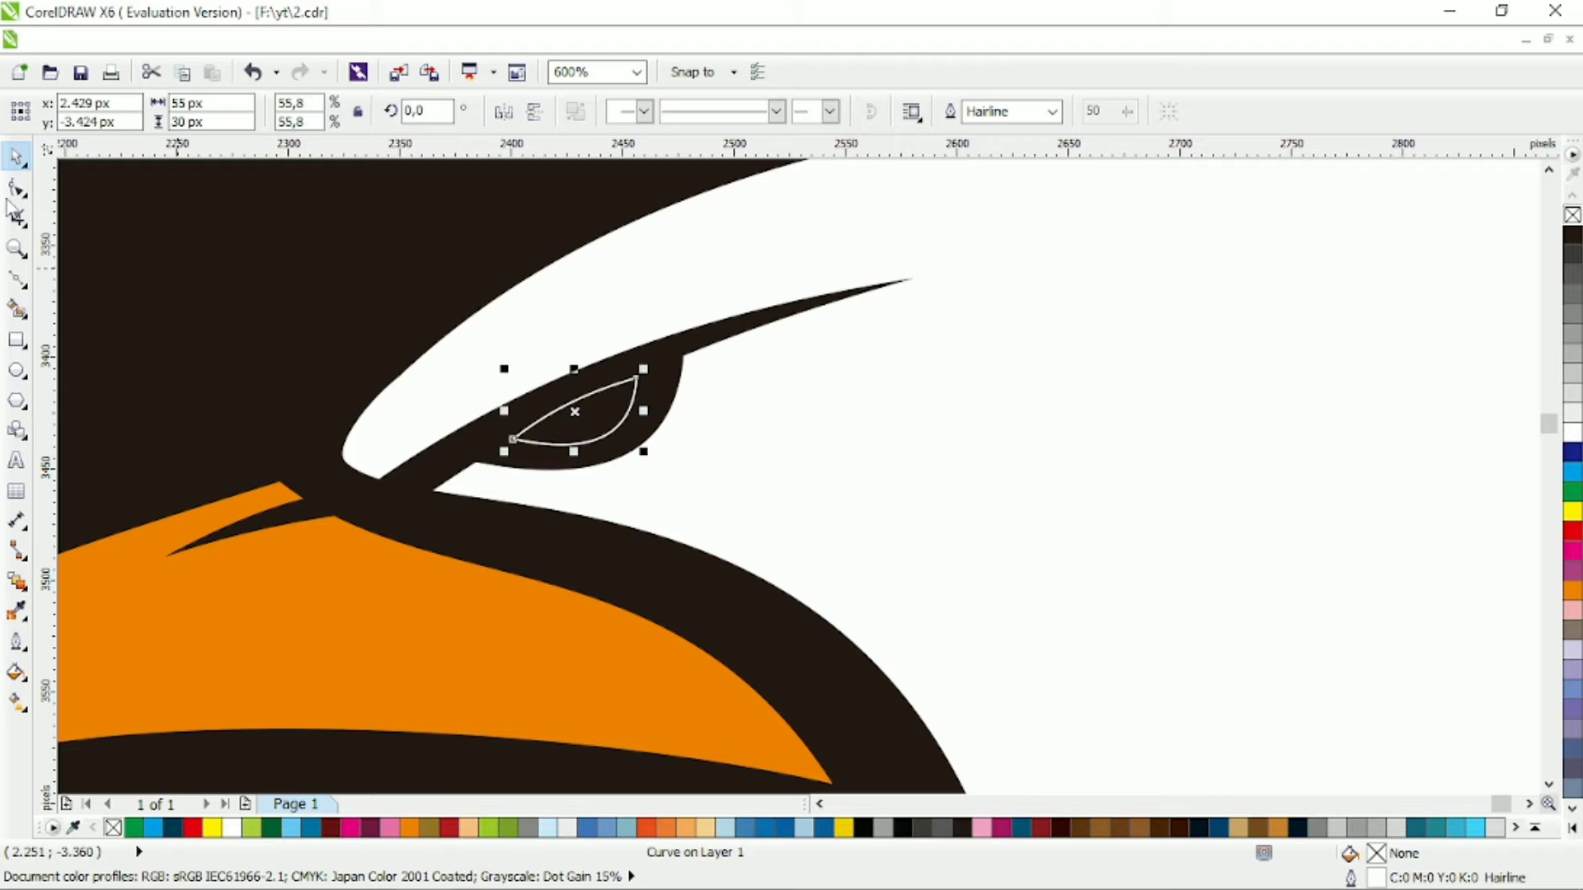
key(F10)
drag(642, 386, 648, 437)
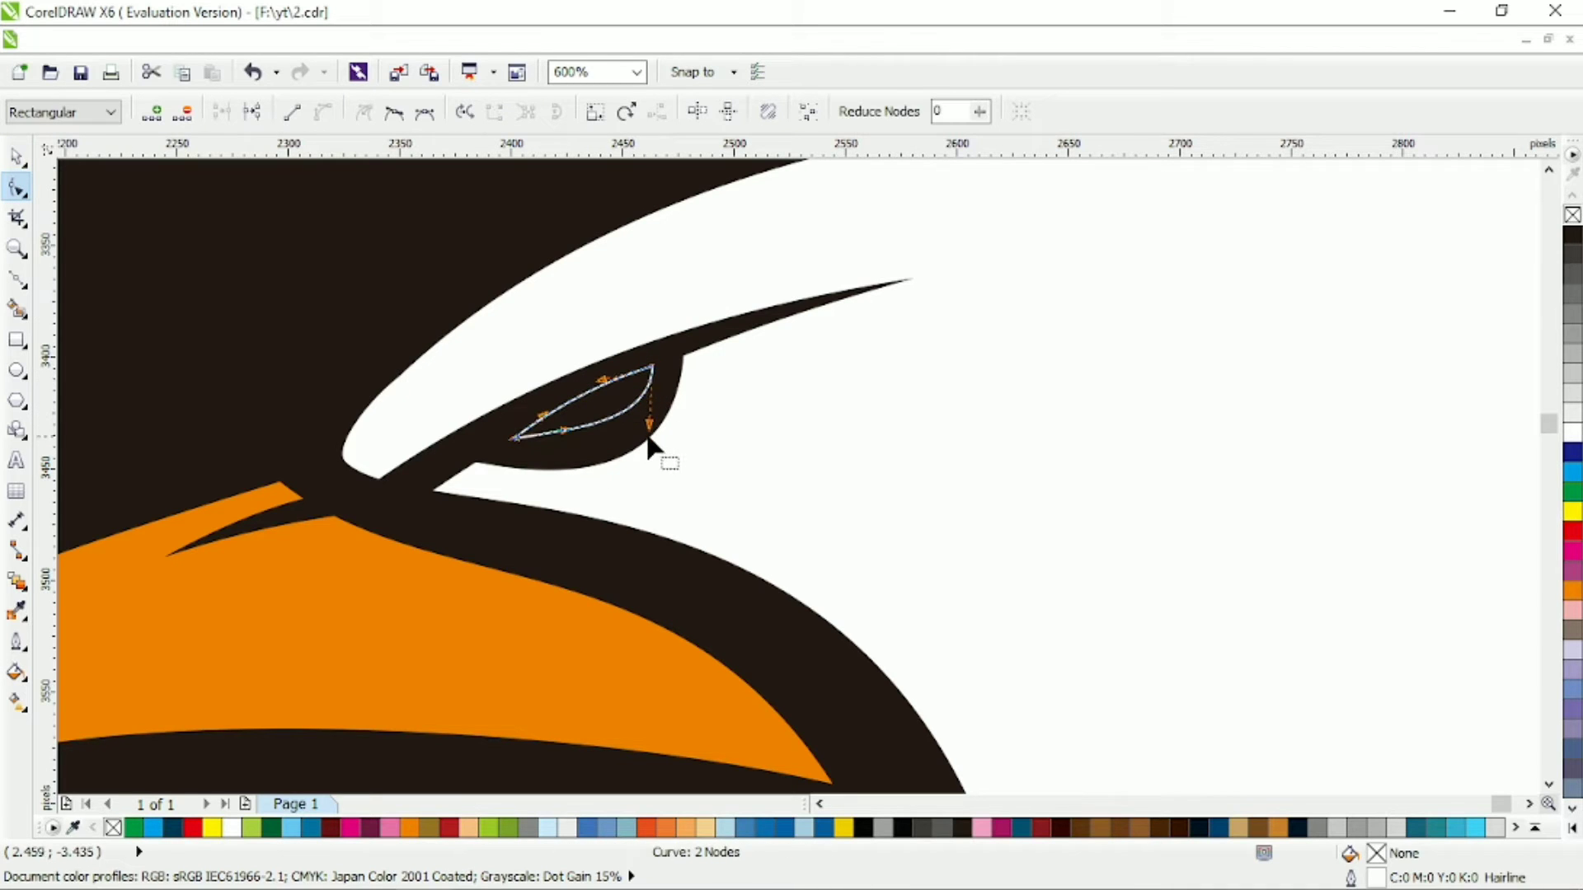
key(space)
scroll(728, 353, down, 1)
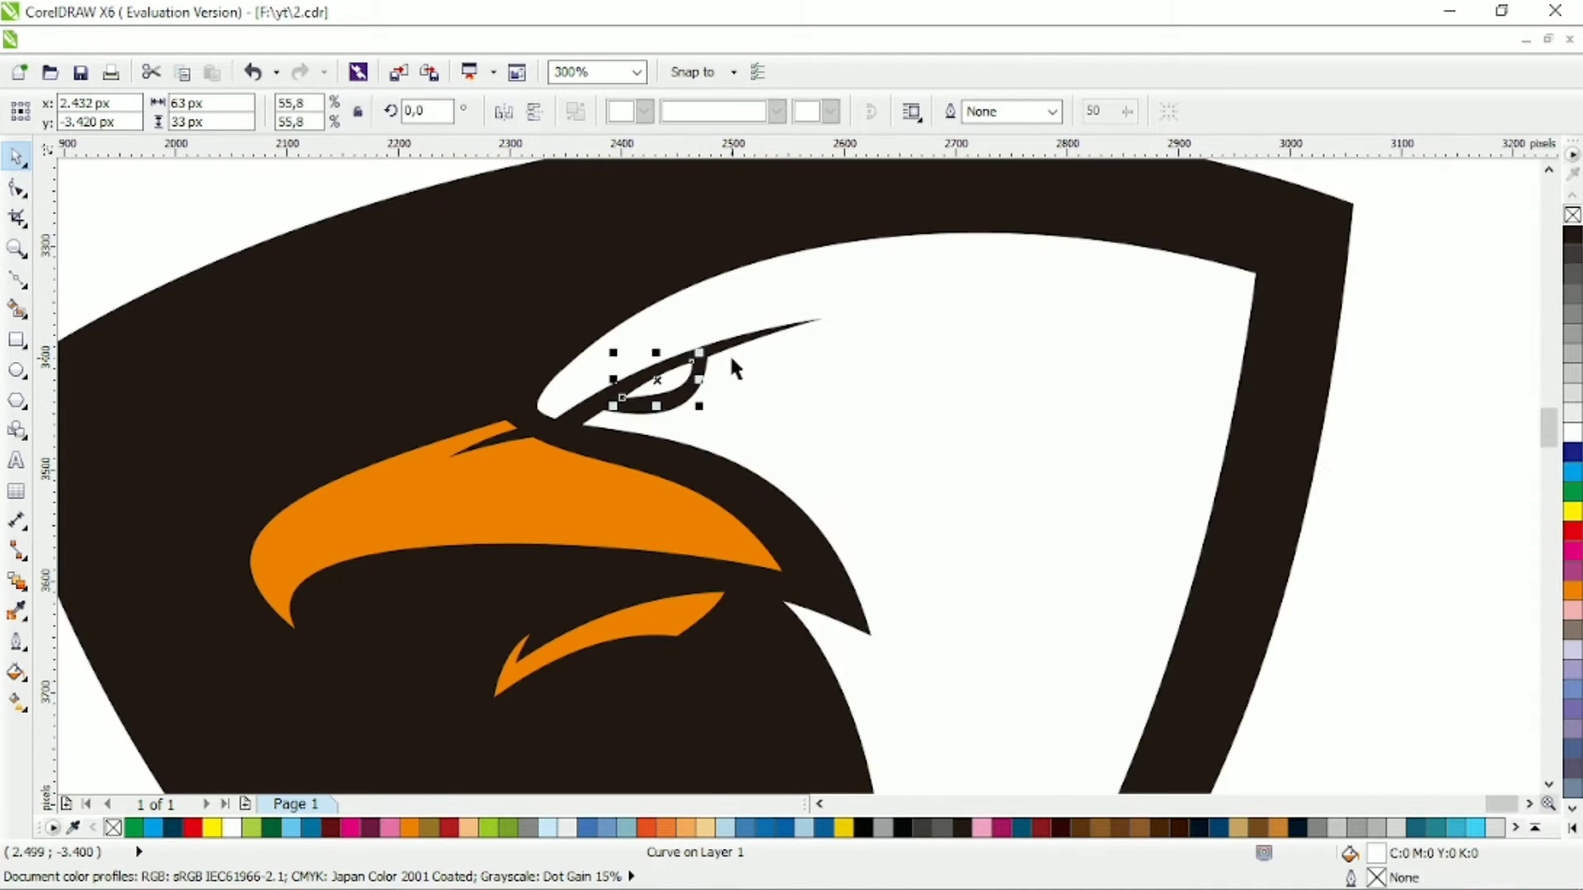
key(Escape)
Draw a closed three-node spike beneath the eye, pointing right, and bend its long edges into curves.
key(F10)
scroll(567, 404, up, 1)
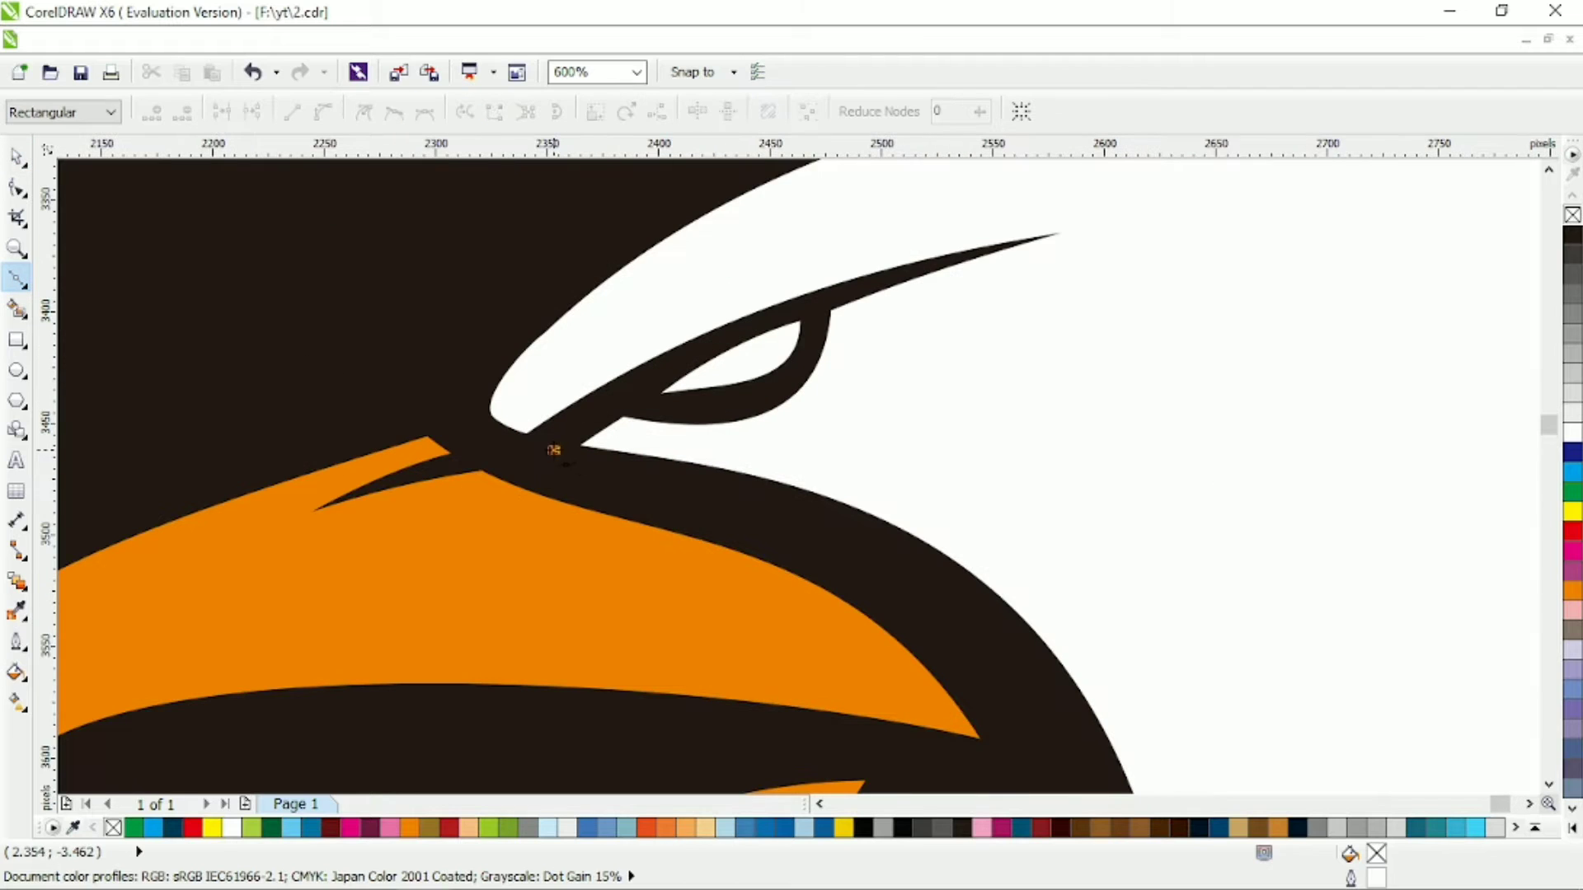
click(844, 411)
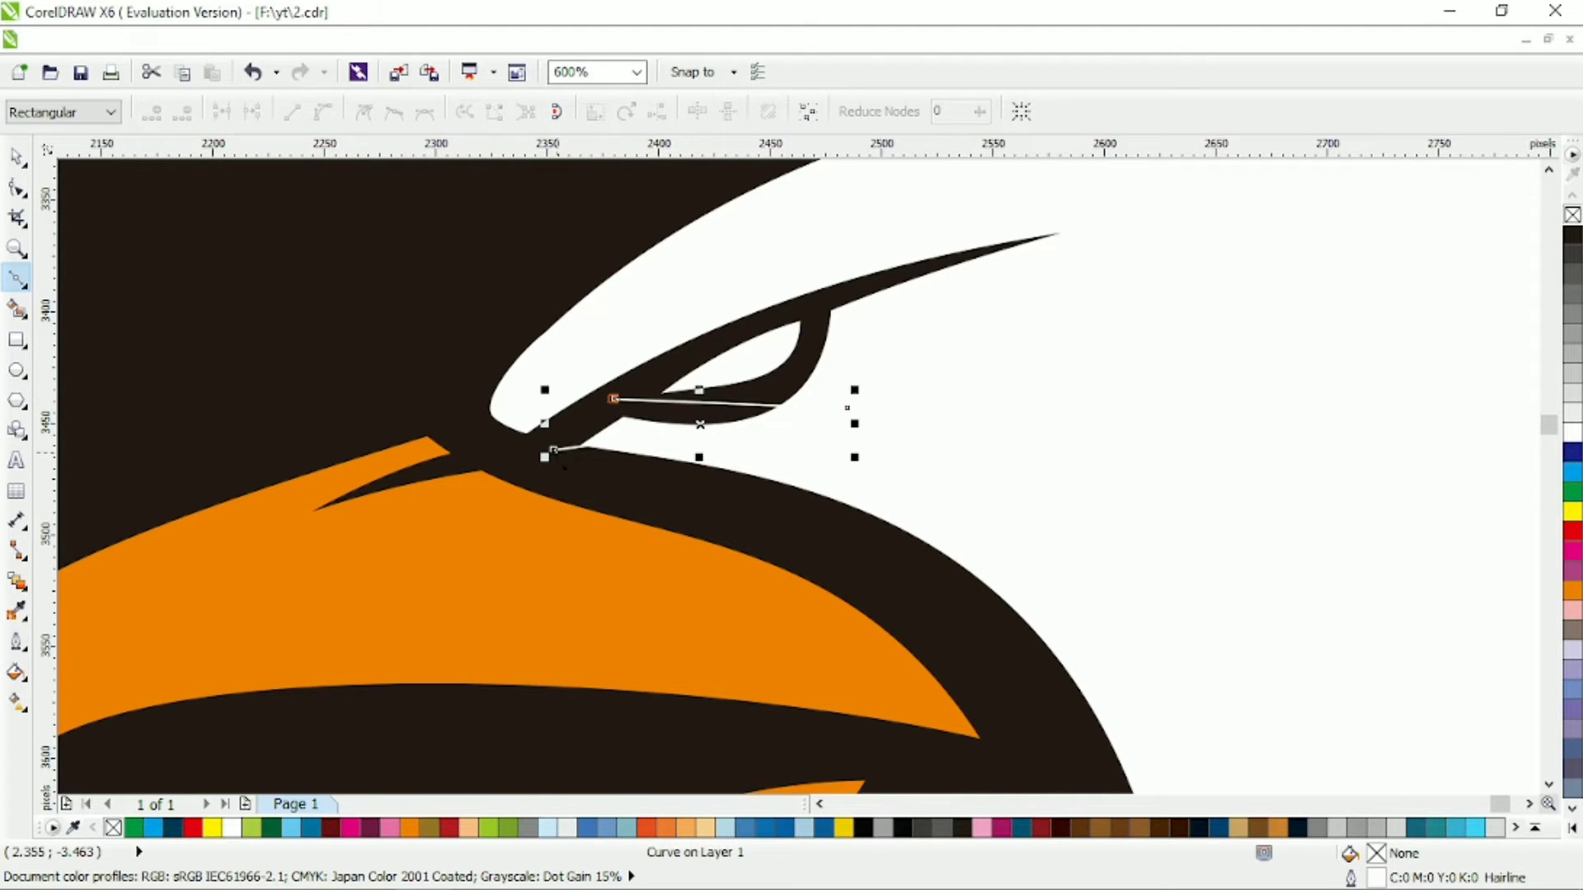
key(F10)
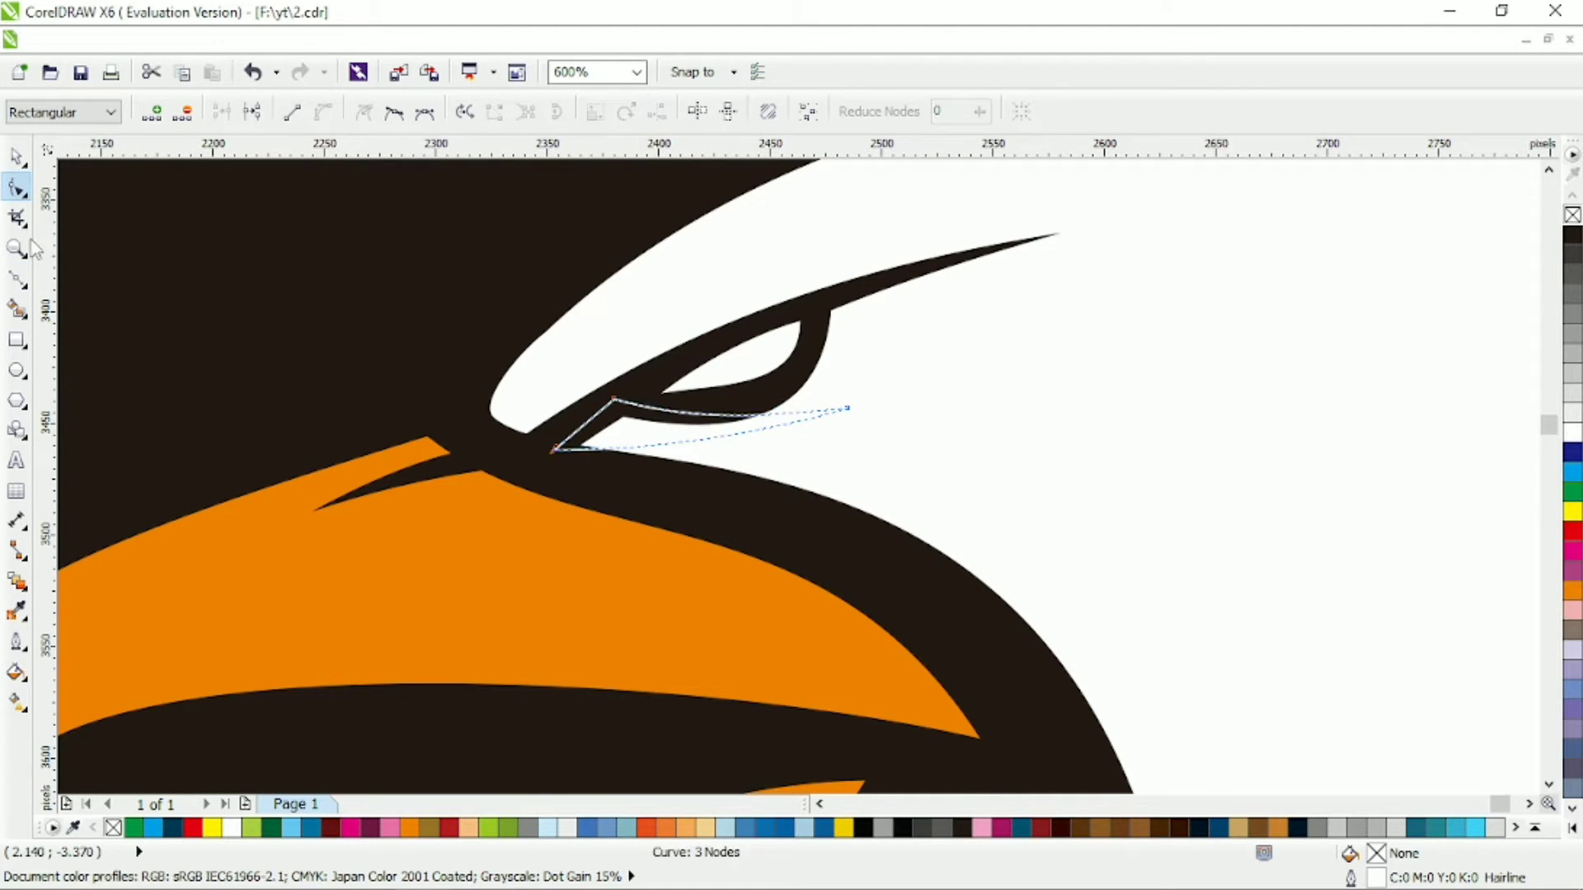
Cut the curved spike beneath the eye out of the white head shape.
key(space)
shift+click(653, 269)
key(ctrl+l)
Adjust the node handles on the orange upper beak's top edge so it follows a fuller curve beneath the eye.
scroll(622, 434, down, 2)
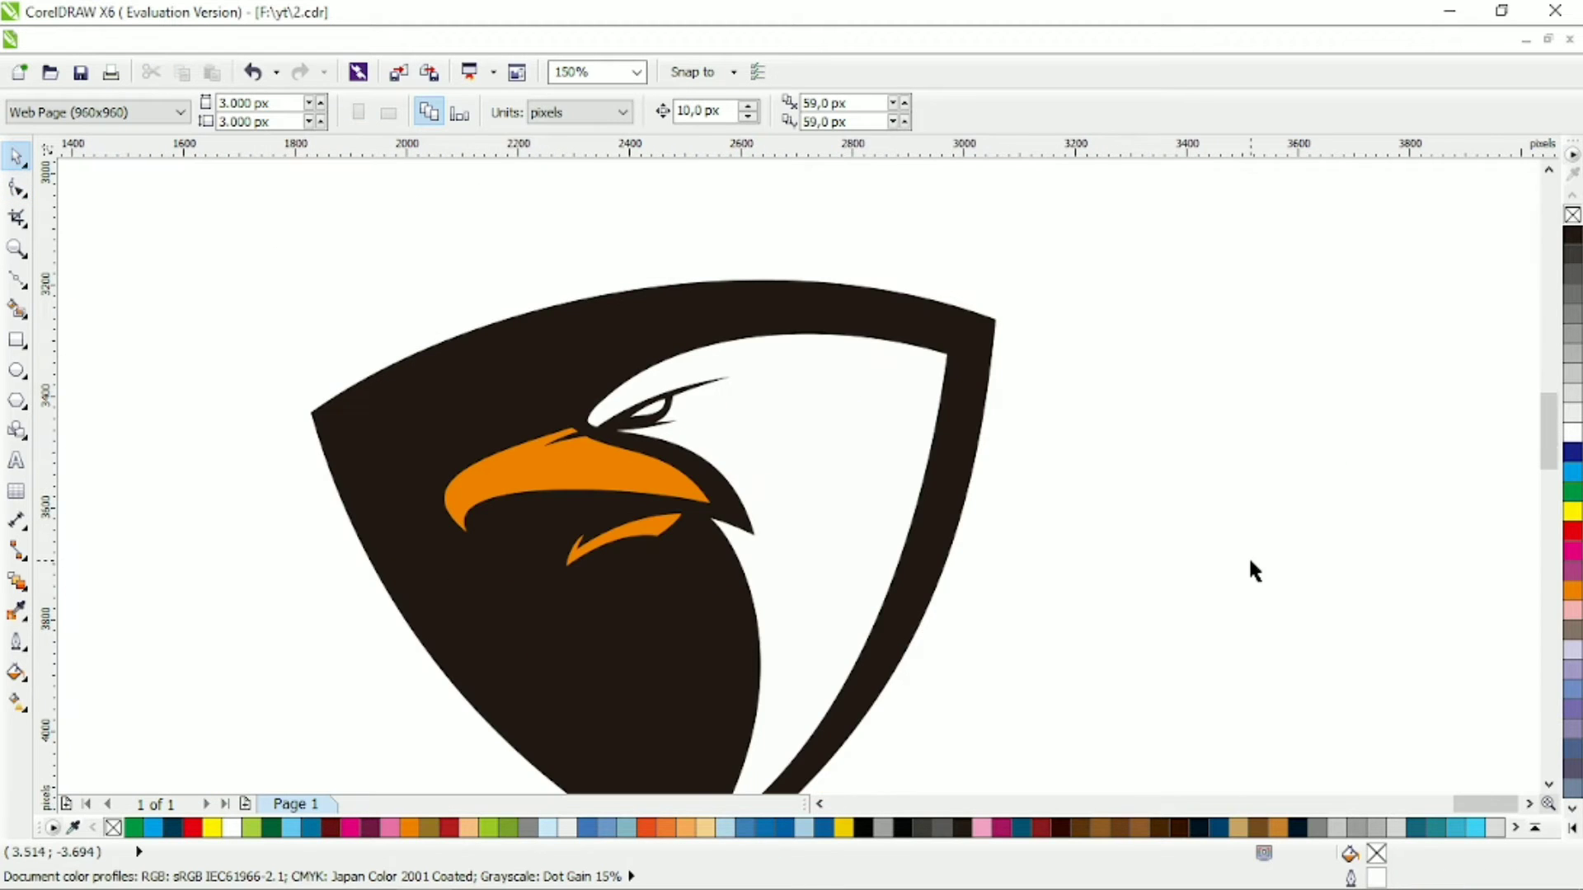
scroll(527, 544, up, 1)
key(F10)
drag(651, 316, 911, 488)
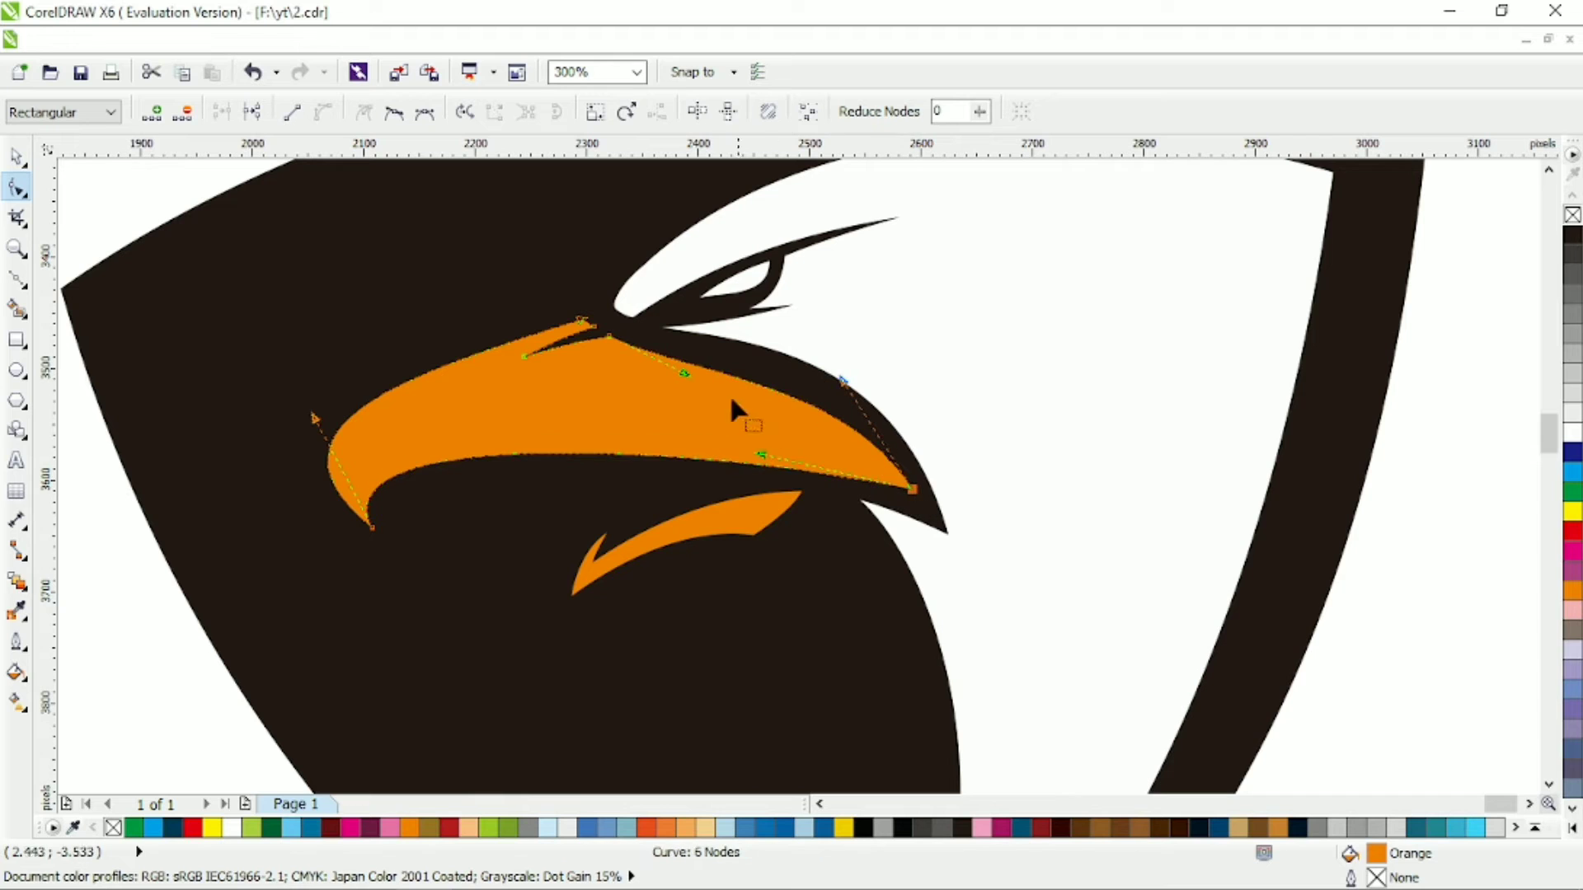
drag(684, 374, 663, 361)
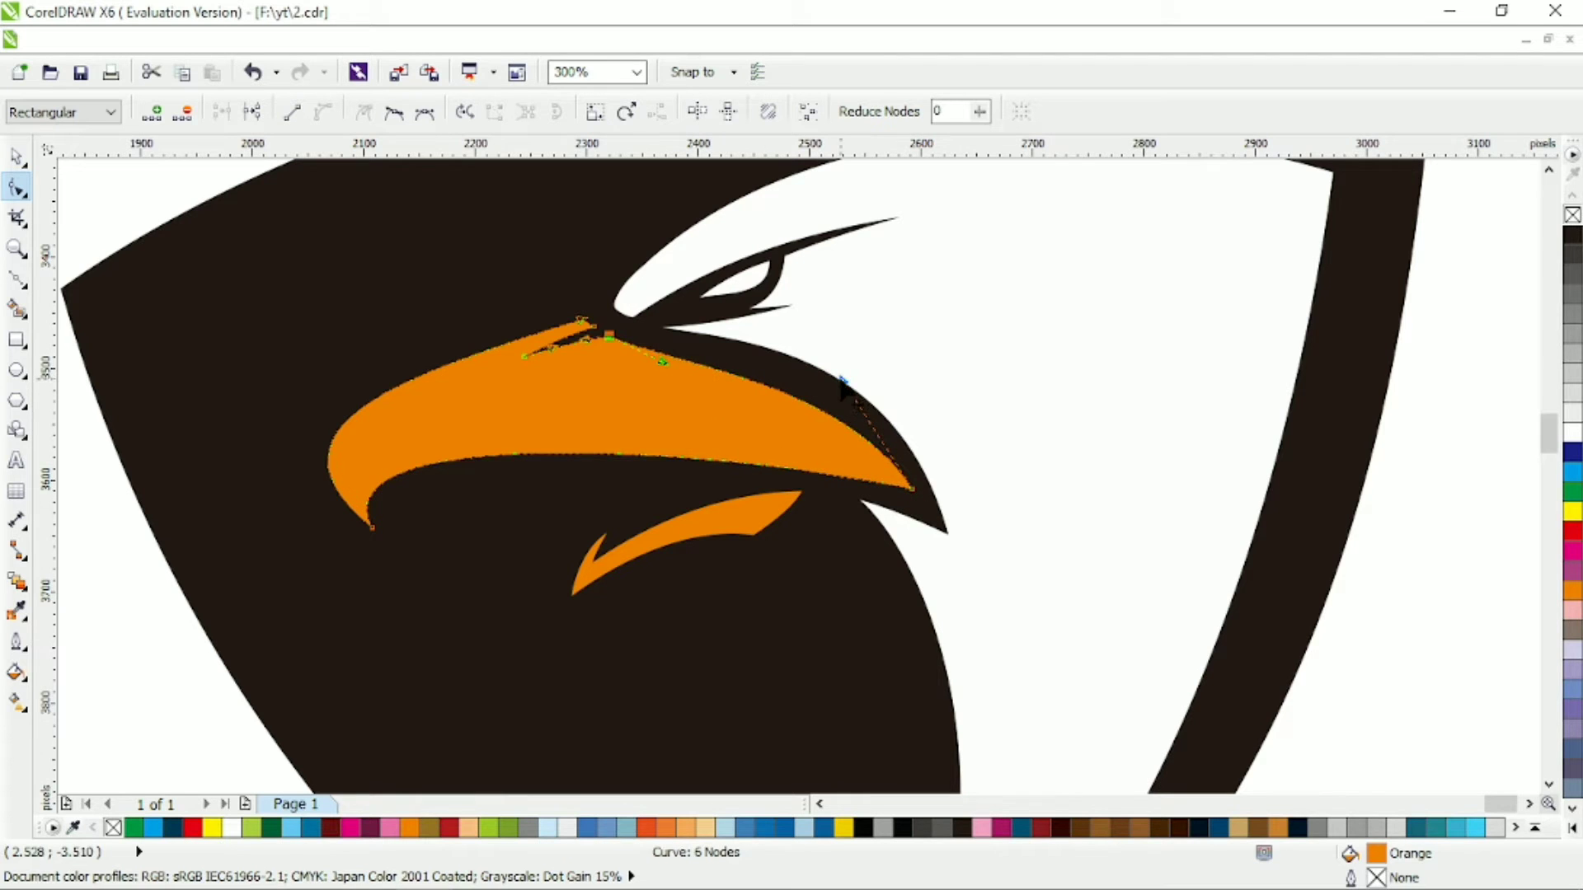
Stretch the orange lower beak outward by moving the two nodes at its rear end.
click(756, 538)
click(801, 536)
scroll(792, 537, down, 2)
scroll(779, 544, up, 2)
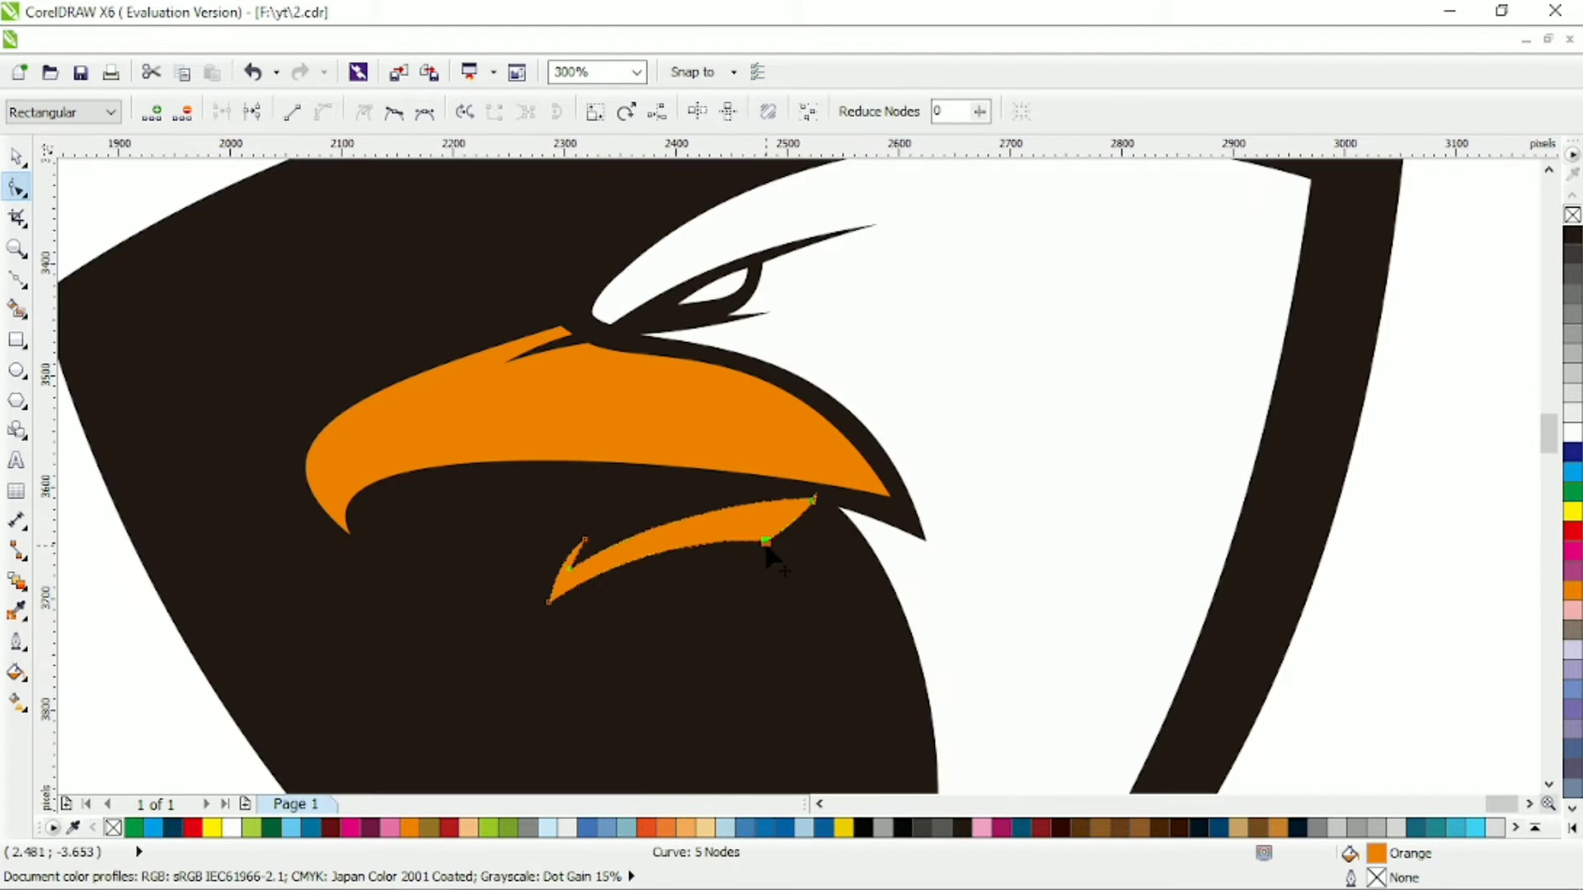
Extend the pointed dark tip at the mouth corner farther into the head by moving the white shape's node there.
scroll(791, 544, down, 2)
scroll(849, 551, up, 2)
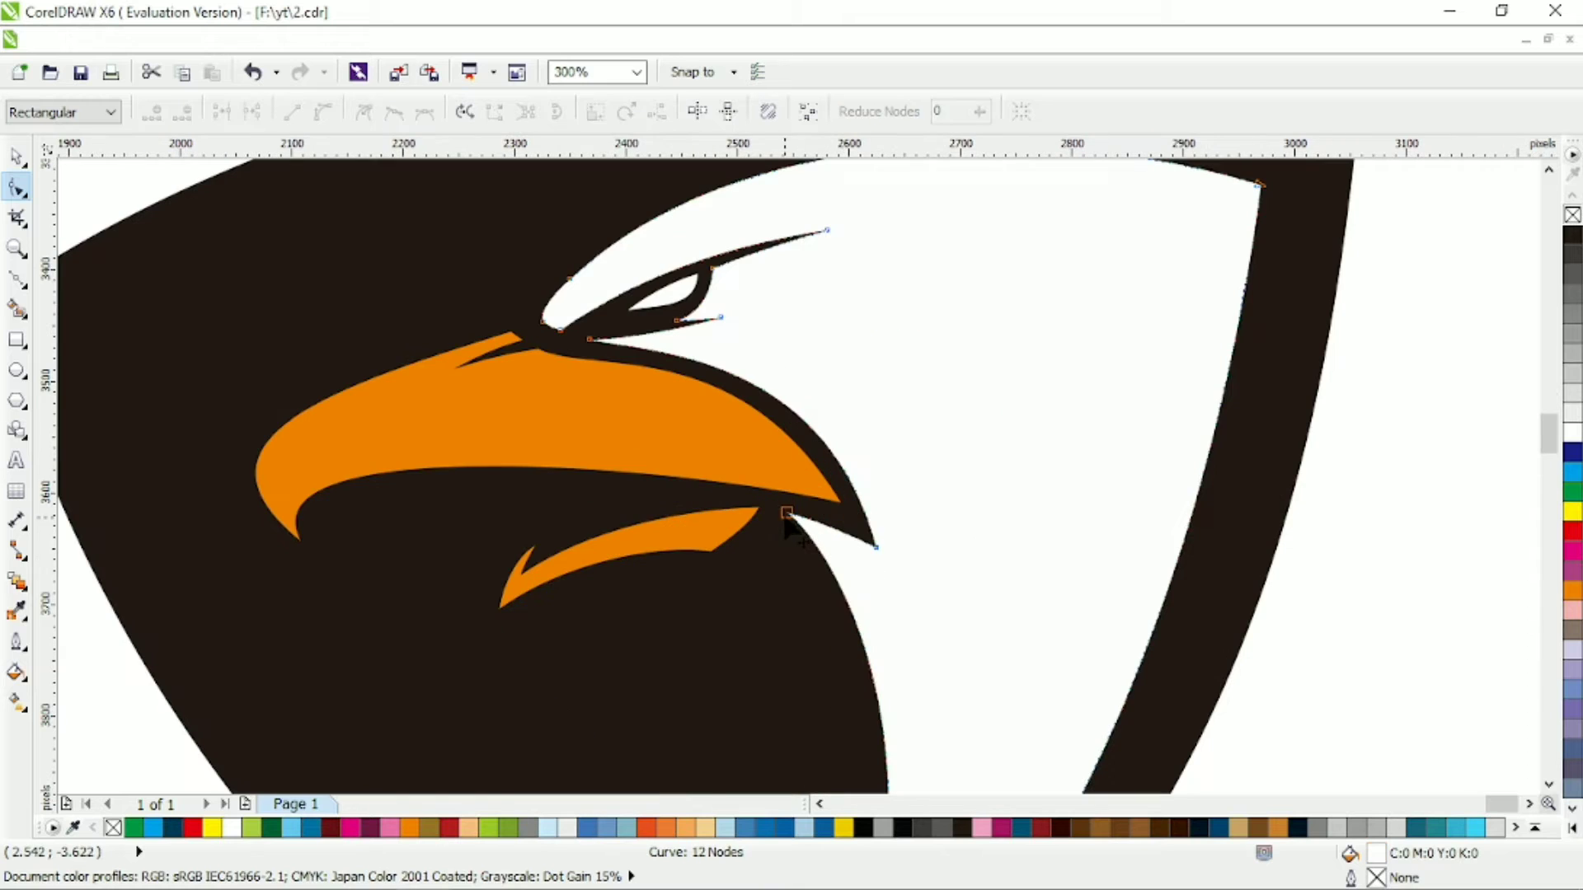
click(875, 540)
scroll(853, 437, down, 2)
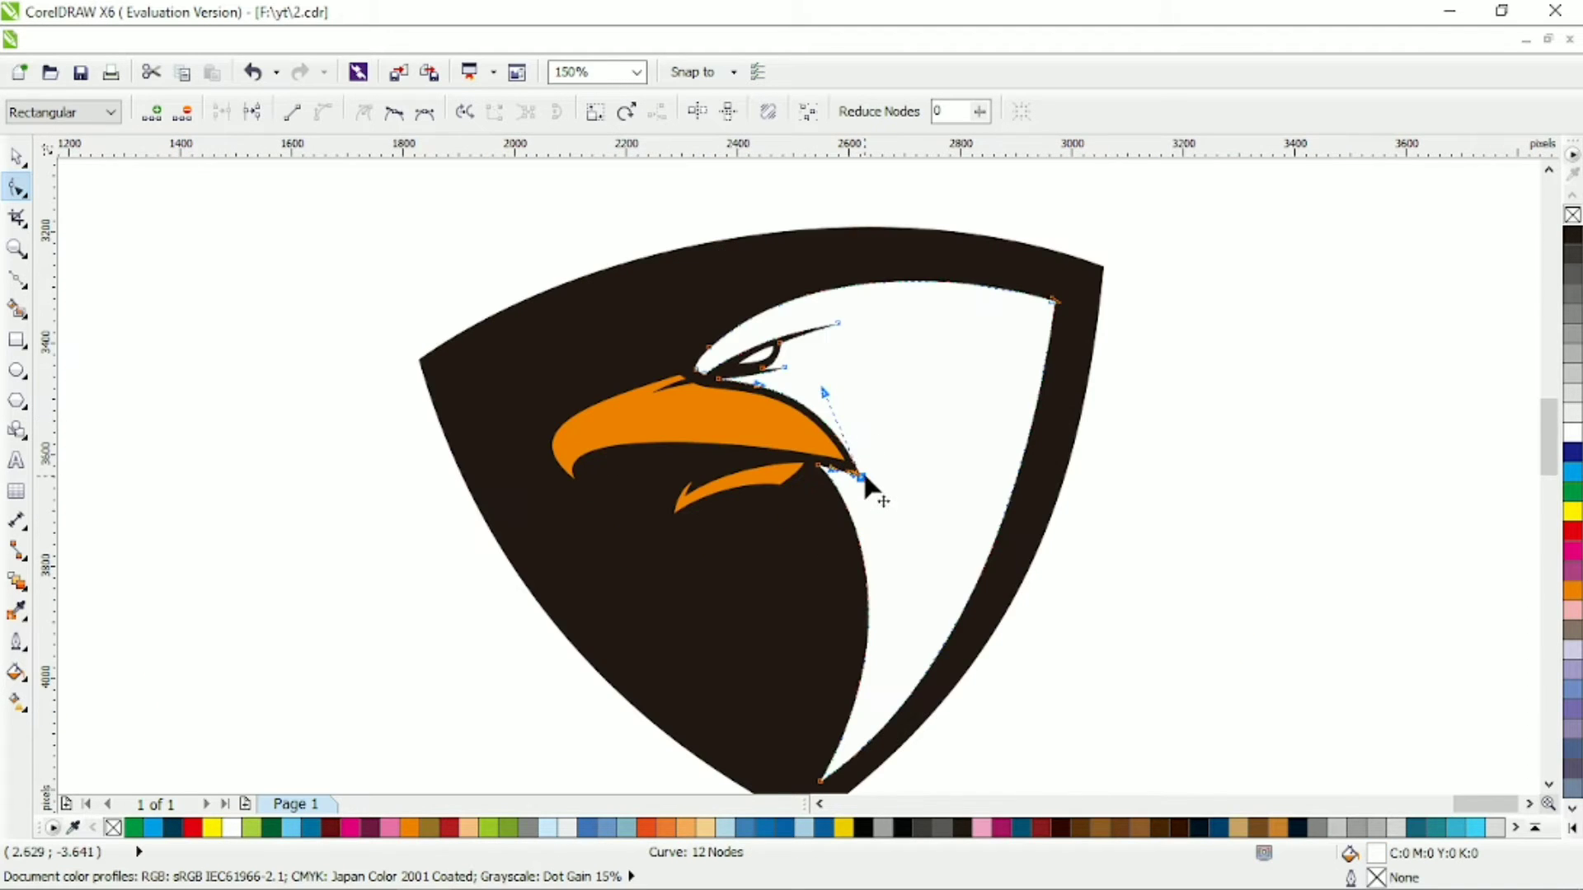
click(17, 155)
click(151, 248)
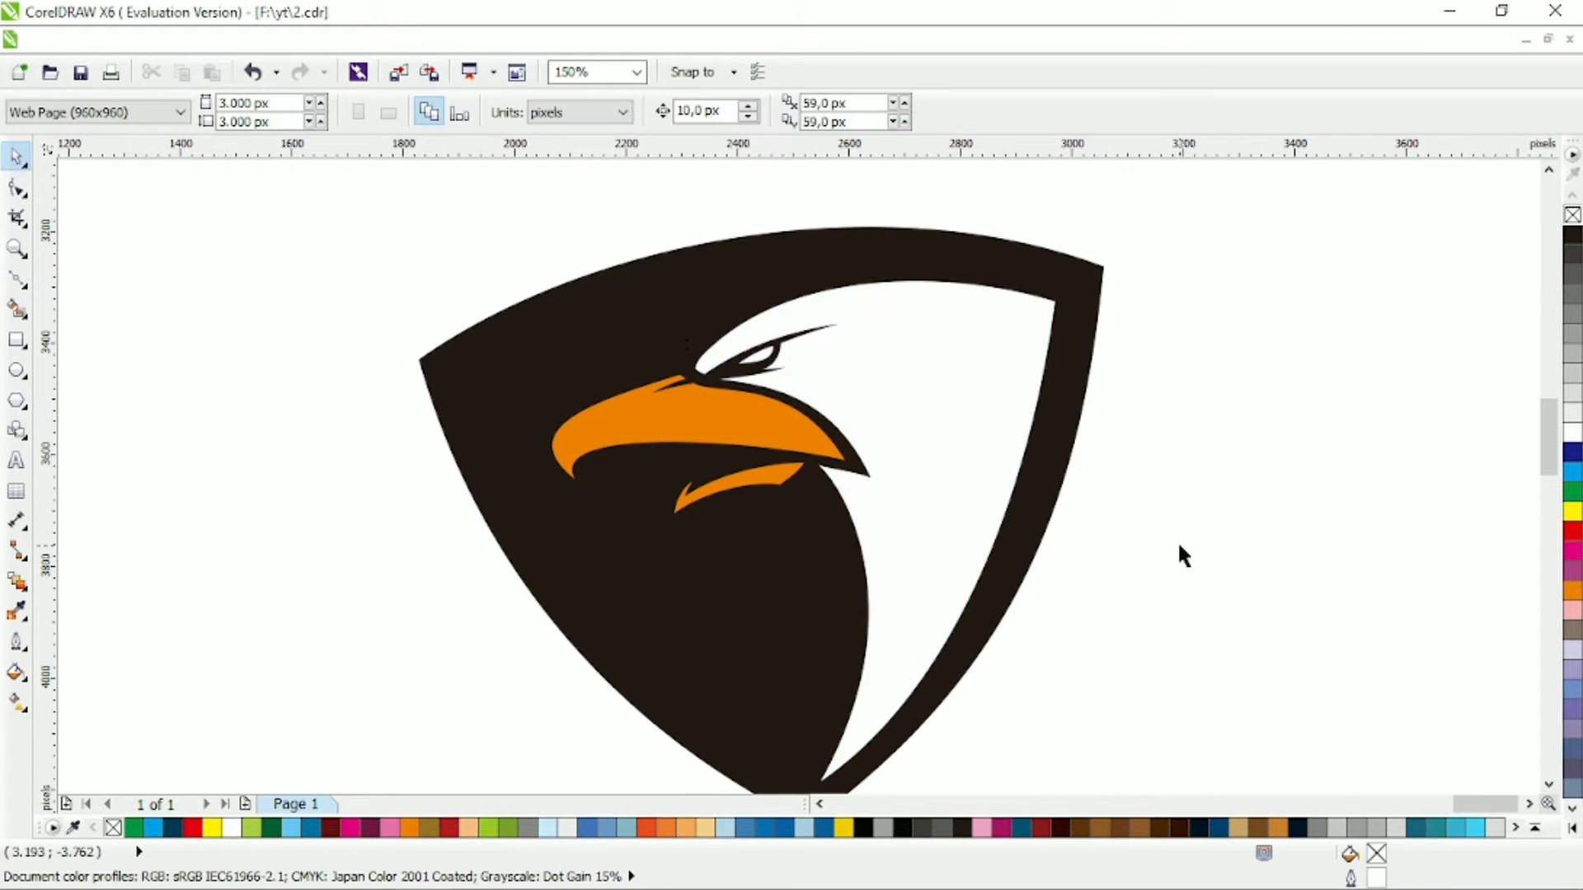
scroll(1001, 543, down, 2)
scroll(1061, 644, up, 2)
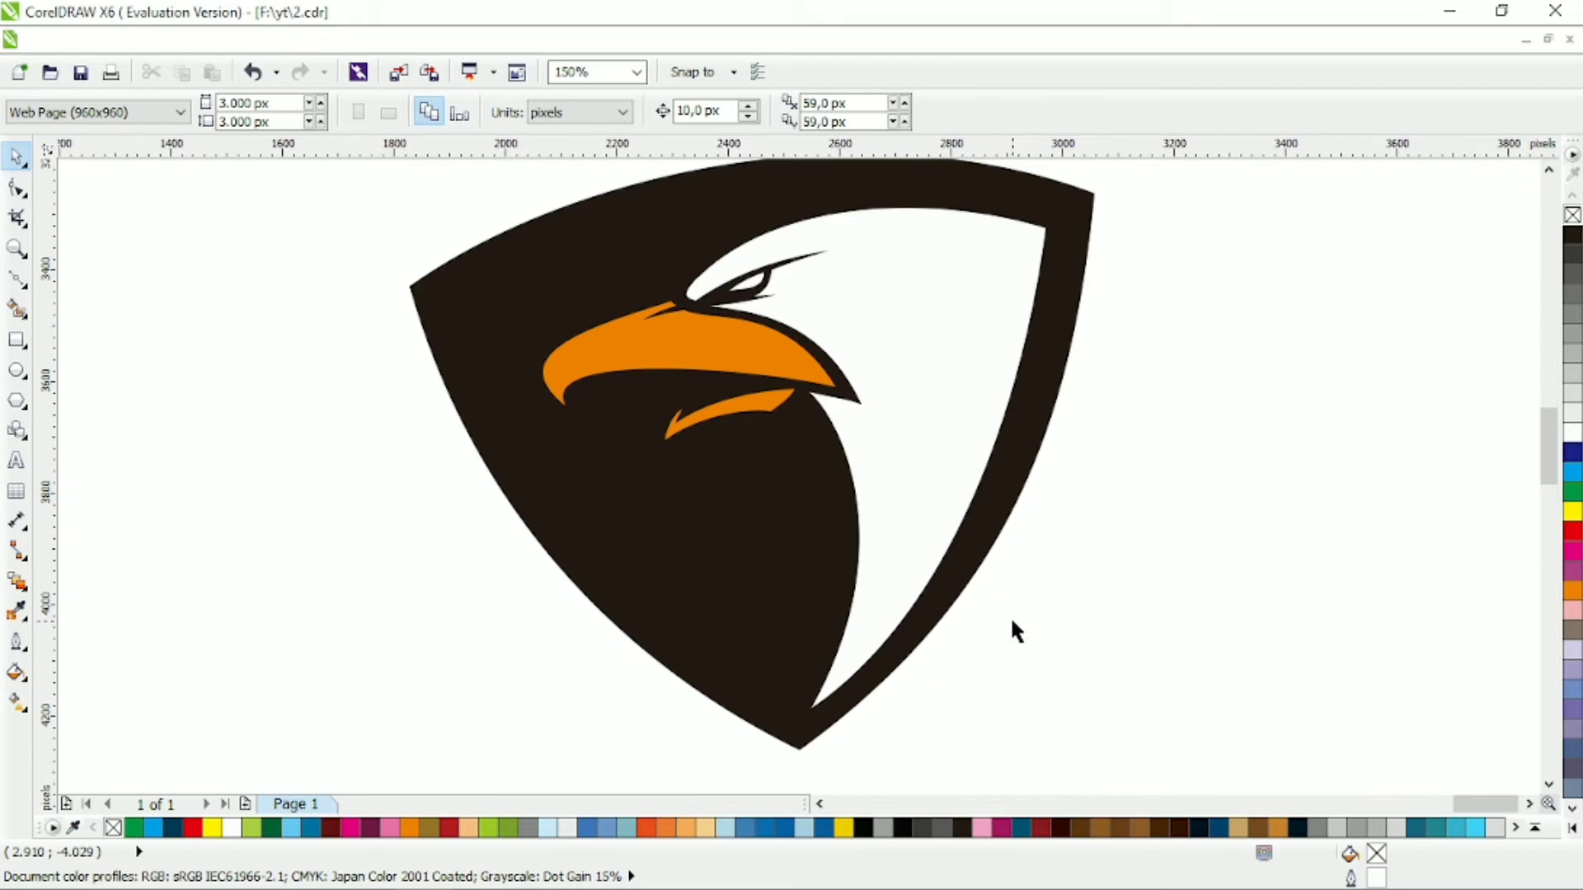
Draw a closed three-node shape along the neck and align its upper node with the white head's point at the mouth corner.
click(25, 277)
click(788, 660)
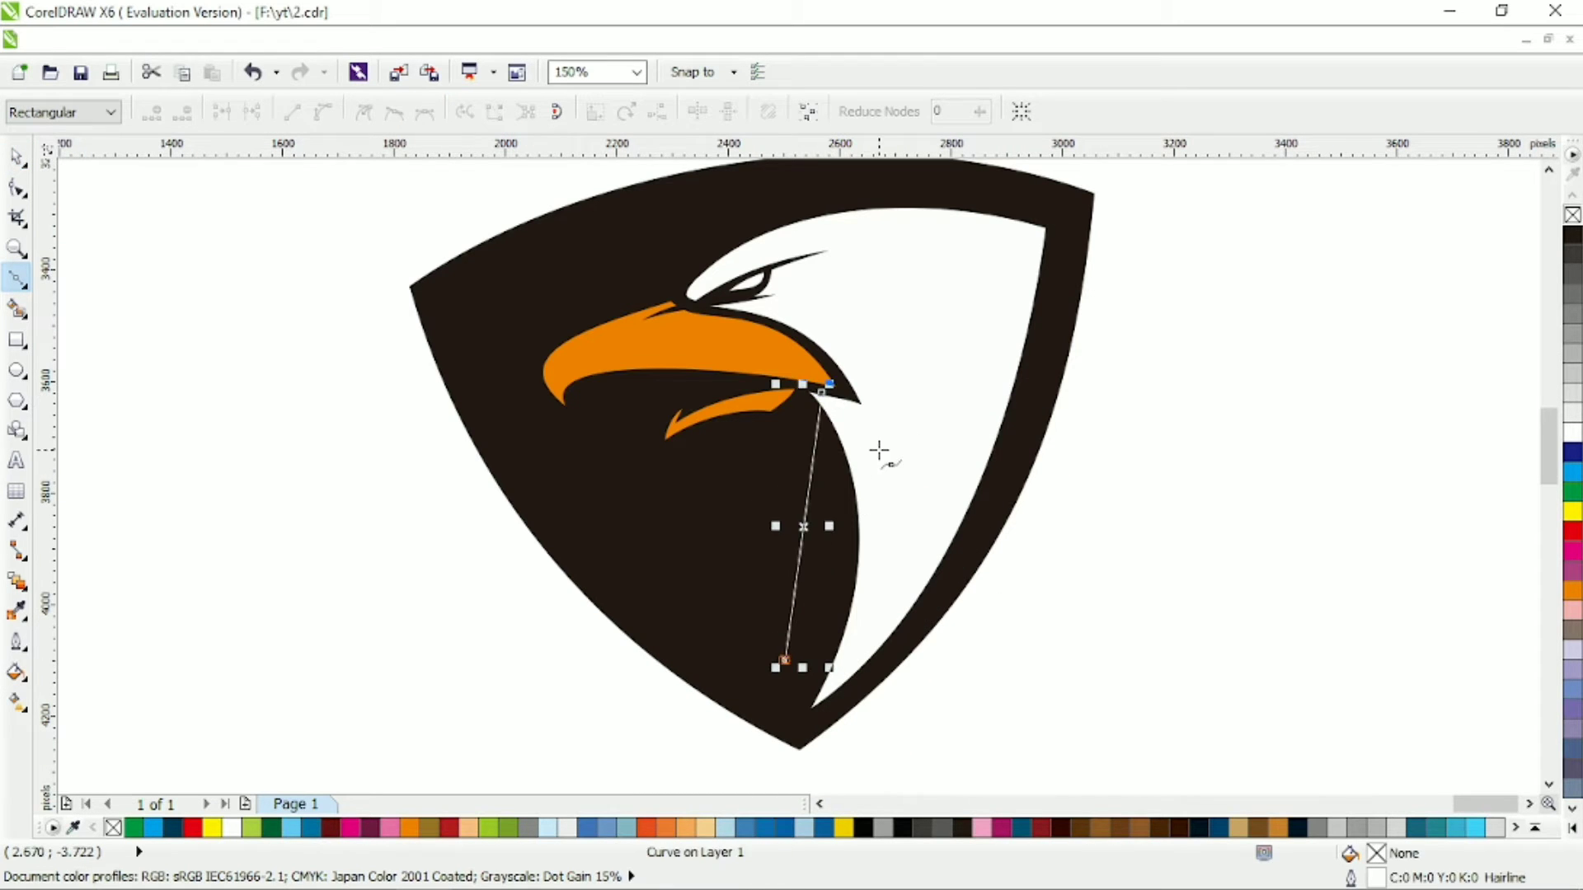
click(878, 450)
click(822, 394)
key(F10)
scroll(763, 404, up, 2)
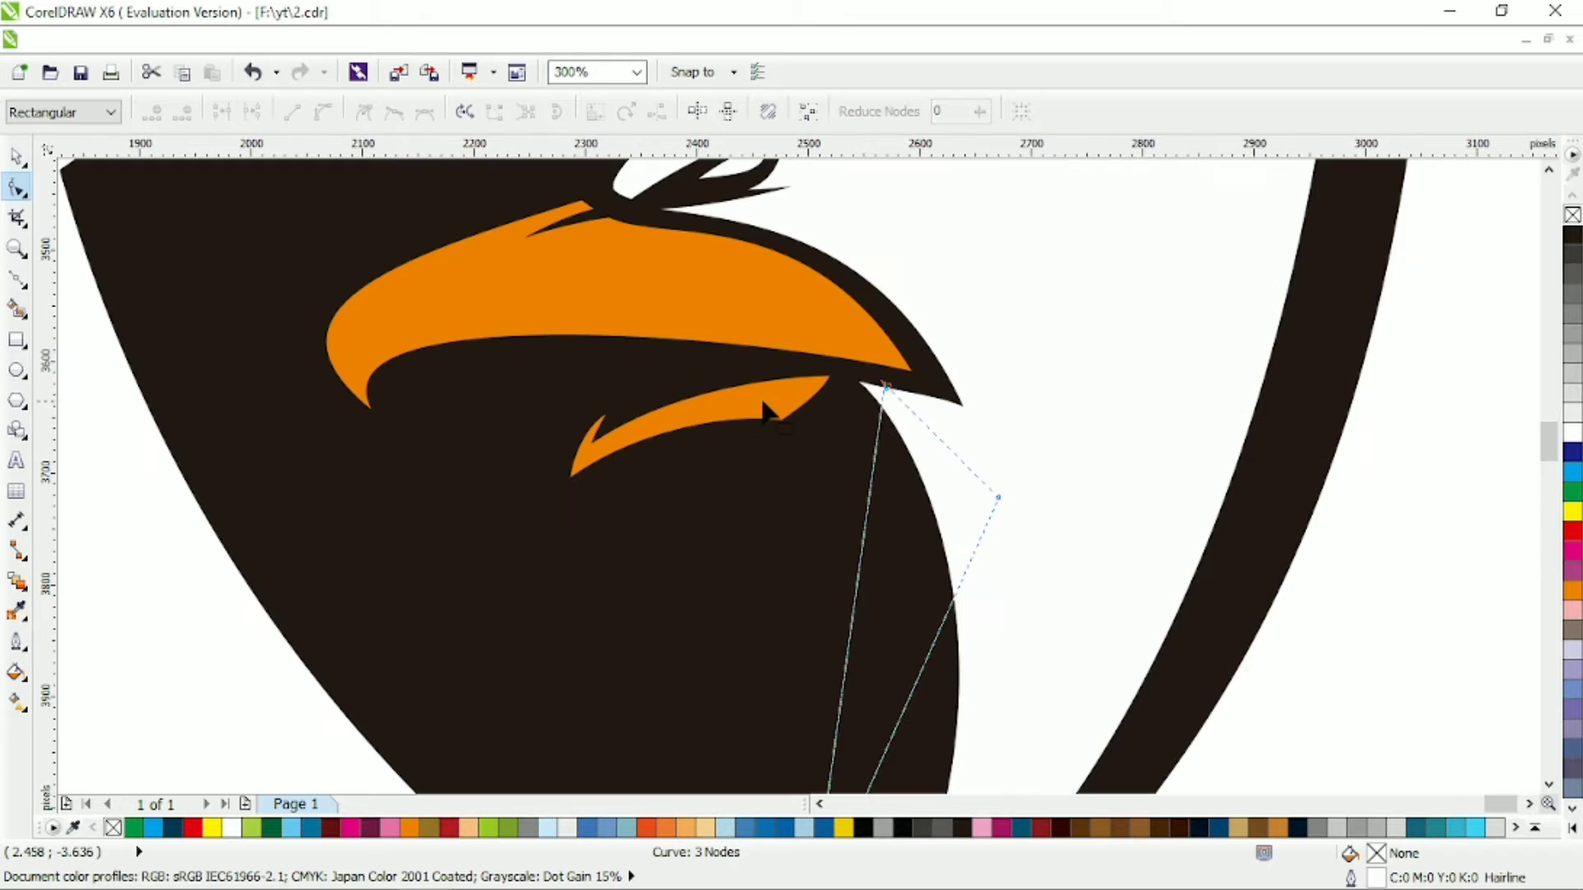
drag(882, 384, 855, 384)
Convert the neck shape's edges to curves and bend them into a pointed feather near the neck's lower end.
scroll(861, 381, down, 2)
drag(649, 311, 1043, 702)
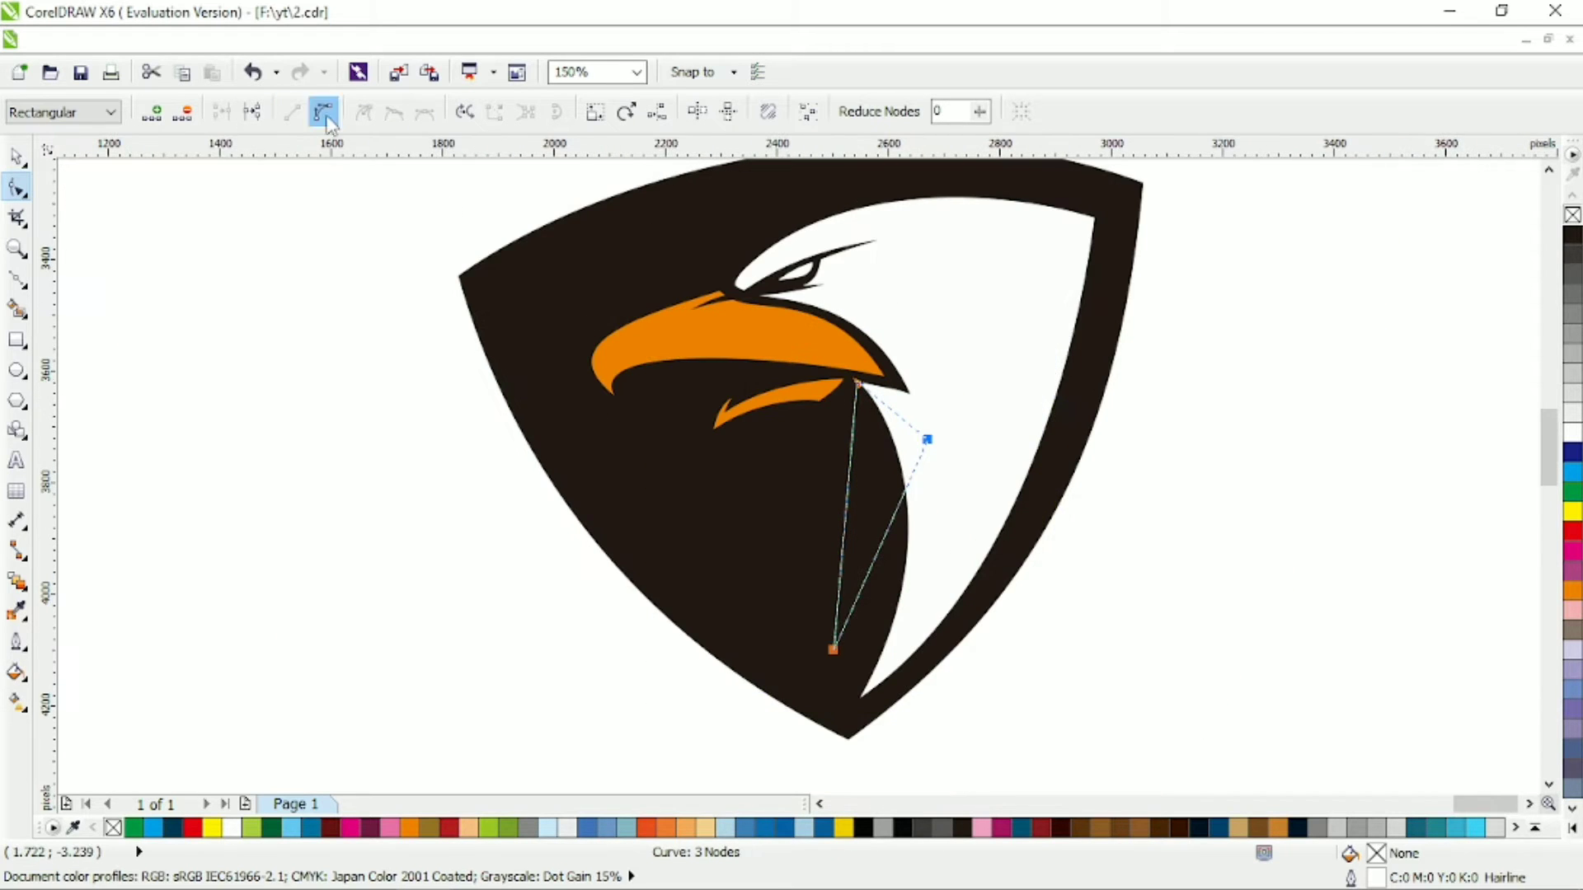
scroll(886, 577, up, 2)
drag(869, 522, 916, 587)
drag(808, 474, 904, 468)
Weld the curved neck feather to the white head shape.
click(17, 157)
shift+click(577, 412)
click(717, 111)
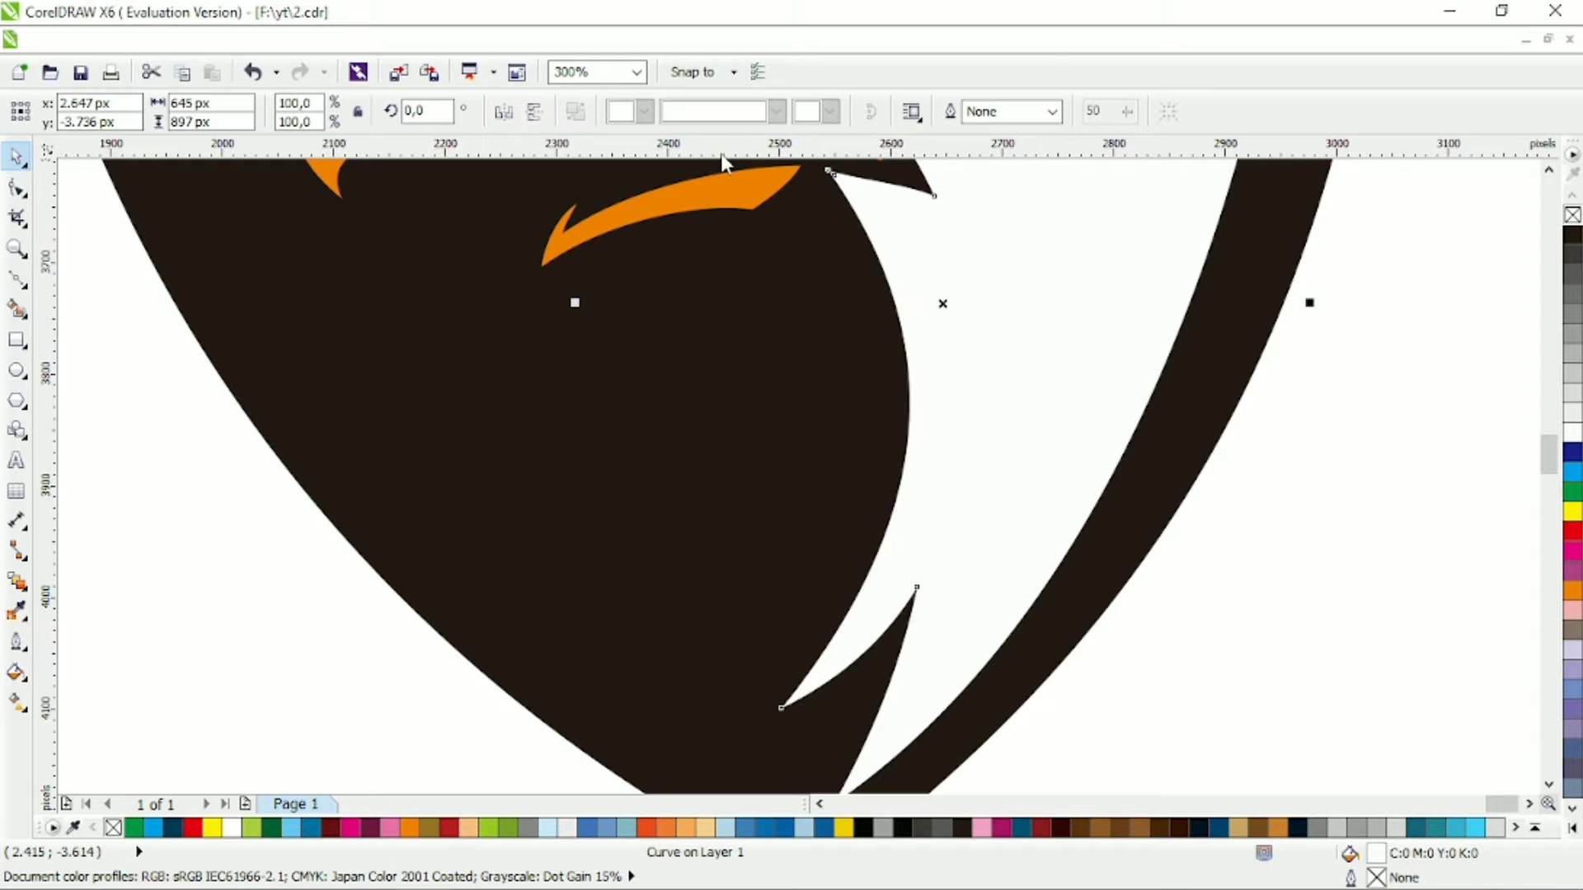
Delete the two surplus nodes where the welded neck feather meets the white head at the mouth corner.
key(F10)
scroll(844, 377, down, 2)
scroll(613, 267, up, 1)
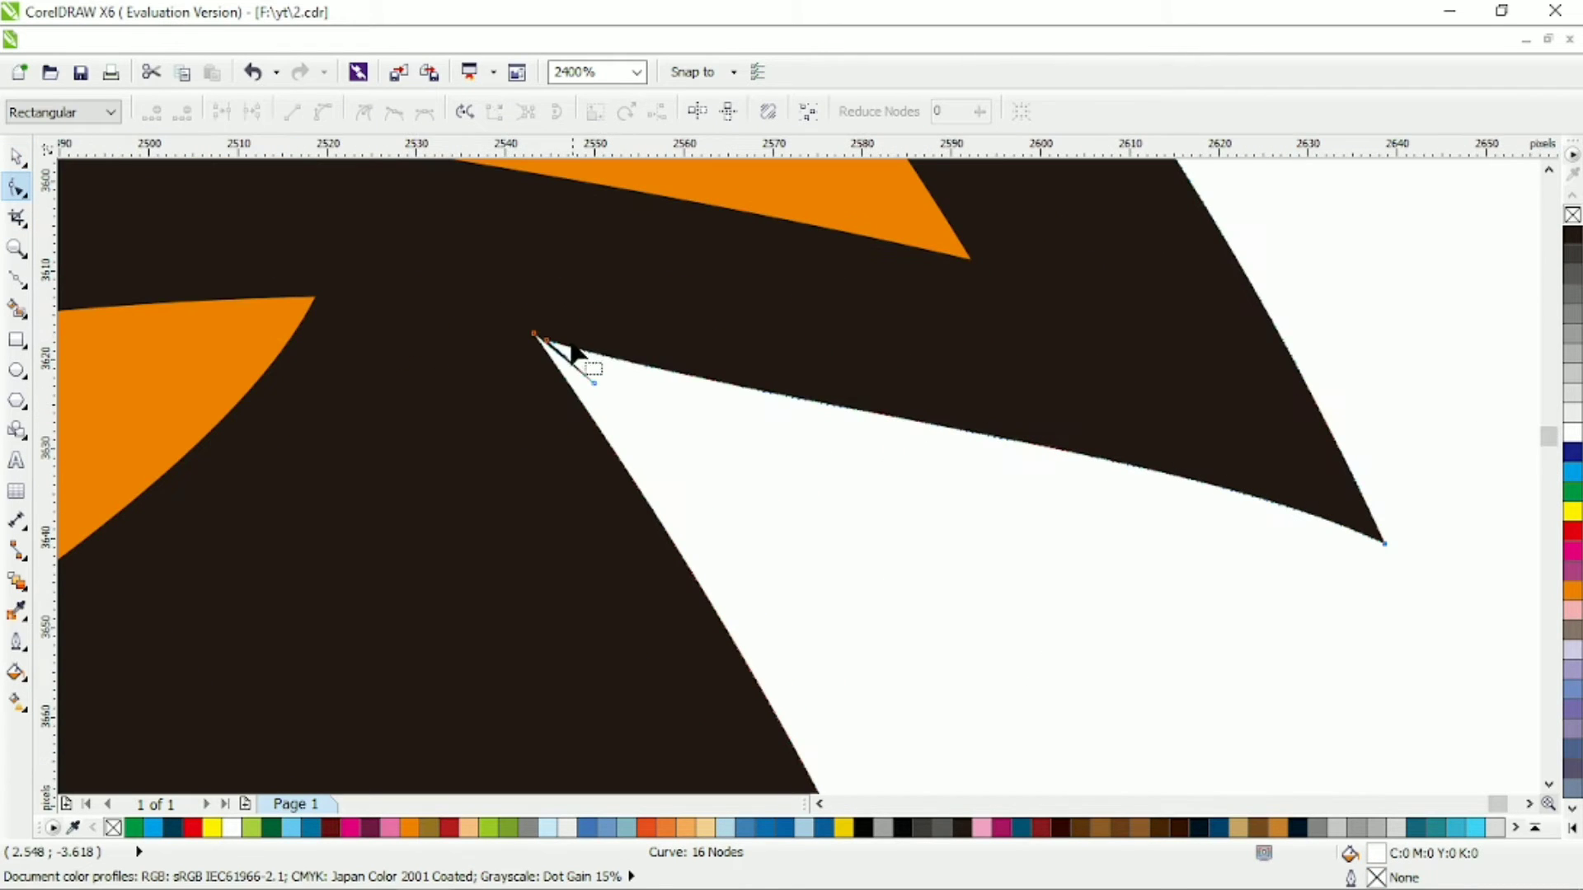
double_click(537, 334)
double_click(592, 380)
click(534, 334)
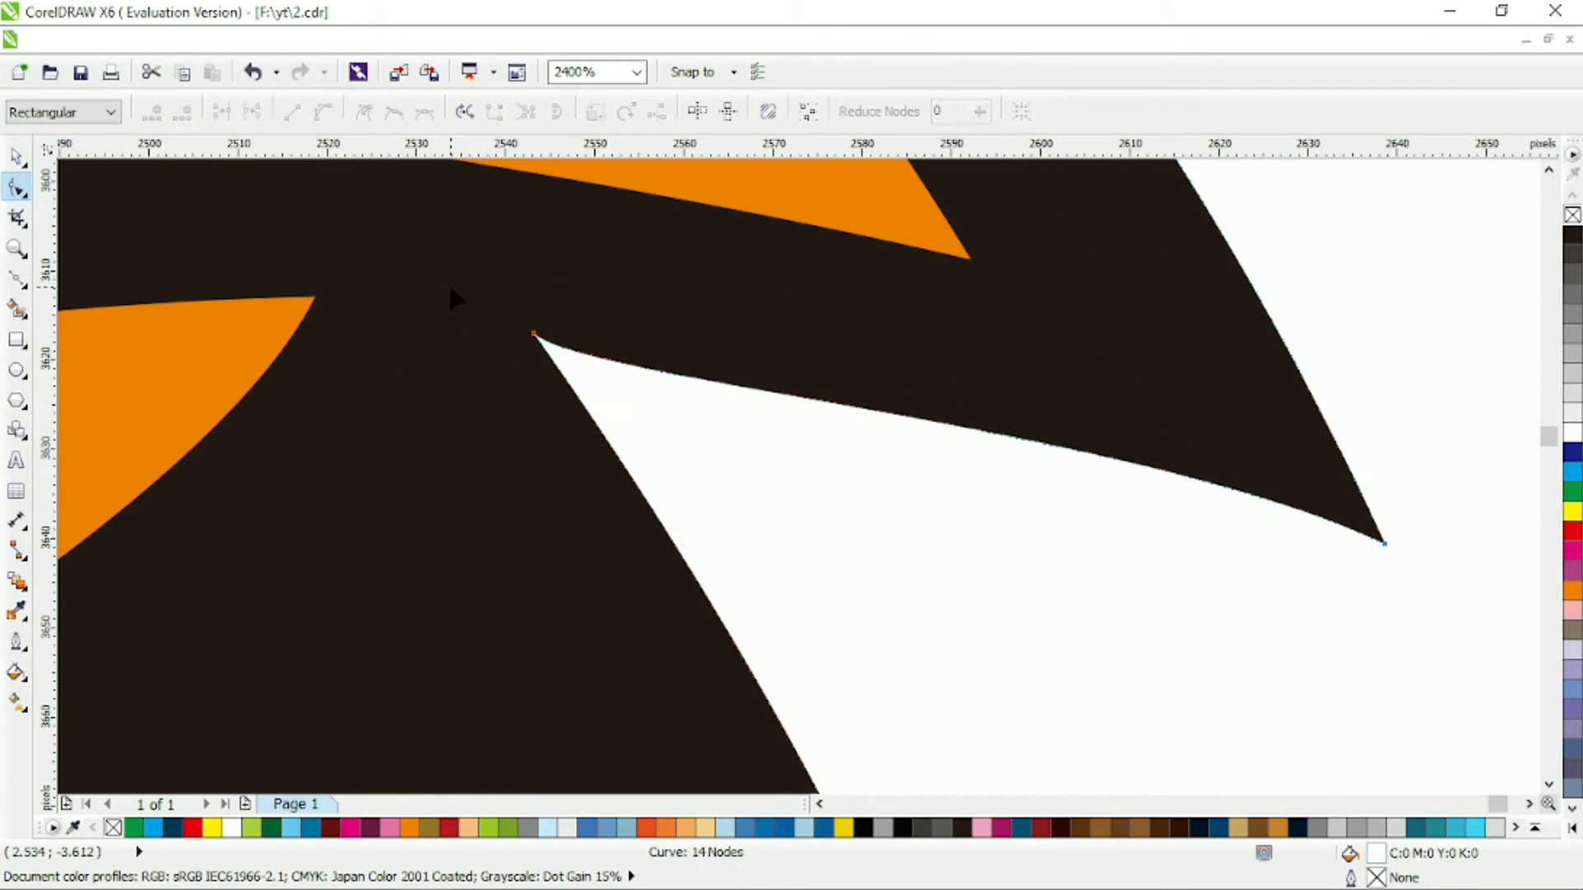
drag(453, 297, 591, 388)
scroll(965, 356, down, 3)
key(space)
scroll(681, 394, down, 2)
key(Escape)
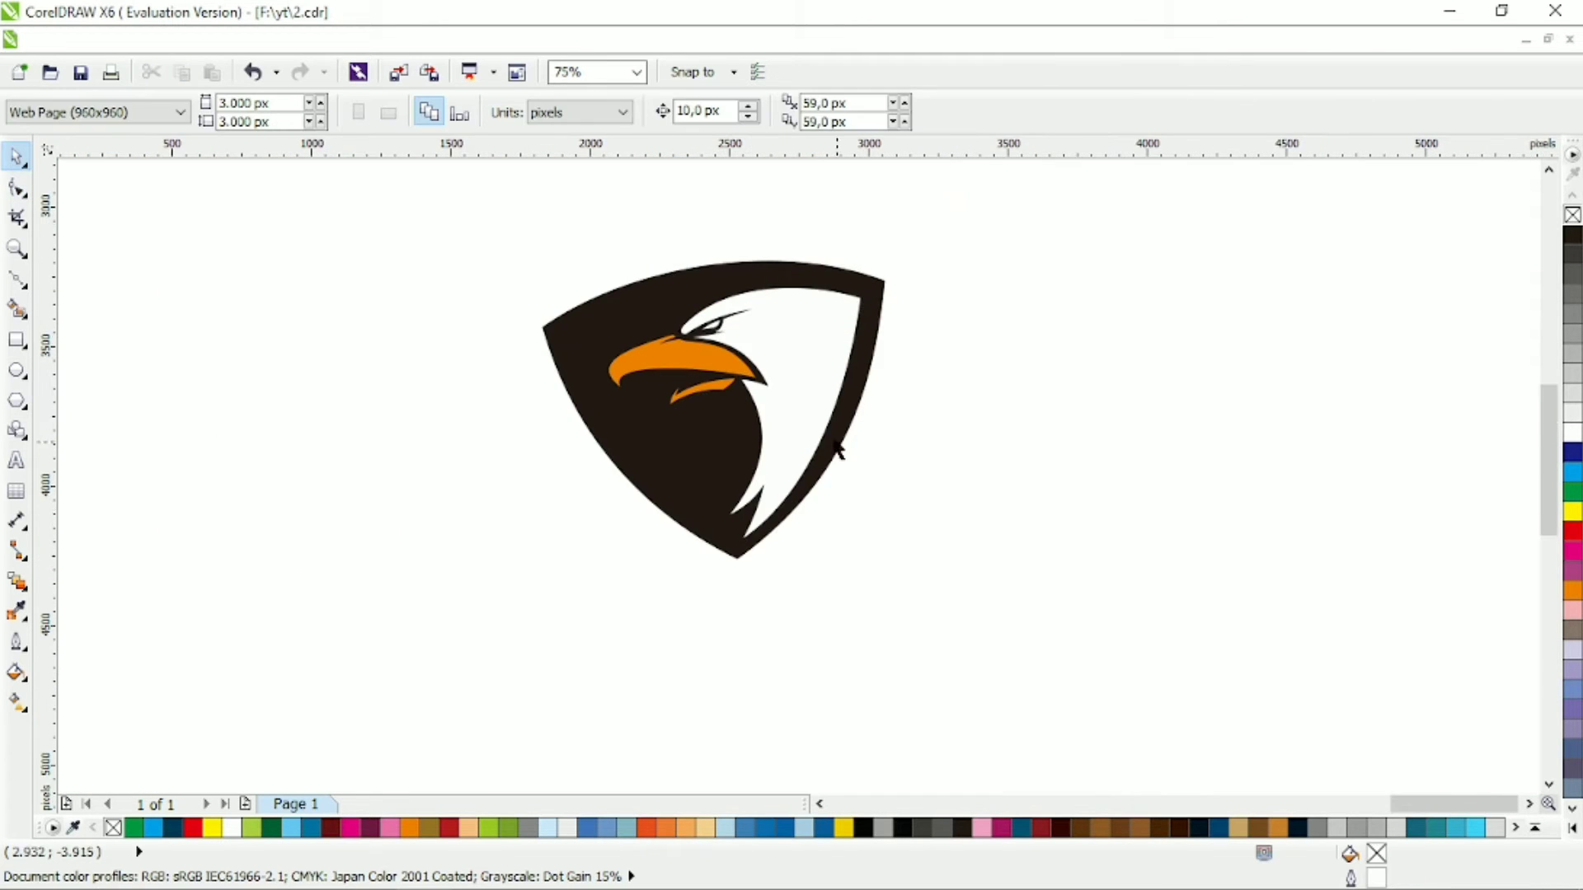
Adjust the curvature of the dark shield's lower-left edge.
scroll(536, 511, up, 1)
key(F10)
click(484, 452)
click(505, 617)
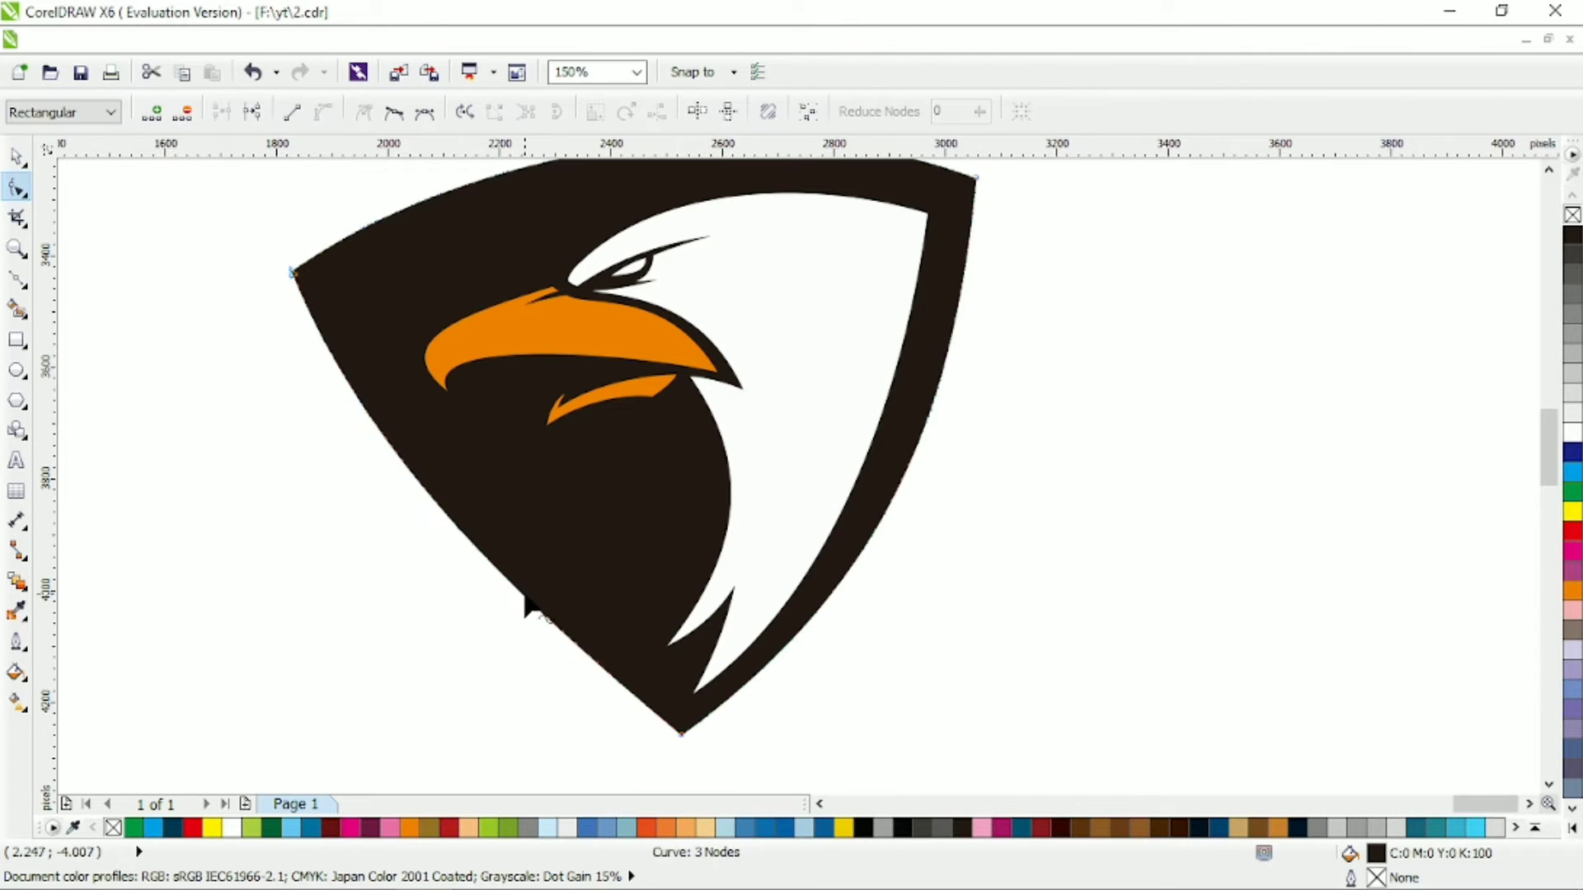
scroll(966, 513, up, 2)
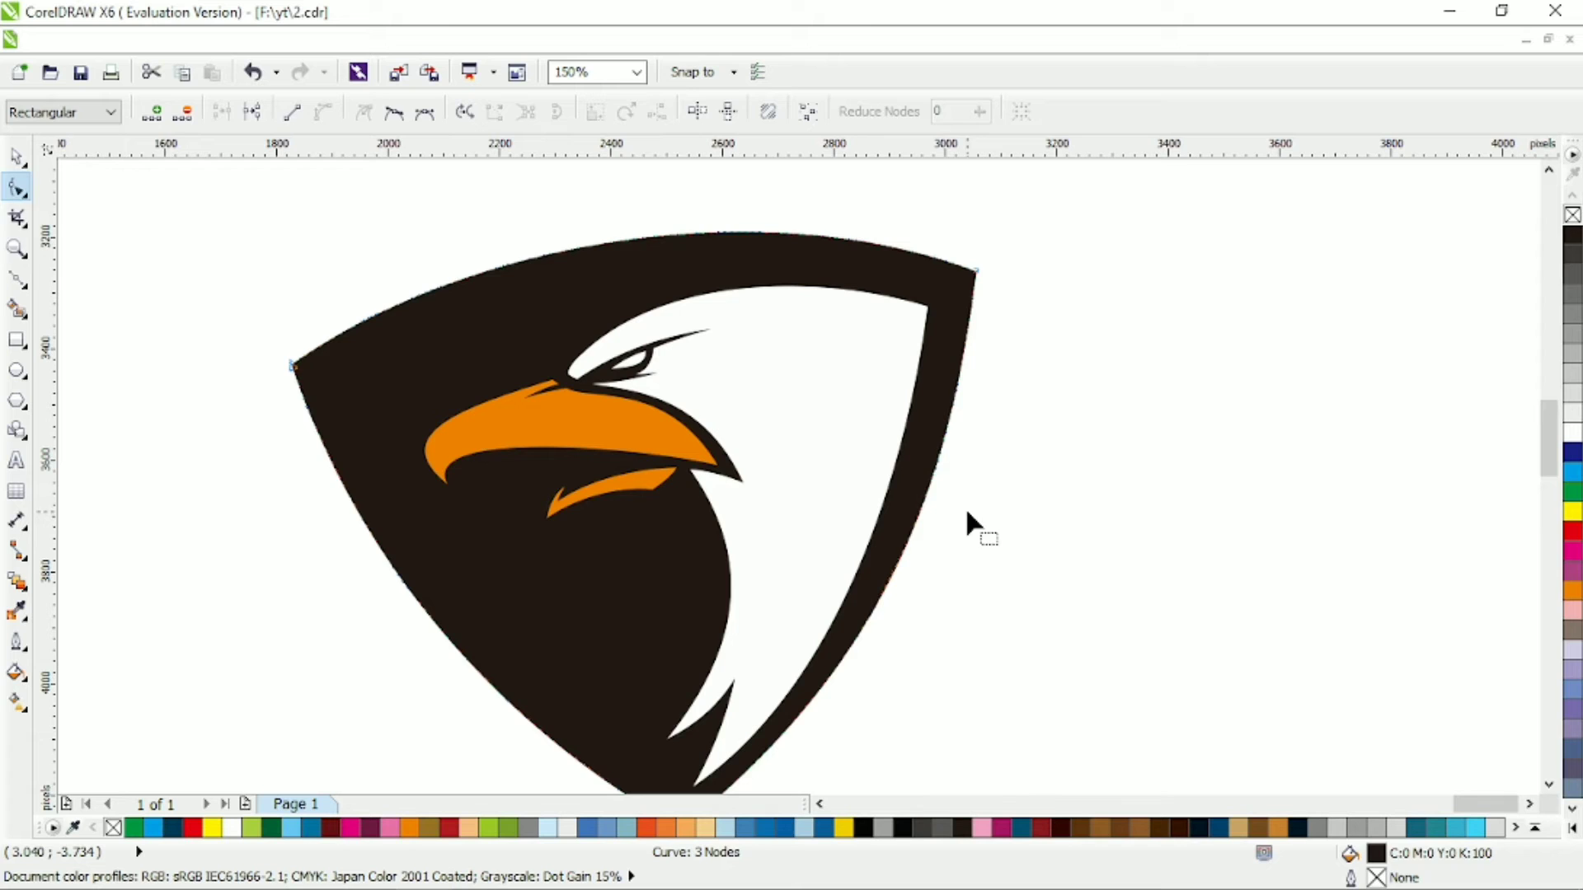
click(21, 165)
scroll(1161, 586, left, 1)
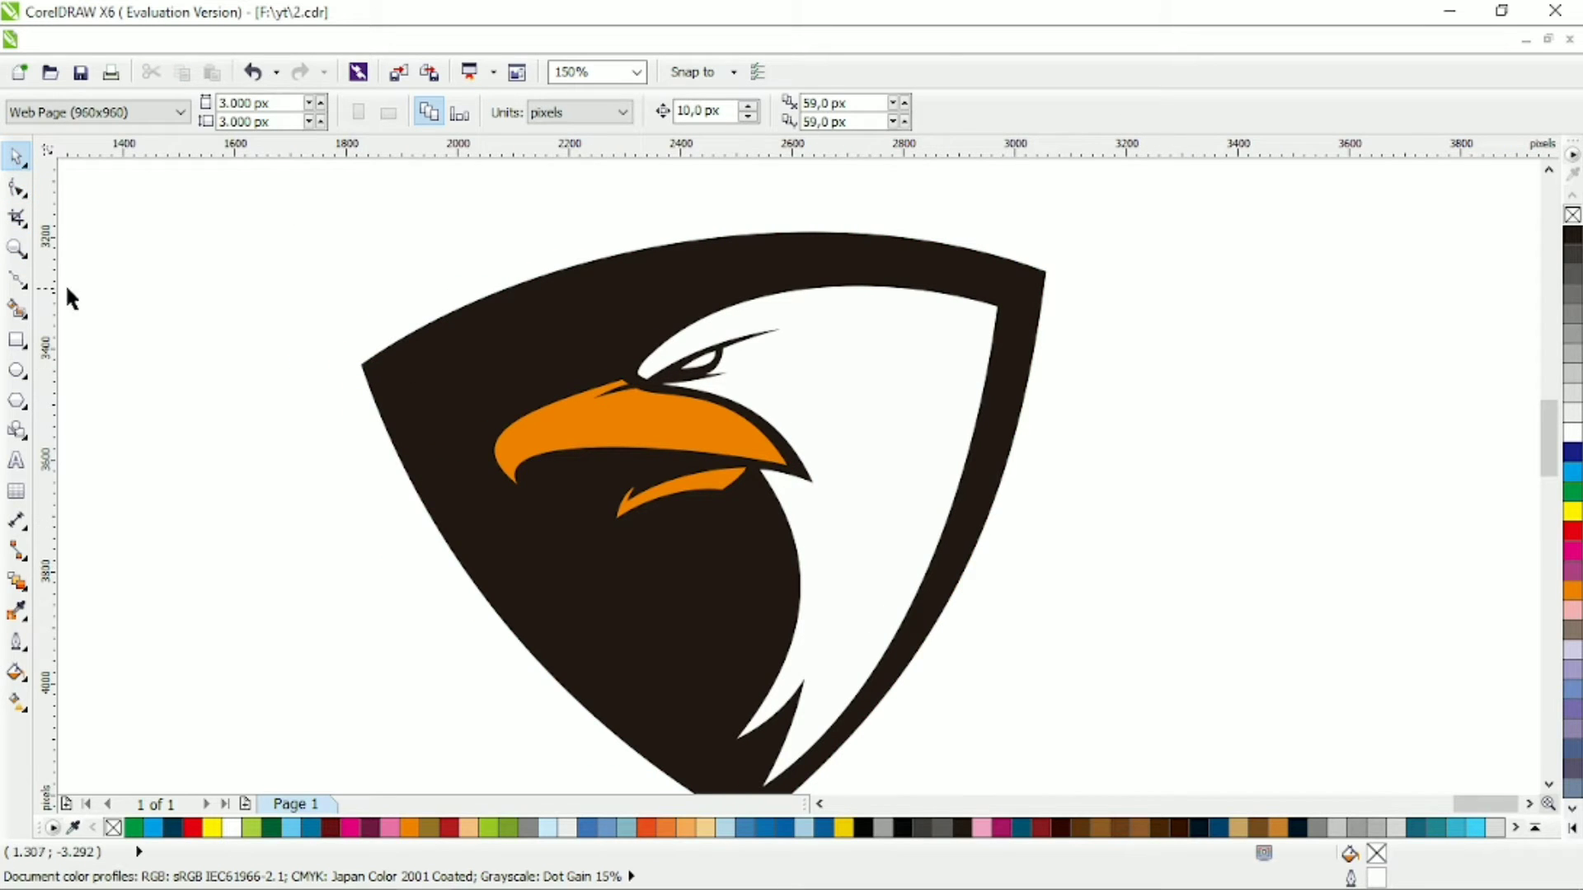
Draw a closed five-node outline covering the front and upper part of the orange upper beak.
key(F10)
click(17, 157)
key(F10)
click(701, 418)
click(608, 376)
click(504, 336)
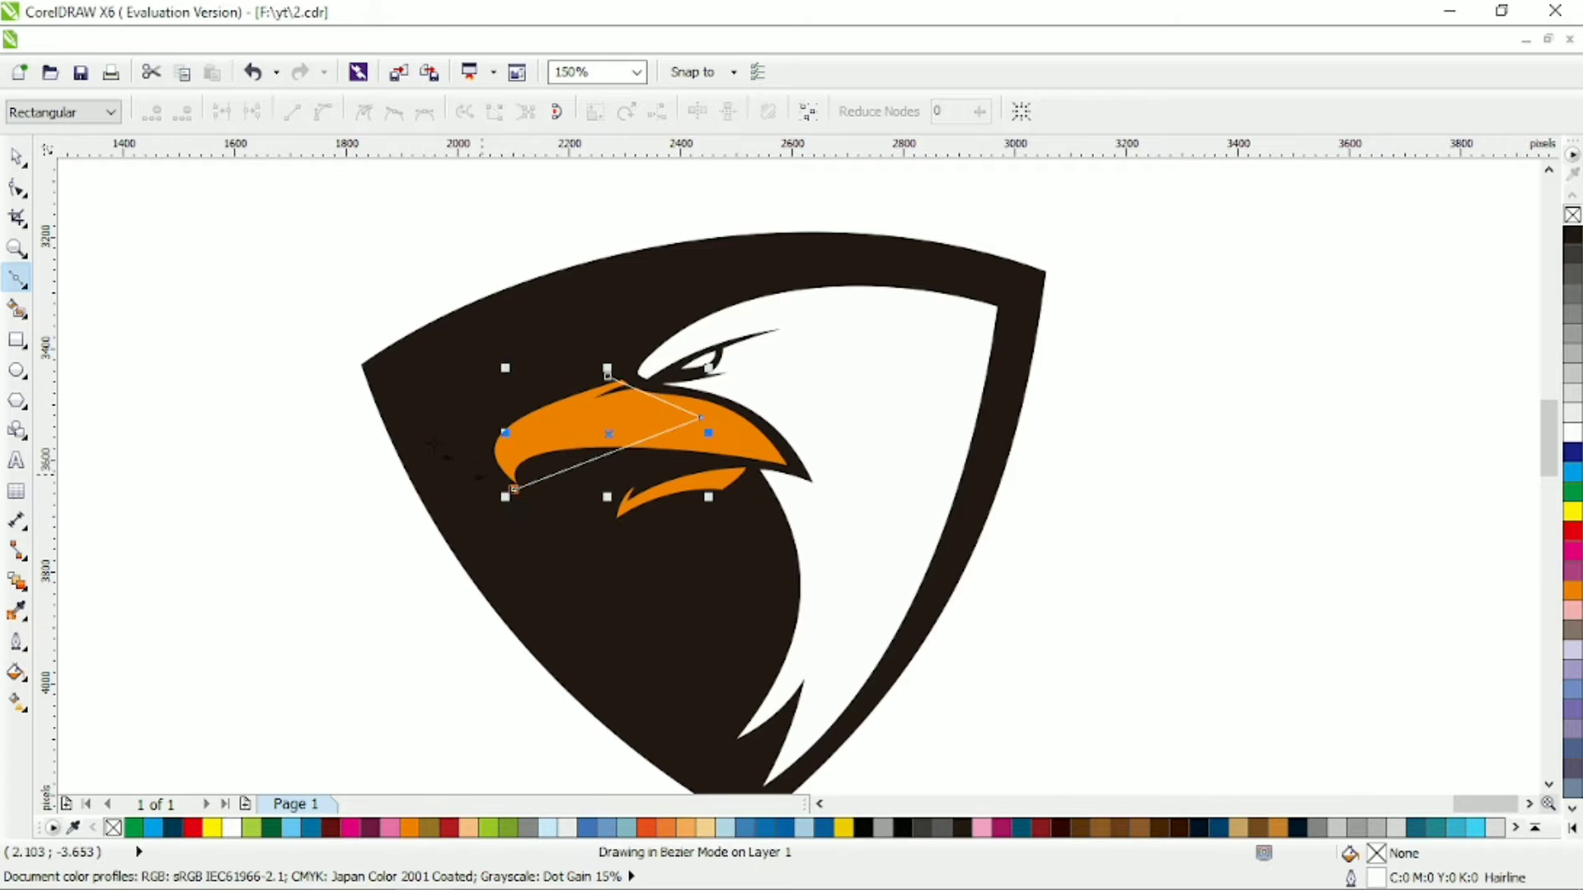
click(433, 443)
click(514, 489)
click(701, 417)
key(F10)
Bend the outline's edges across the beak into a curved highlight boundary and move its lower node past the beak tip.
scroll(662, 466, up, 2)
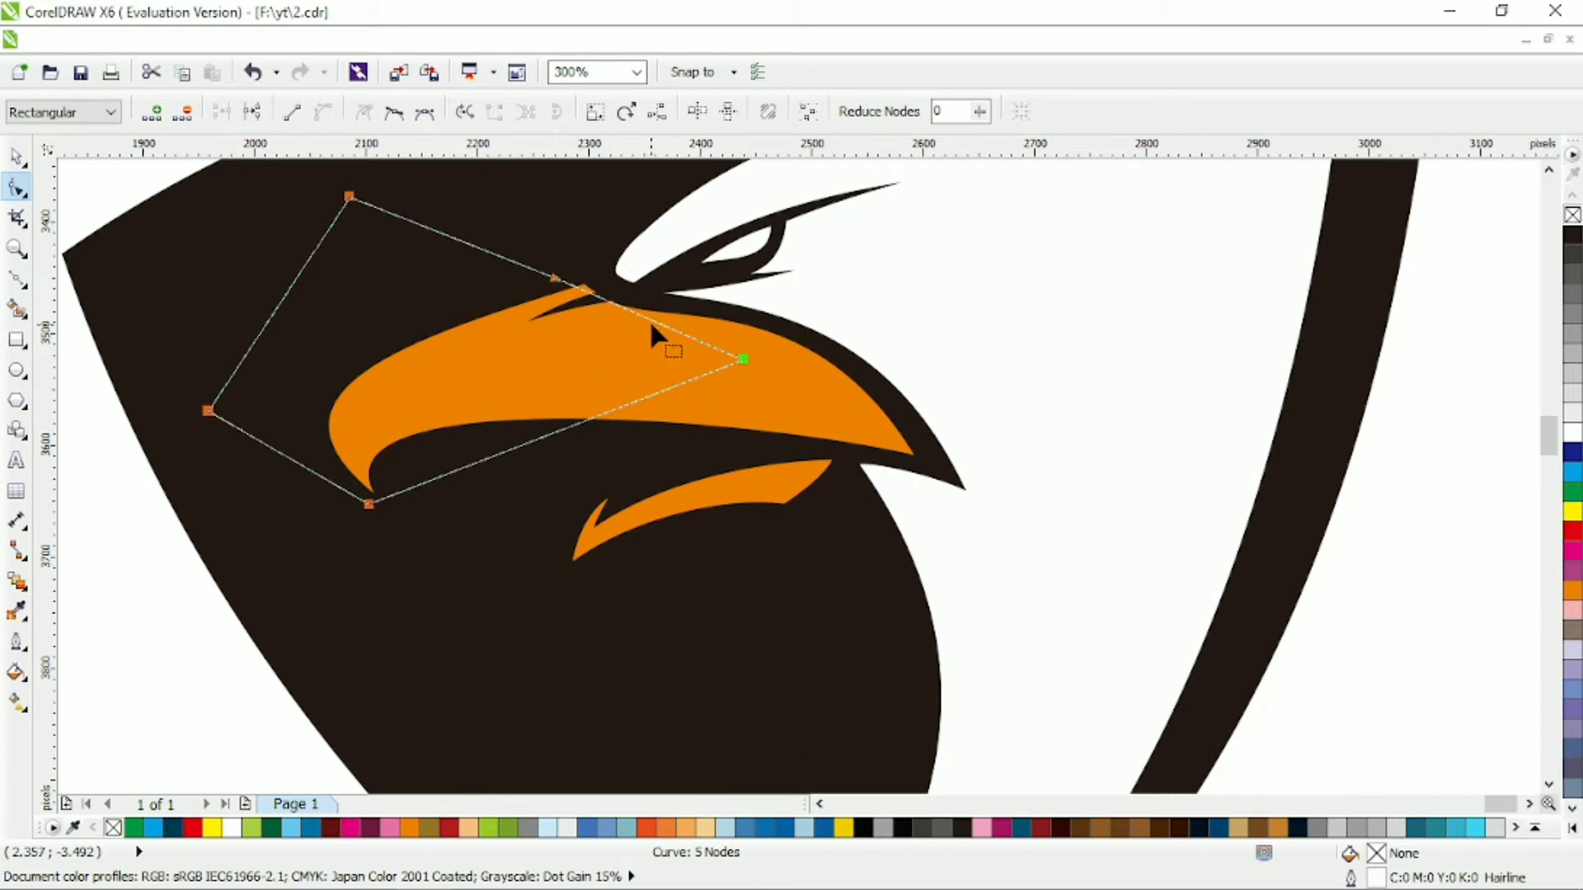
drag(649, 320, 617, 333)
drag(493, 463, 307, 371)
drag(621, 407, 404, 381)
drag(309, 367, 331, 403)
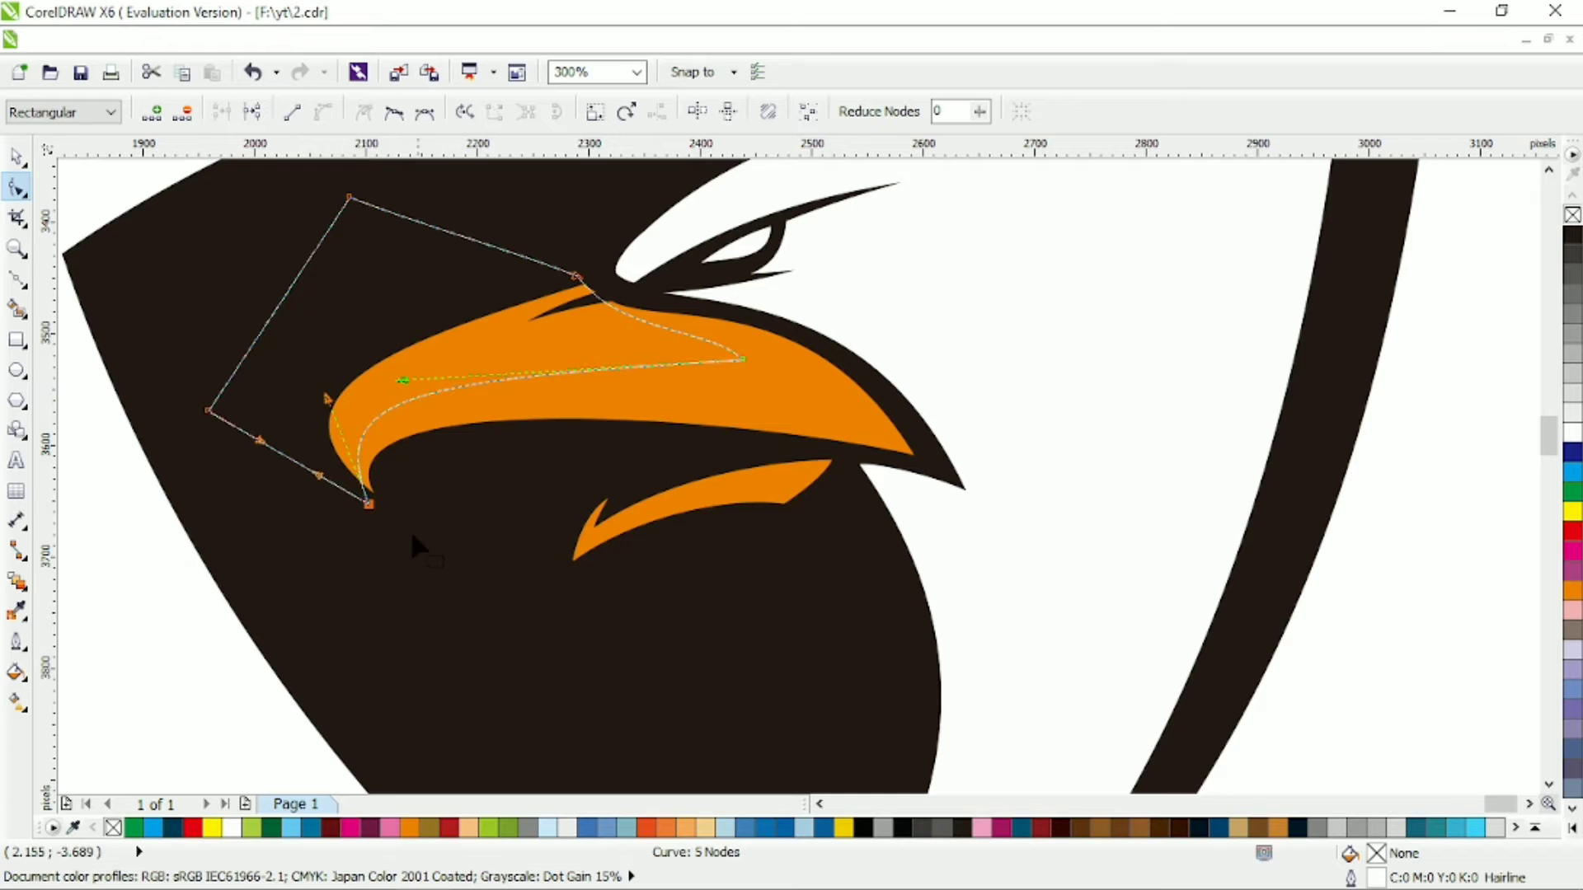
drag(368, 505, 388, 518)
Intersect the curved highlight outline with the orange upper beak.
key(space)
shift+click(660, 384)
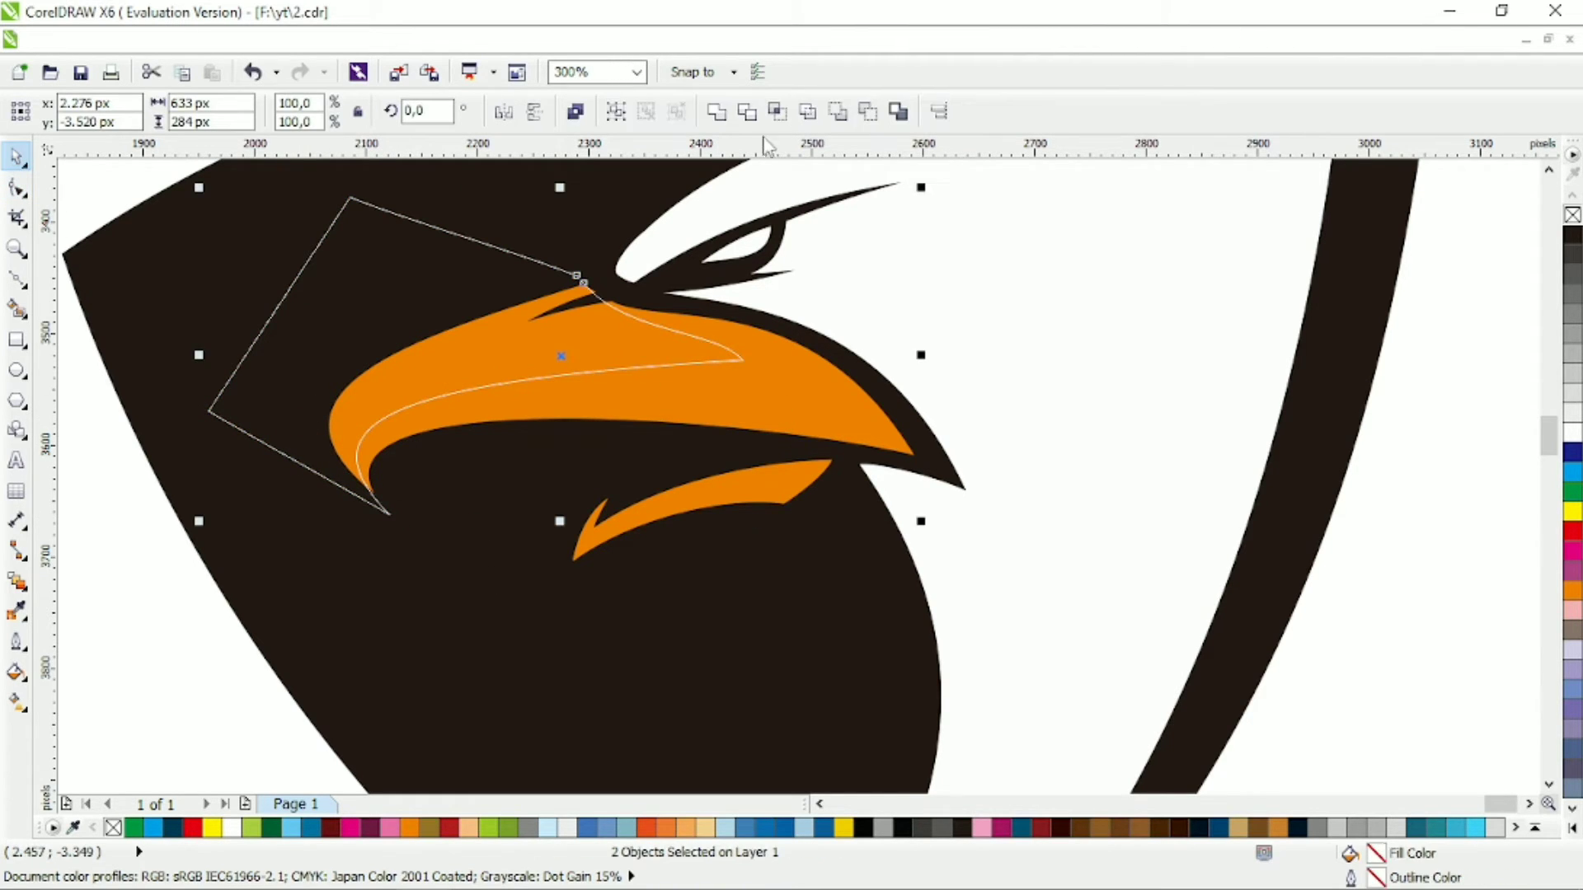
click(740, 389)
Fill the intersected beak highlight with C5 M43 Y89 K0 and remove the leftover construction outline.
key(shift+F11)
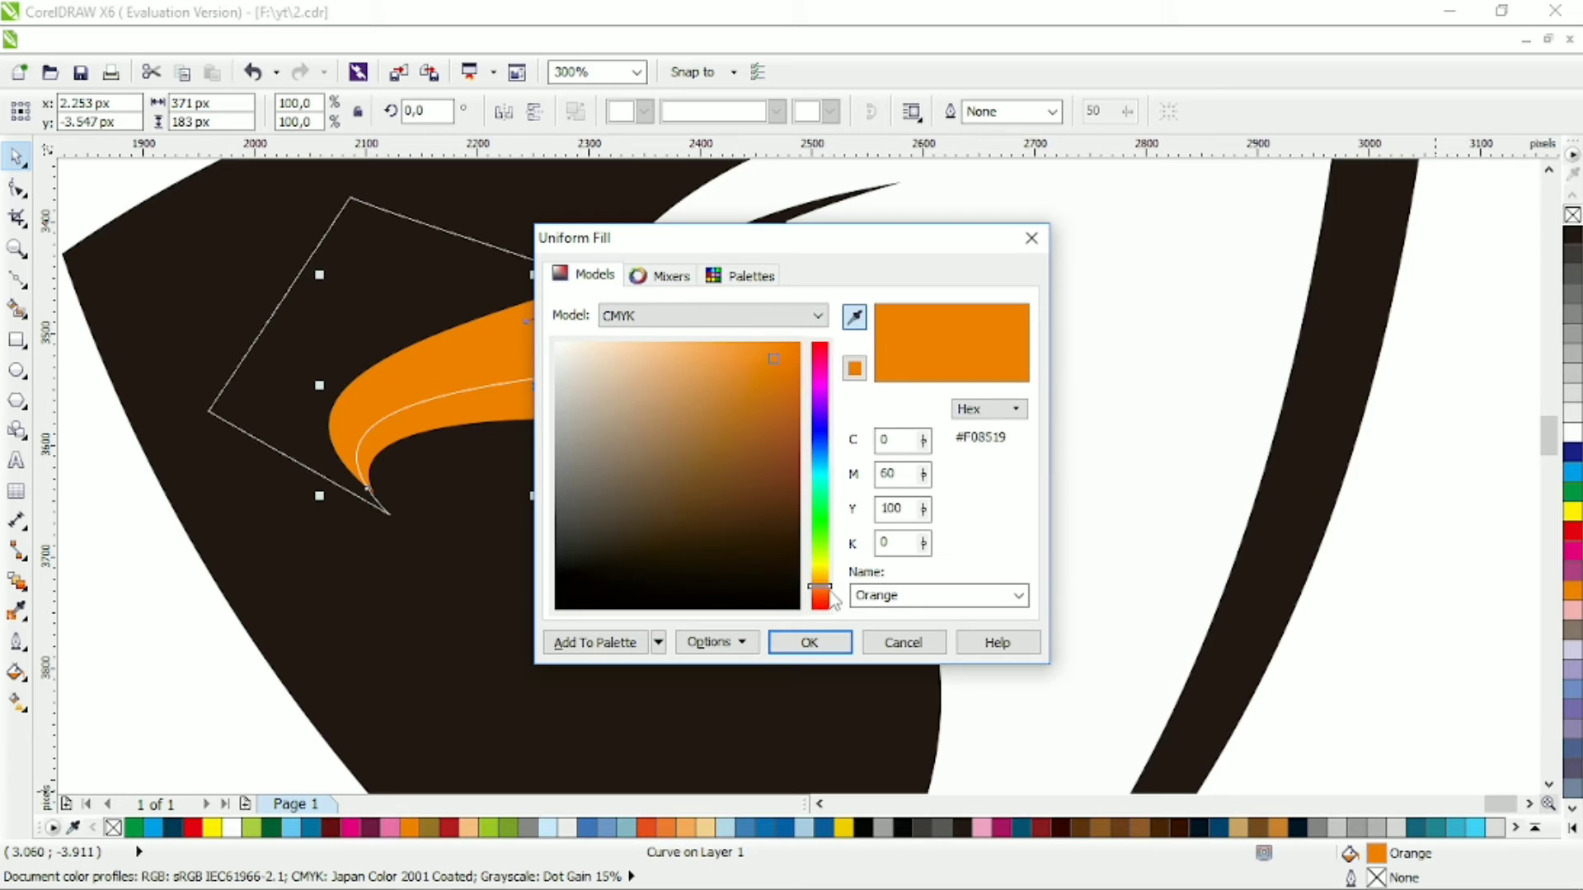
drag(830, 592, 820, 582)
click(746, 360)
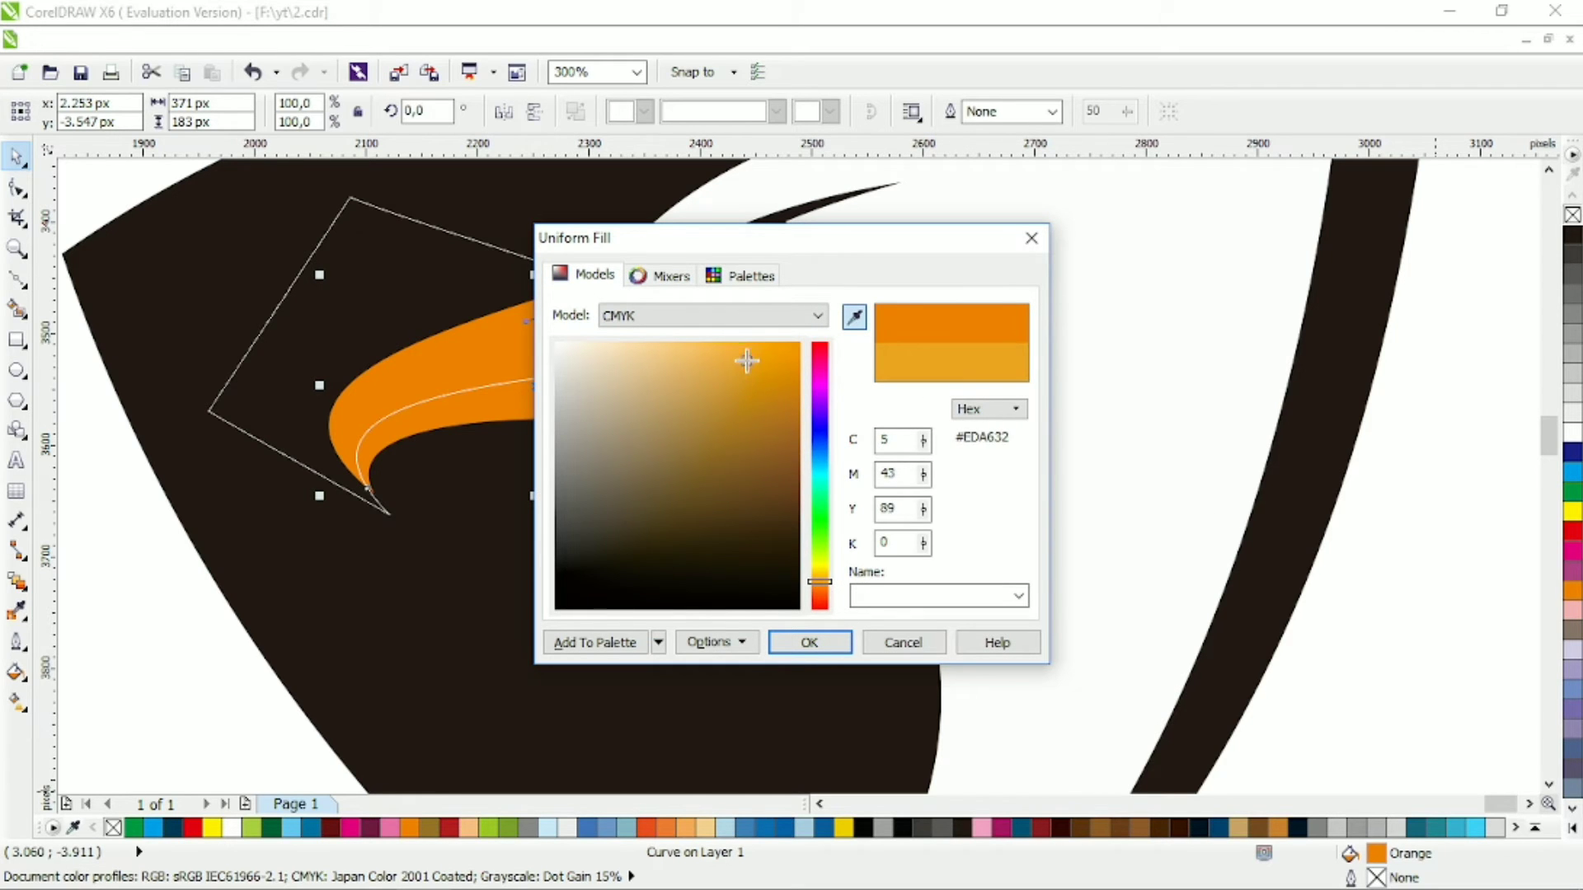
click(809, 642)
key(Escape)
scroll(456, 269, down, 2)
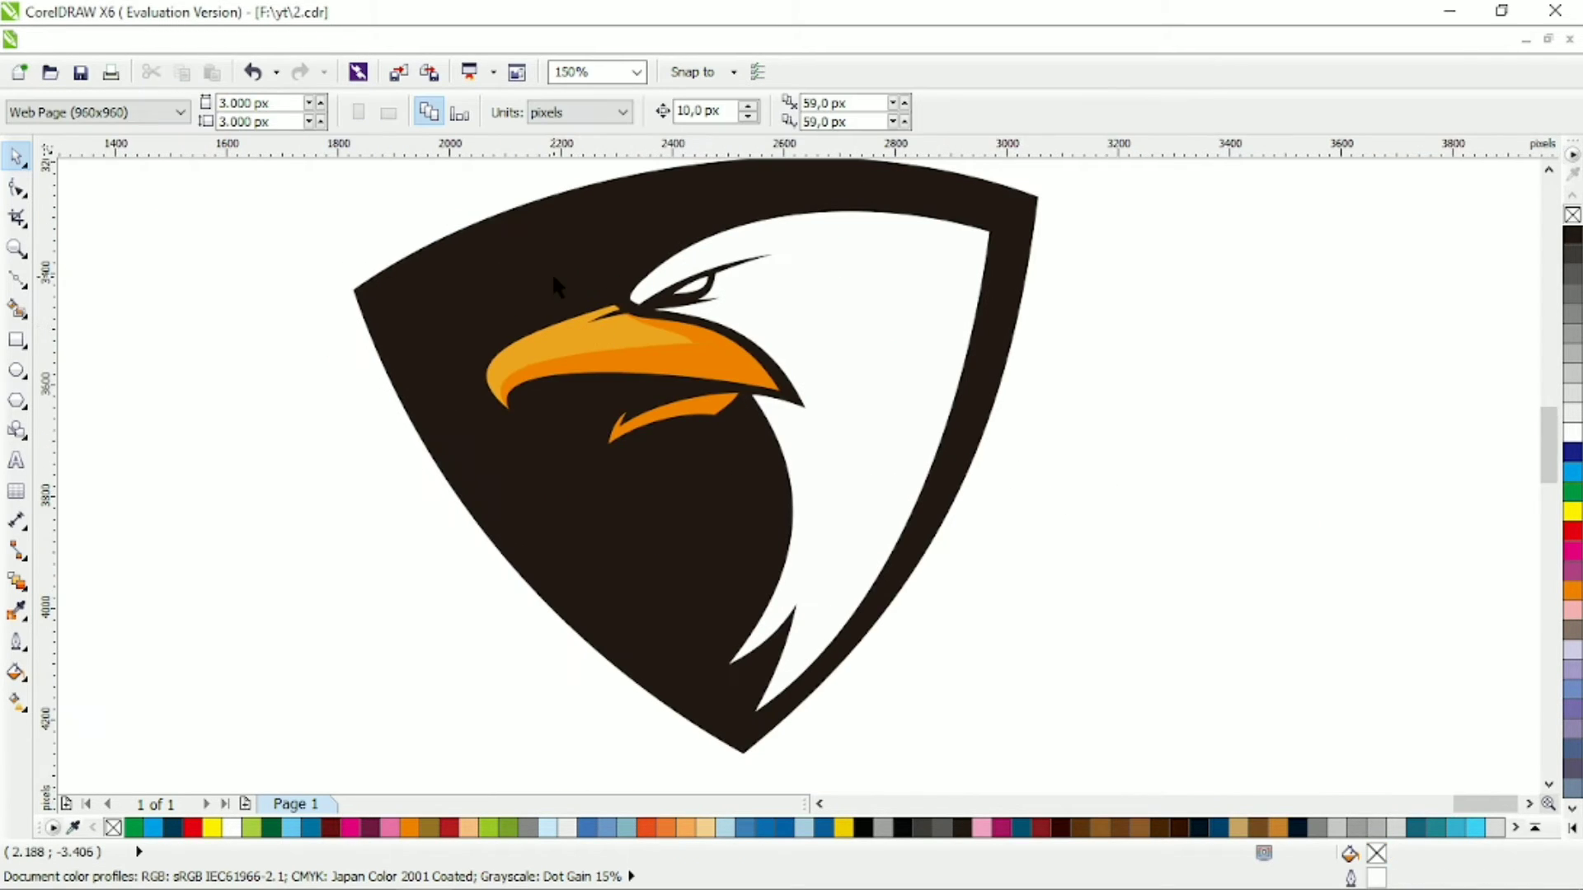
Draw a thin closed triangle across the rear upper edge of the beak highlight.
scroll(554, 284, up, 2)
click(17, 279)
scroll(720, 328, up, 1)
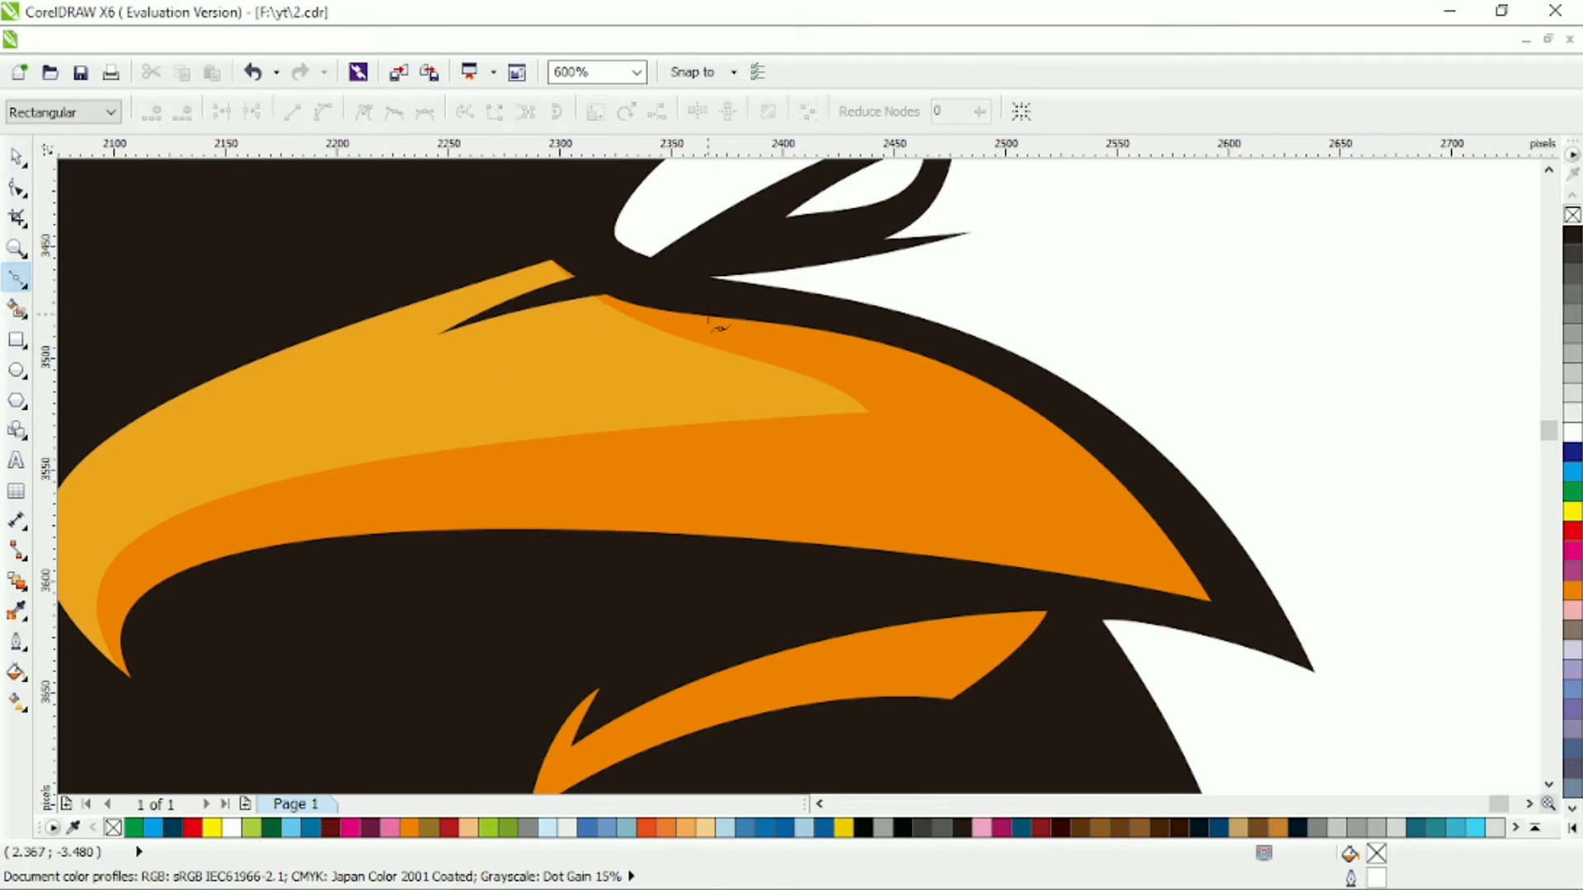
click(594, 356)
click(748, 337)
click(863, 377)
Trim the triangle out of the beak highlight to form a notch and delete the triangle.
click(16, 156)
shift+click(503, 410)
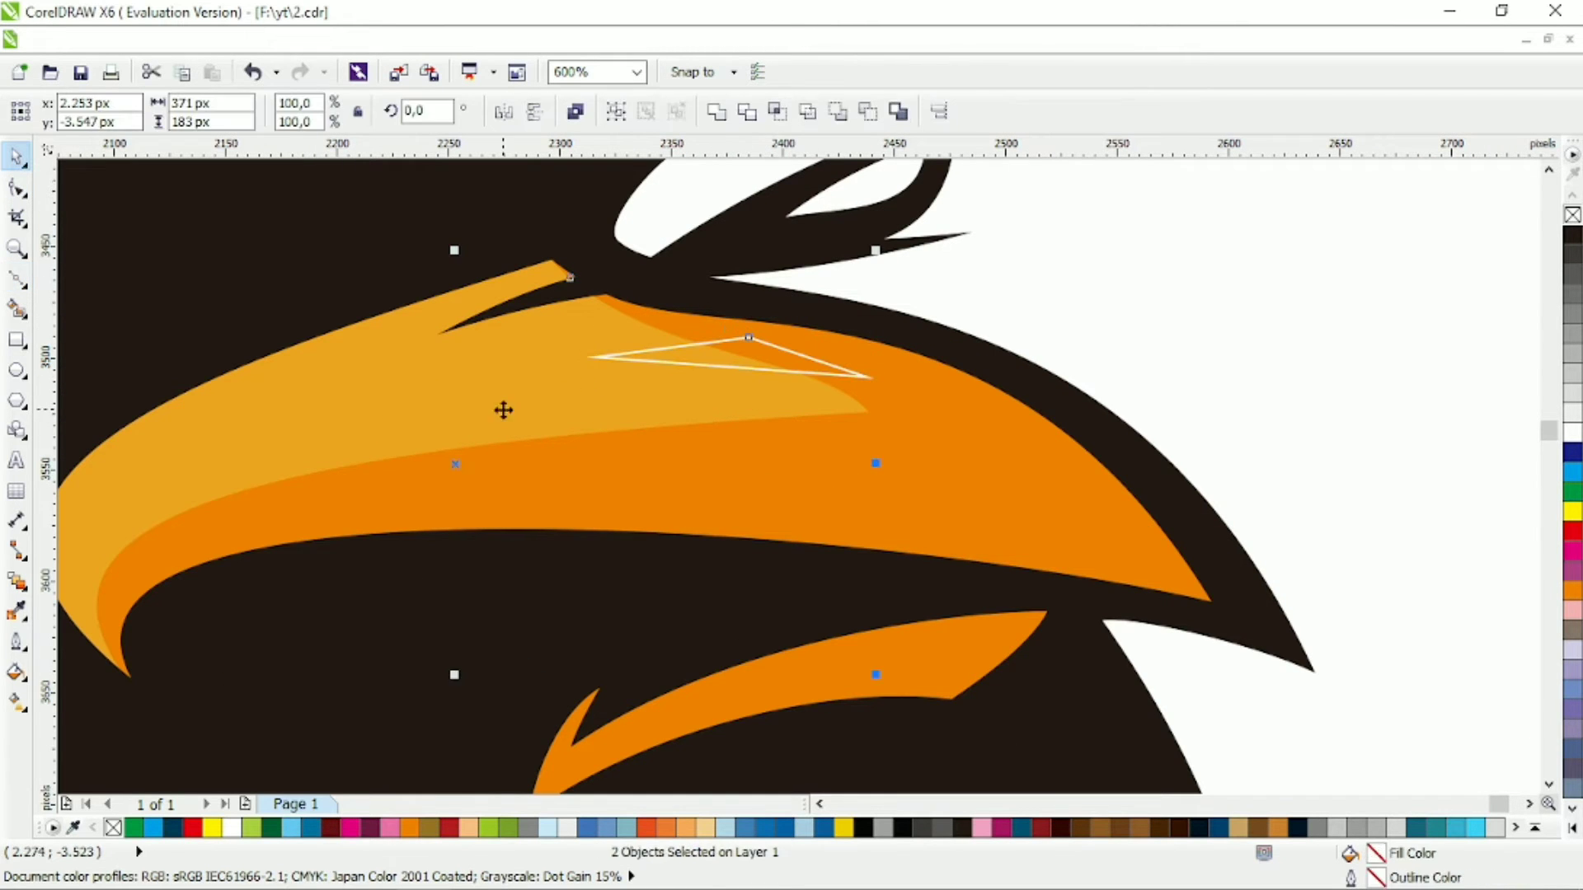
click(714, 113)
click(759, 347)
key(Delete)
Try filling the beak highlight with yellow C7 M22 Y78 K0 and undo the colour change.
scroll(758, 350, down, 2)
click(821, 424)
scroll(821, 424, up, 1)
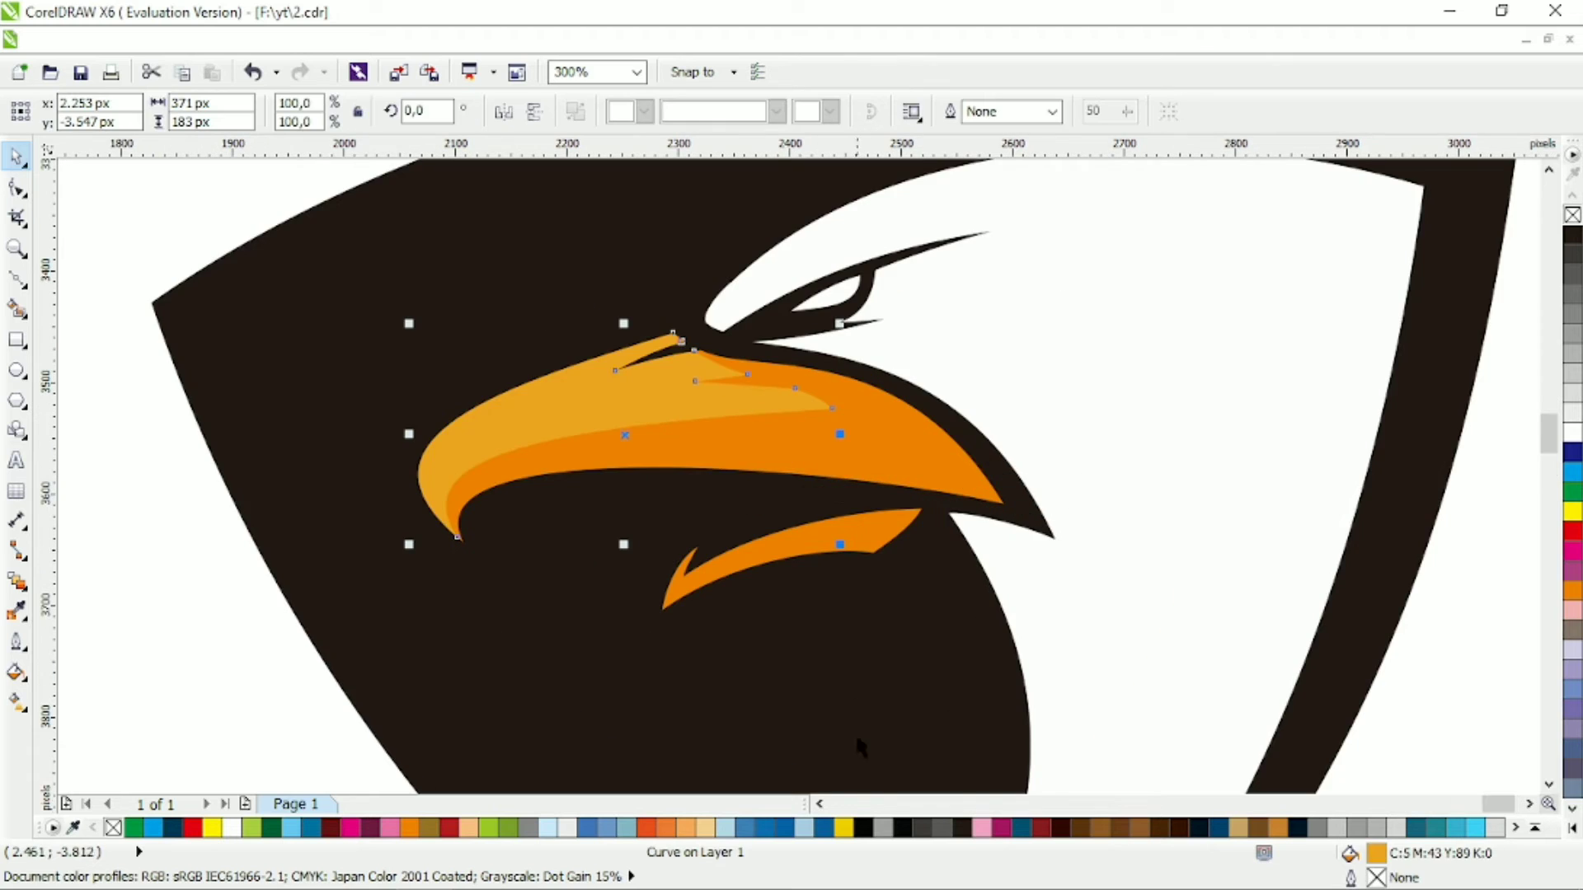
scroll(830, 583, down, 1)
double_click(1378, 860)
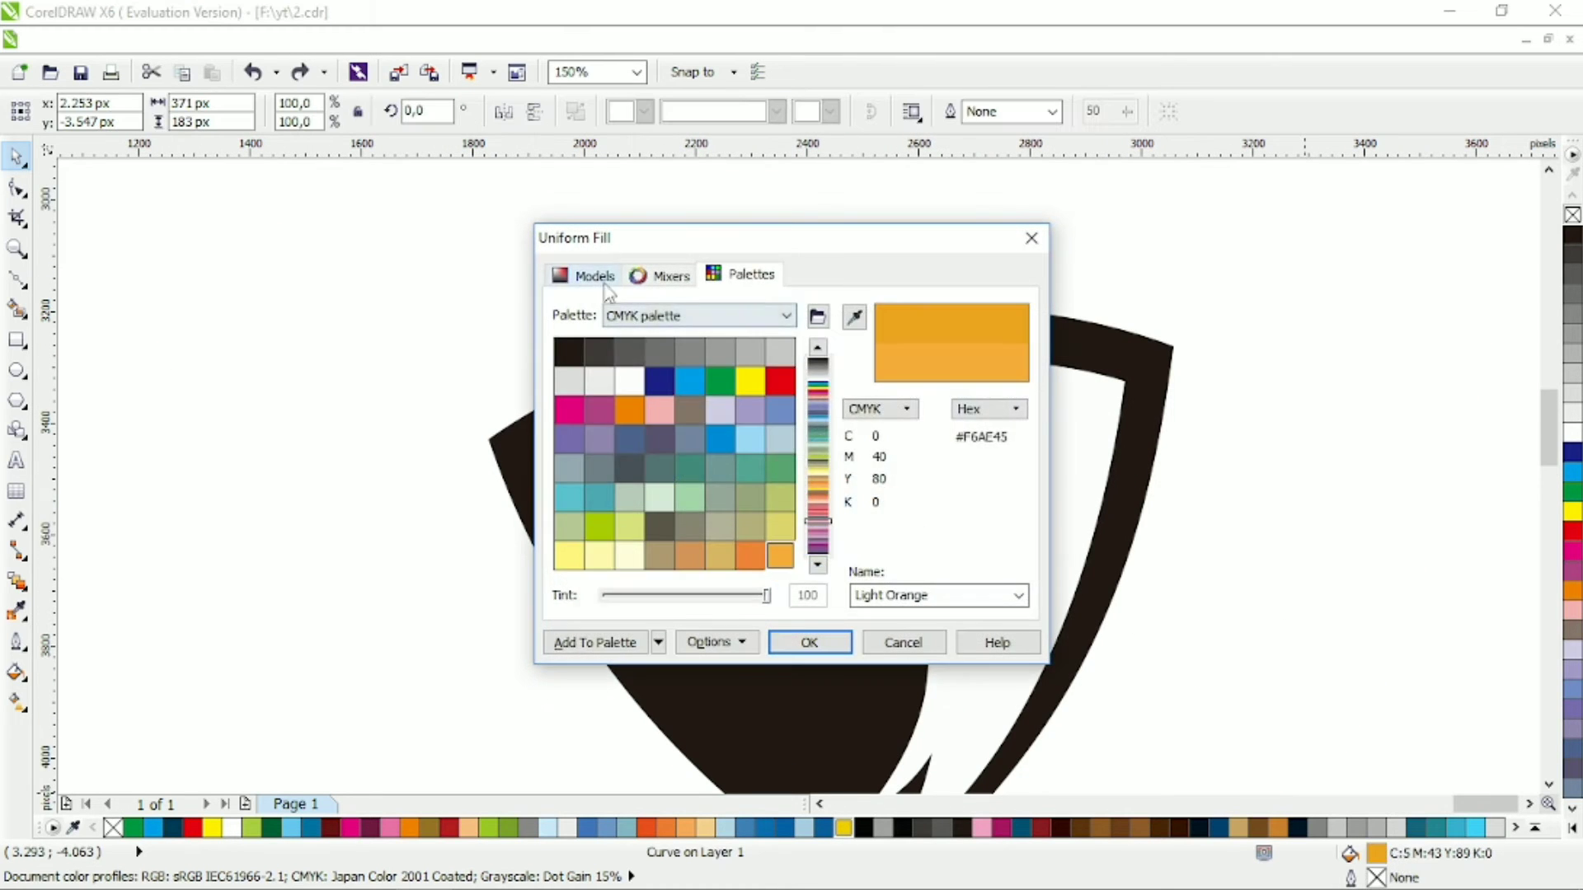
click(576, 275)
click(742, 363)
click(719, 358)
click(821, 577)
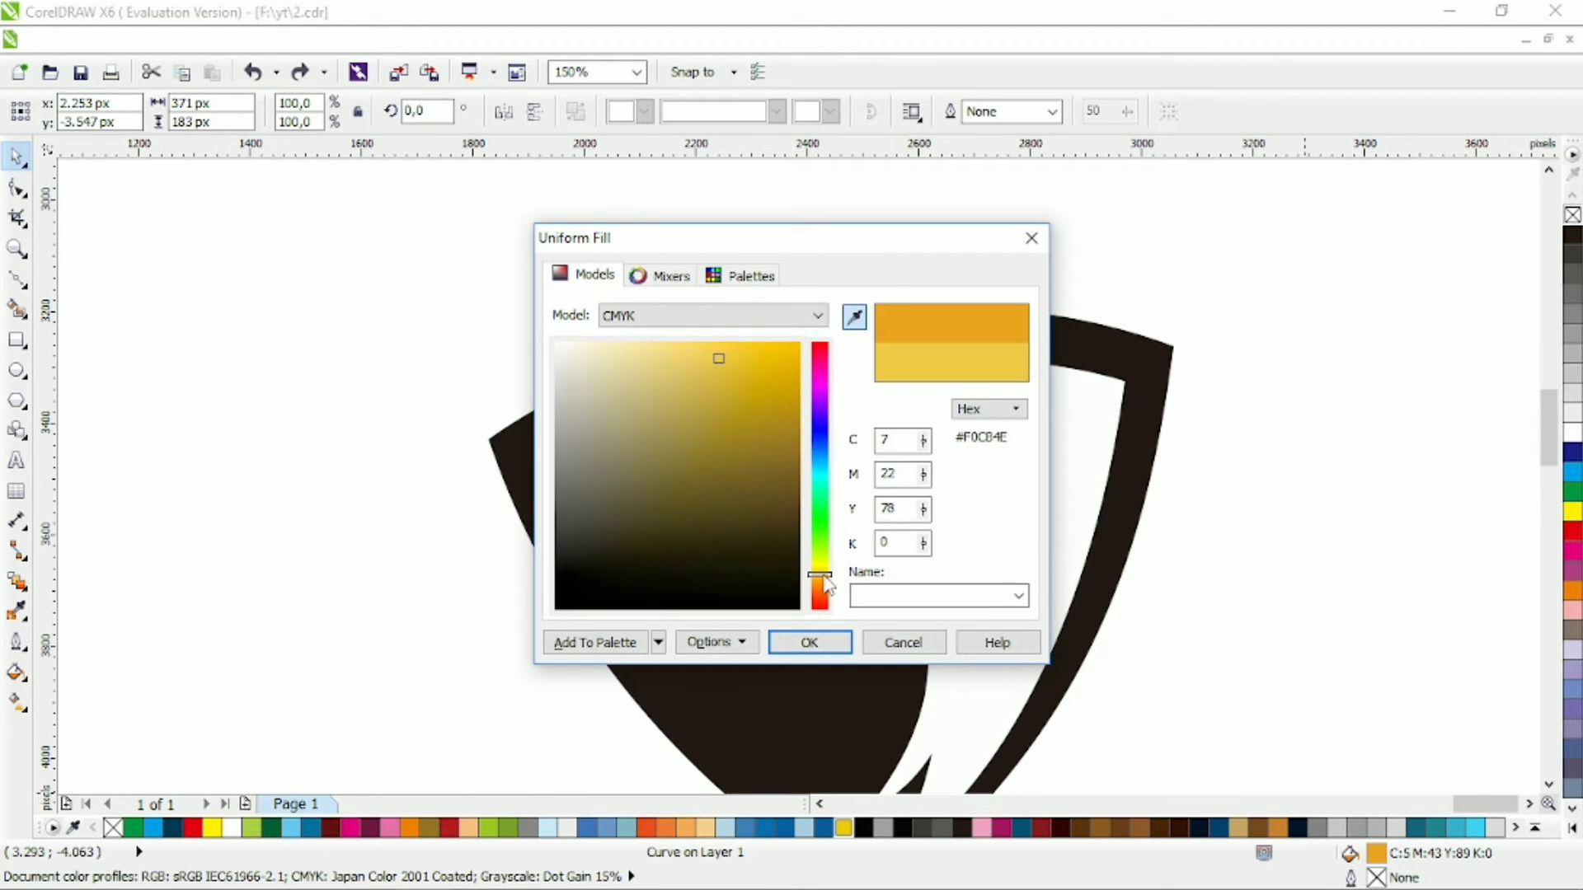
click(808, 642)
click(1219, 635)
key(ctrl+z)
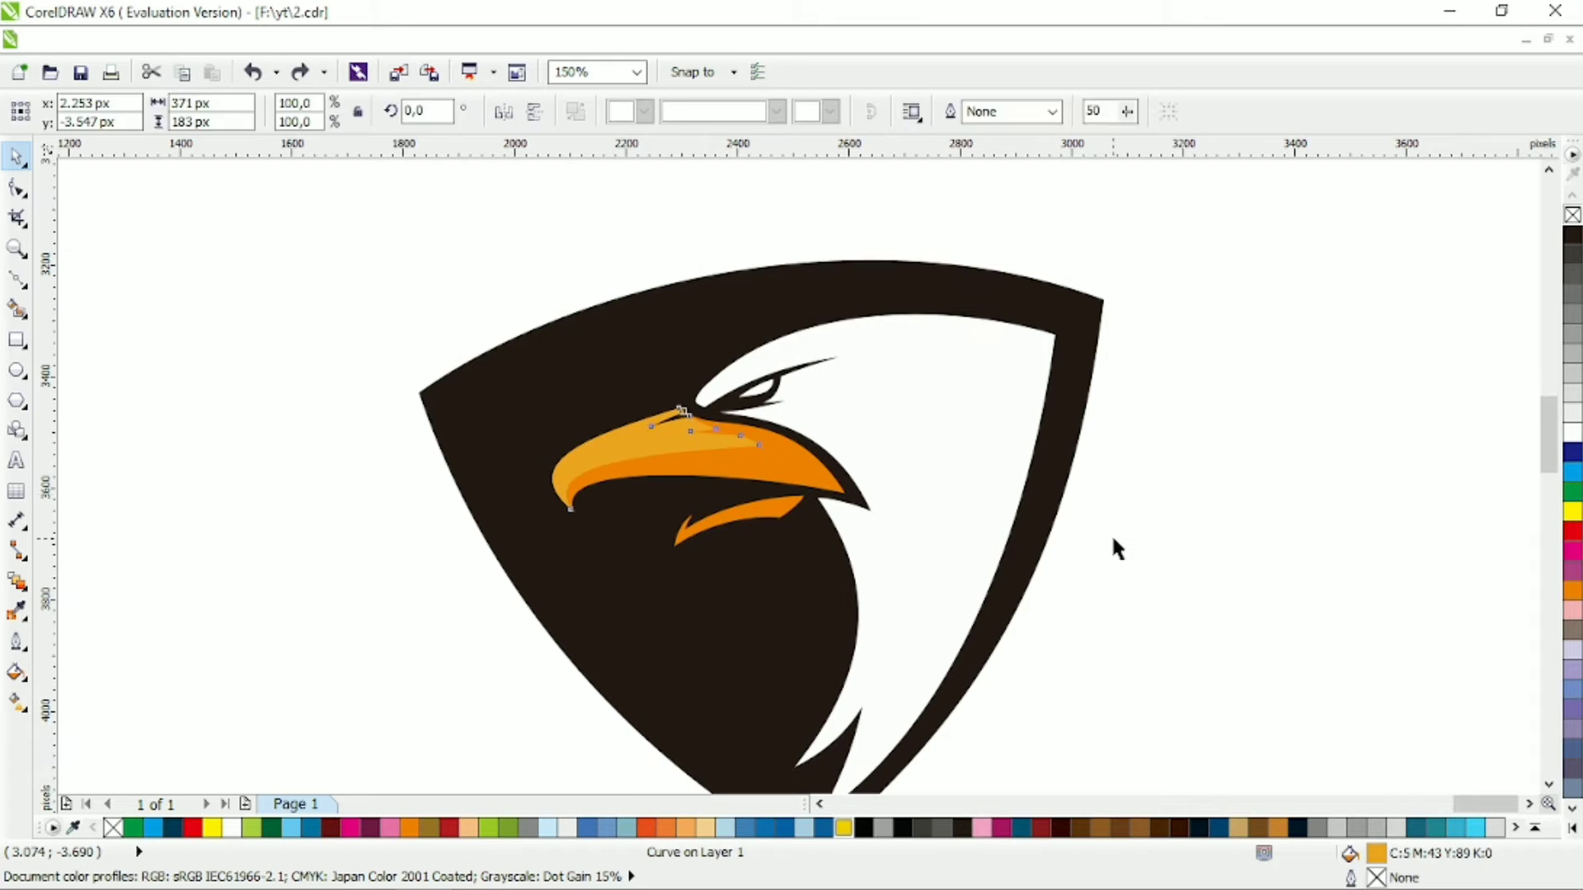
Fill the beak highlight with a paler, less saturated tint of its current orange.
double_click(1379, 866)
click(575, 273)
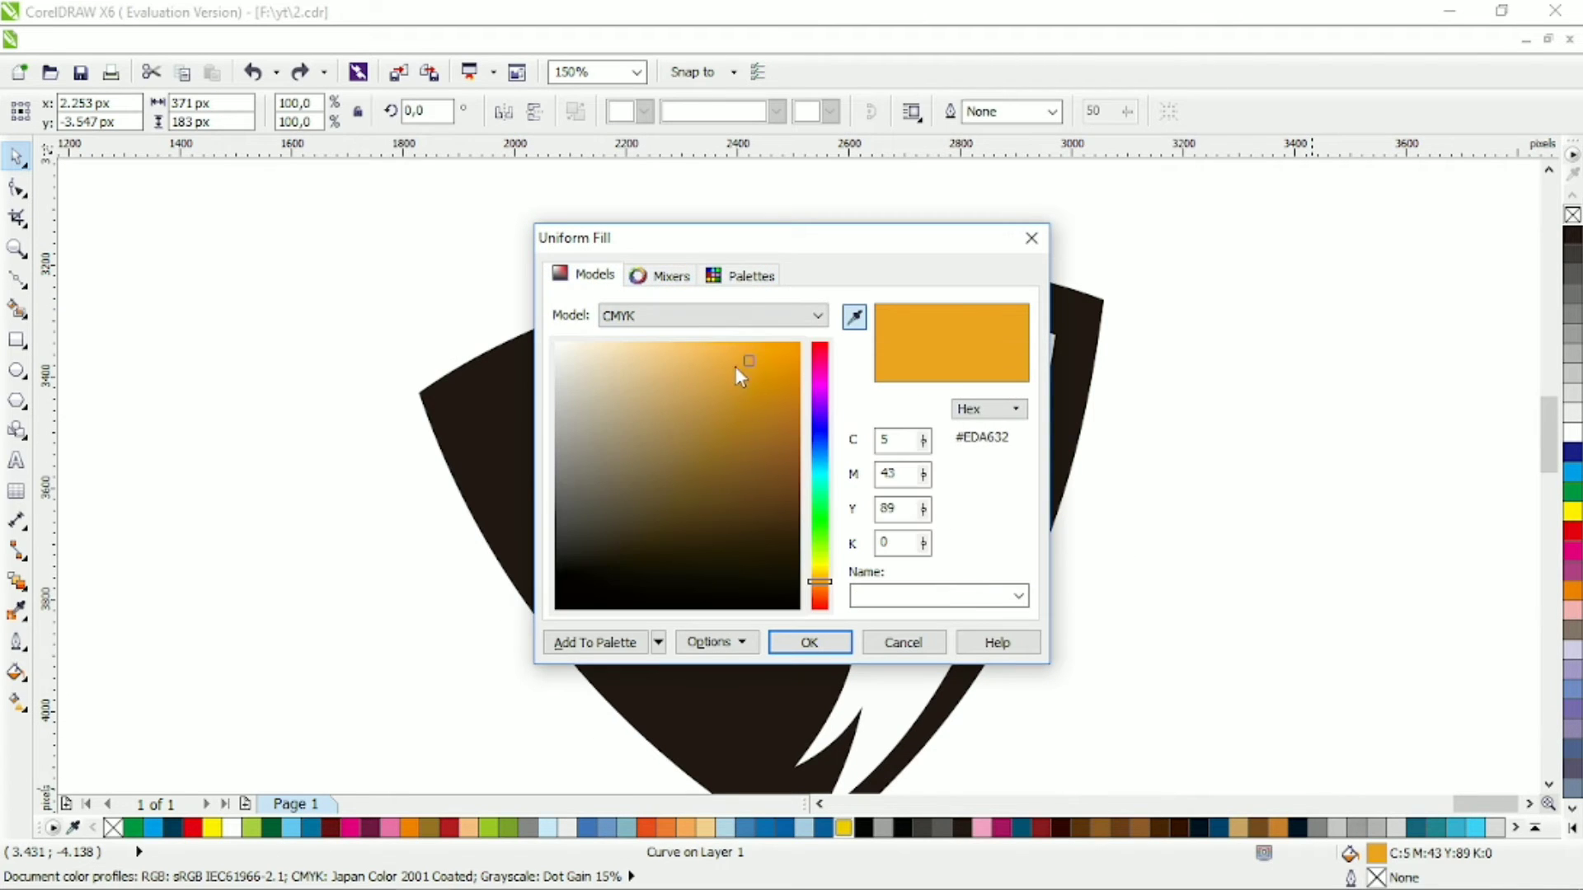
click(712, 354)
key(Return)
click(1092, 565)
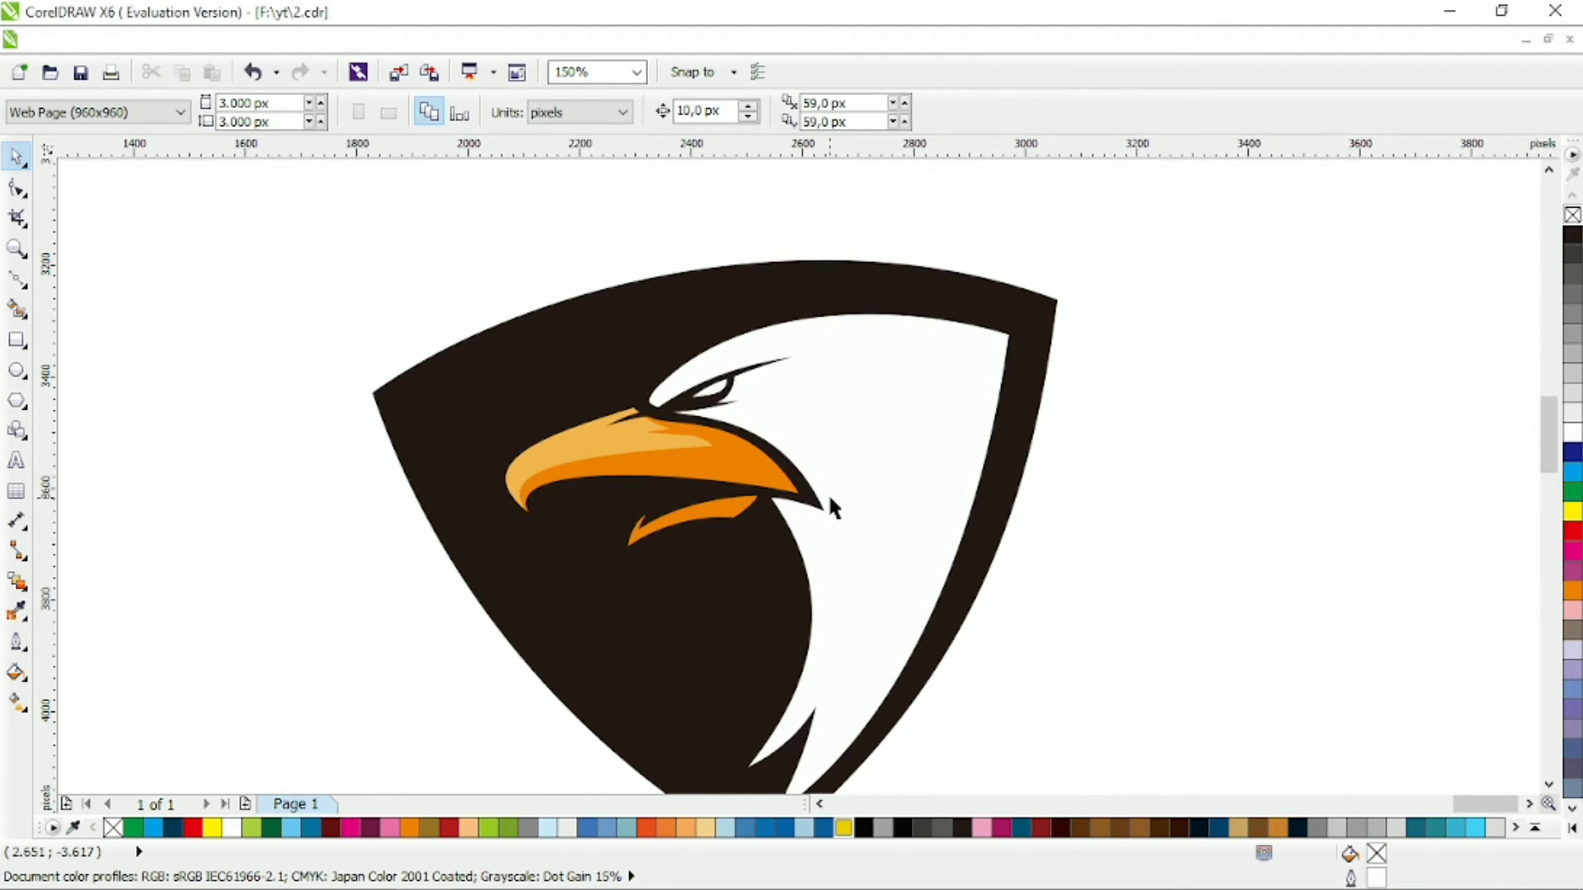
key(F5)
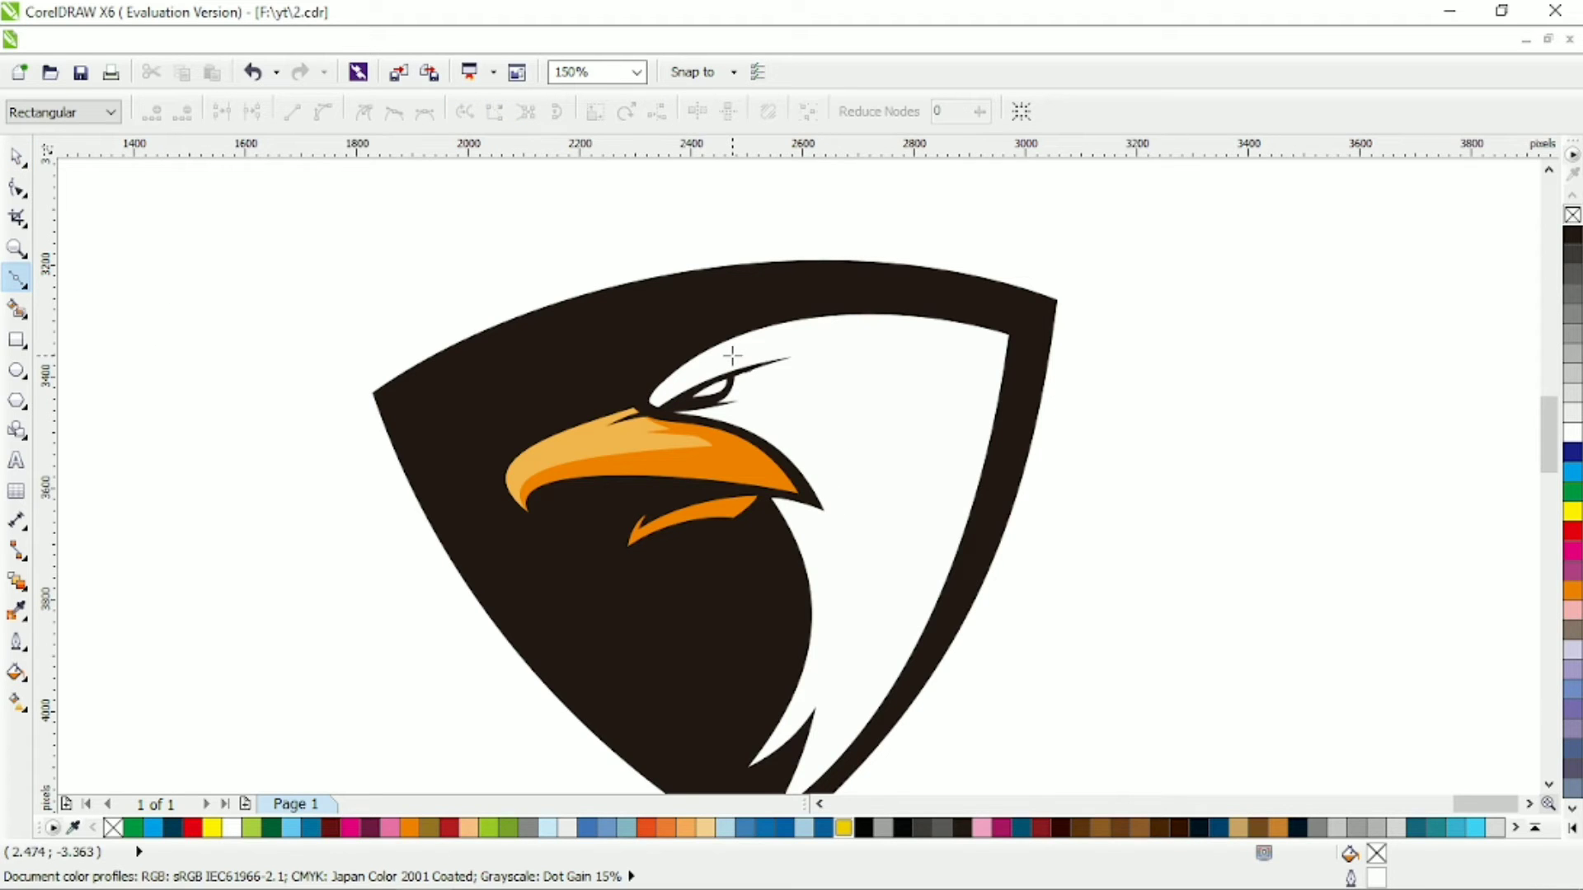
click(1027, 580)
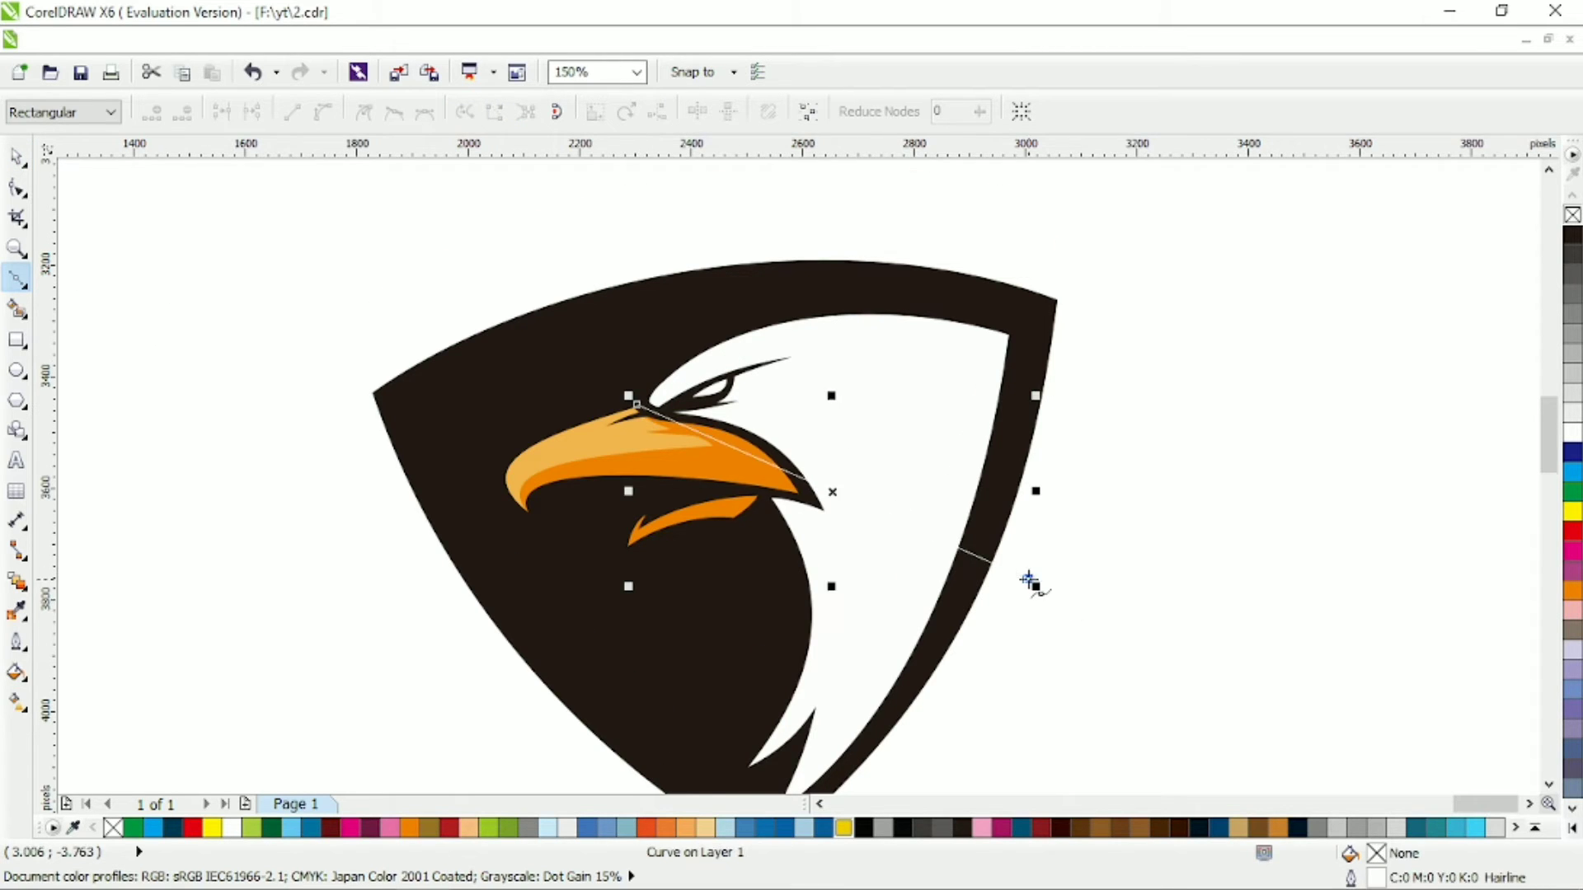
scroll(786, 770, down, 2)
key(Escape)
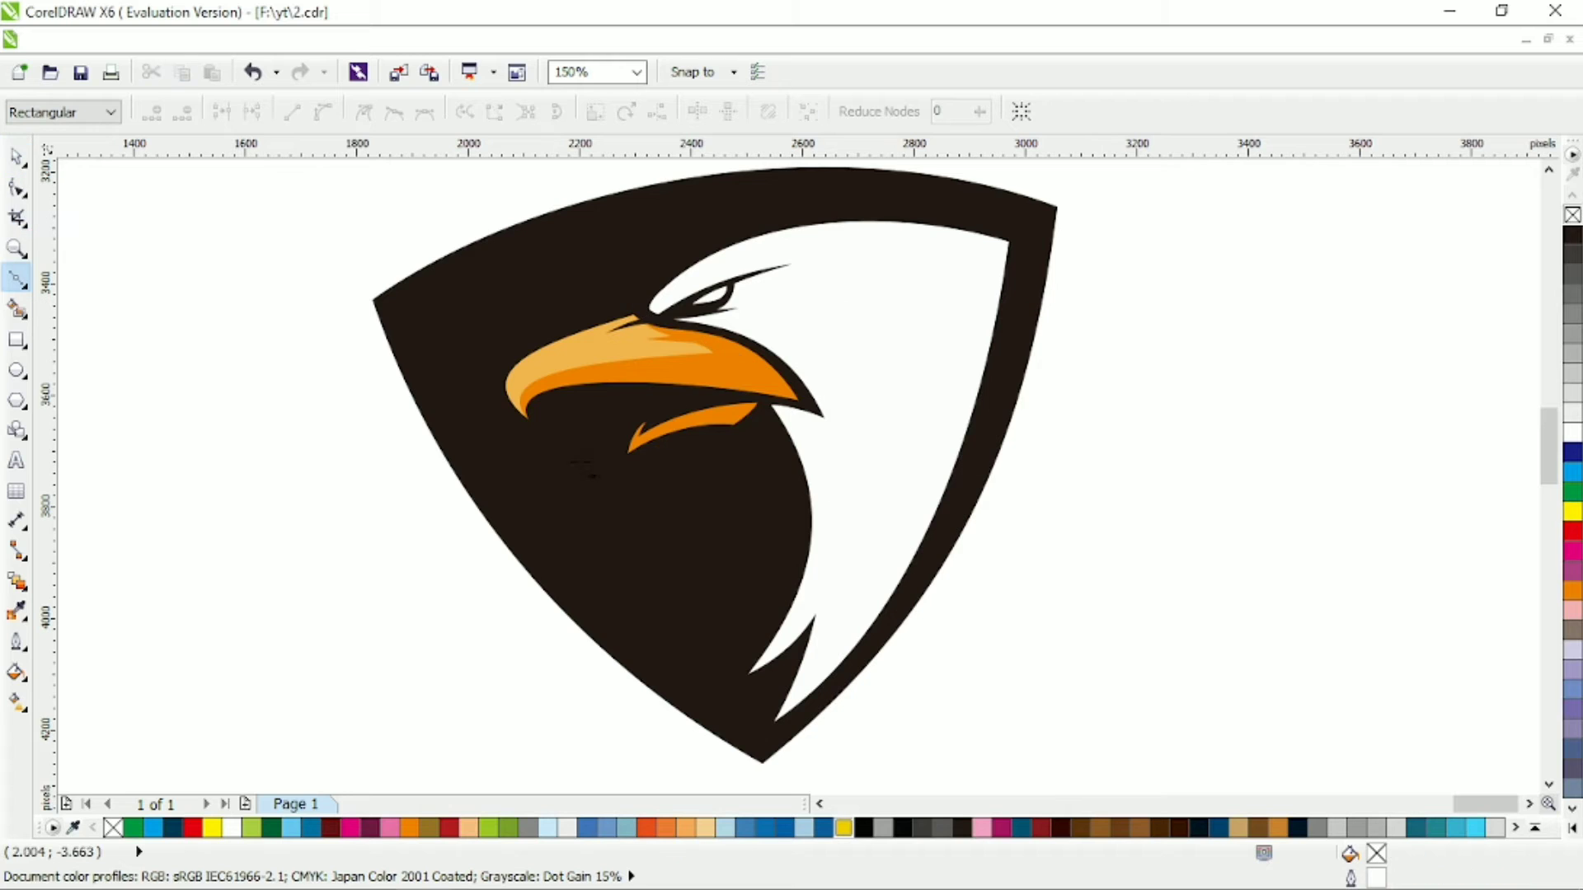
Draw a narrow spike about 93 by 383 px at the neck's rear edge, curve its sides and trim it out of the white head.
drag(891, 523, 907, 659)
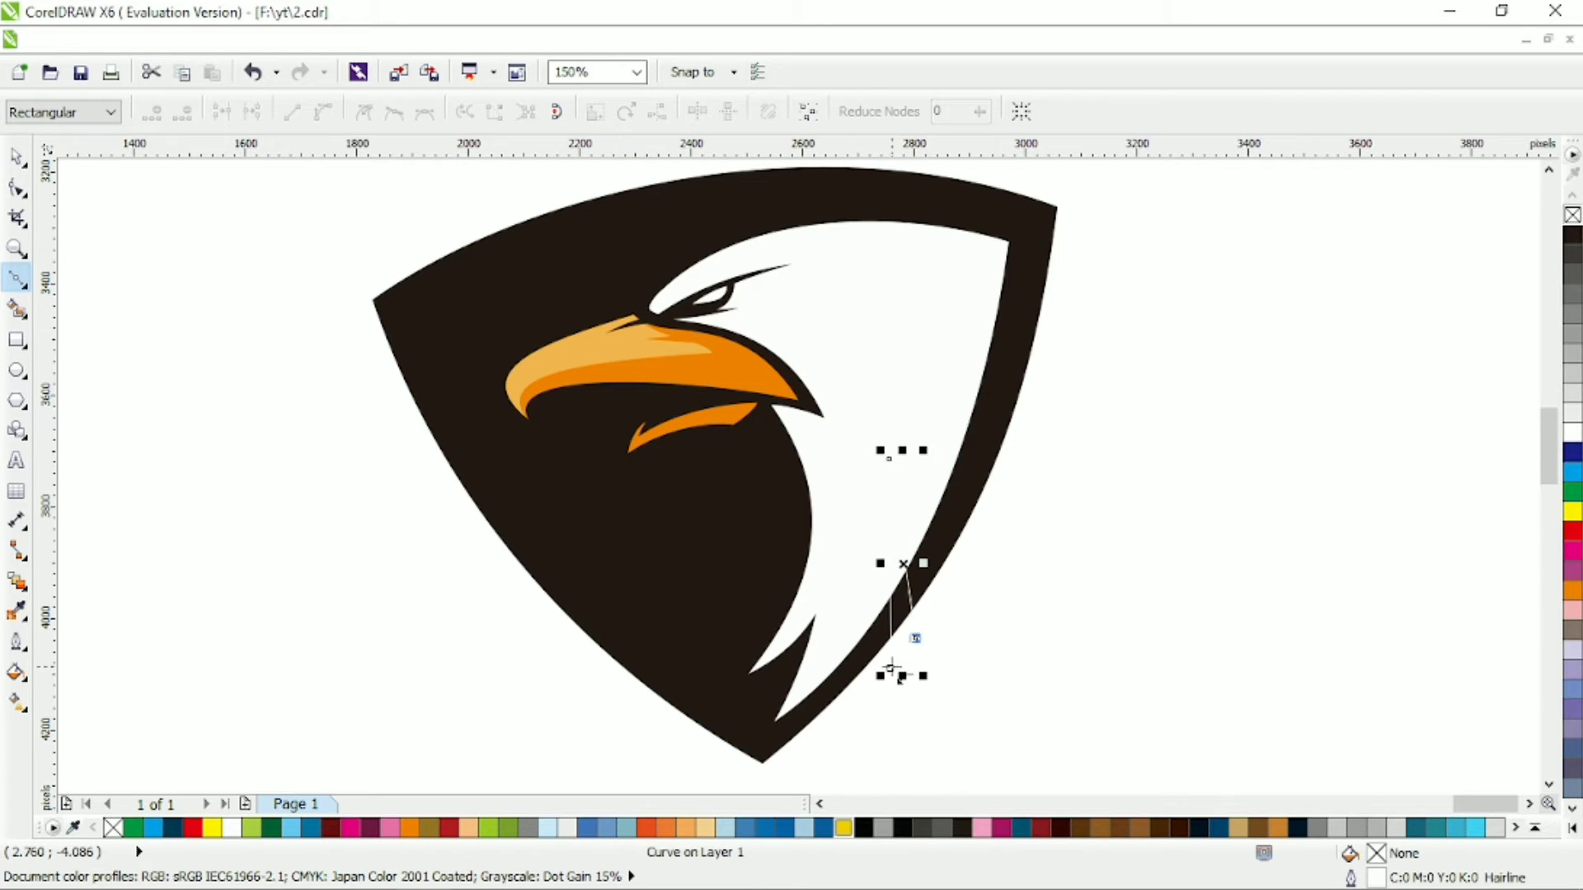
click(16, 188)
drag(660, 336, 1037, 725)
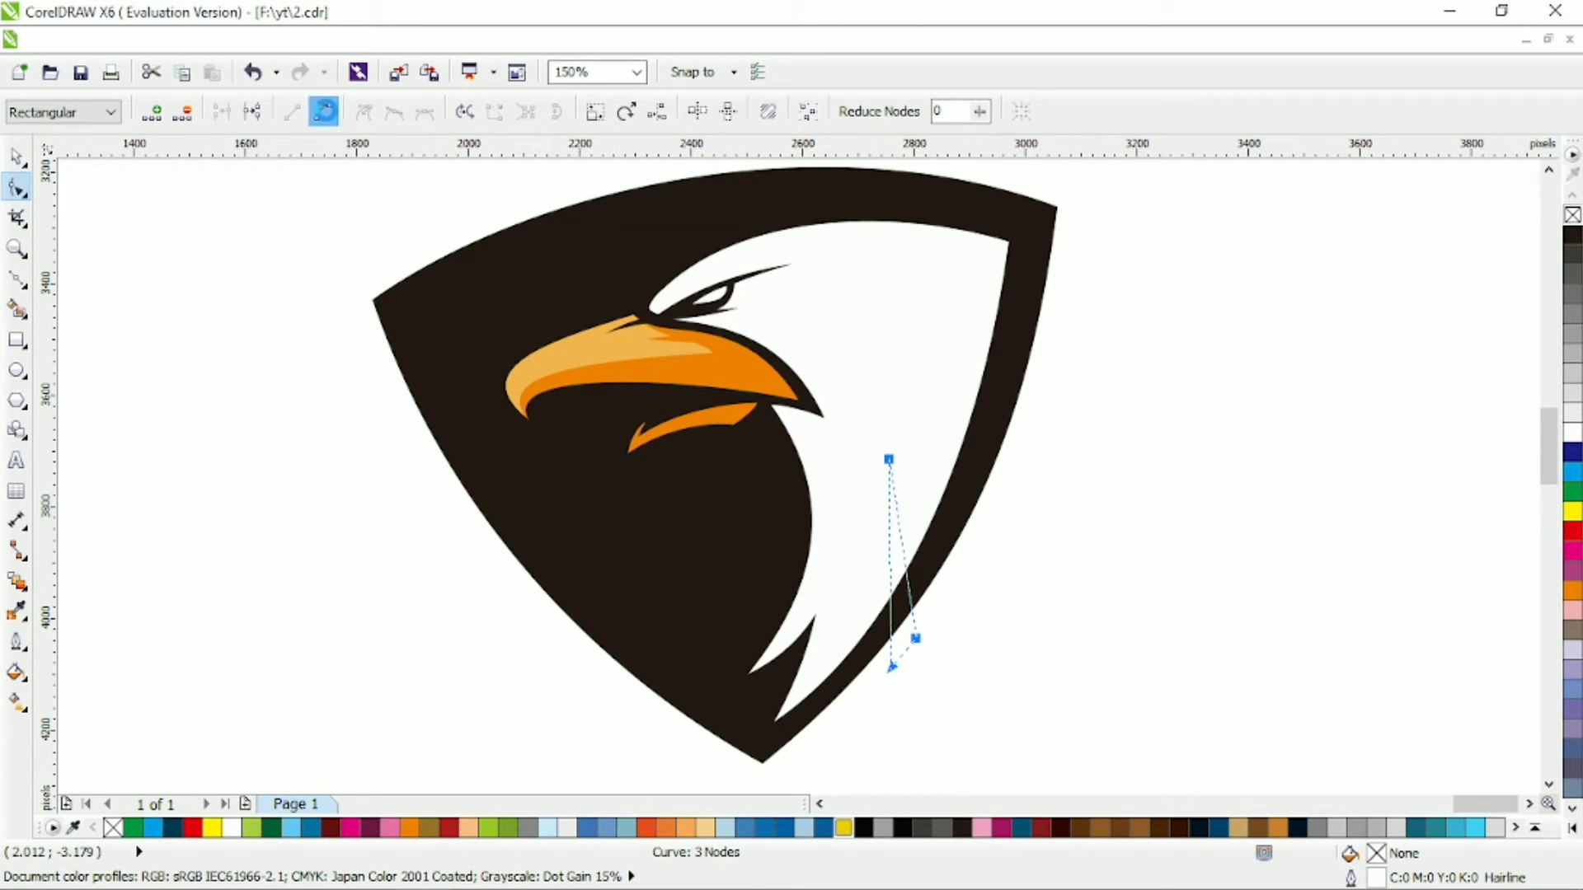
click(906, 554)
drag(913, 565, 923, 569)
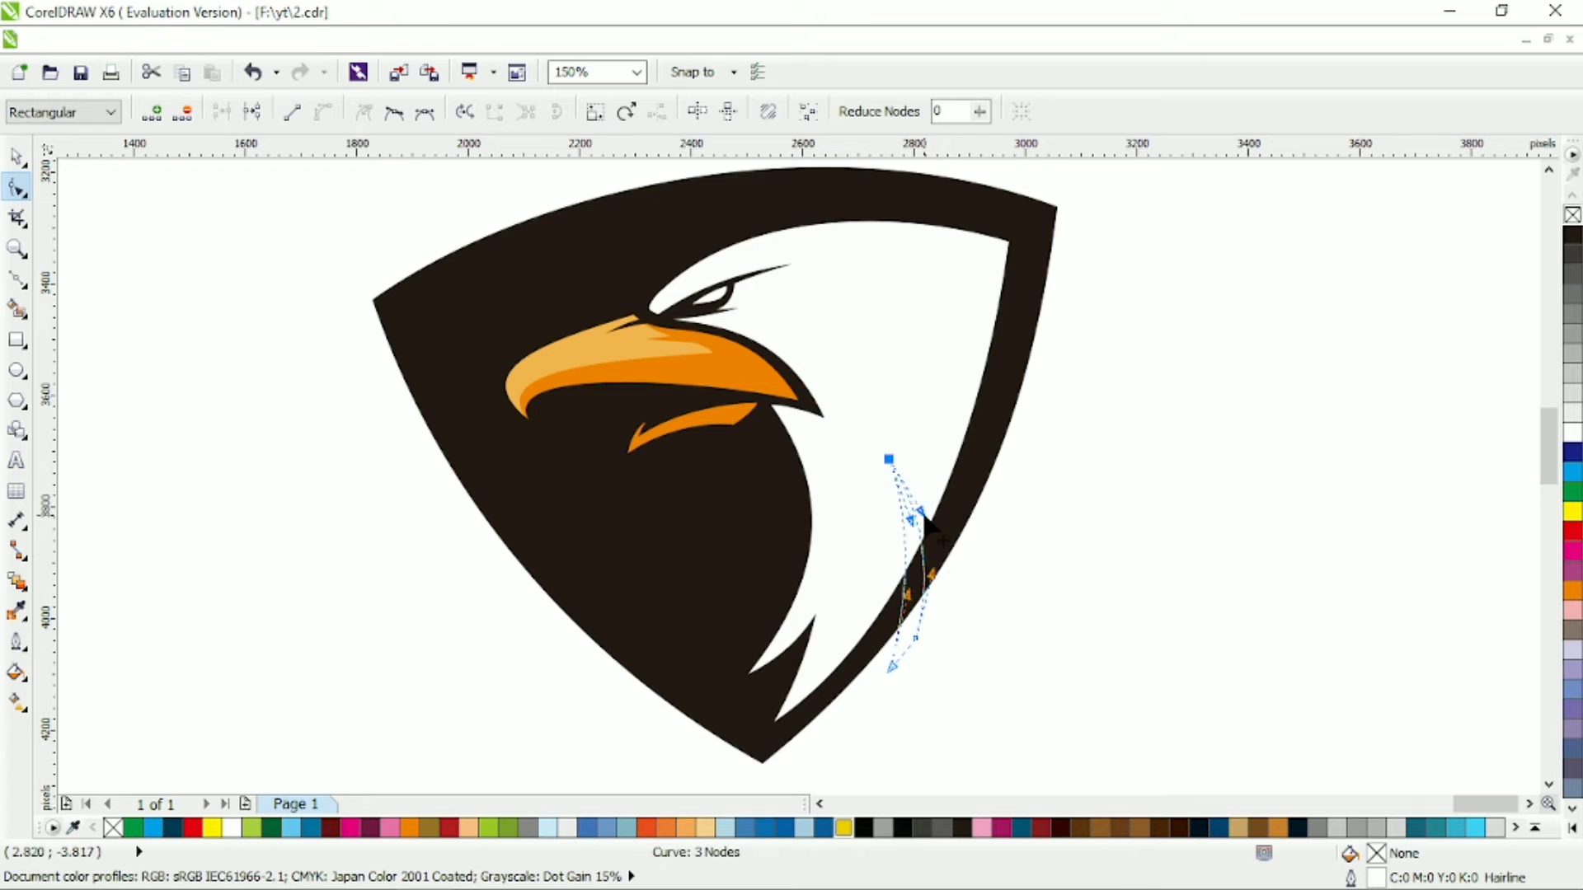
mouse_move(899, 653)
mouse_down()
mouse_move(881, 681)
mouse_move(908, 622)
mouse_move(899, 643)
mouse_up()
key(space)
click(1082, 577)
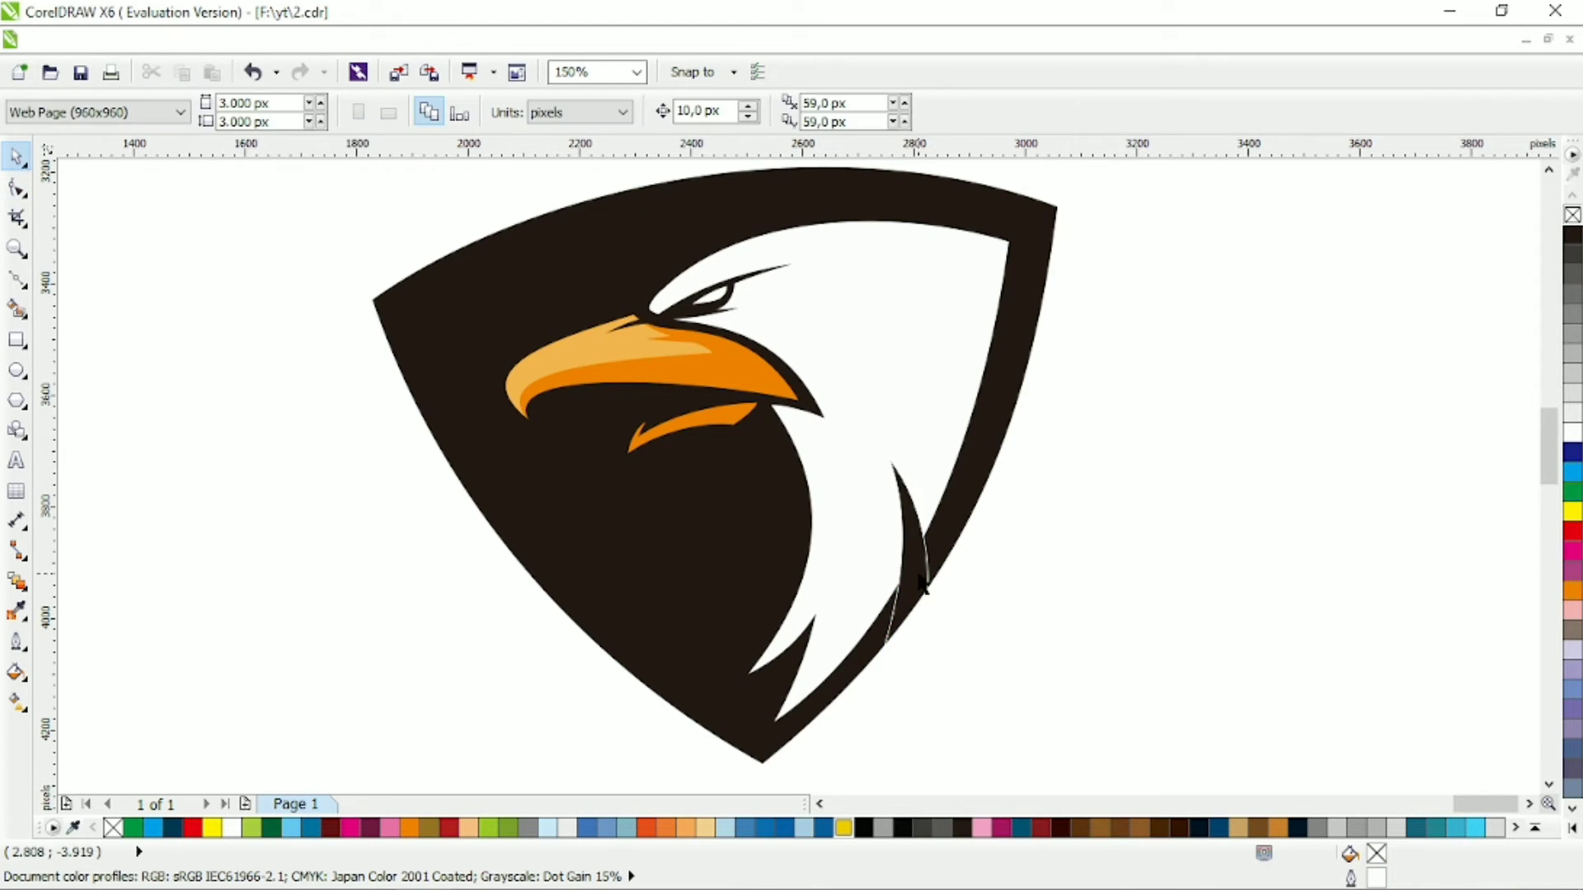
Move the spike up the rear edge, outline it in 90% black, enlarge and tilt it, and trim it out of the white head.
drag(921, 580, 982, 486)
right_click(1572, 254)
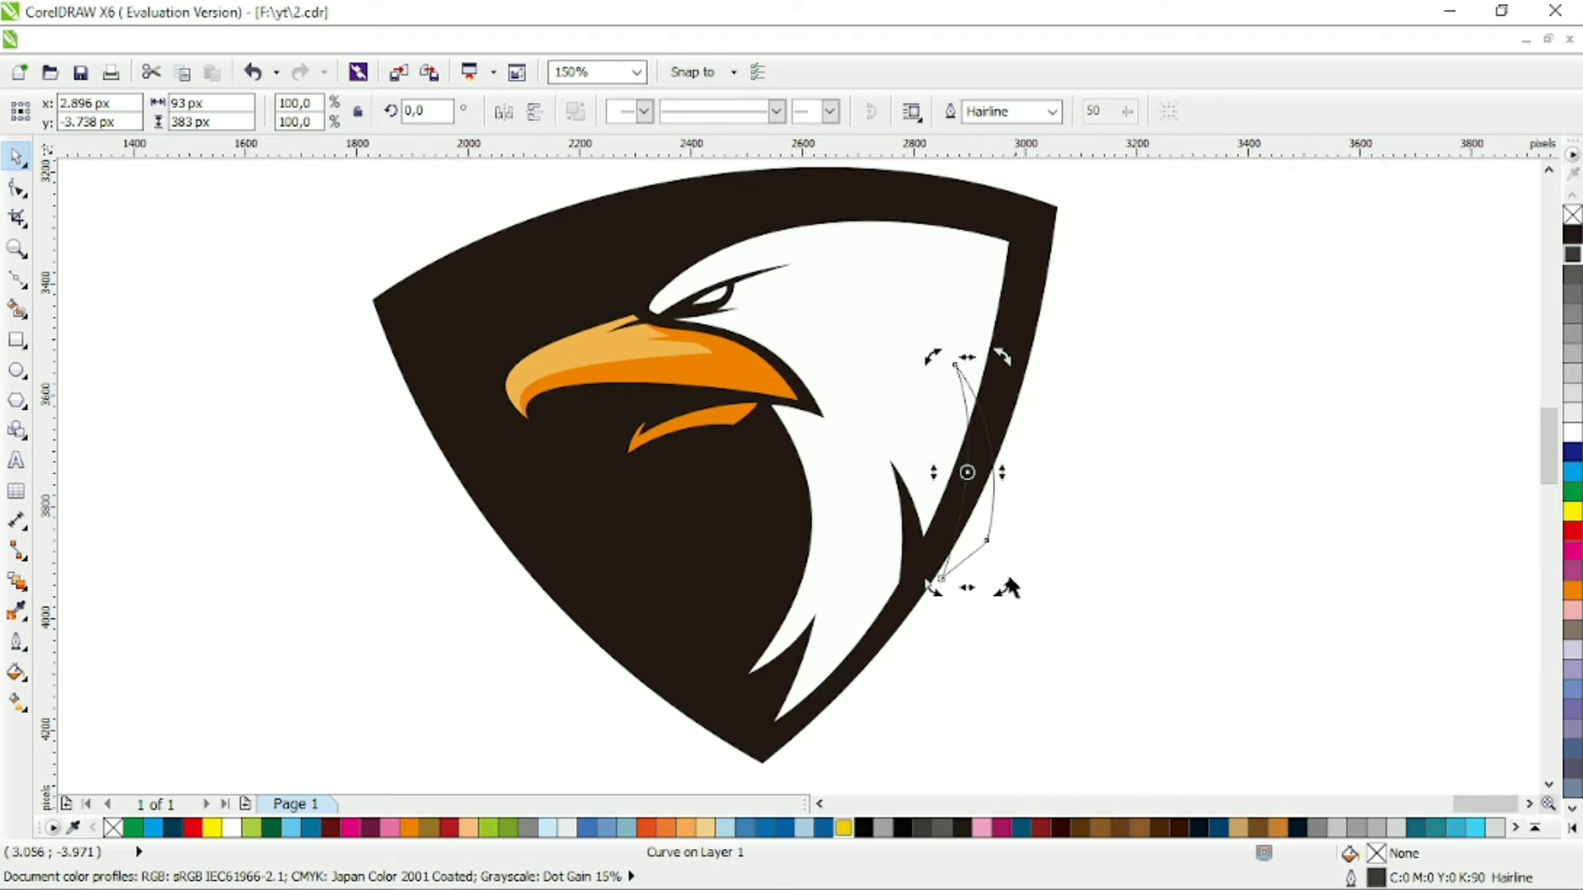
click(992, 529)
click(990, 523)
click(989, 523)
drag(1001, 586, 1053, 558)
drag(1011, 523, 999, 493)
drag(1019, 555, 1062, 664)
shift+click(907, 380)
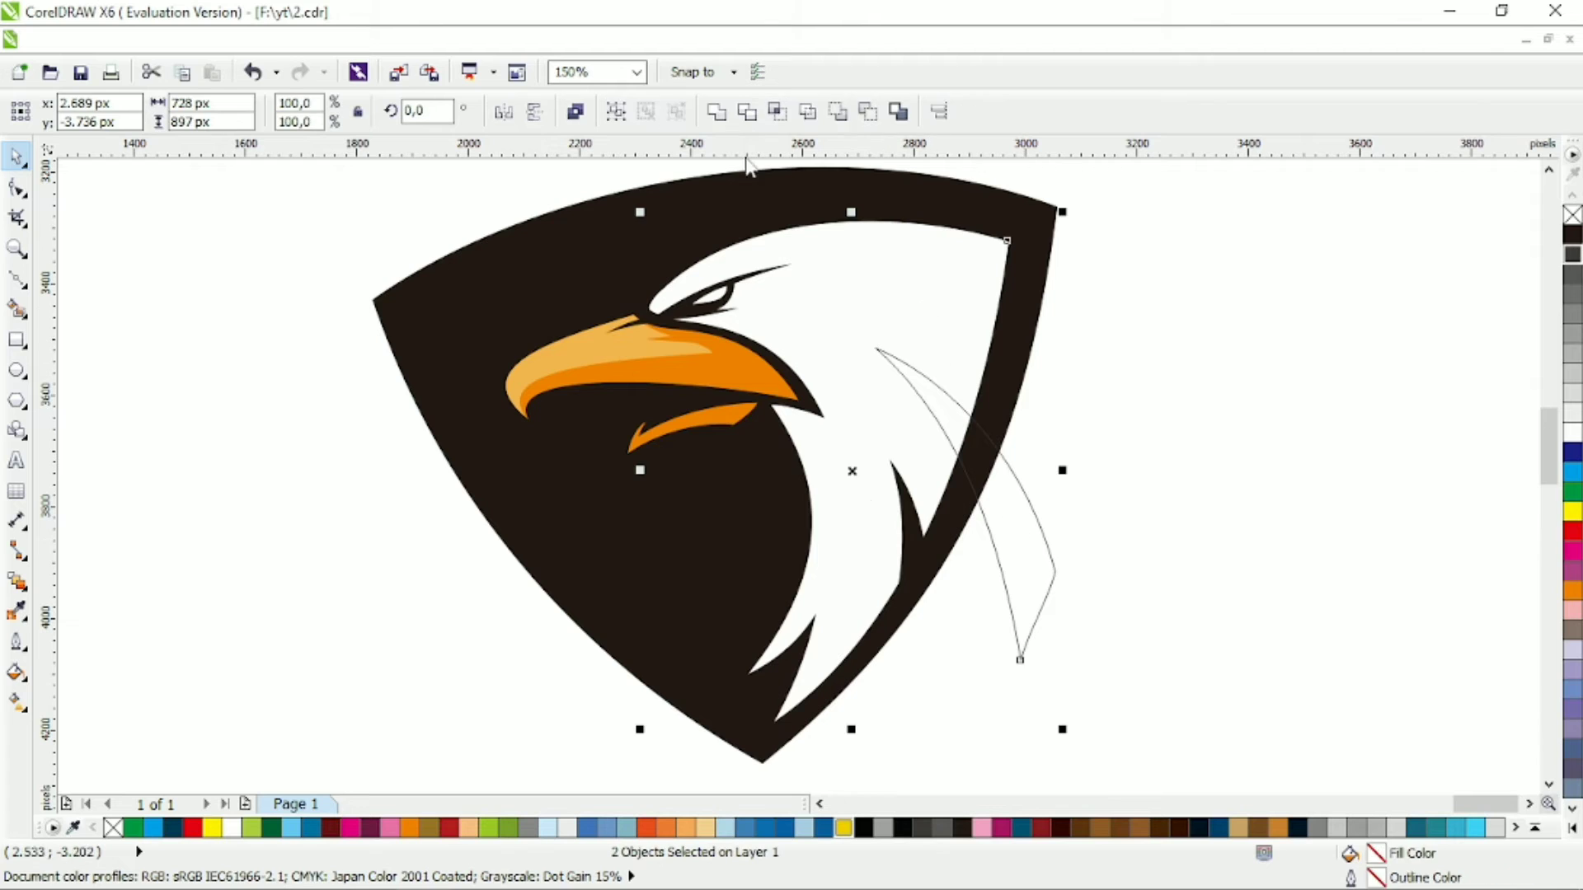
click(686, 112)
Shift the spike further up the rear edge and trim a smaller notch out of the white head.
click(1282, 460)
drag(1054, 569, 1106, 523)
click(1142, 577)
drag(1154, 635, 1179, 488)
Rotate the spike to about 68.5° and place it across the rear end of the crown.
drag(1207, 549, 1299, 504)
drag(1179, 404, 1147, 339)
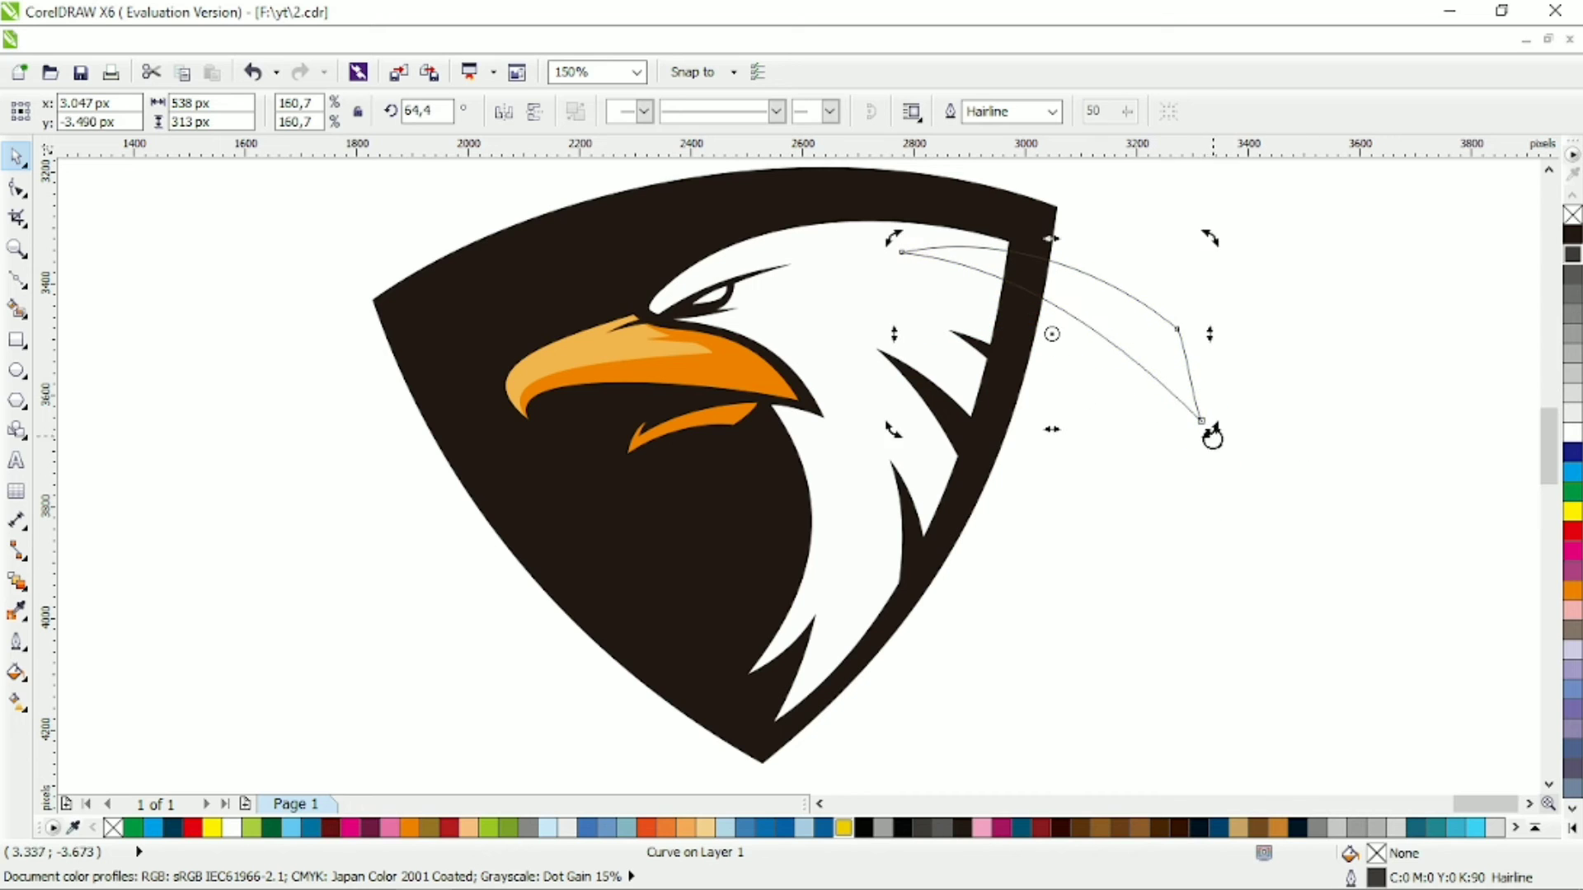
drag(1211, 434, 1230, 426)
drag(1172, 358, 1181, 295)
Adjust the curve of the spike's lower edge and trim the spike out of the crown's rear end.
click(17, 188)
click(872, 239)
click(1058, 306)
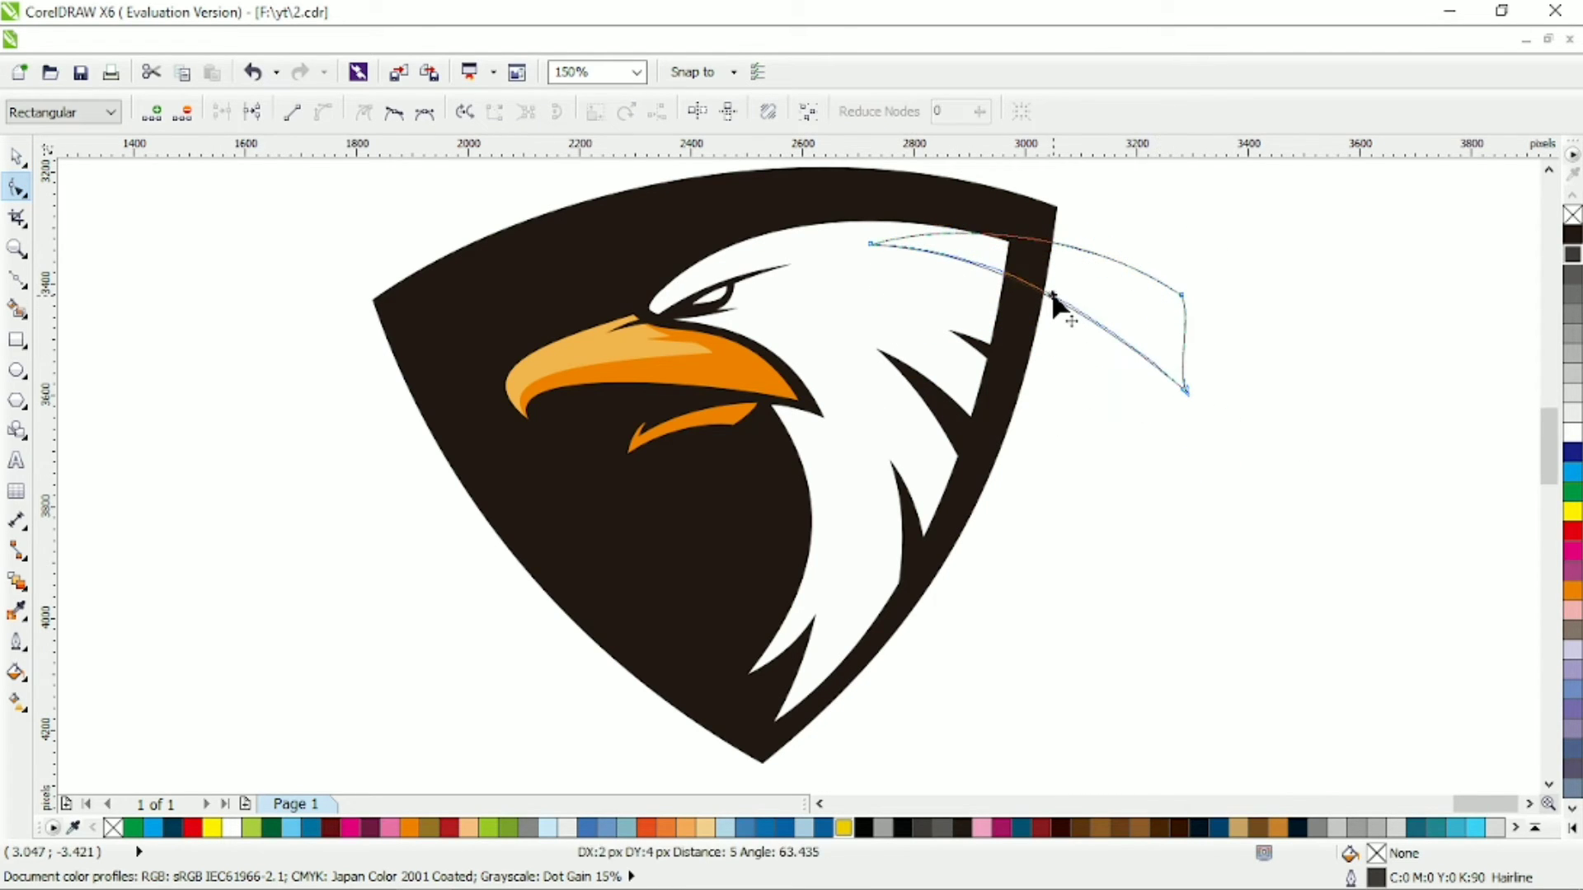
click(16, 156)
shift+click(897, 283)
click(849, 112)
Raise and tilt the spike over the crown's upper edge, trim a small notch out of the white head and delete the spike.
drag(1122, 299, 1168, 271)
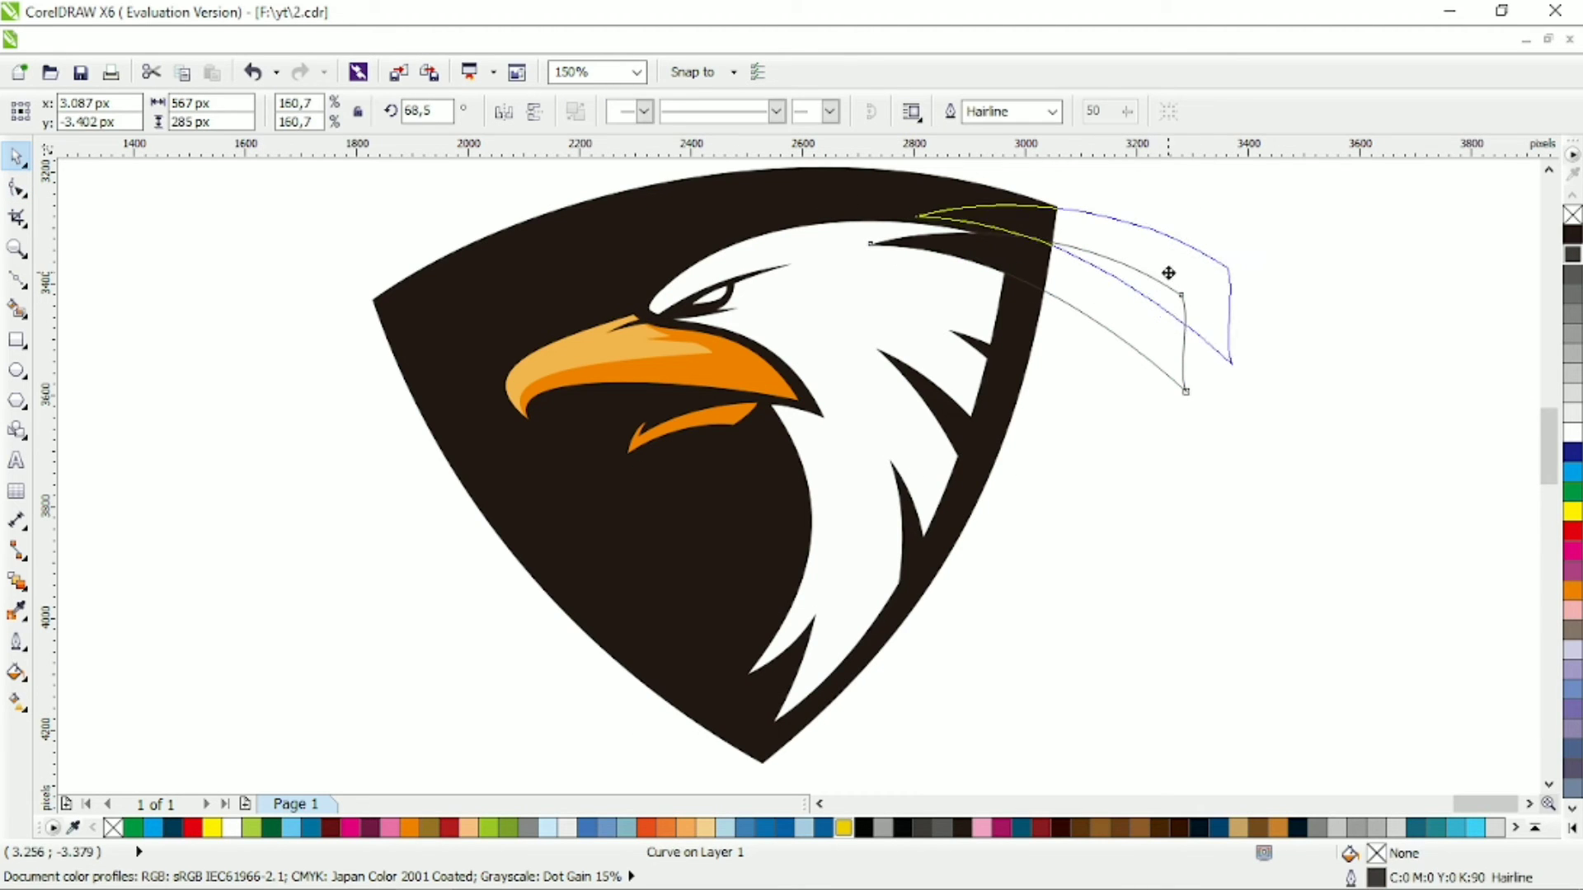
click(1234, 364)
drag(1237, 373, 1189, 256)
shift+click(940, 268)
click(747, 113)
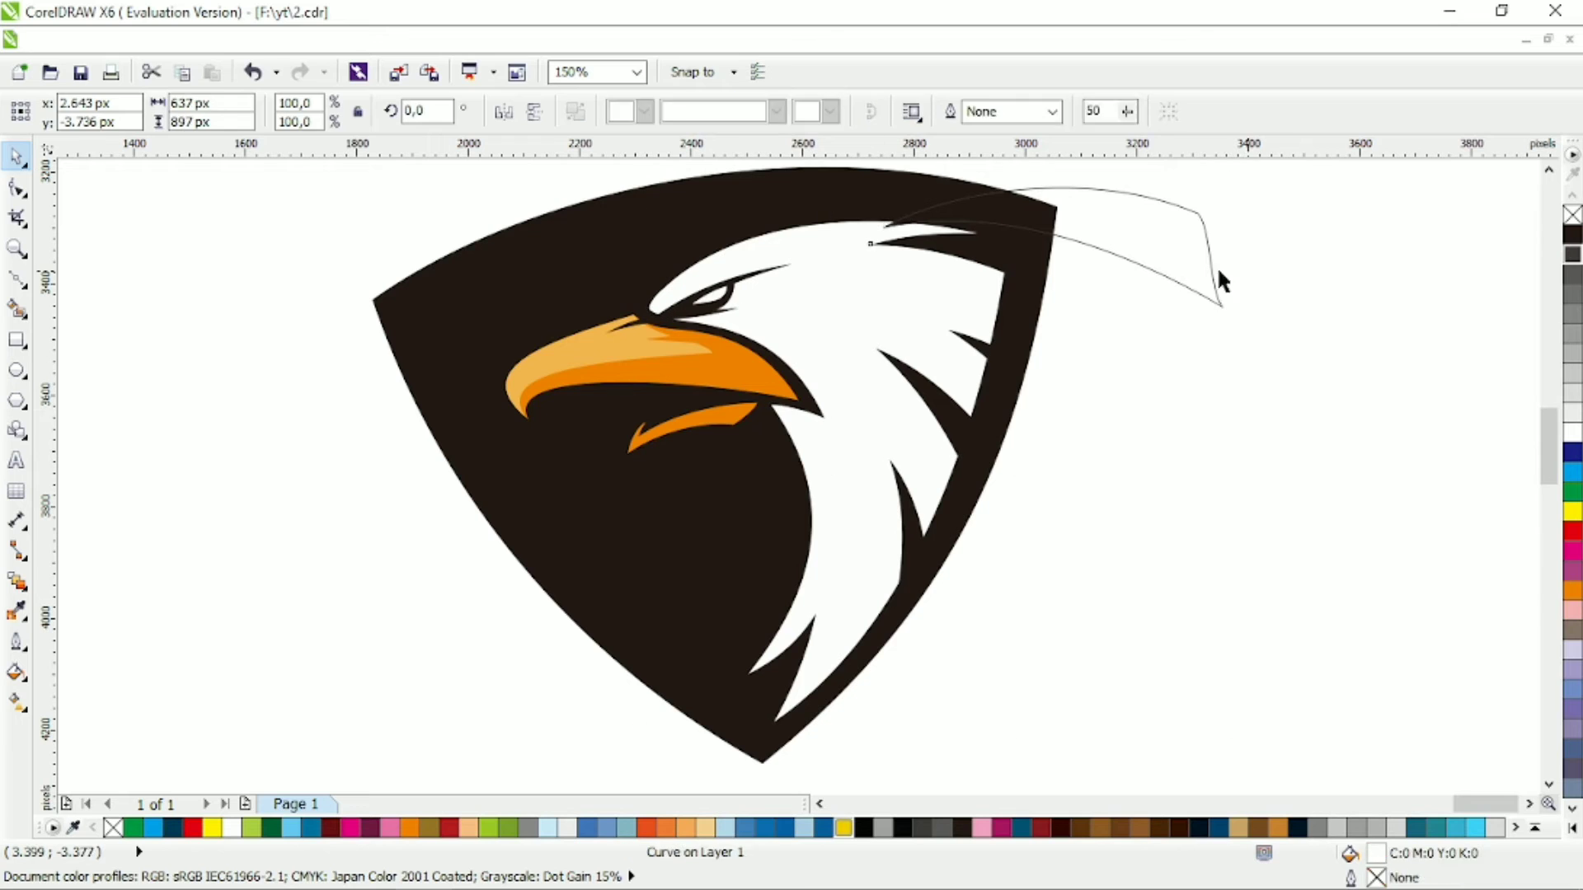
click(1216, 276)
key(Delete)
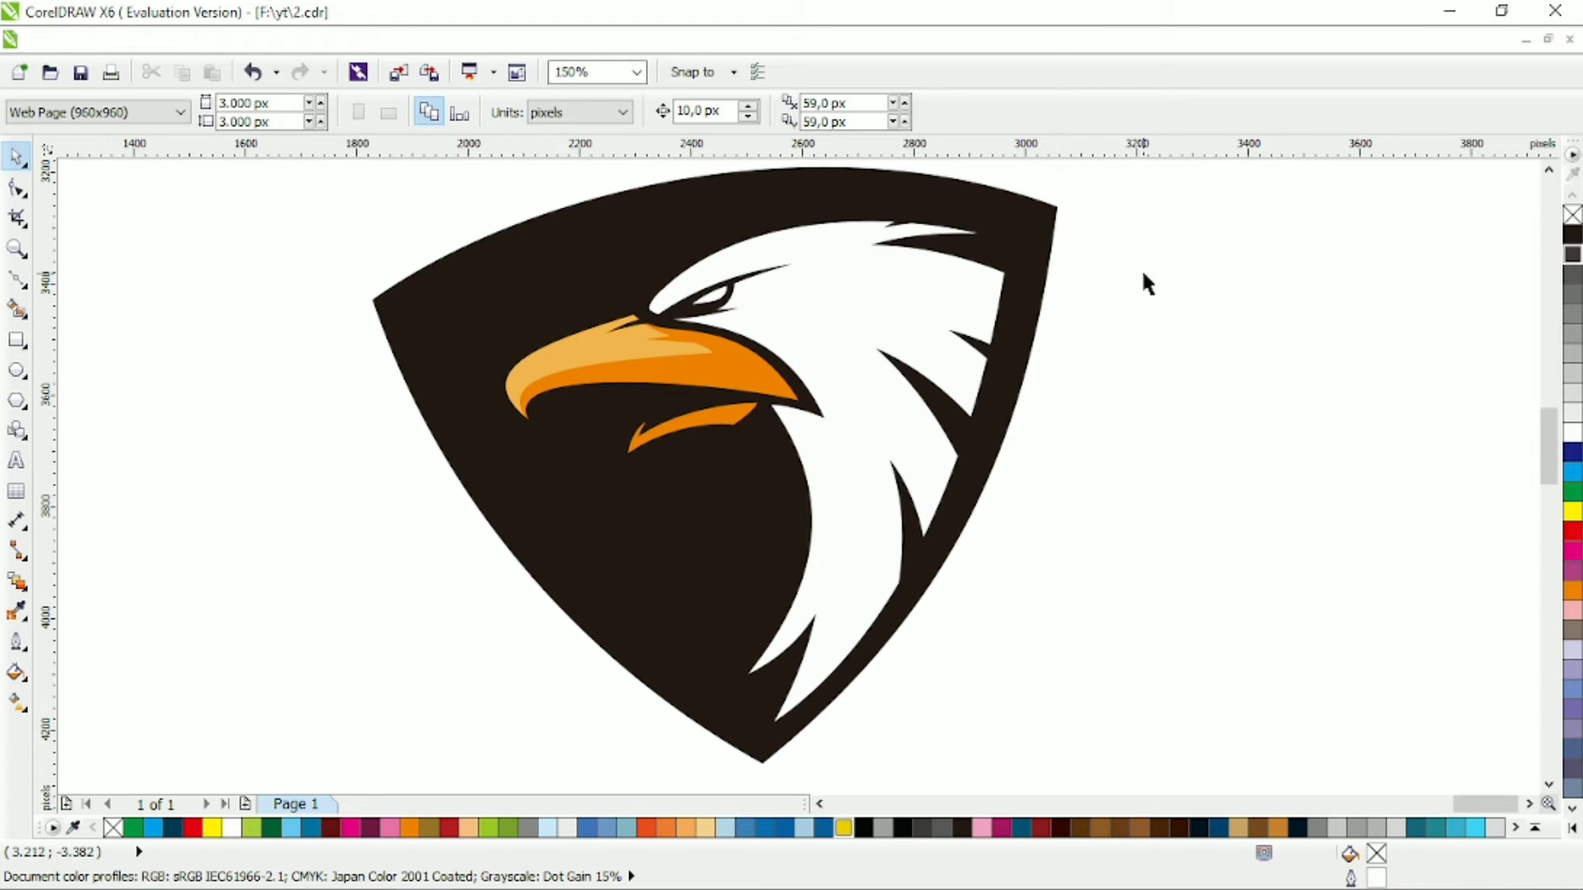
Draw a closed six-node shape enclosing the lower head and neck, from above the beak to the rear feathers.
click(20, 282)
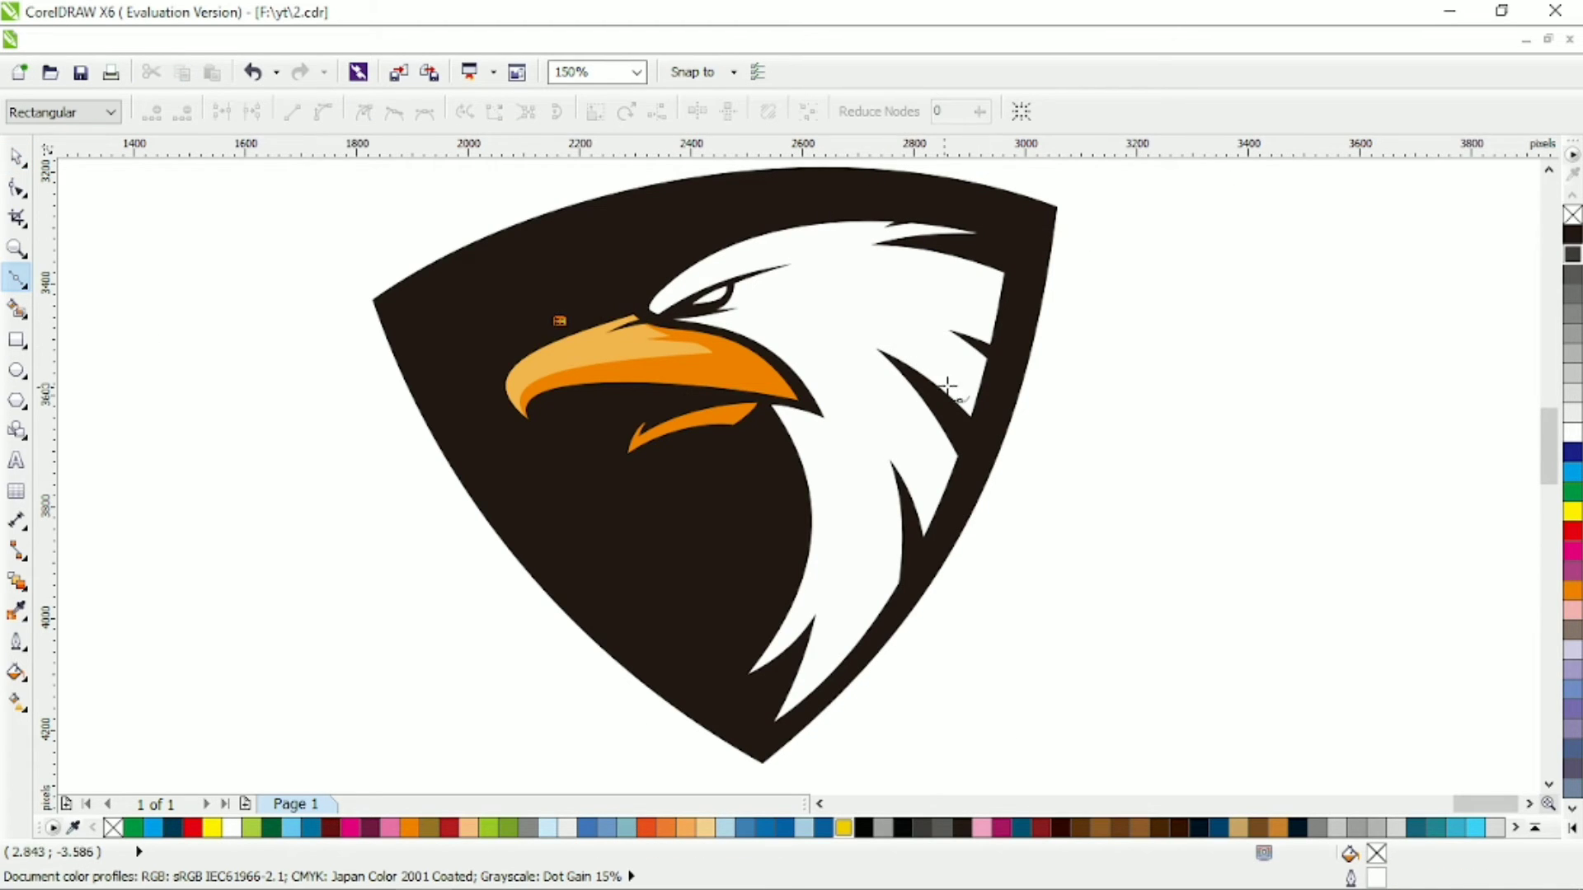
drag(969, 392, 1027, 365)
drag(795, 762, 1056, 631)
drag(559, 320, 557, 699)
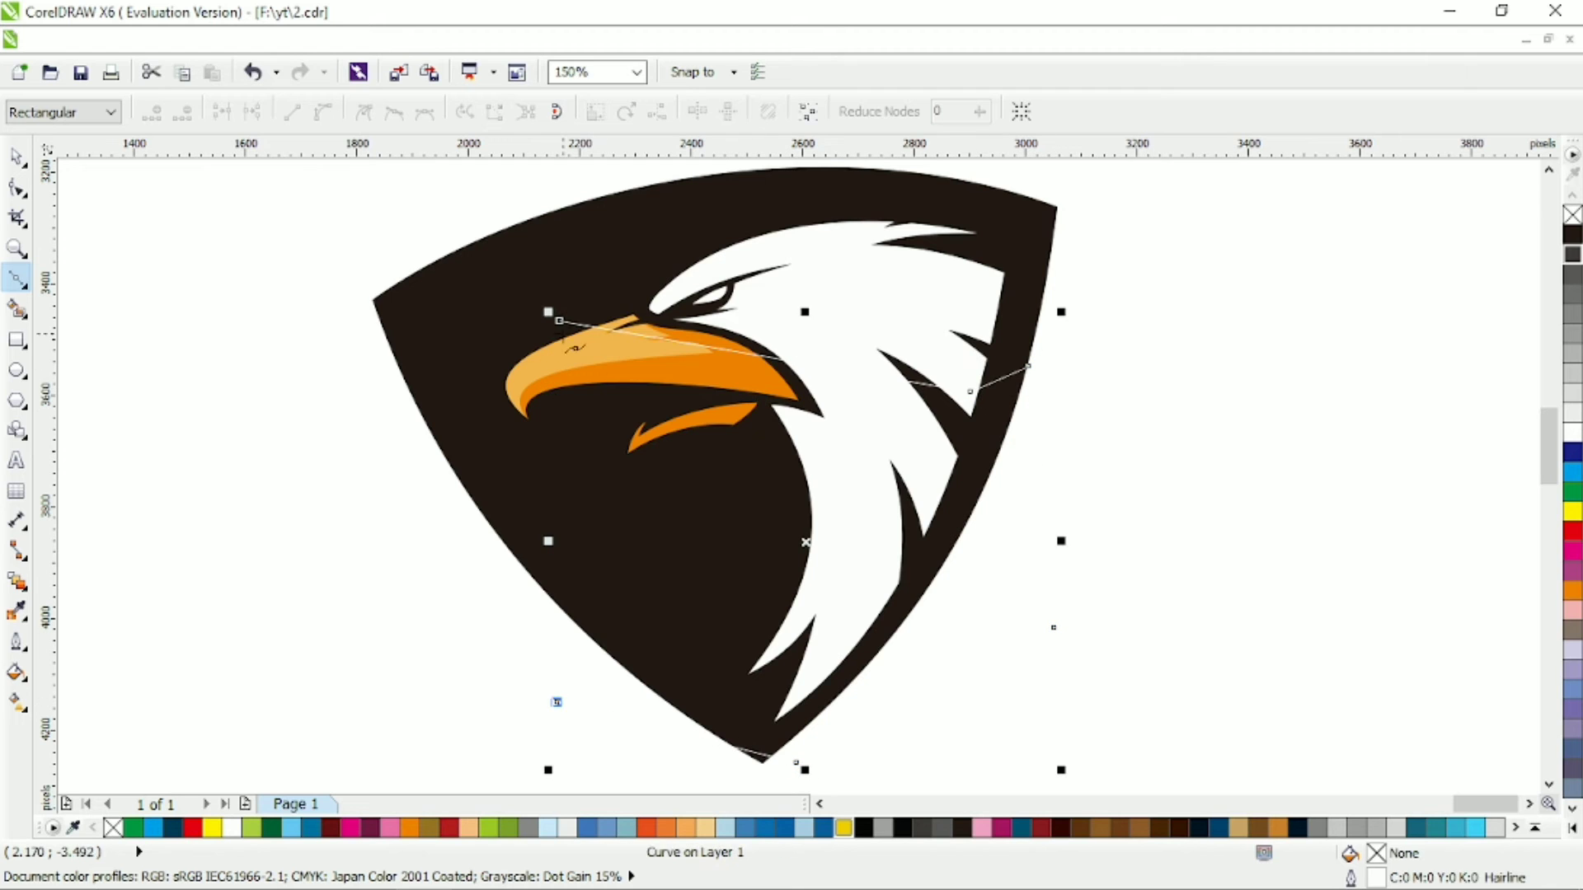
Curve the shape's upper edge into an arc from the beak's base to the rear feather and pull in its rear corner.
click(13, 189)
scroll(1155, 779, down, 1)
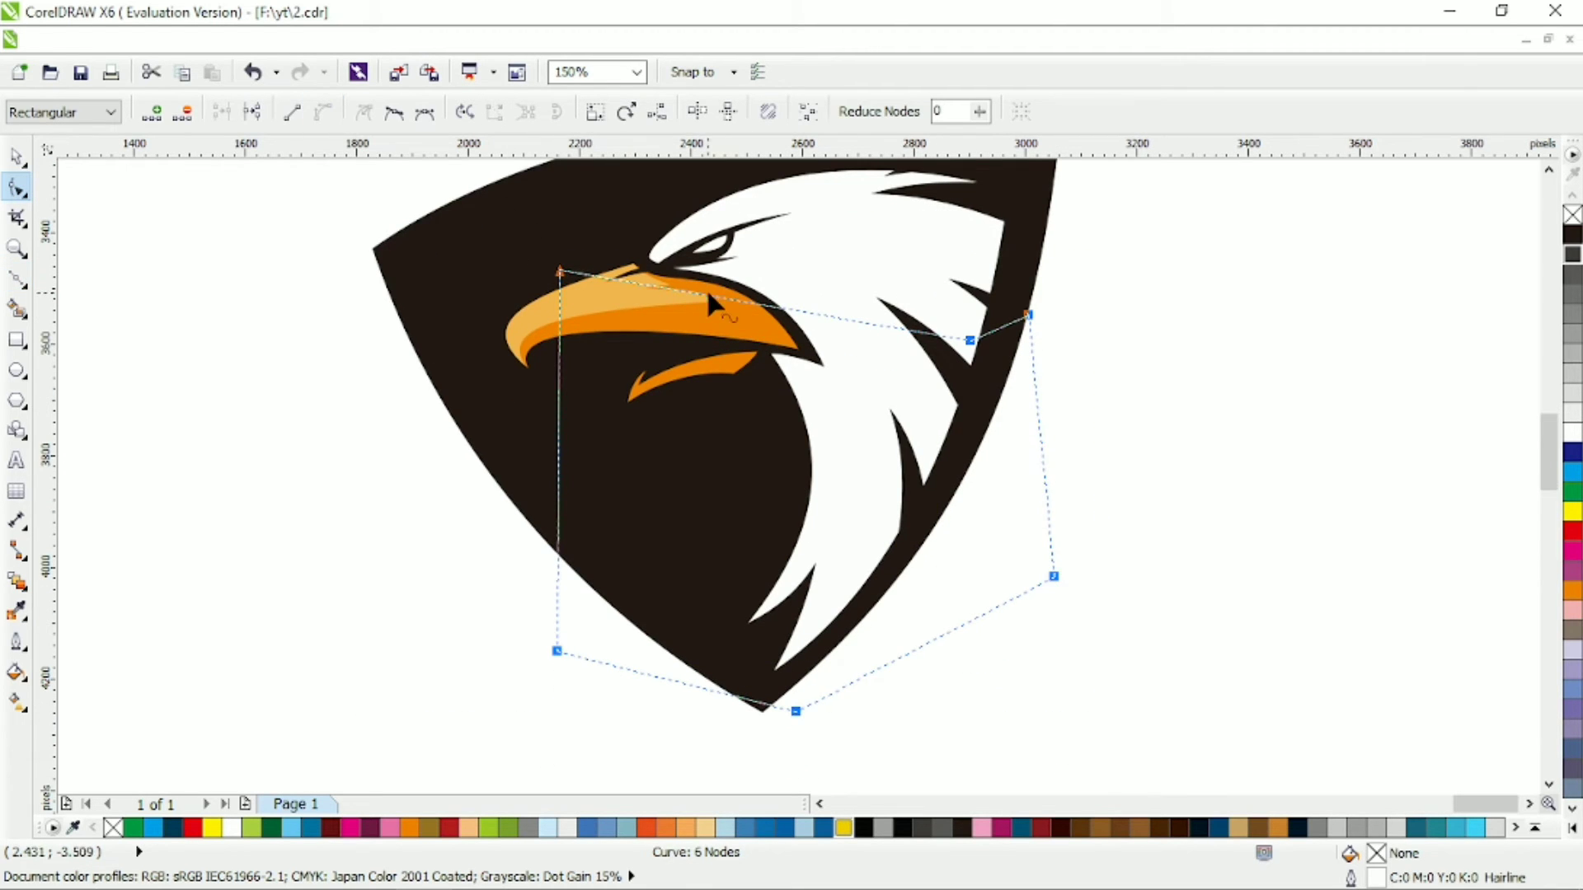
drag(715, 294, 788, 272)
drag(1029, 316, 938, 281)
scroll(1065, 317, up, 2)
click(887, 381)
click(887, 382)
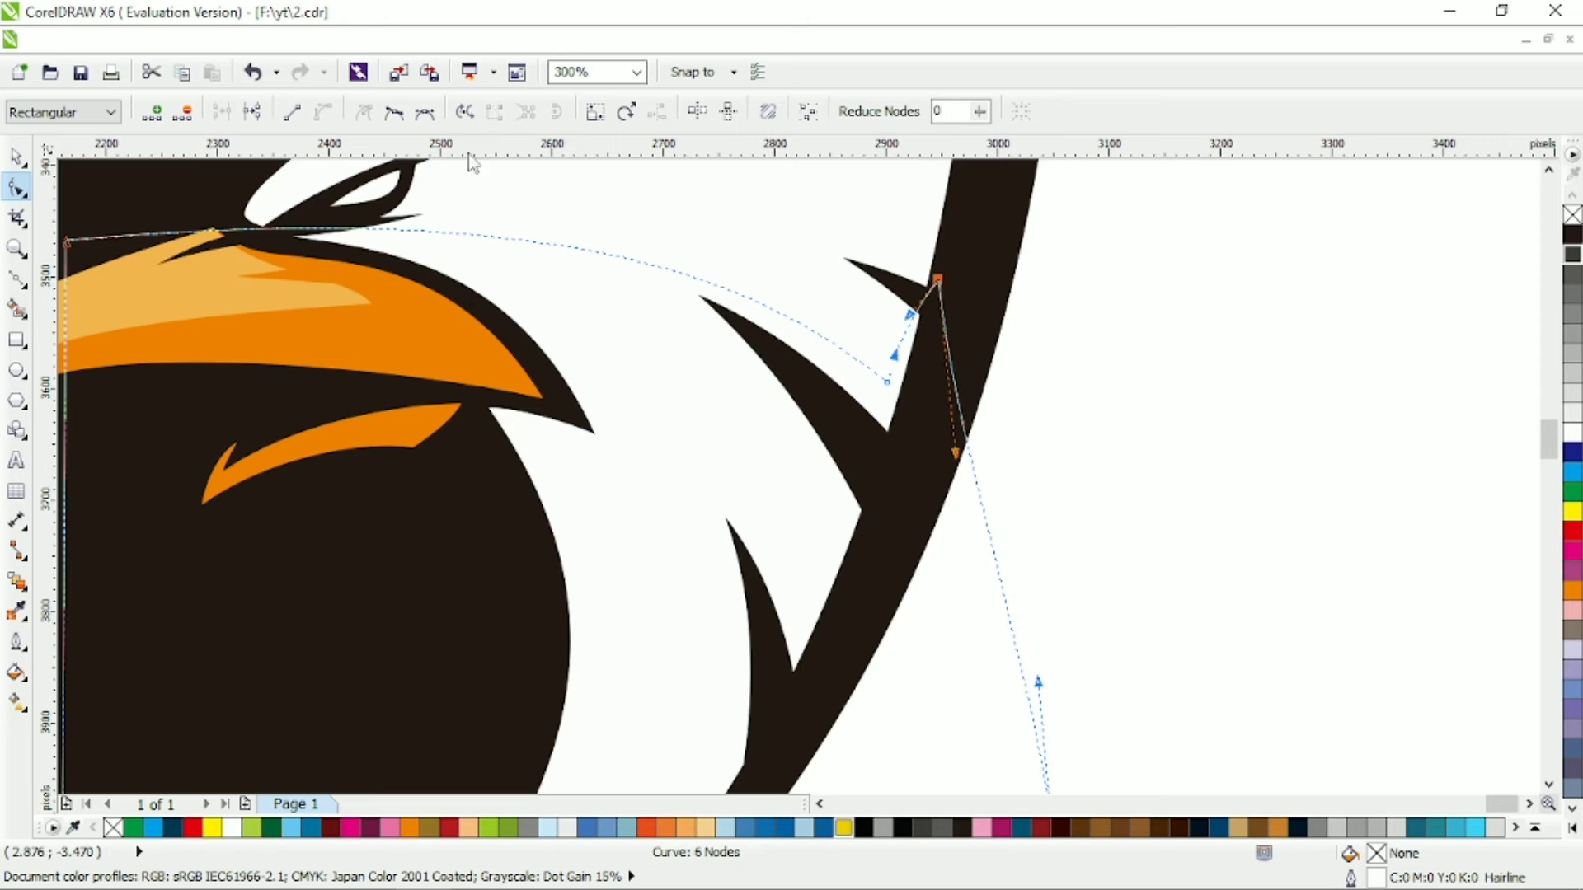
Intersect the curved shape with the white head, remove the drawn shape and fill the overlap with 40% black.
key(space)
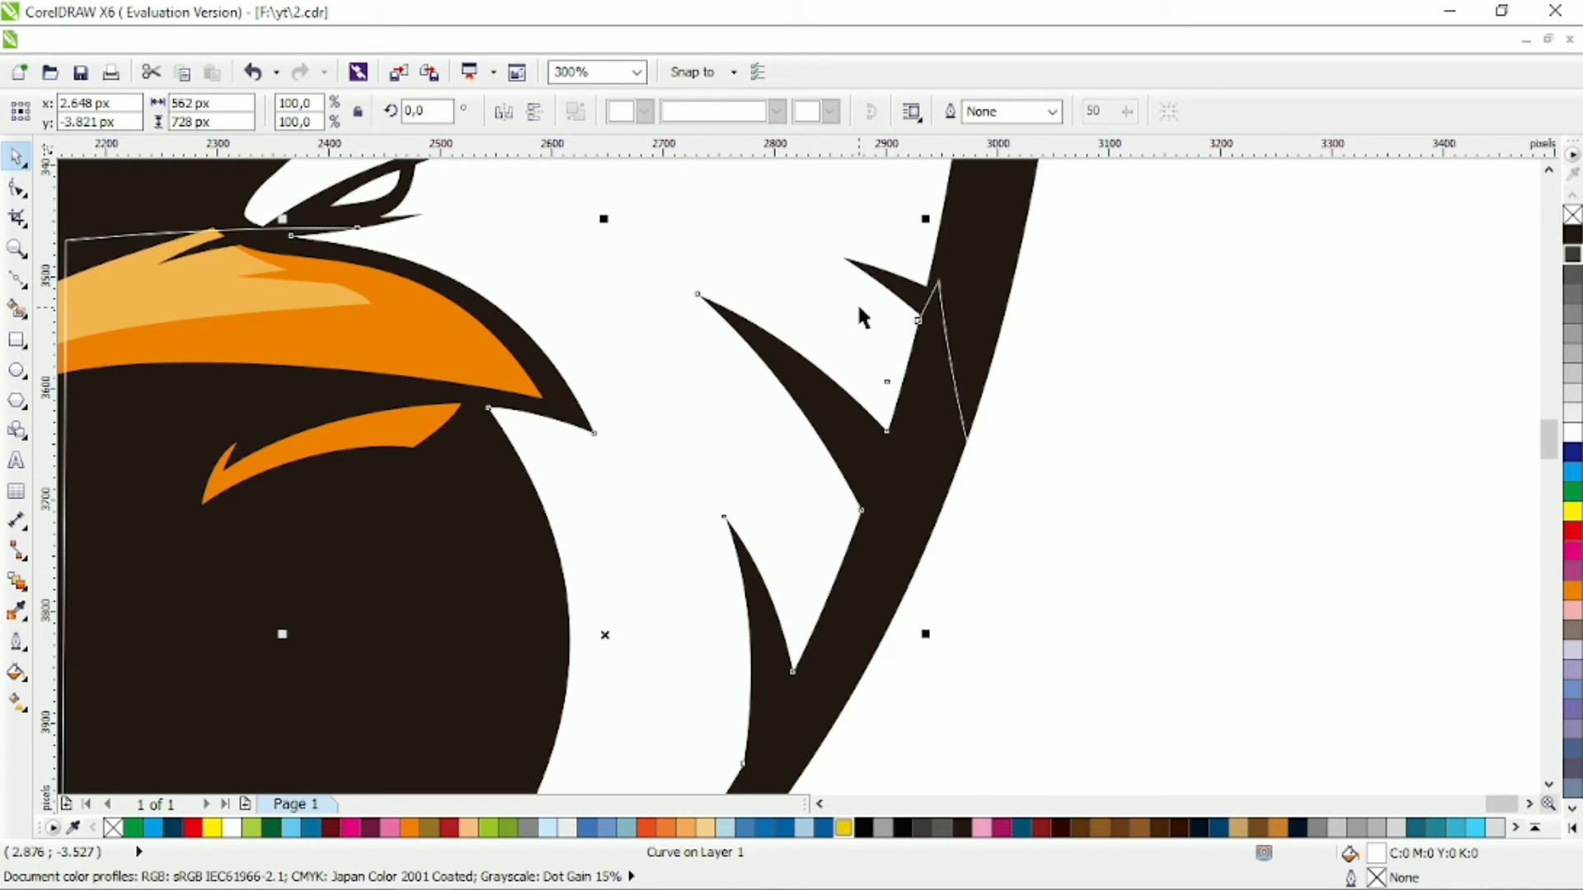
click(1095, 447)
key(ctrl+z)
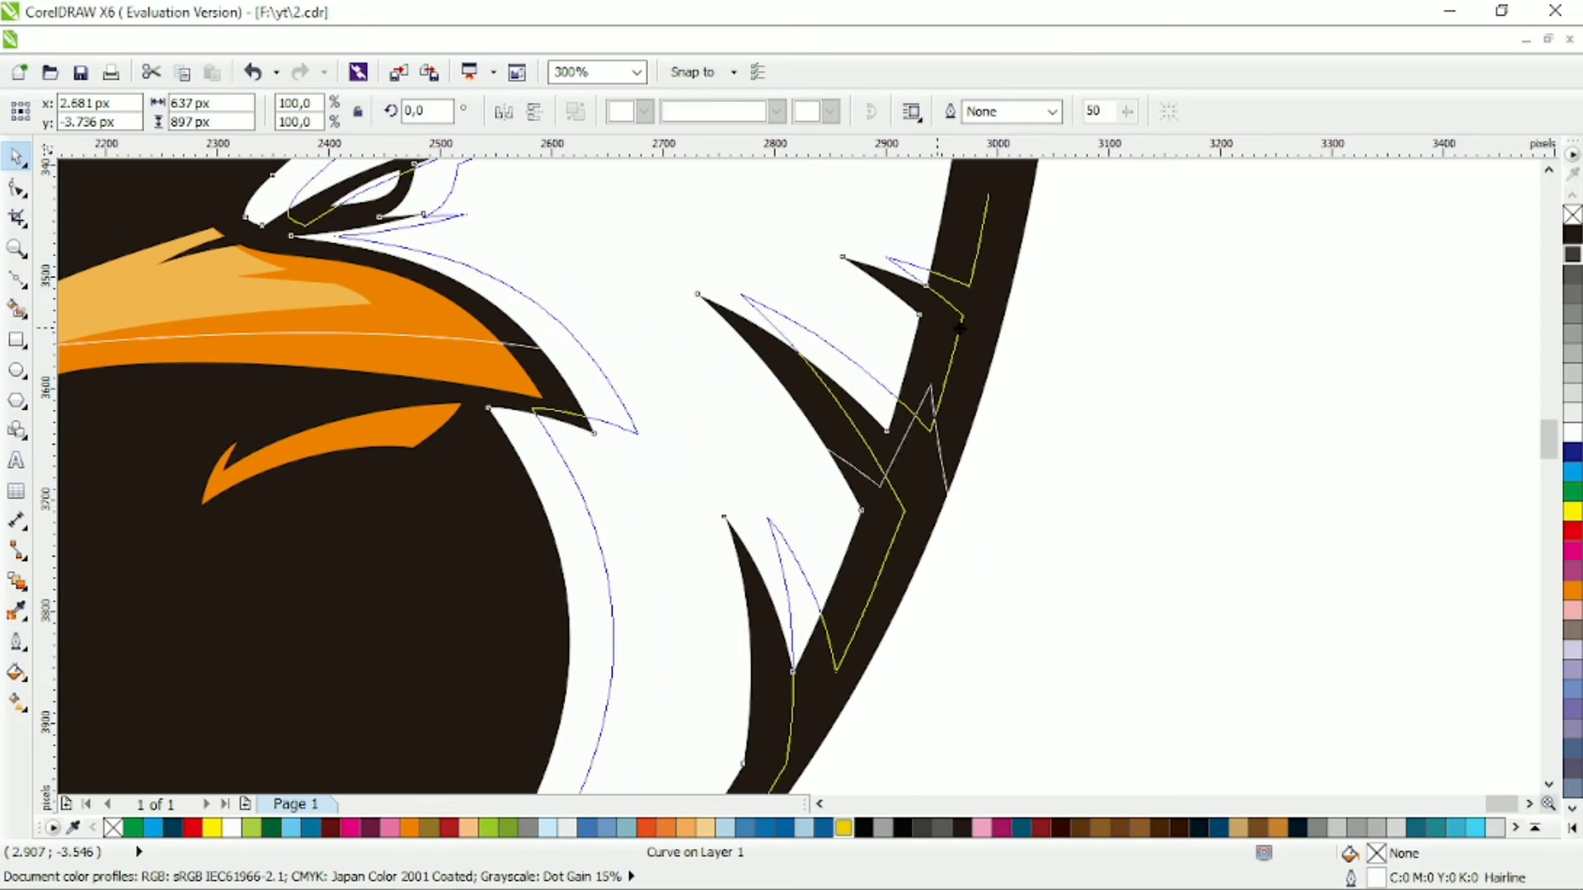
key(ctrl+z)
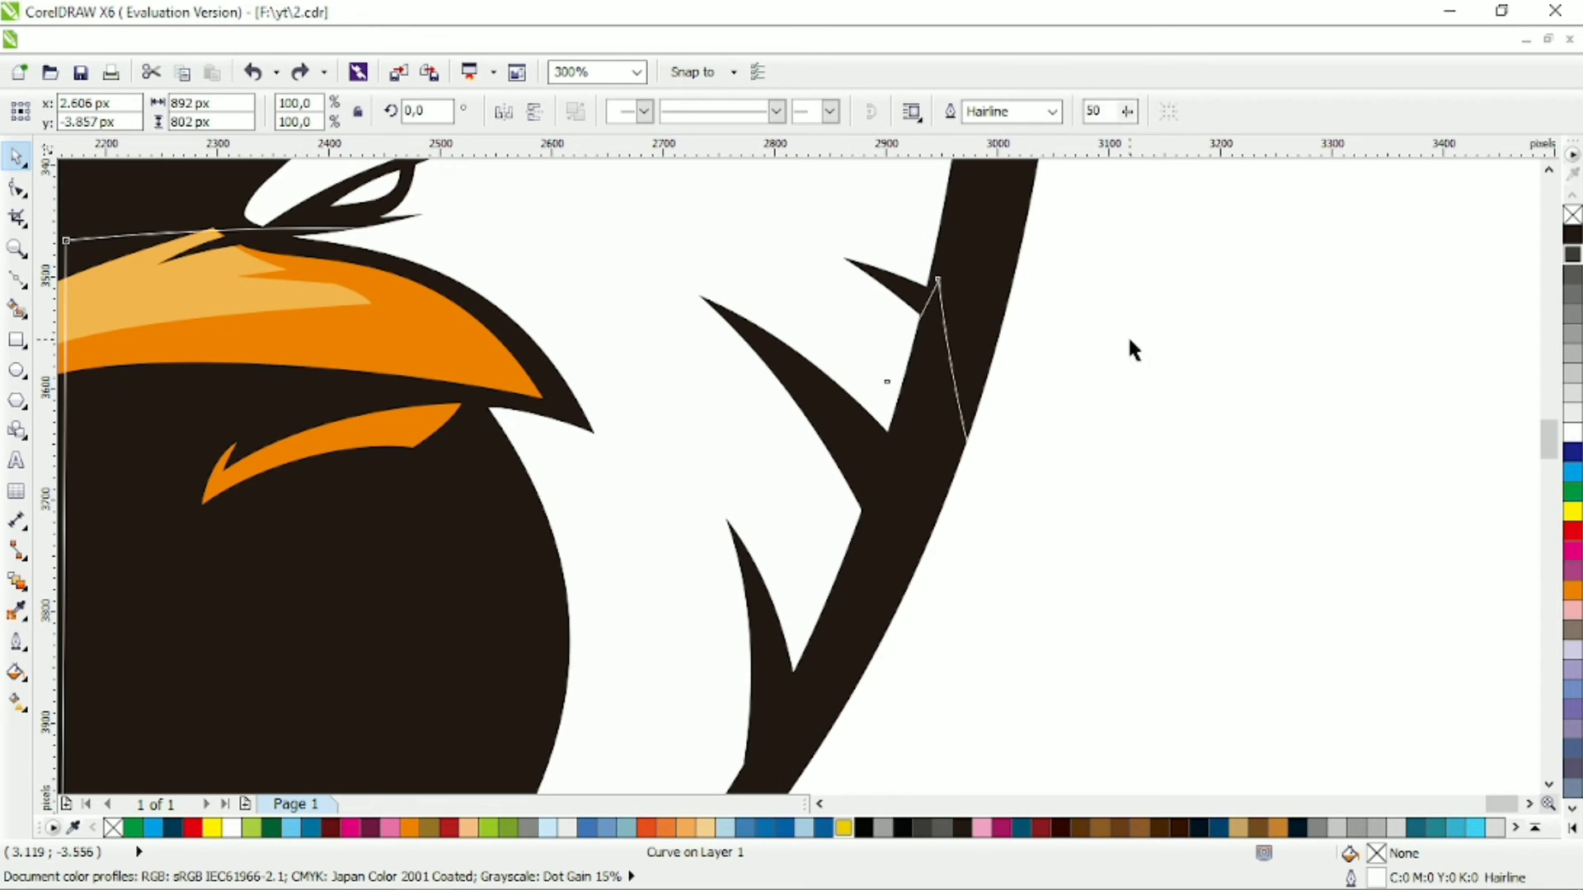
click(1129, 346)
key(ctrl+shift+z)
key(ctrl+shift+z)
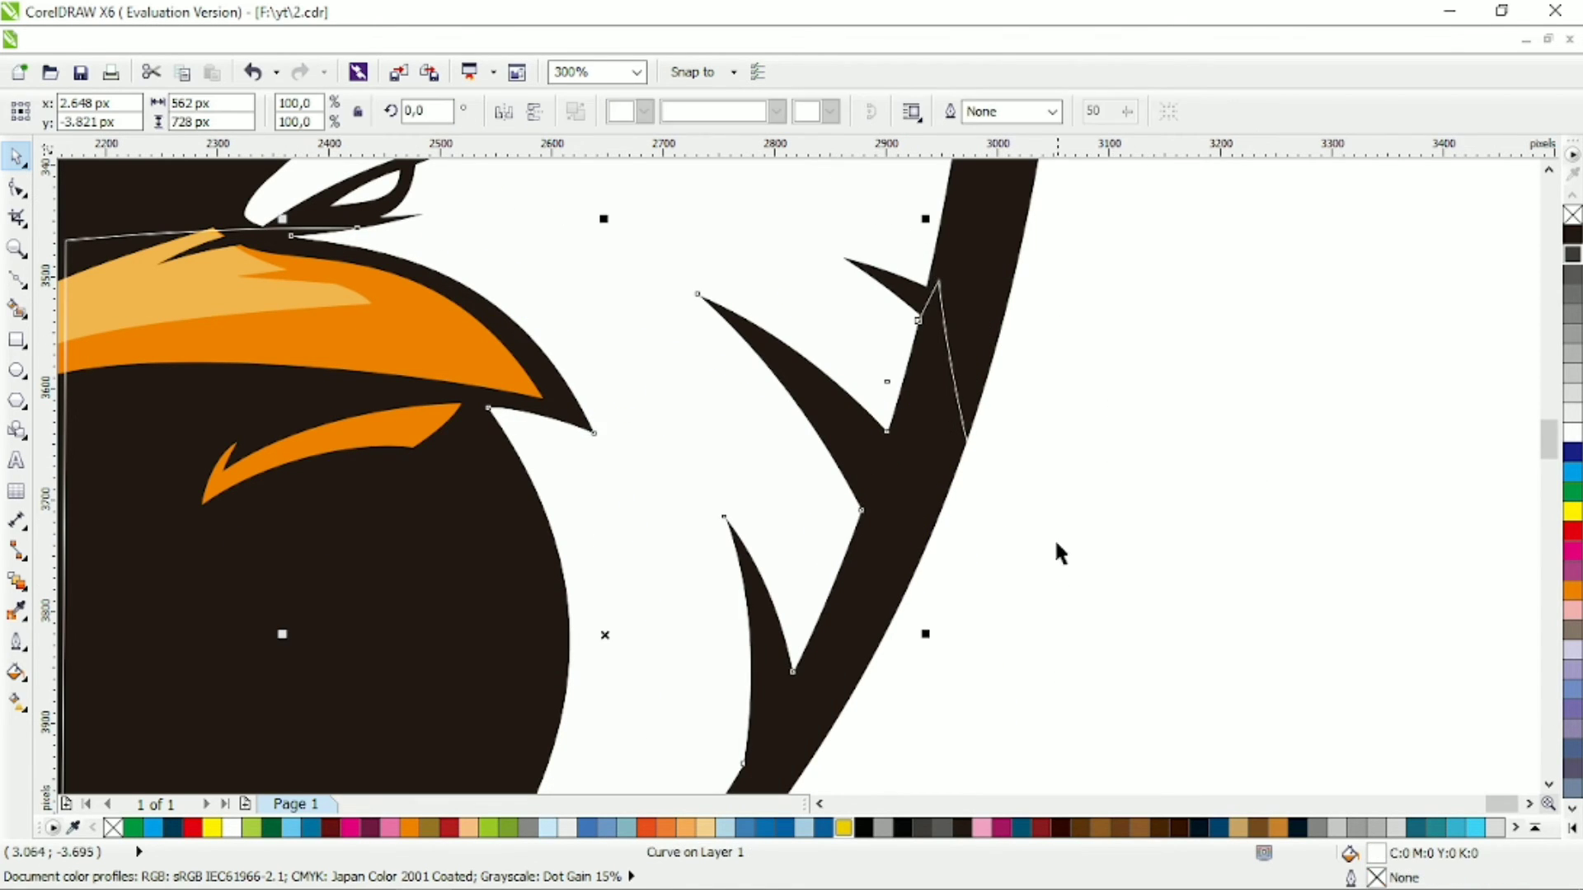
click(1060, 552)
key(ctrl+z)
click(1573, 353)
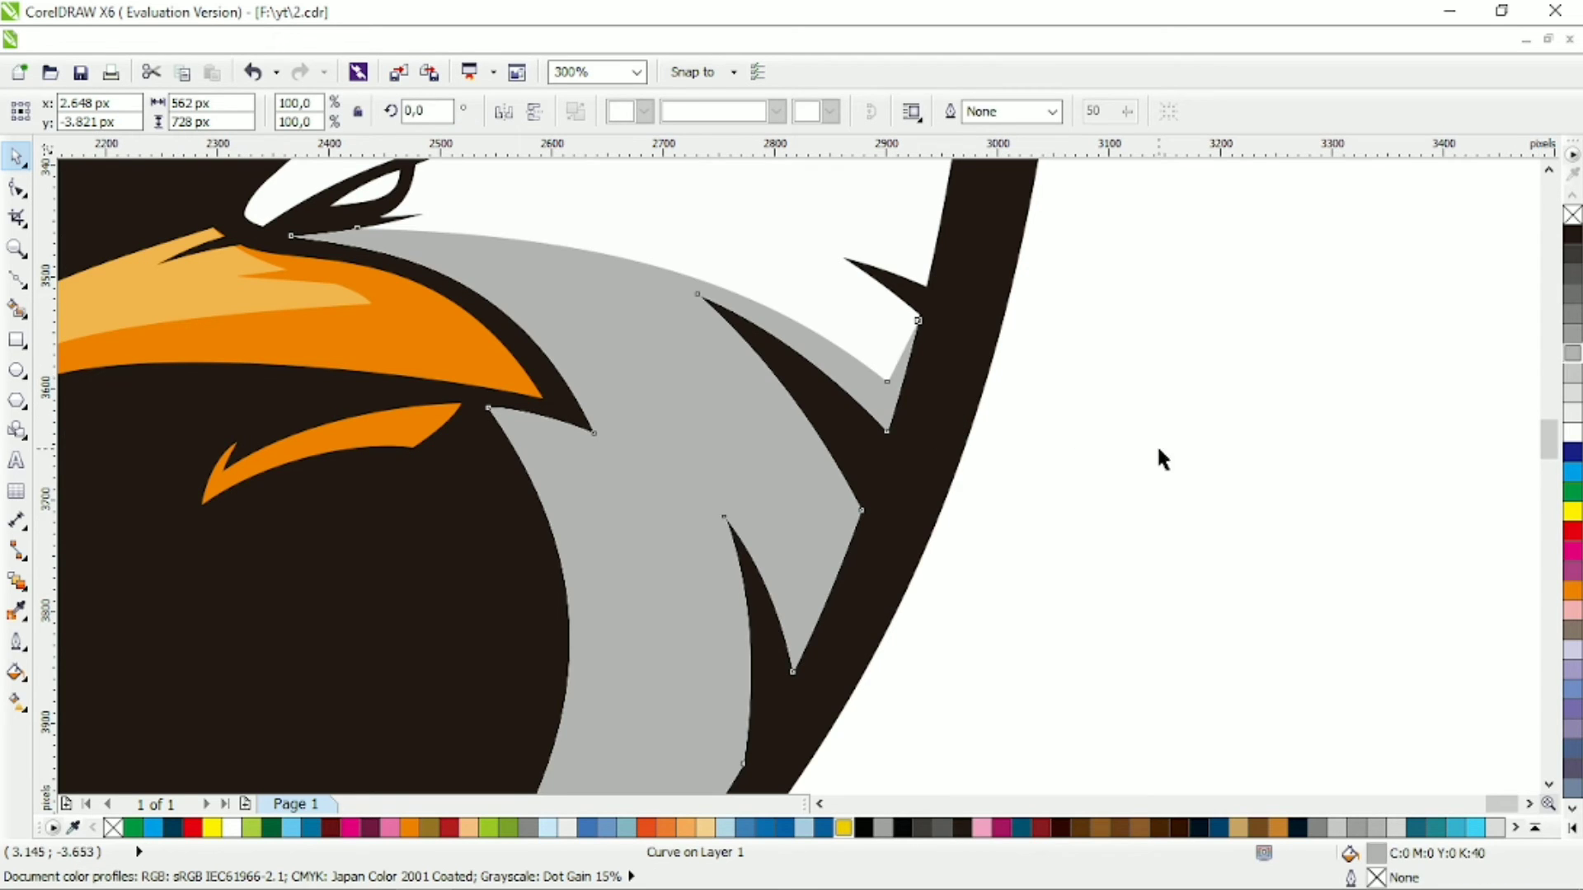
Draw a closed four-node shape from the beak's base across the neck and below the shield's tip.
key(F5)
scroll(432, 328, down, 2)
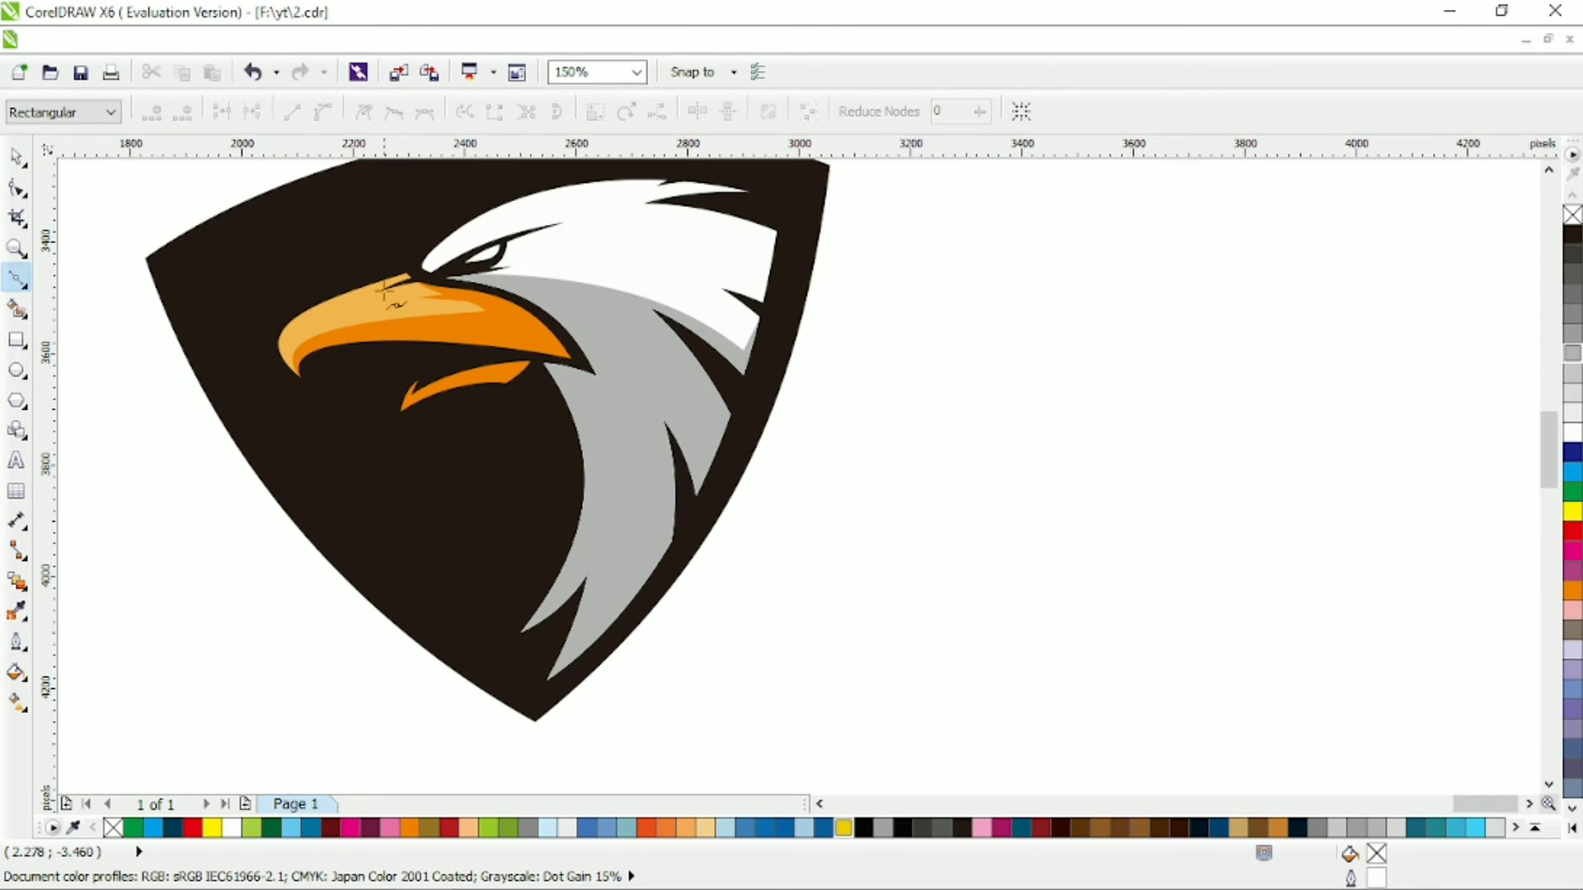
click(678, 586)
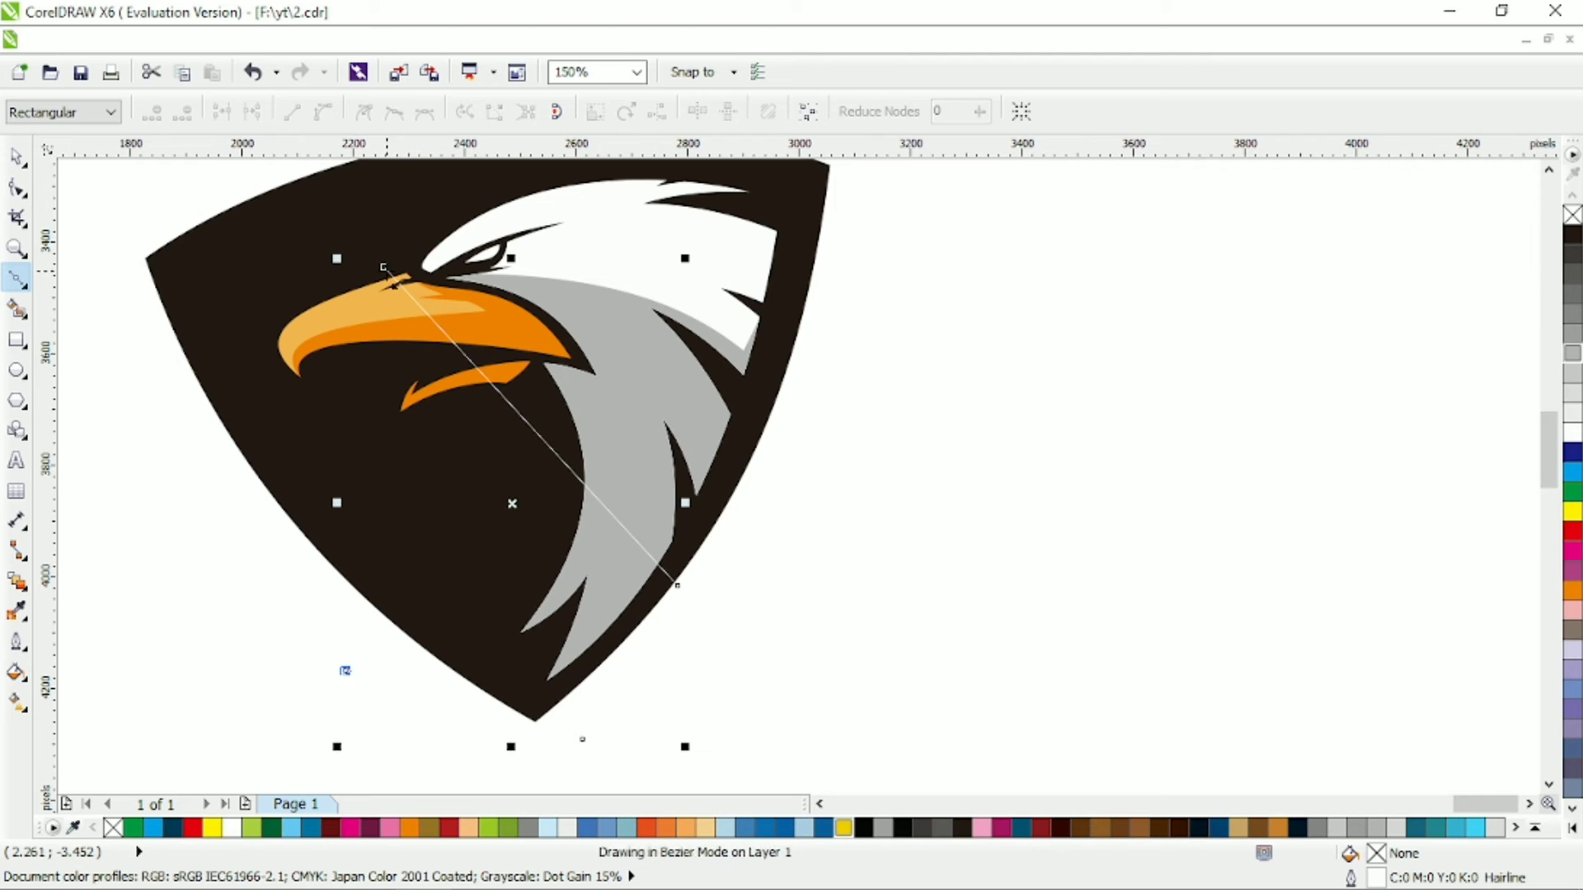
click(345, 670)
Bend the four-node shape's long upper edge into an arc running from the beak's base down the neck.
key(F10)
key(ctrl+a)
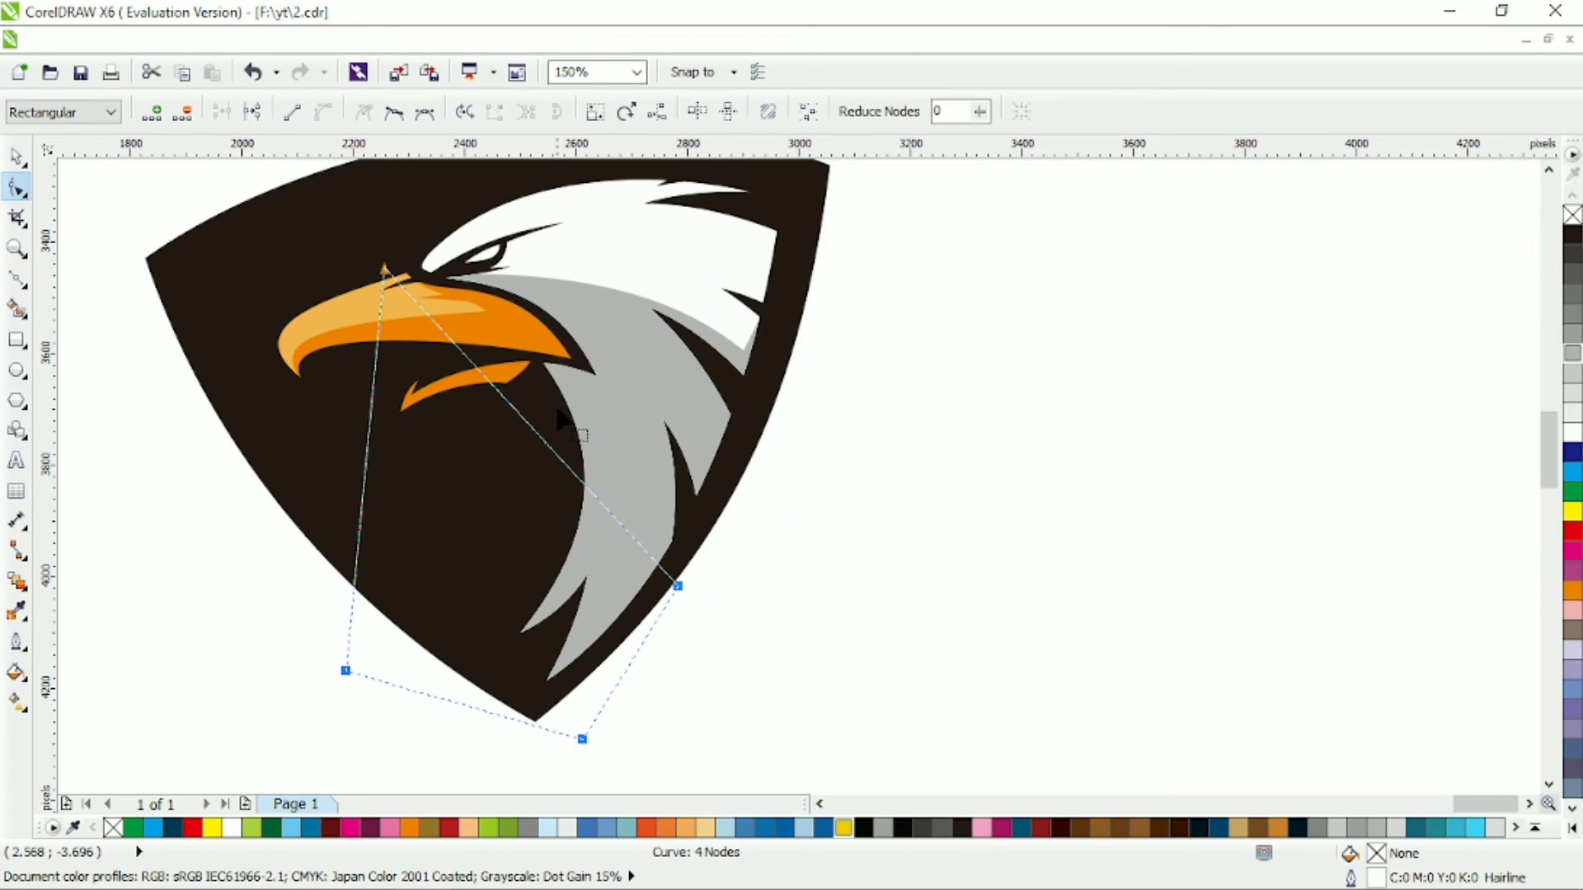
drag(565, 419, 581, 330)
drag(387, 271, 388, 281)
drag(647, 355, 659, 319)
click(677, 587)
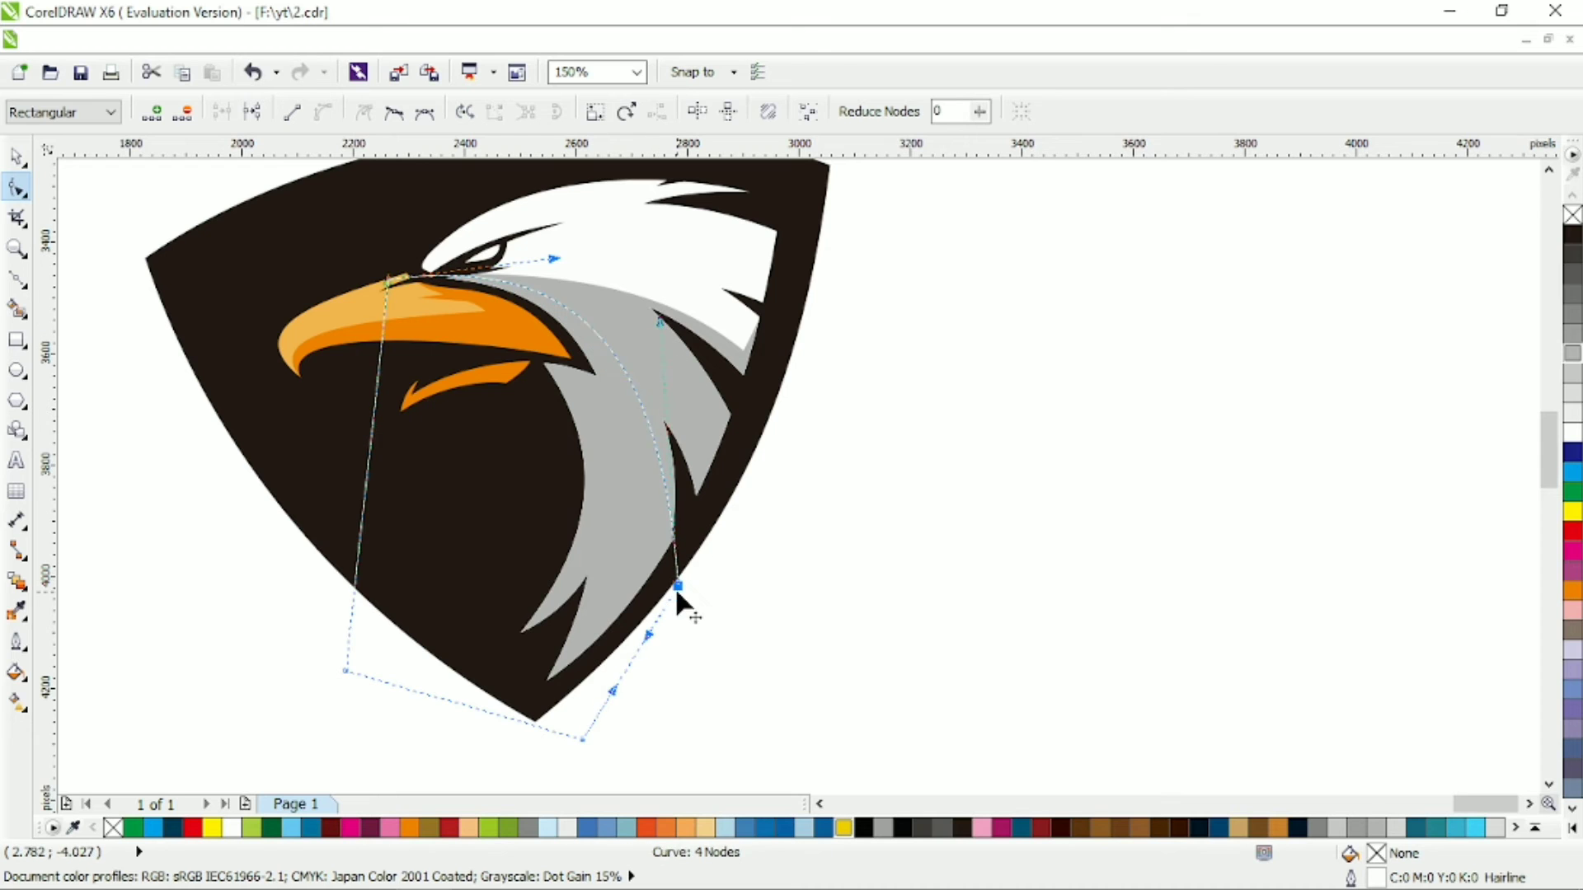
mouse_move(554, 259)
mouse_down()
mouse_move(504, 288)
mouse_move(551, 270)
mouse_up()
Refine the arc's curvature so it follows the beak's dark outline before sweeping down through the grey neck area.
scroll(548, 260, up, 2)
scroll(721, 394, down, 2)
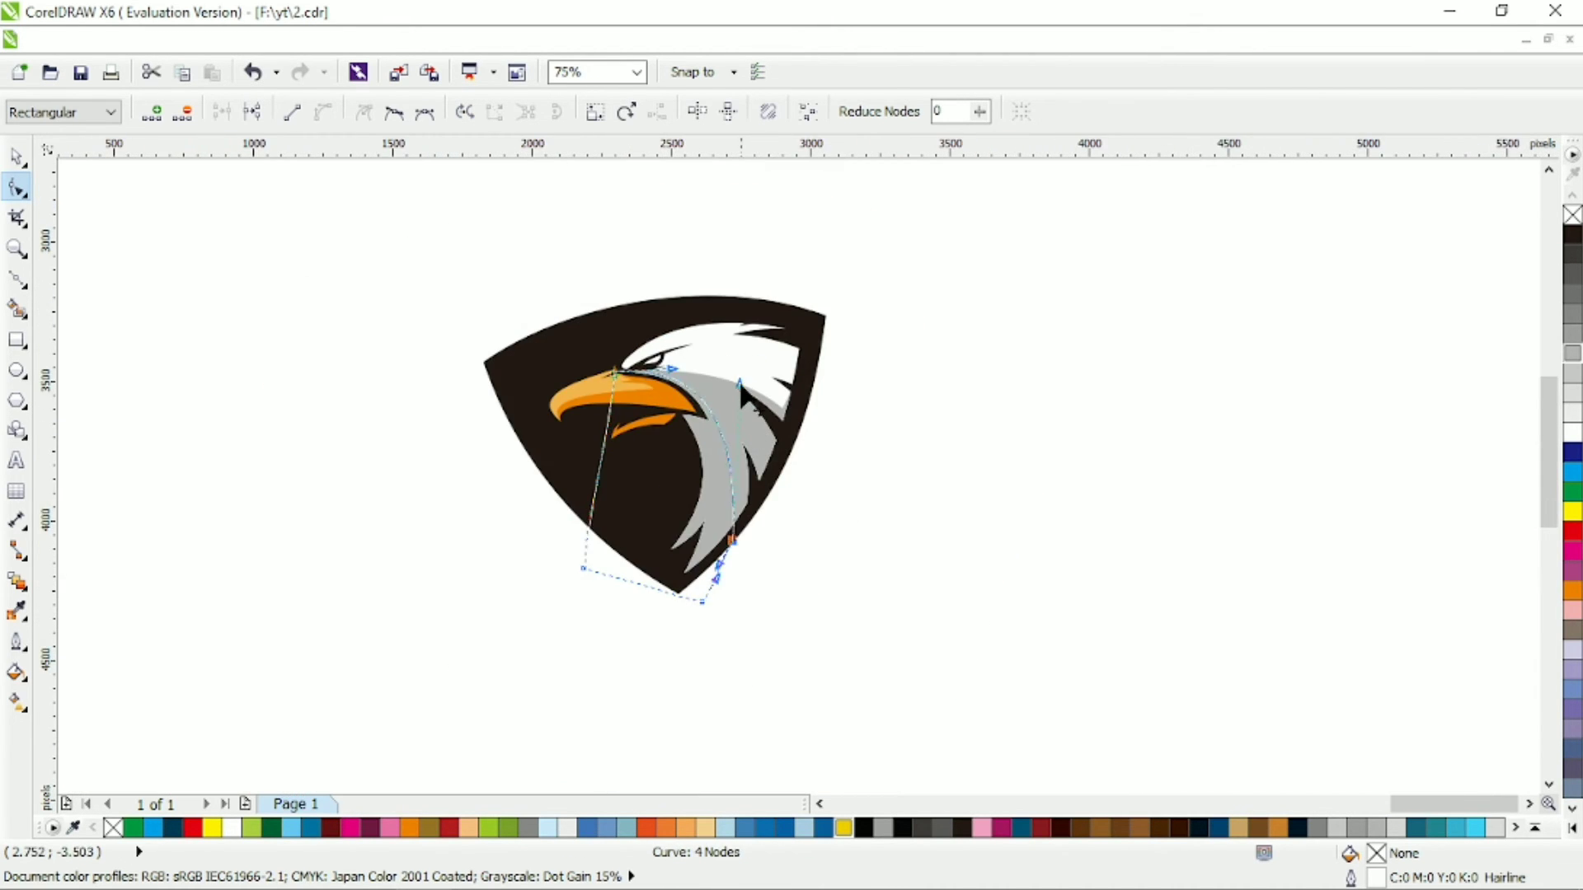
scroll(746, 400, up, 2)
scroll(567, 404, up, 2)
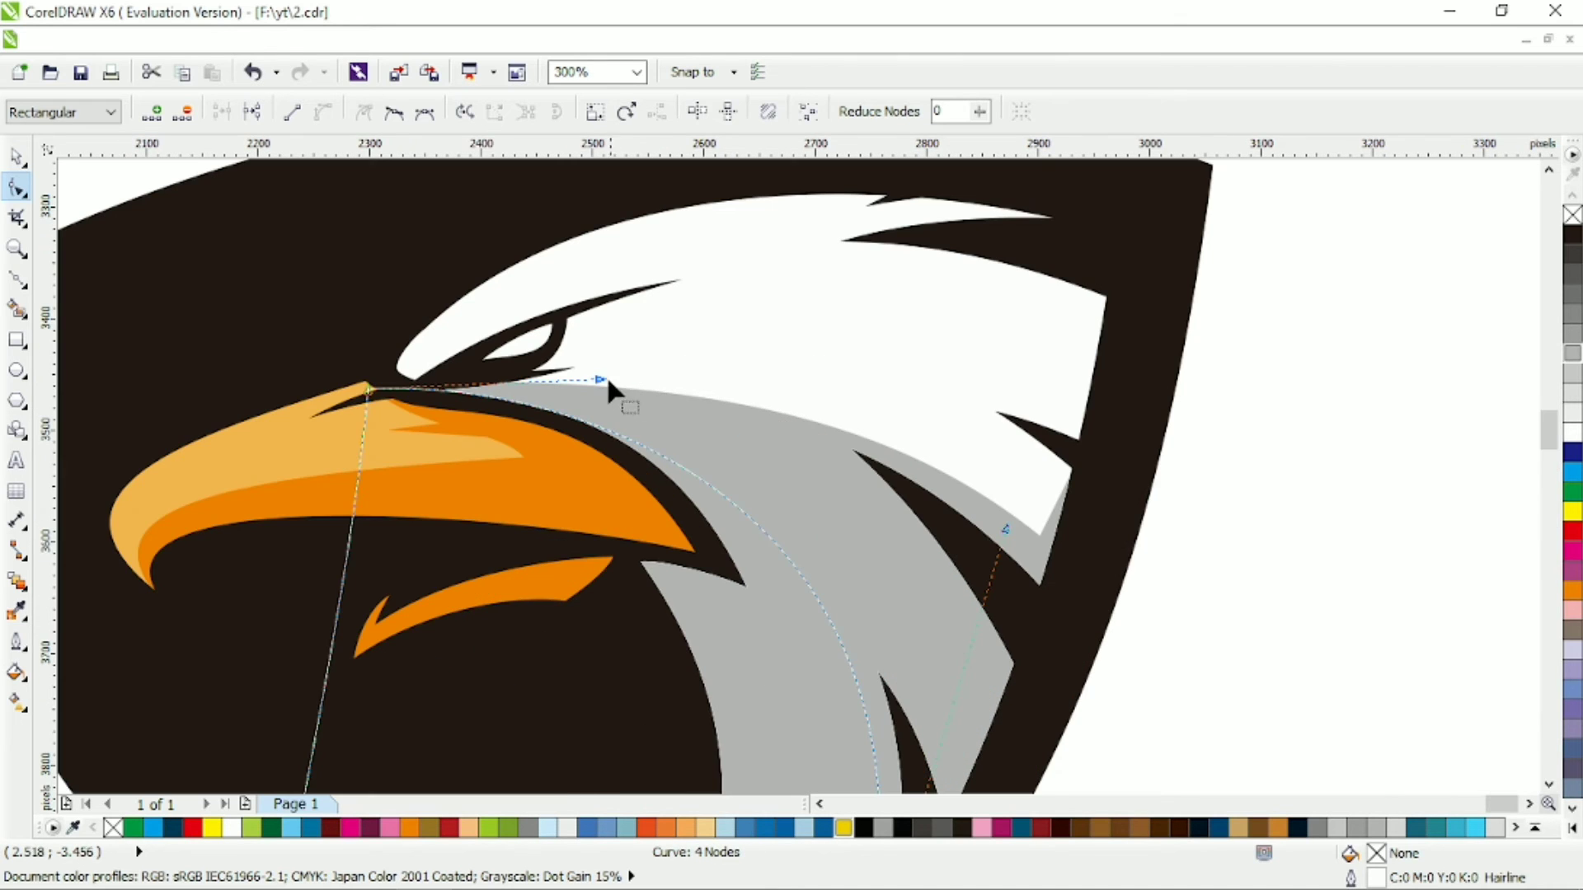
drag(602, 377, 678, 373)
drag(1022, 550, 976, 509)
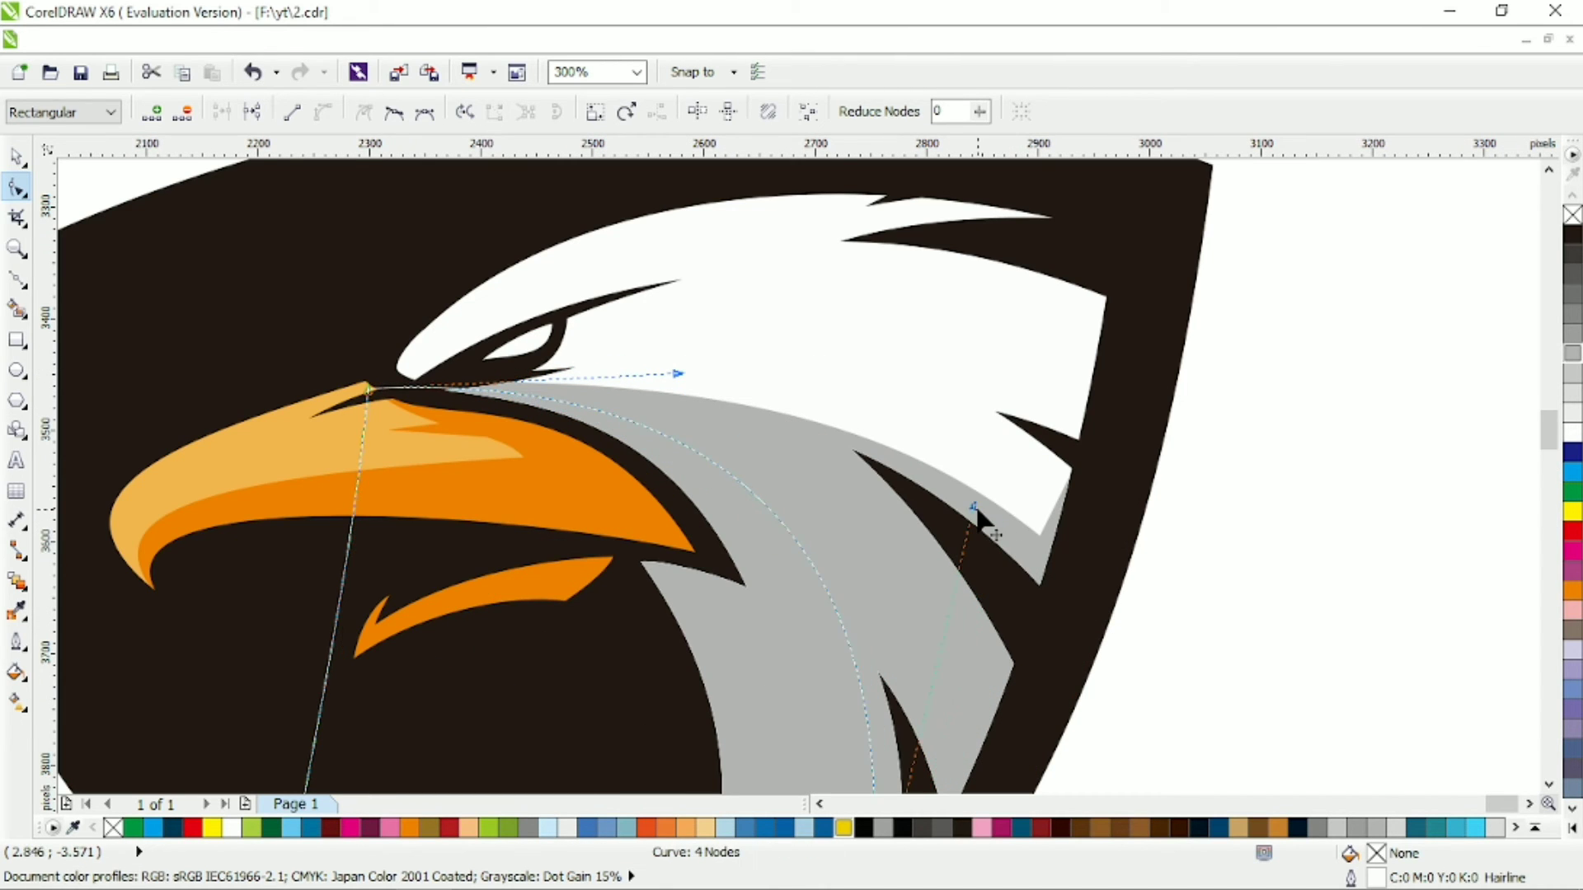
drag(678, 377, 680, 383)
drag(972, 513, 964, 547)
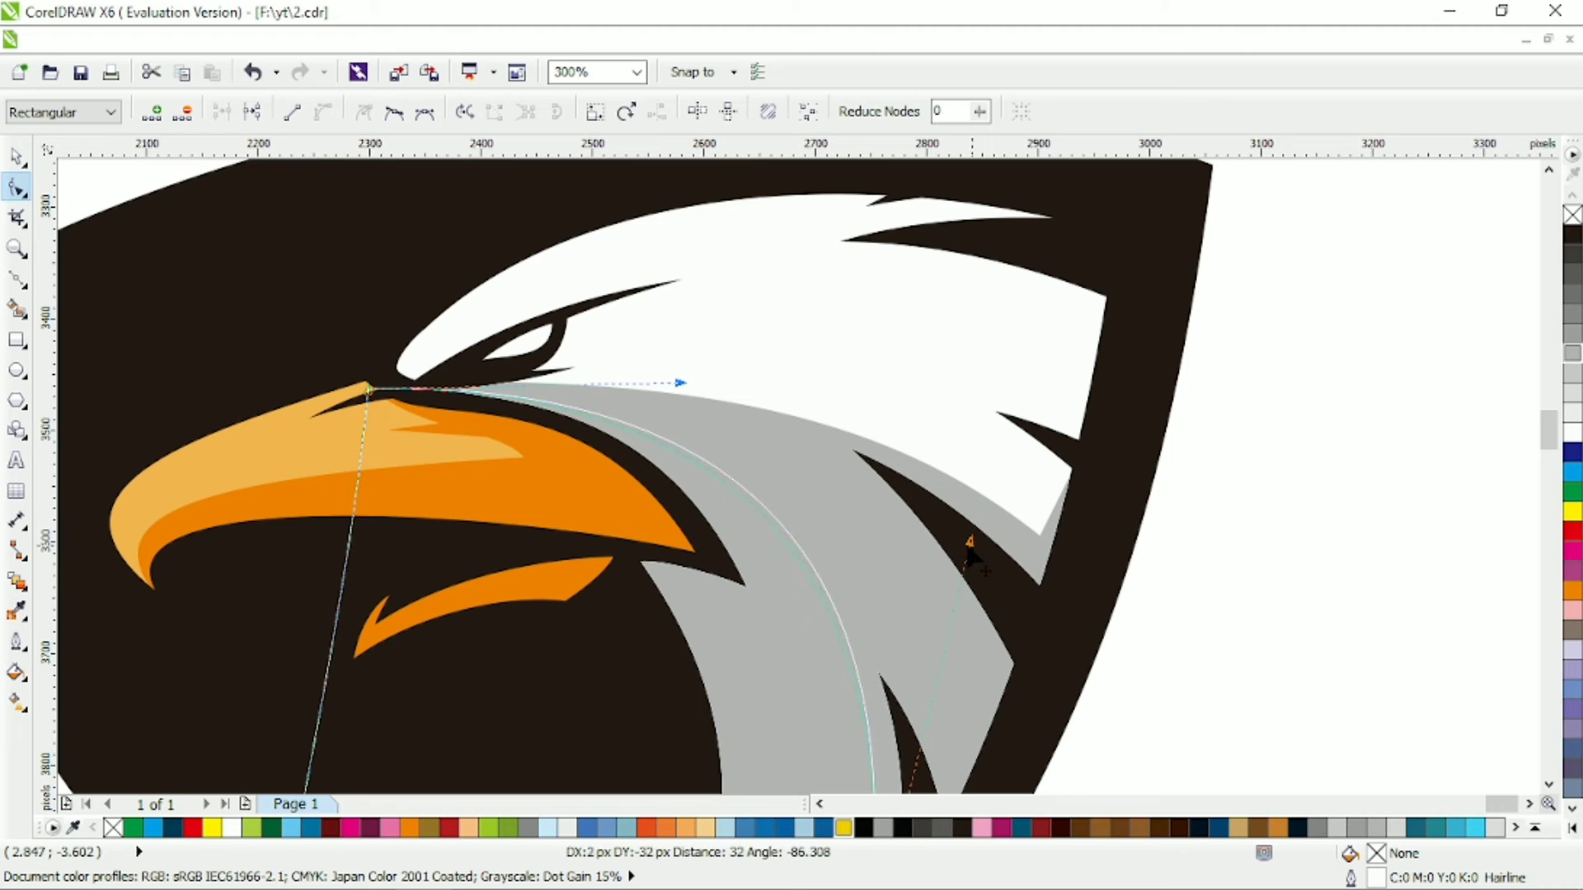
drag(680, 383, 664, 381)
Intersect the arc-edged shape with the grey neck area, remove the drawn shape and fill the overlap with 70% black.
key(space)
click(720, 445)
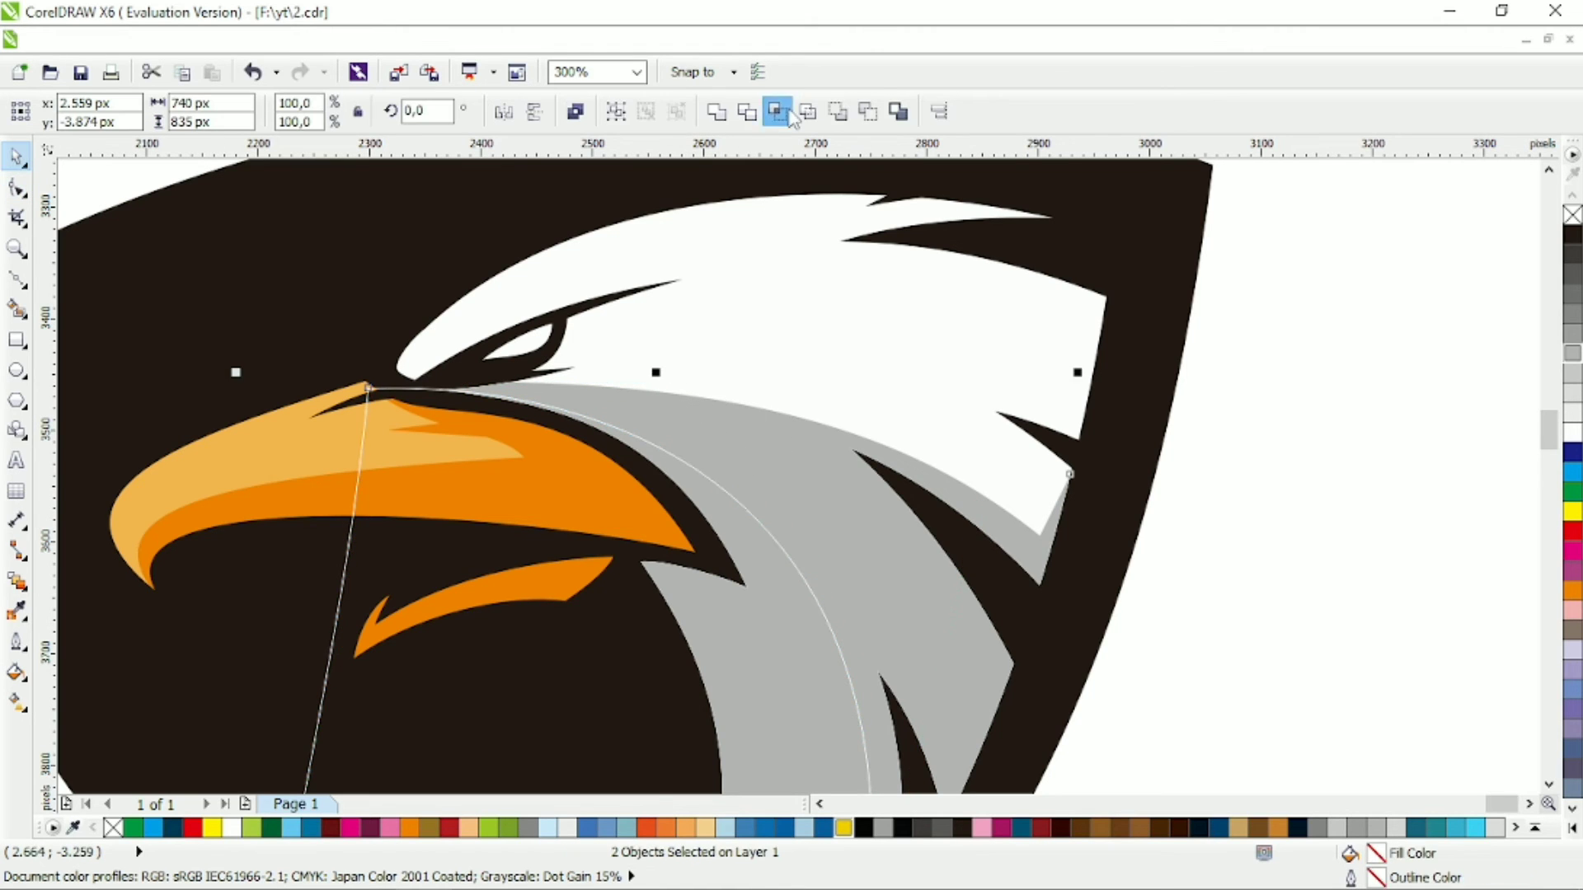
click(1572, 305)
key(Escape)
scroll(689, 552, down, 3)
scroll(737, 635, up, 1)
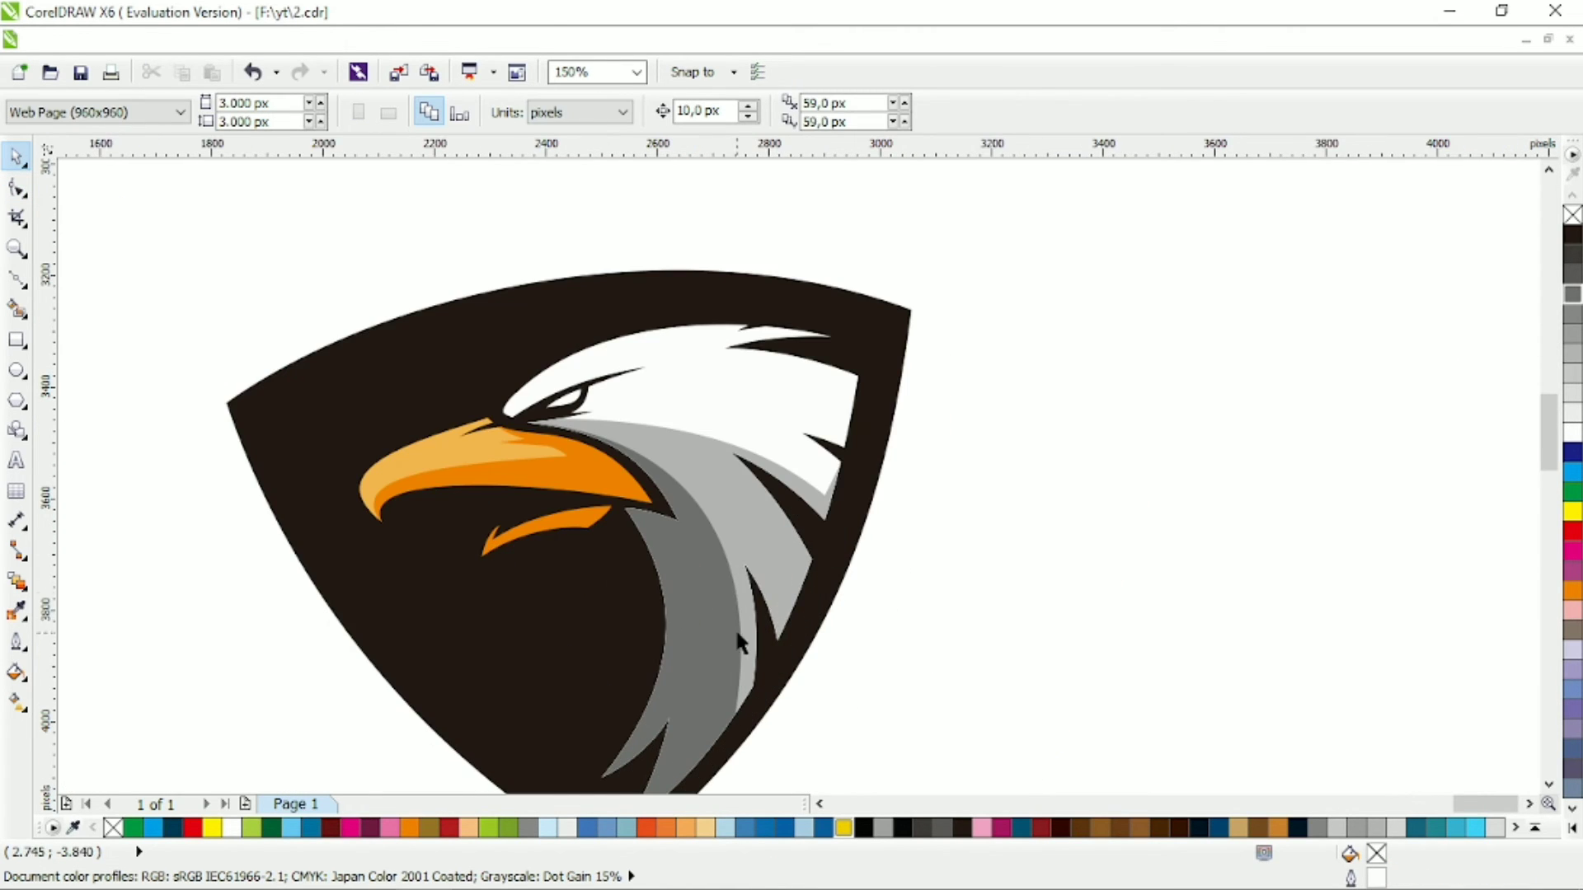
Add nodes on the dark grey shading's rear edge and pull one inward to form a pointed feather notch.
click(17, 188)
click(666, 546)
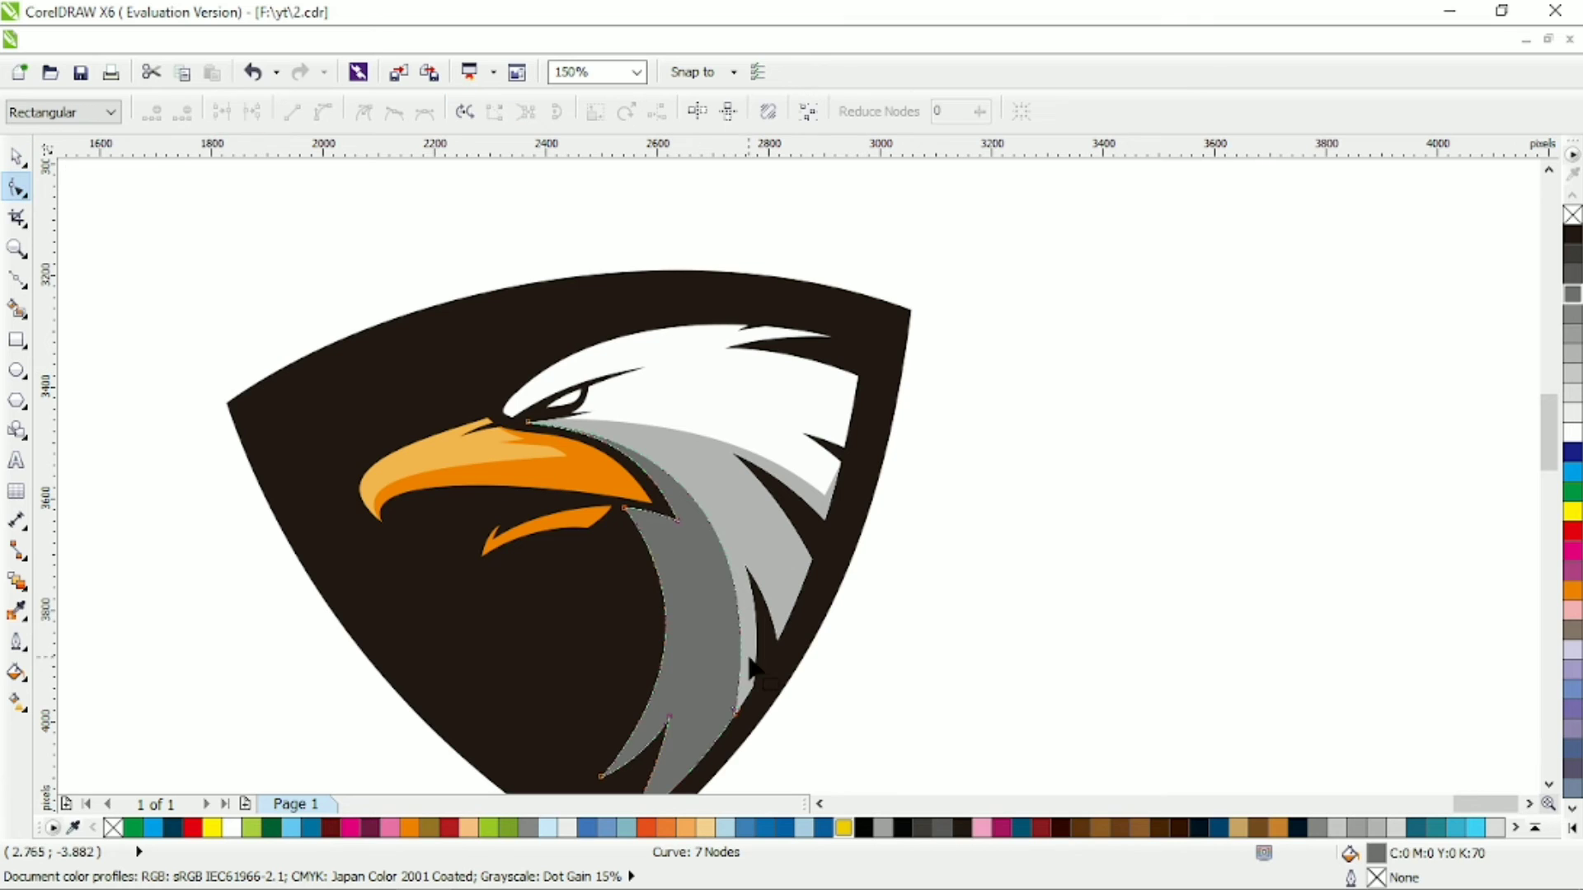
double_click(740, 605)
drag(740, 604, 711, 563)
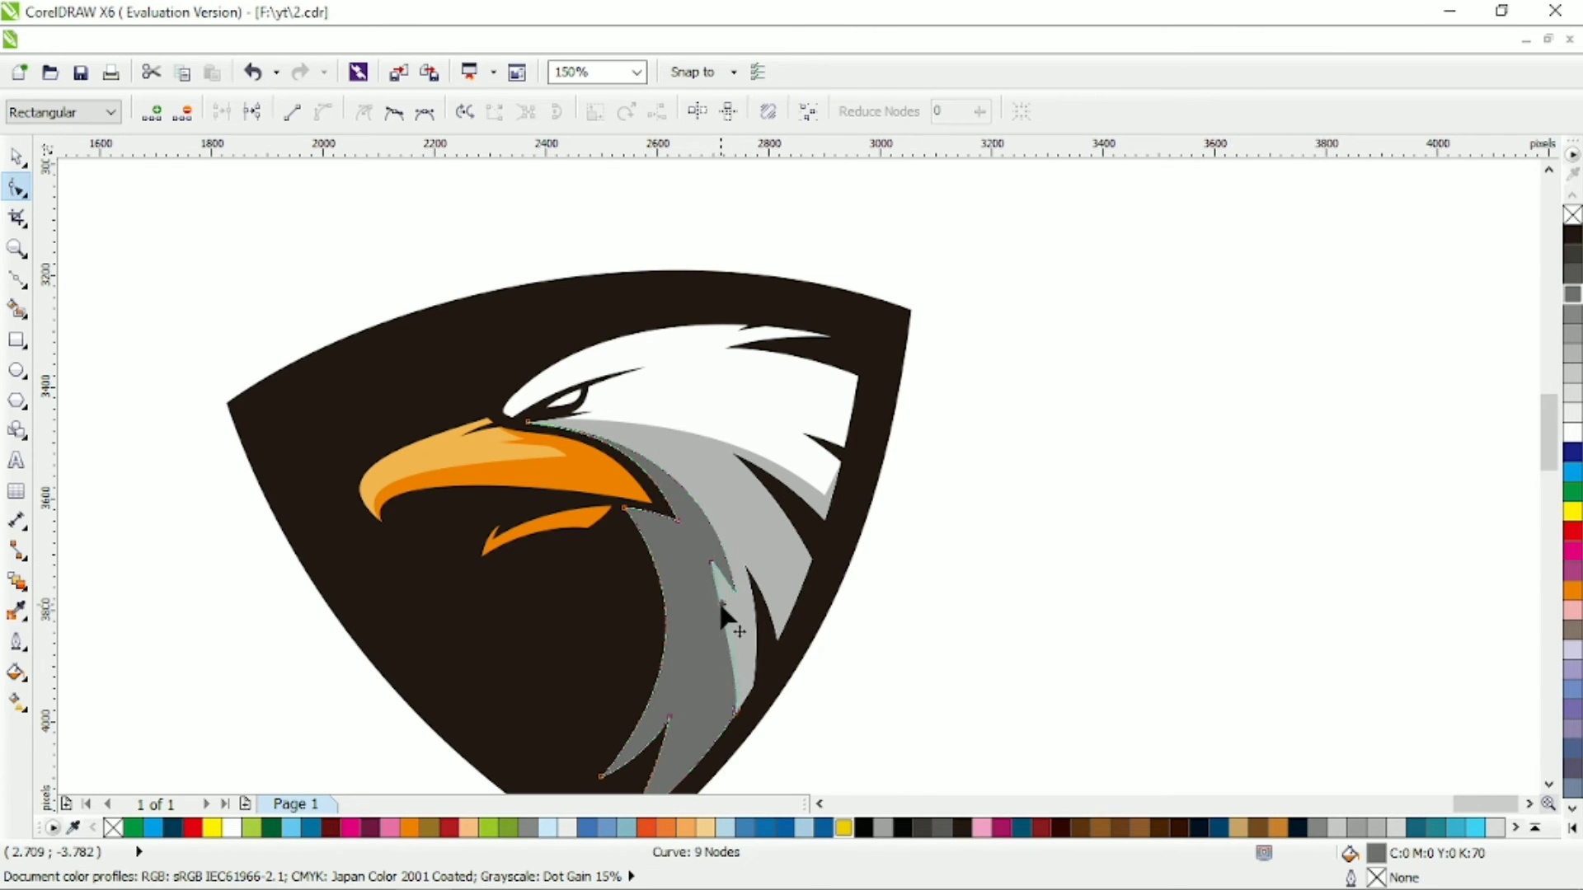
Reshape the notched rear edge of the dark grey shading and add a second pointed feather notch higher up, near the beak.
click(708, 567)
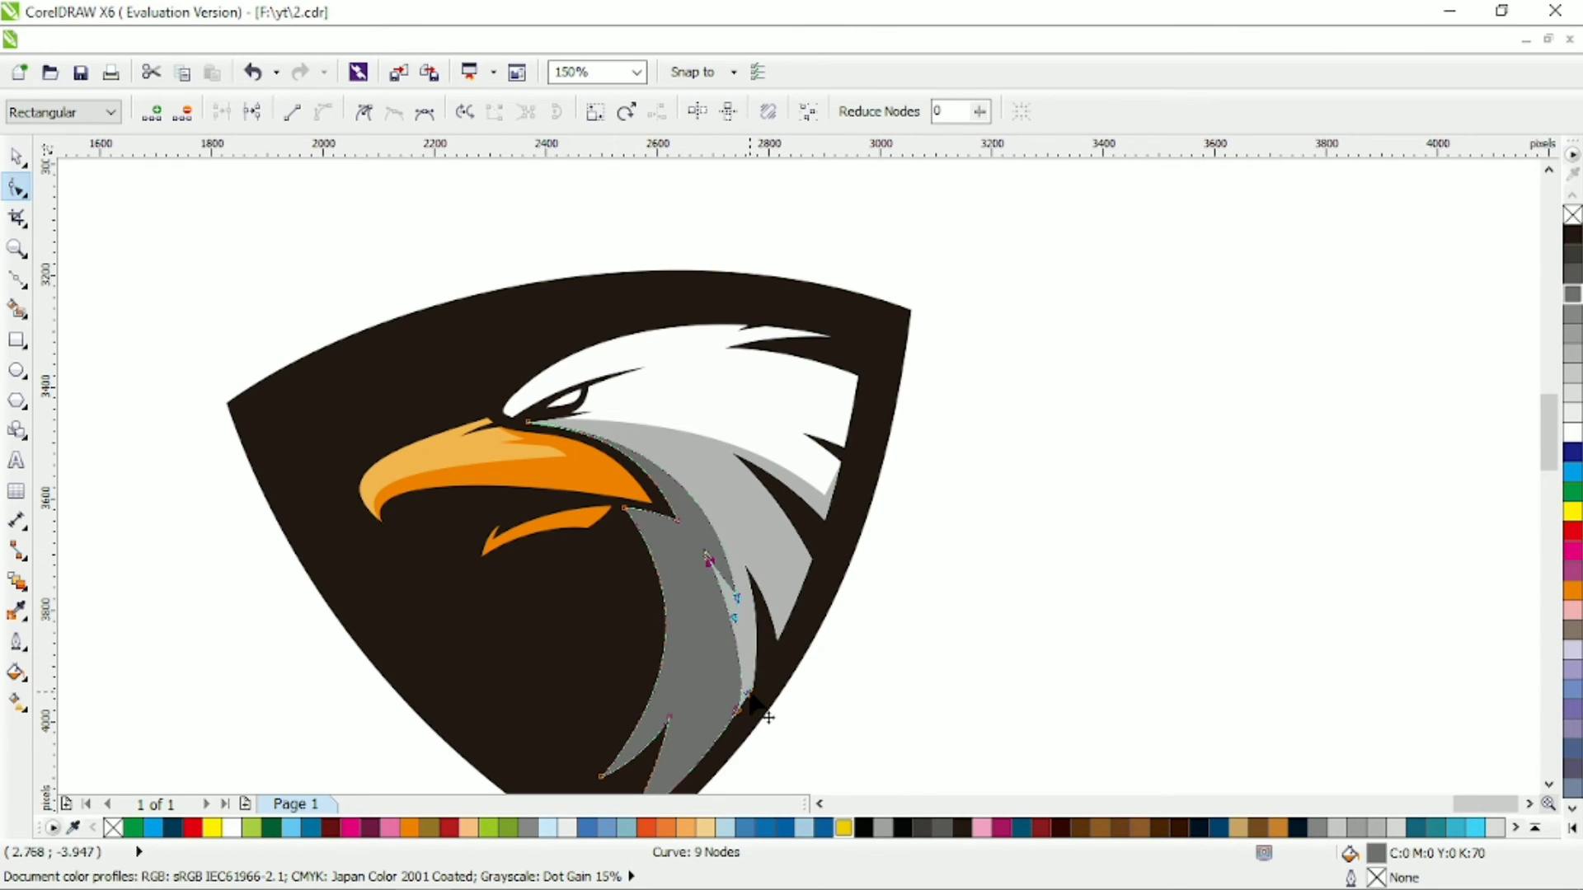
drag(751, 700, 751, 648)
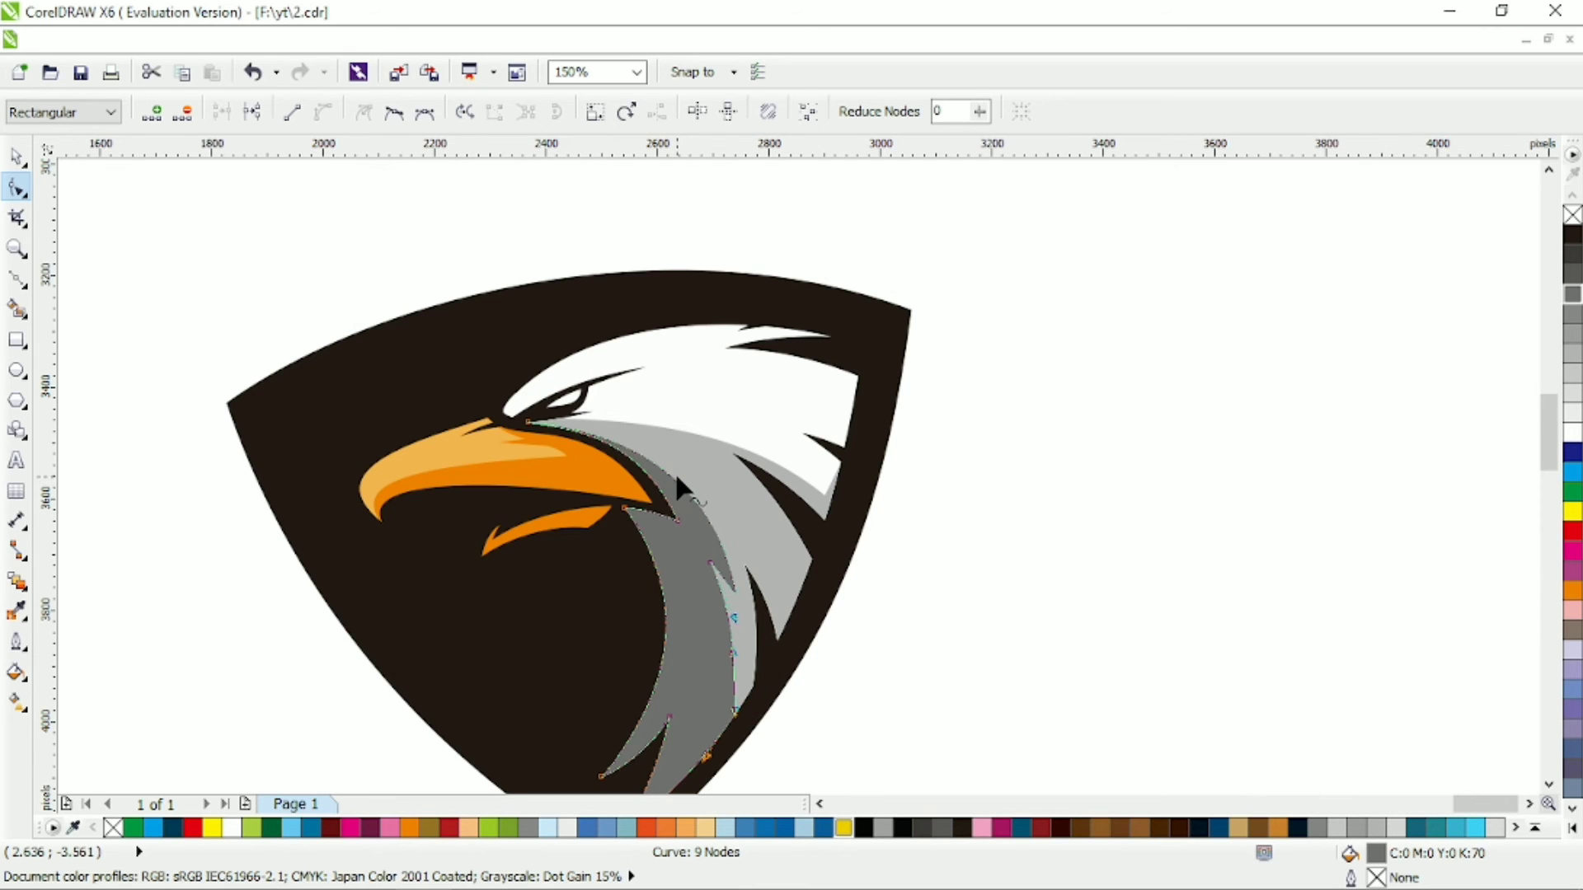
scroll(674, 472, up, 2)
double_click(694, 501)
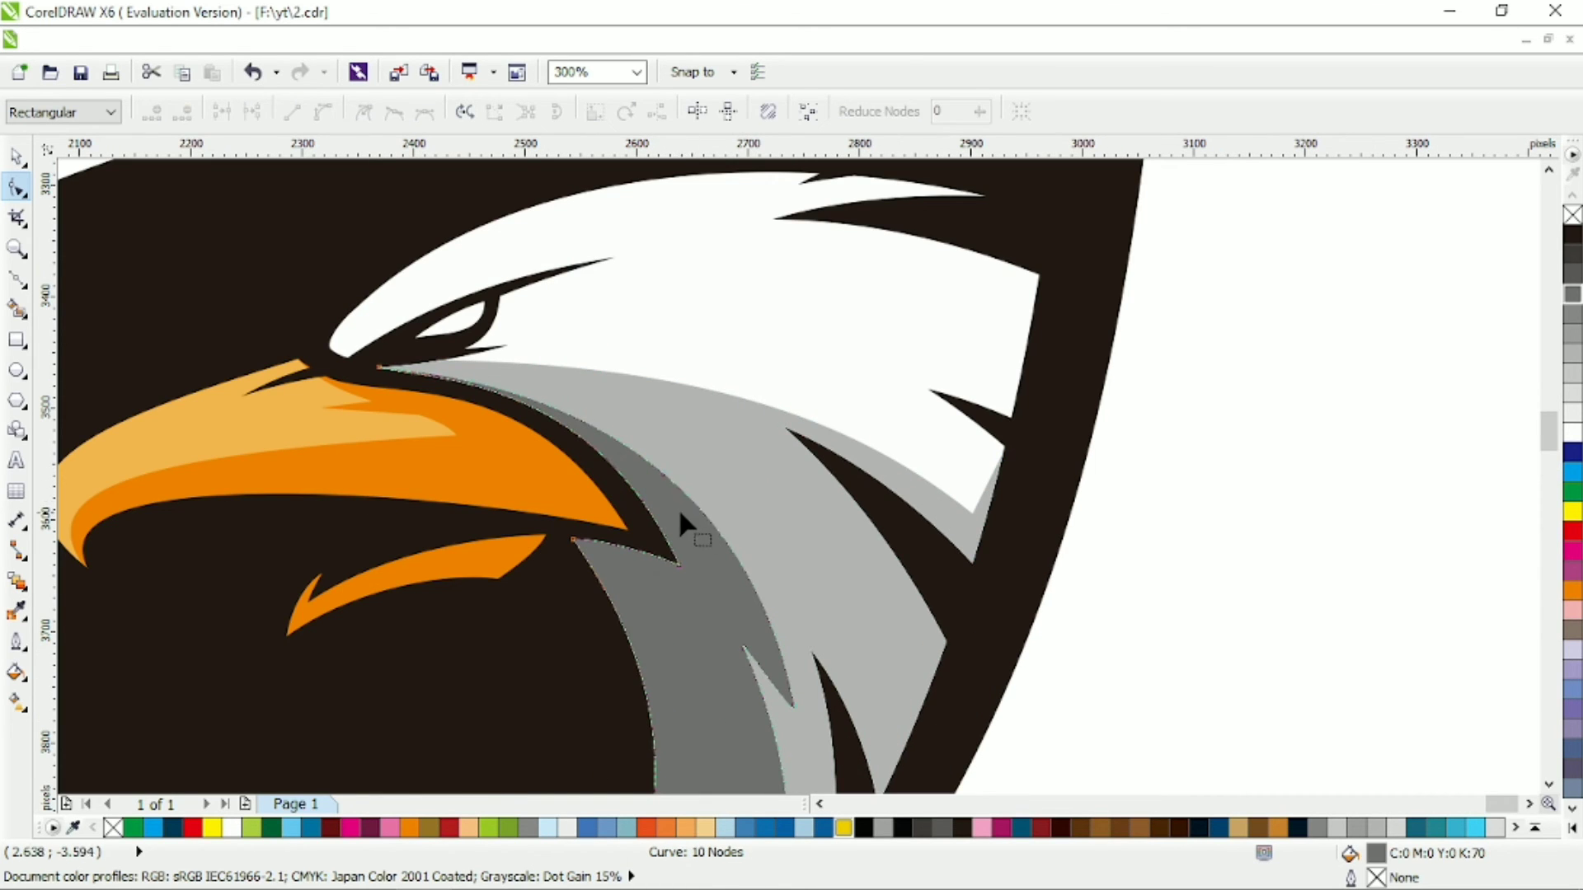
drag(693, 528, 661, 437)
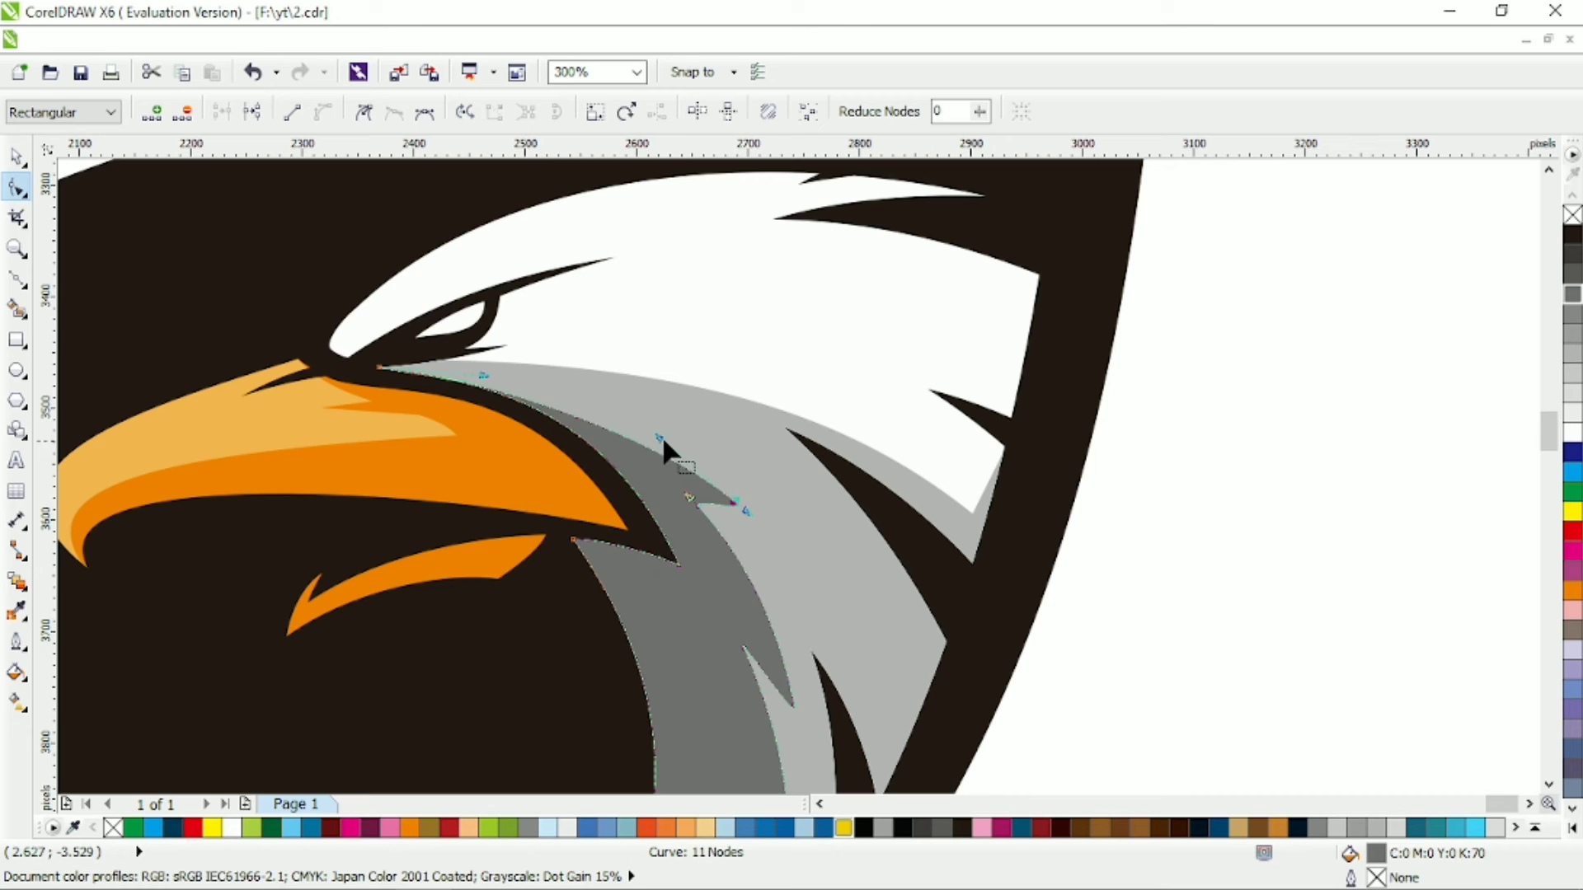
Add nodes on the light grey shading's upper edge and pull one into a pointed feather tip over the white head.
click(625, 394)
click(619, 371)
double_click(623, 372)
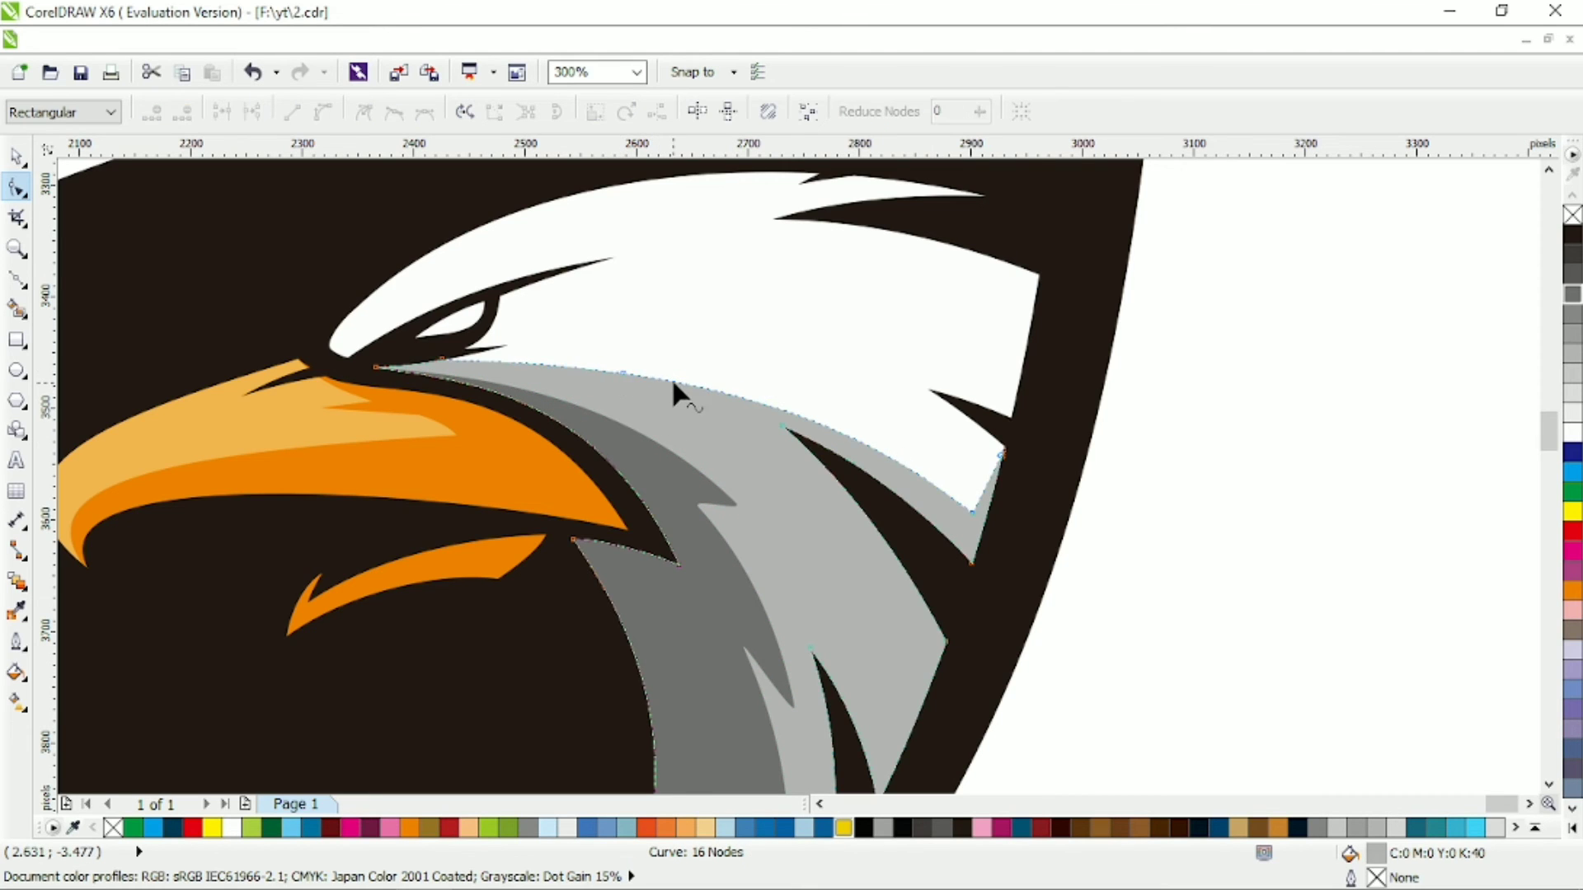
drag(620, 369, 717, 364)
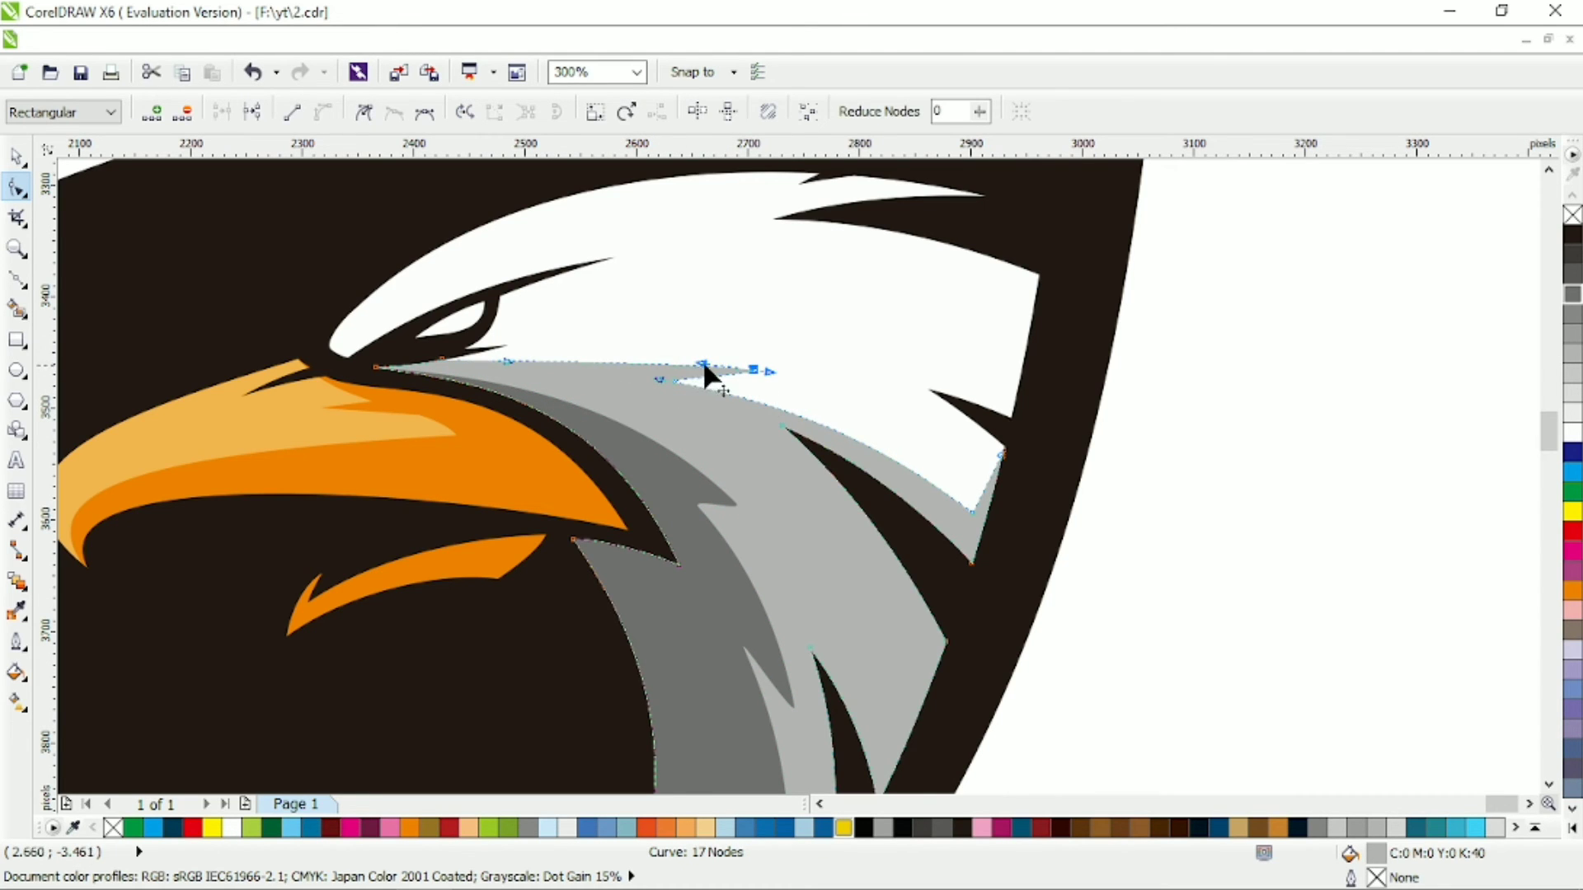
scroll(812, 432, down, 2)
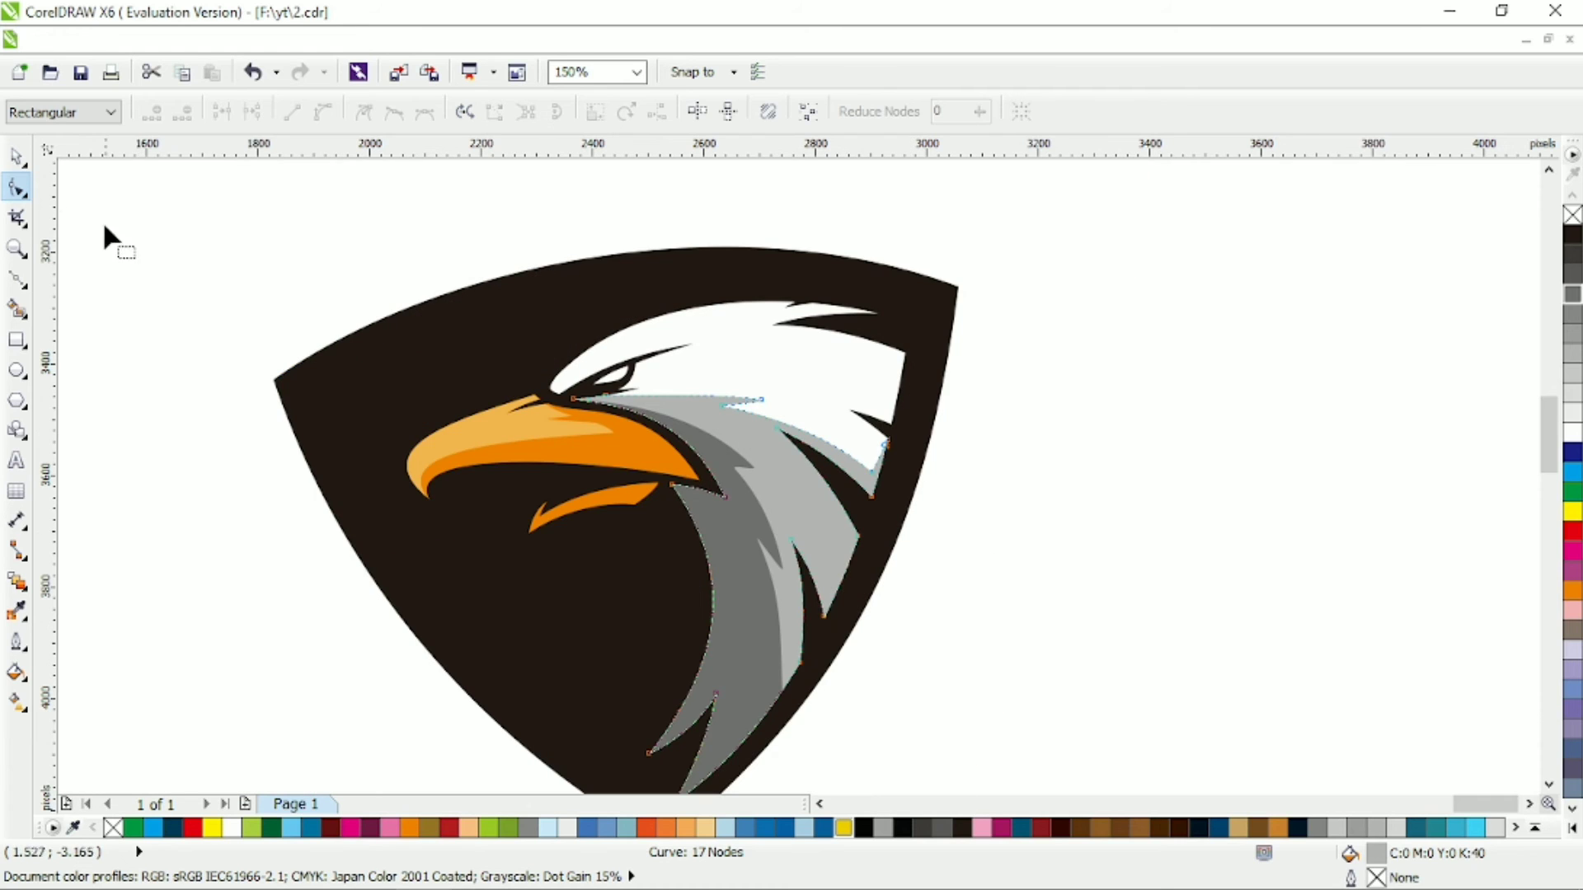
key(space)
scroll(532, 403, down, 2)
scroll(651, 501, left, 2)
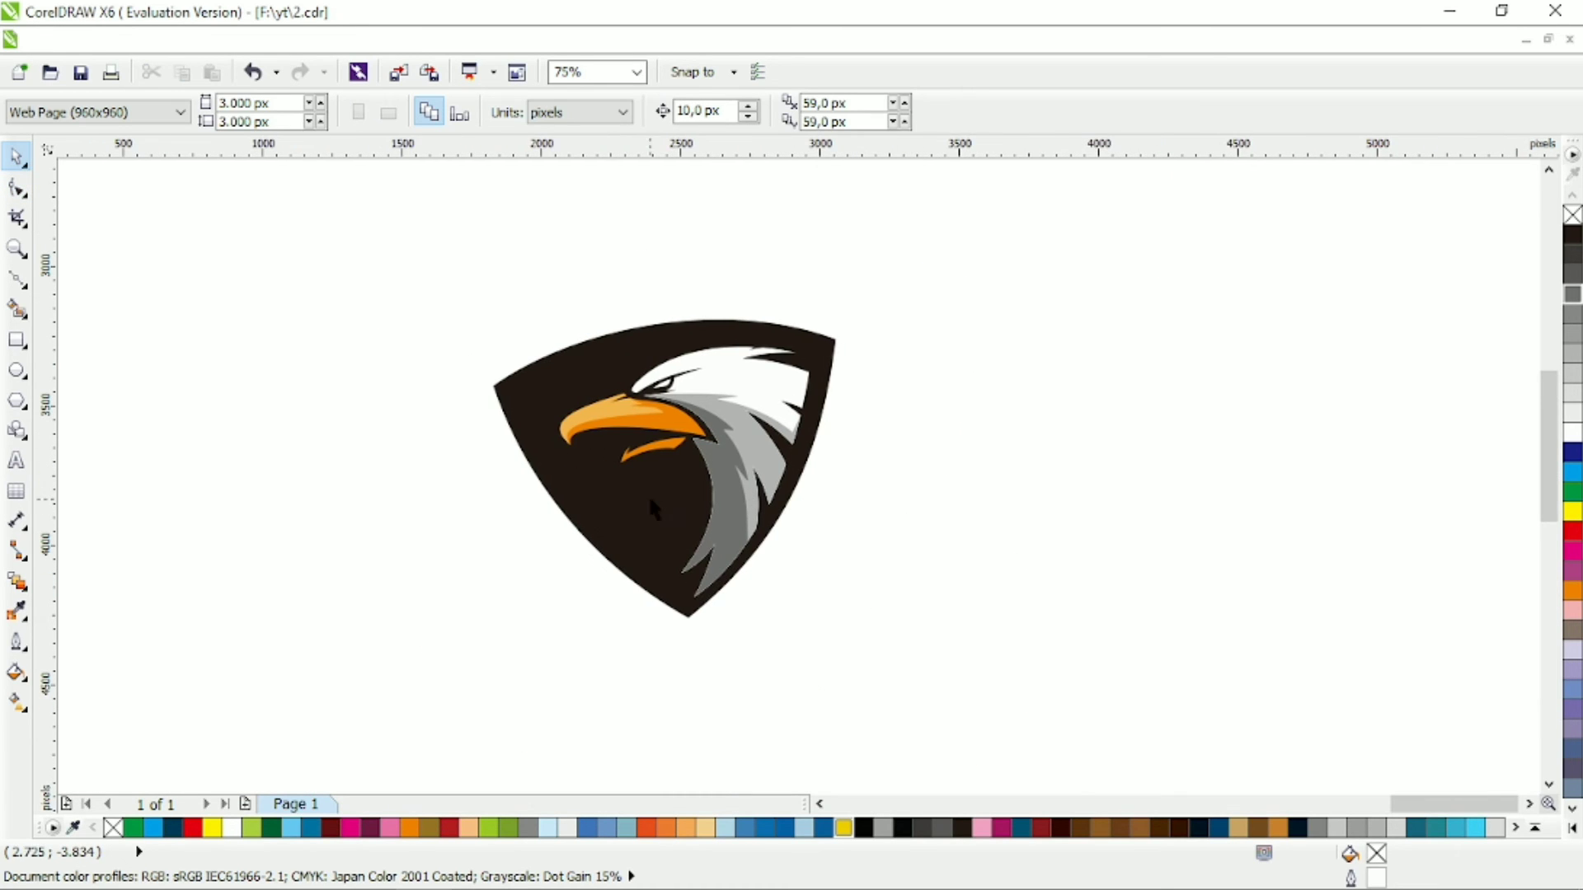
Draw a narrow closed sliver just inside the shield's top edge and bend its long sides into a crescent.
key(space)
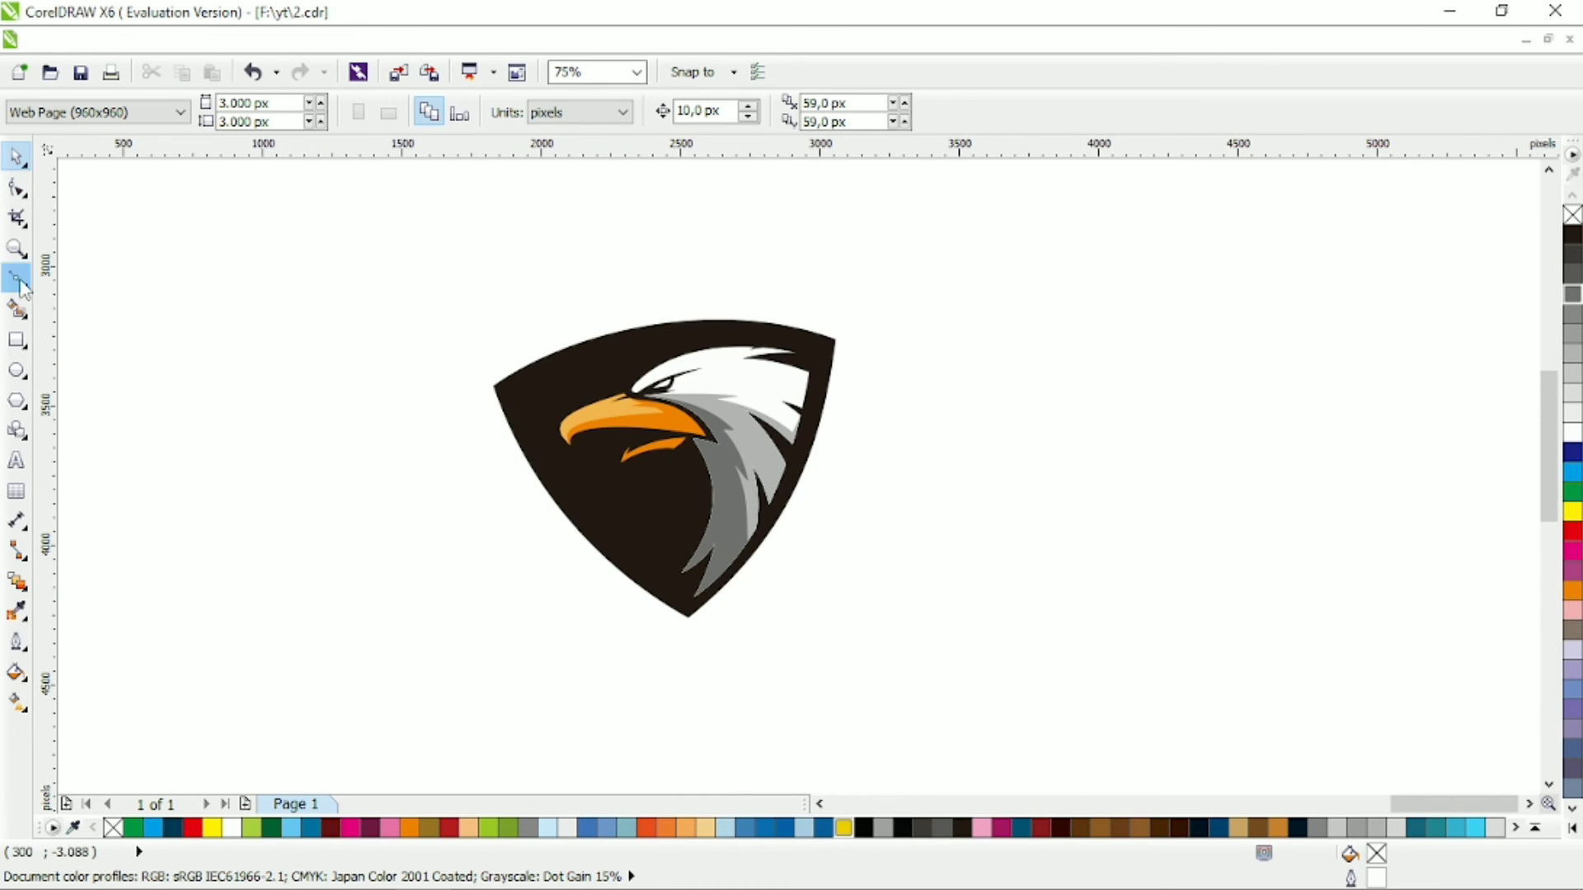
scroll(657, 407, up, 2)
click(369, 414)
drag(967, 288, 1001, 306)
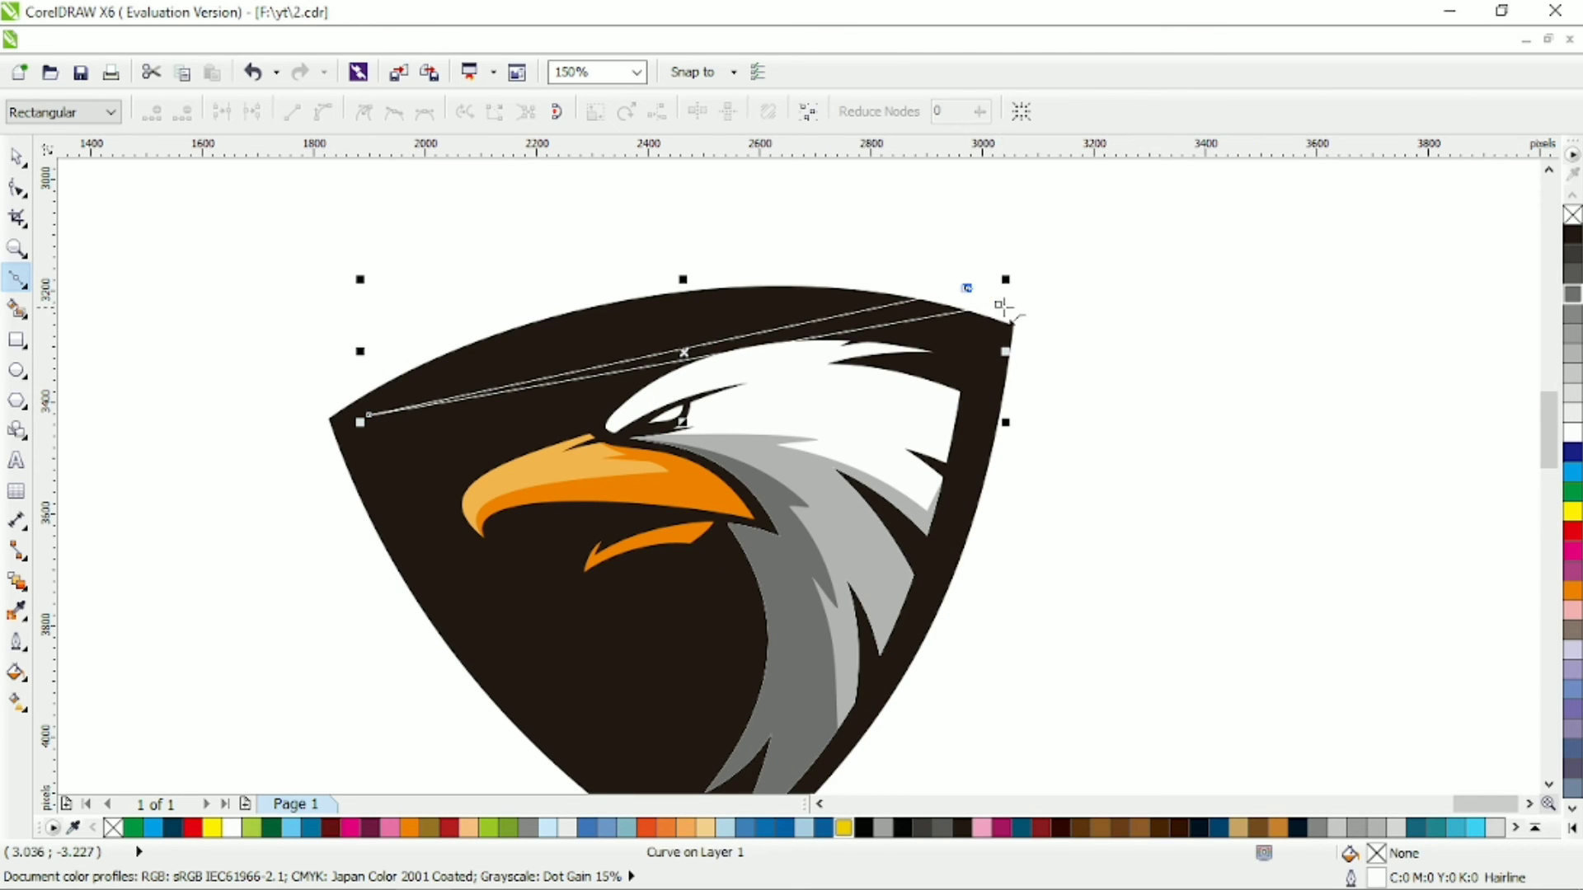
key(F10)
mouse_move(711, 346)
mouse_down()
mouse_move(703, 318)
mouse_move(716, 351)
mouse_move(717, 329)
mouse_up()
Trim the crescent out of the black shield and remove the cutting shape.
click(17, 157)
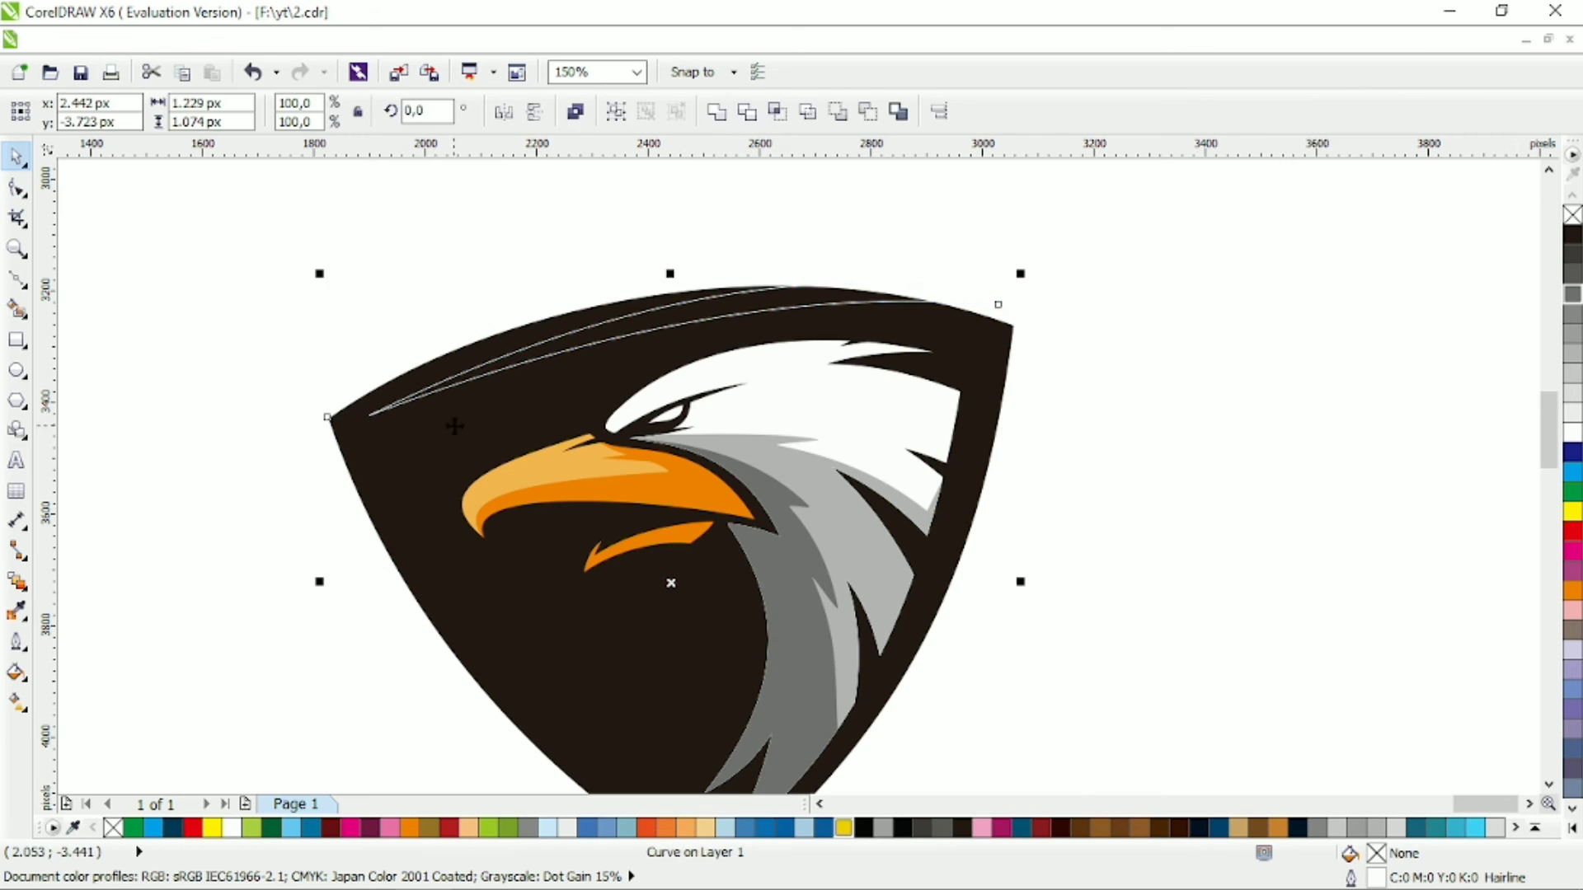
click(960, 190)
scroll(1109, 438, down, 2)
scroll(985, 482, up, 2)
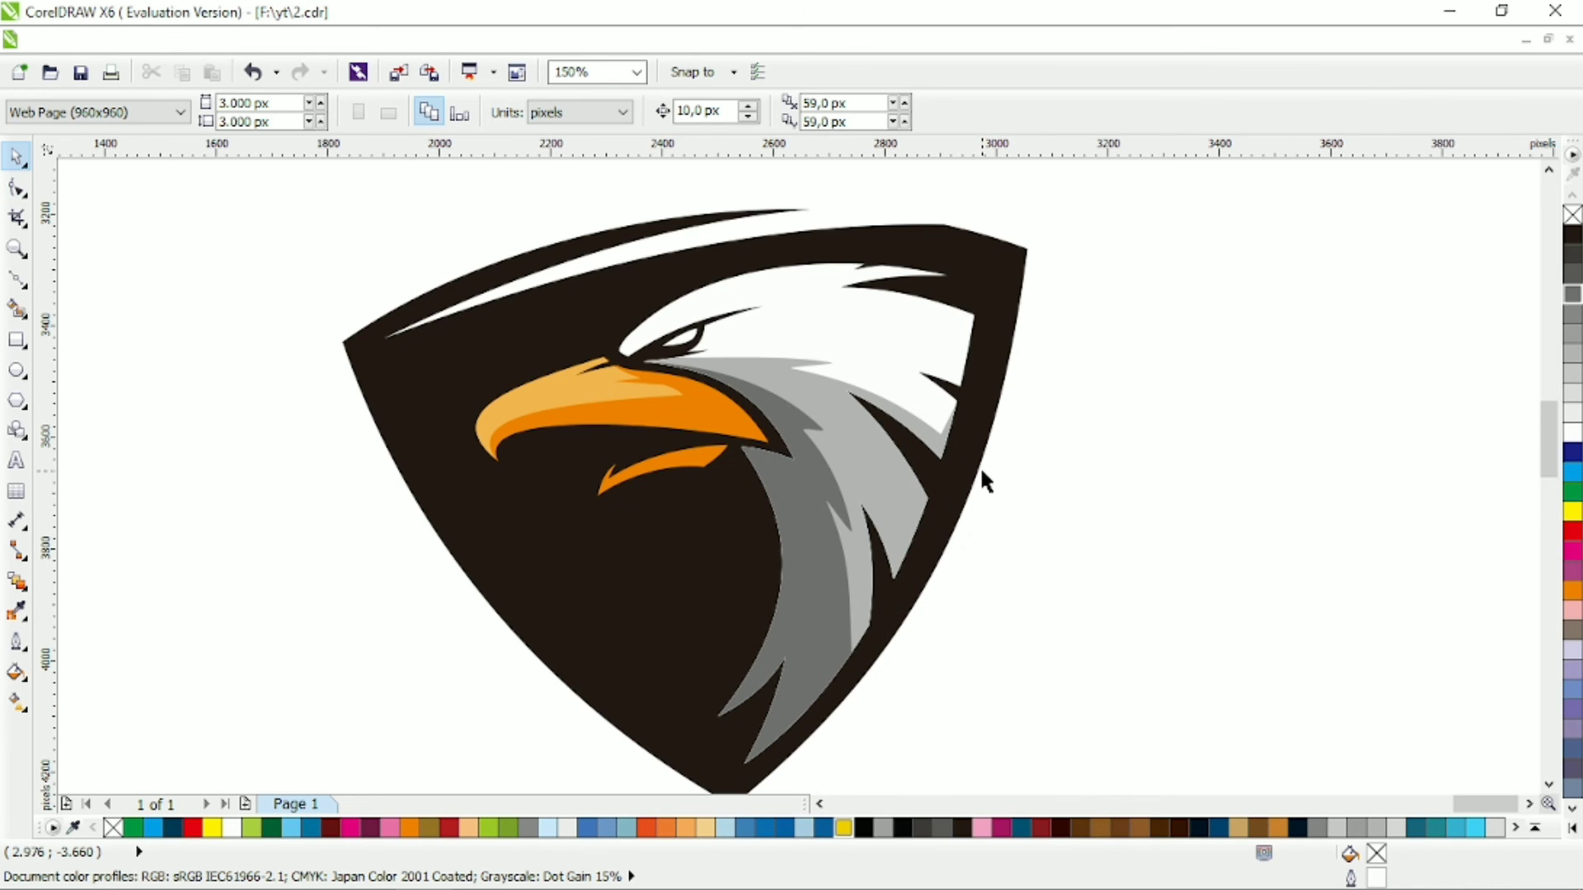
click(18, 282)
scroll(660, 655, down, 1)
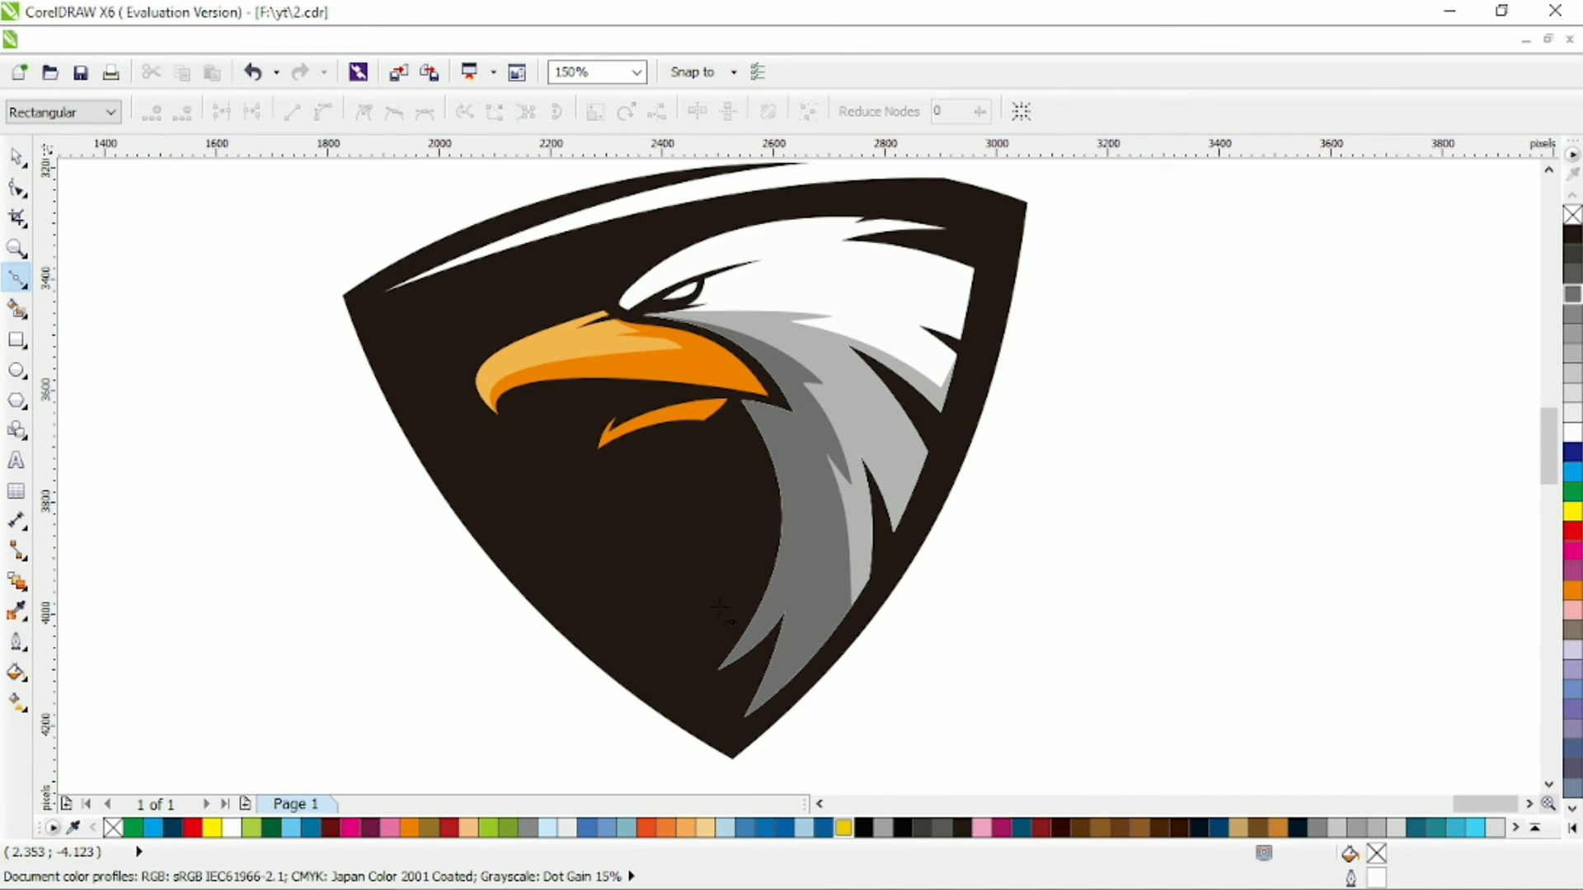
scroll(719, 608, up, 1)
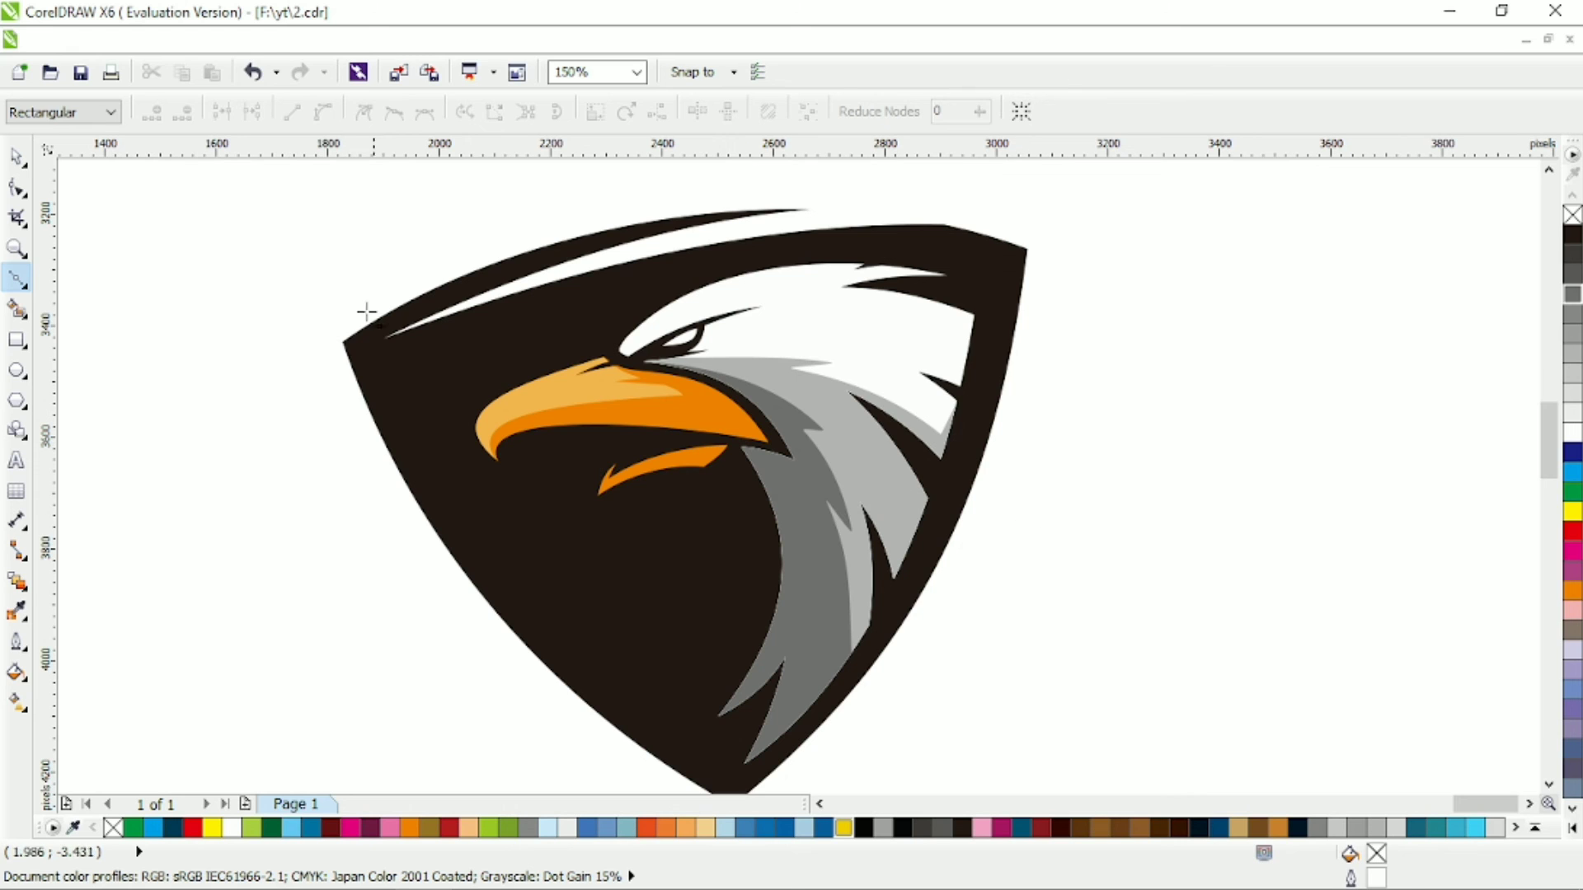
key(space)
scroll(396, 248, down, 2)
drag(396, 247, 923, 635)
Fill the white part of the eye with the orange (C0 M60 Y100 K0) sampled from the beak.
scroll(632, 363, up, 4)
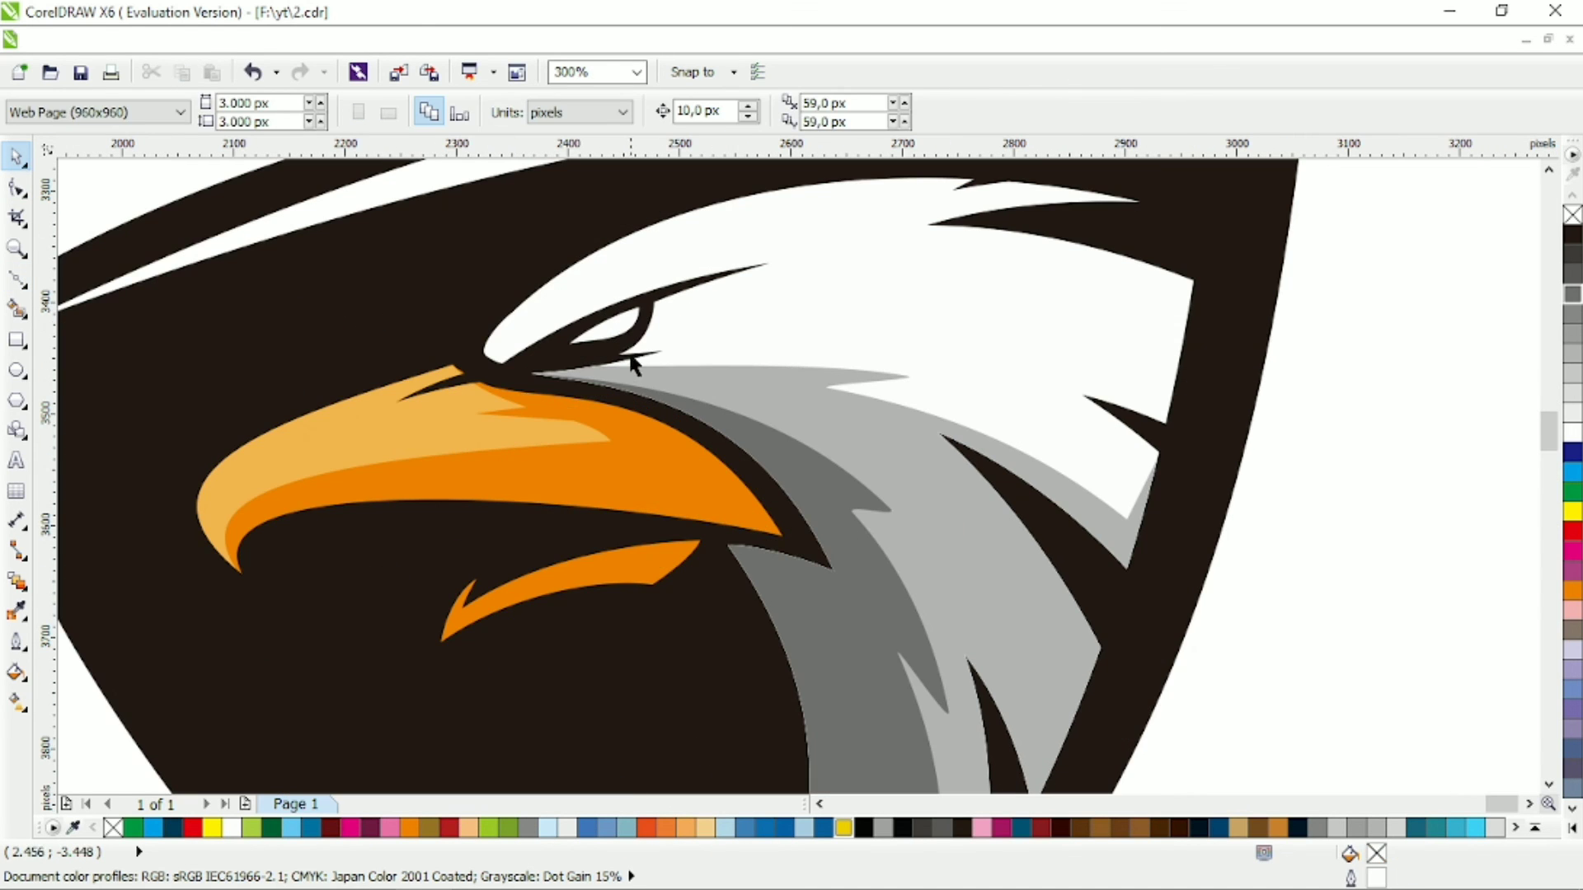
click(631, 363)
click(623, 338)
key(i)
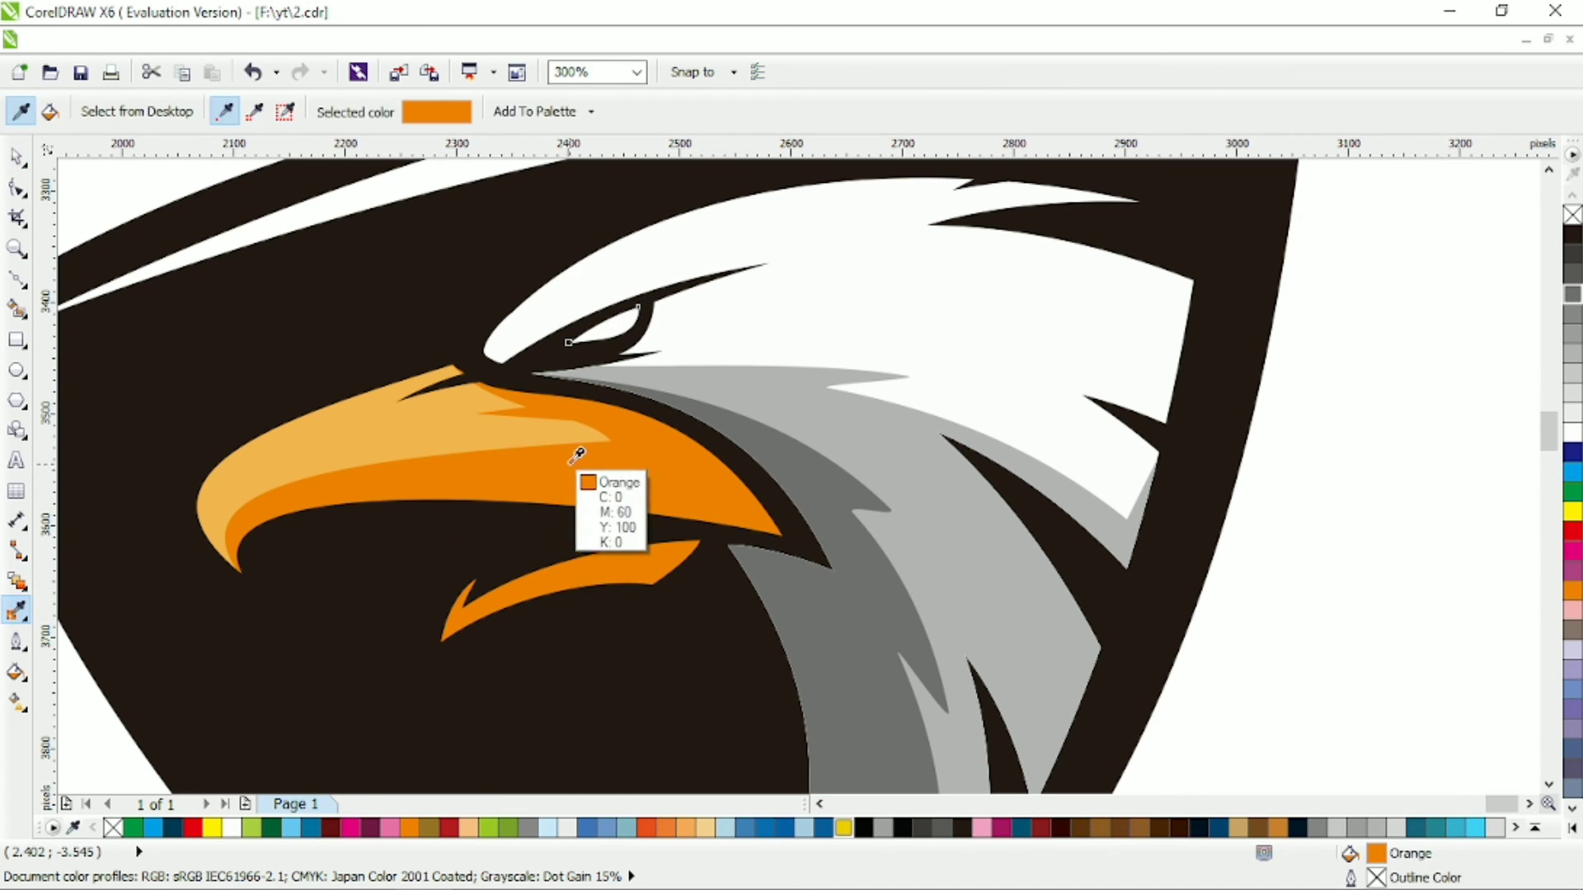
click(577, 454)
click(612, 330)
scroll(697, 407, down, 1)
Group all the emblem's shapes together and shift the group slightly up and to the right.
click(17, 157)
scroll(884, 256, down, 1)
drag(884, 255, 445, 678)
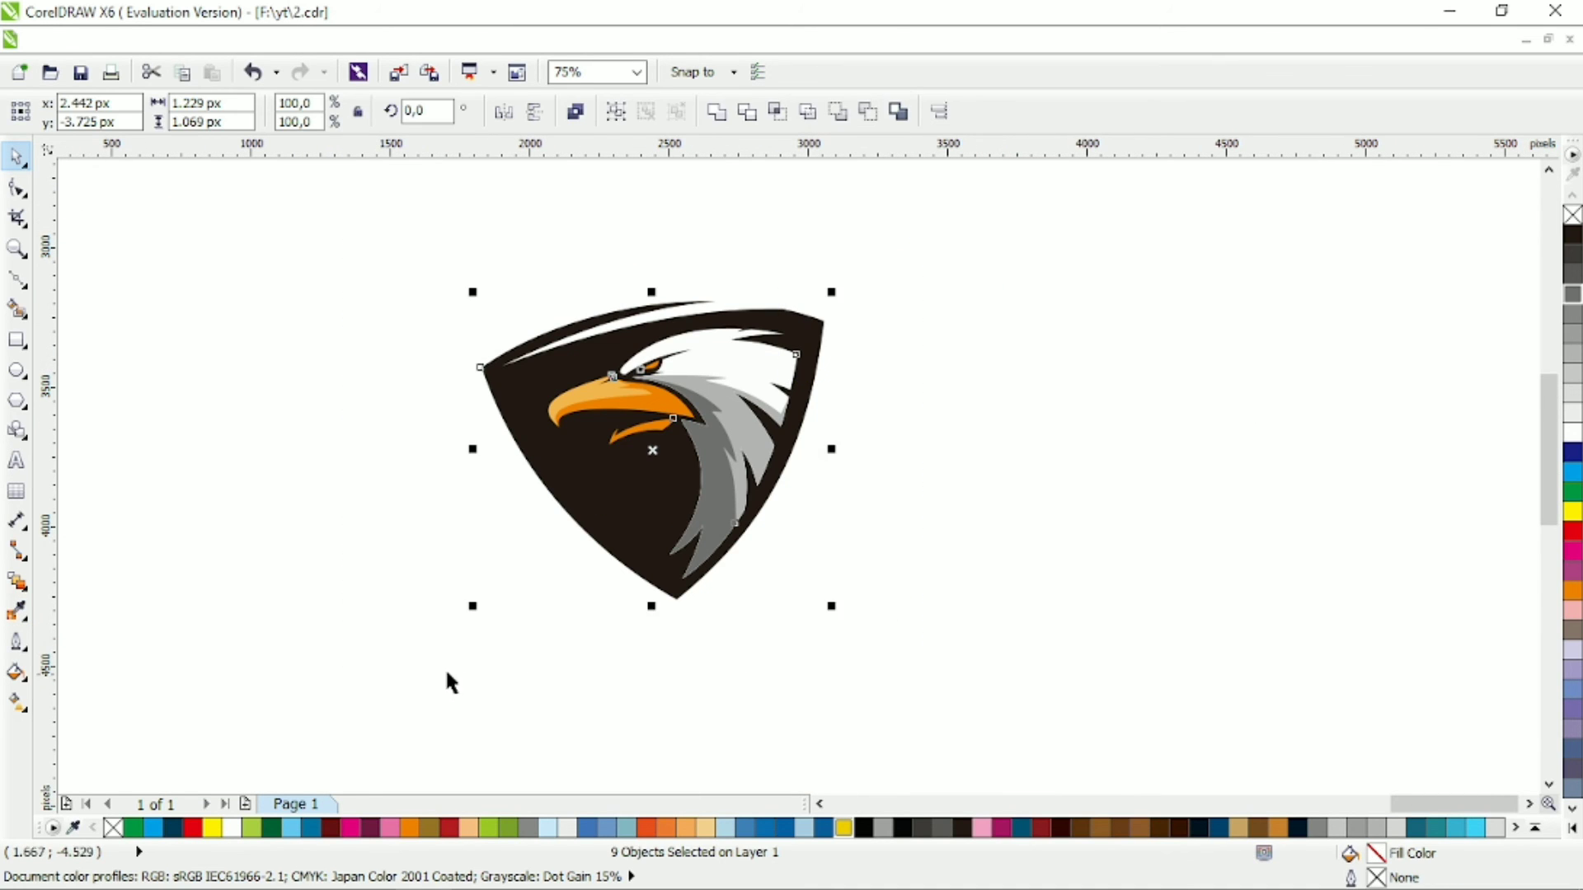
key(ctrl+g)
drag(725, 581, 767, 568)
click(89, 547)
Add the text EAGLESHIELD below the emblem and set its font to Calibri Light.
click(15, 460)
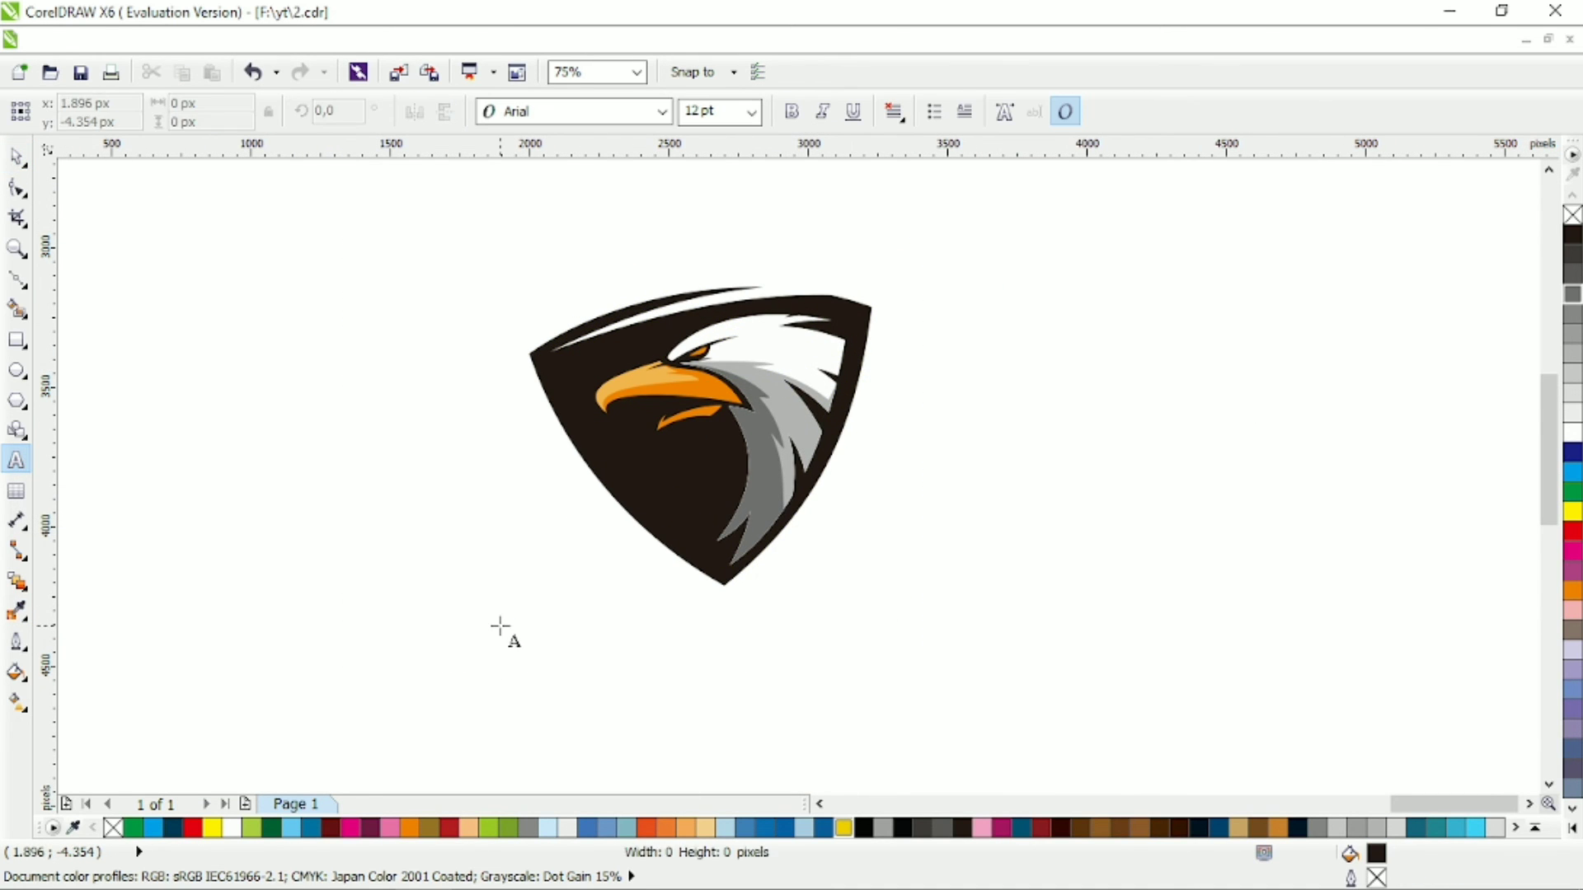
click(501, 623)
text(EAGLESHIELD)
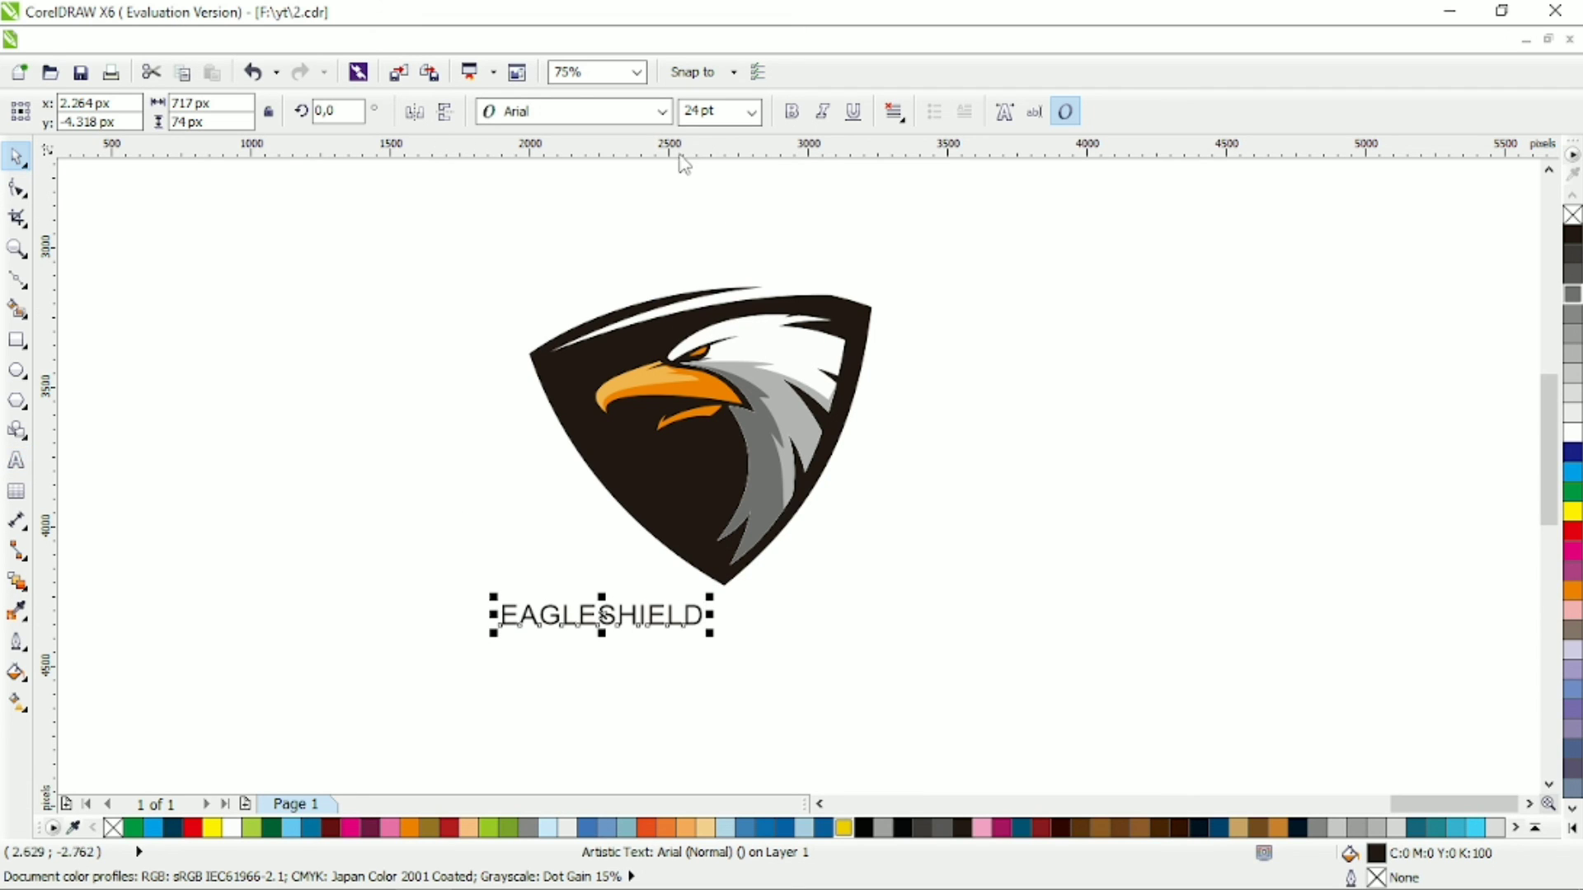
click(662, 112)
click(668, 164)
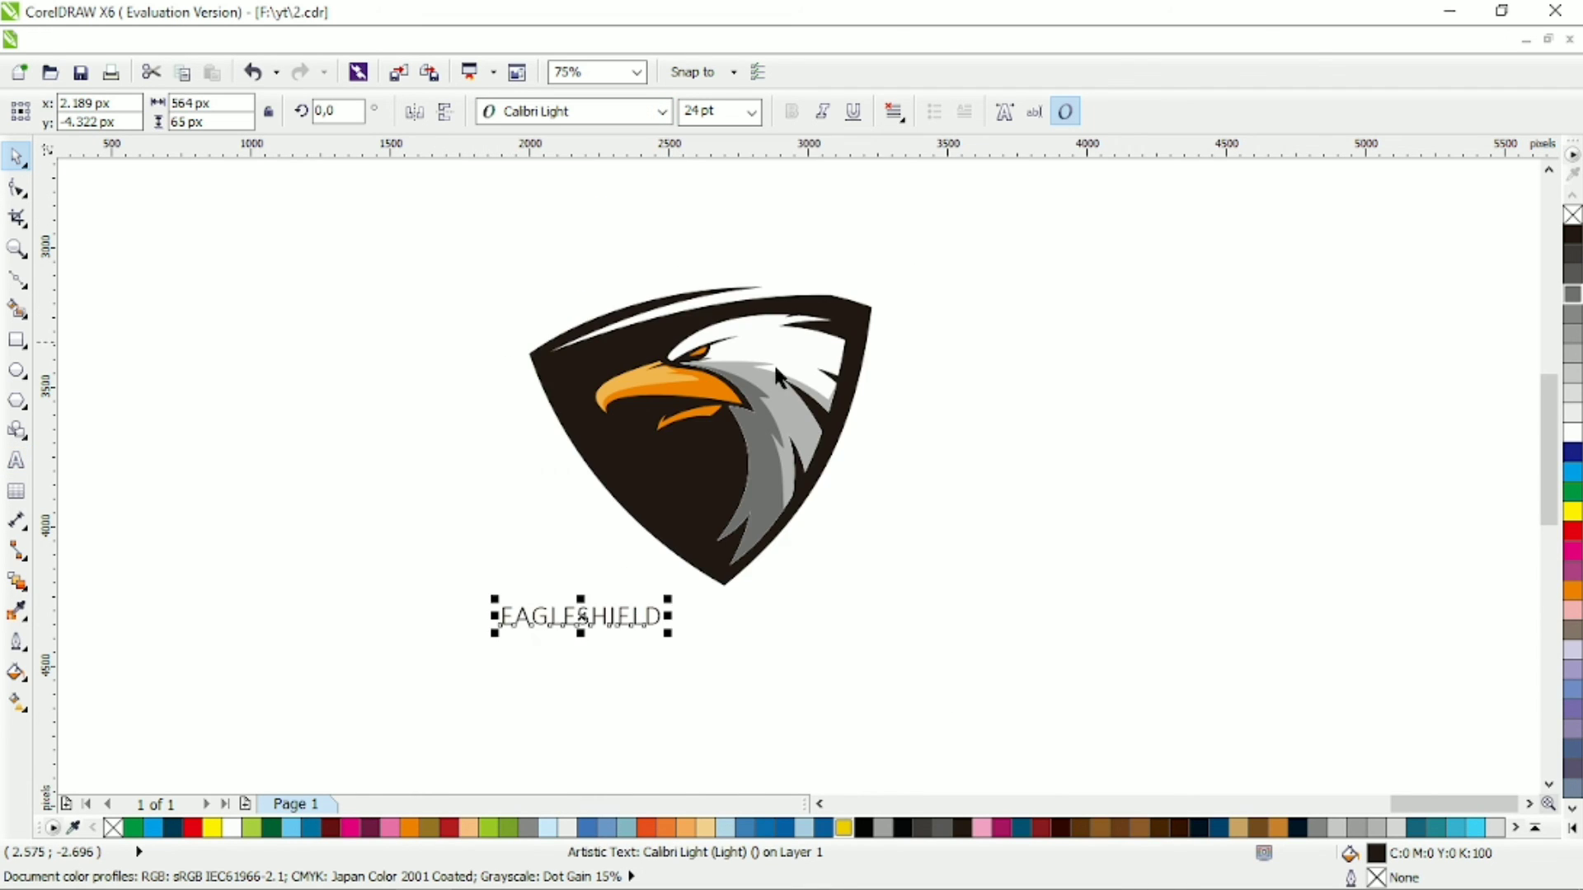
Enlarge the wordmark to about 55.2 pt, then shrink the emblem and centre it horizontally above the text.
drag(670, 636, 867, 653)
drag(961, 229, 511, 598)
drag(876, 275, 745, 432)
drag(1018, 312, 462, 707)
key(c)
Set only the word SHIELD in the wordmark to bold Calibri.
key(F8)
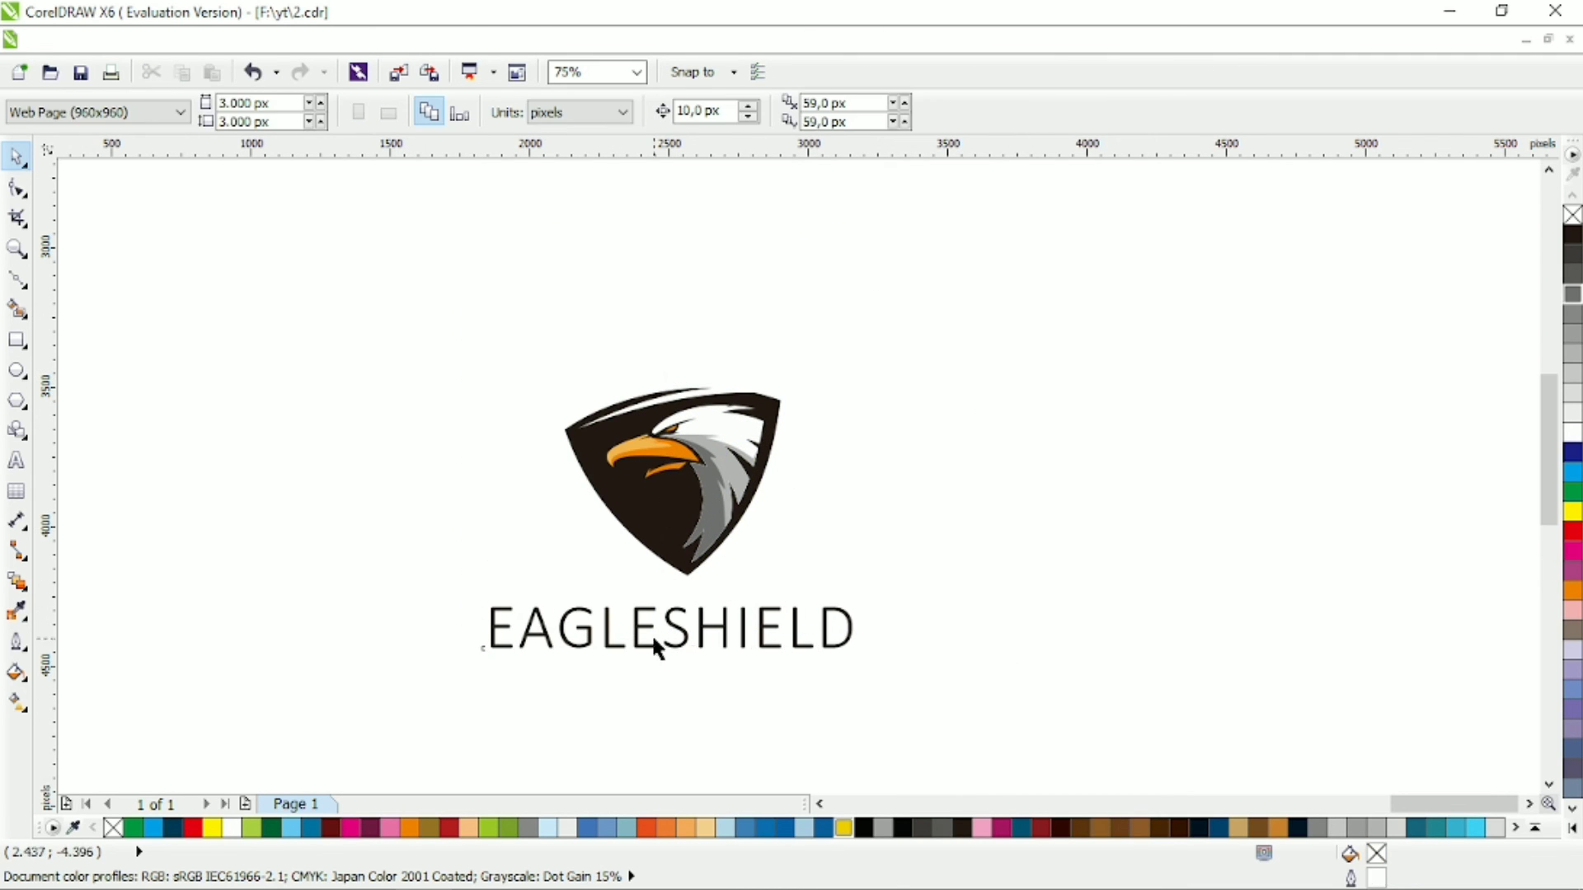
click(670, 631)
drag(666, 630, 861, 631)
click(662, 111)
click(536, 183)
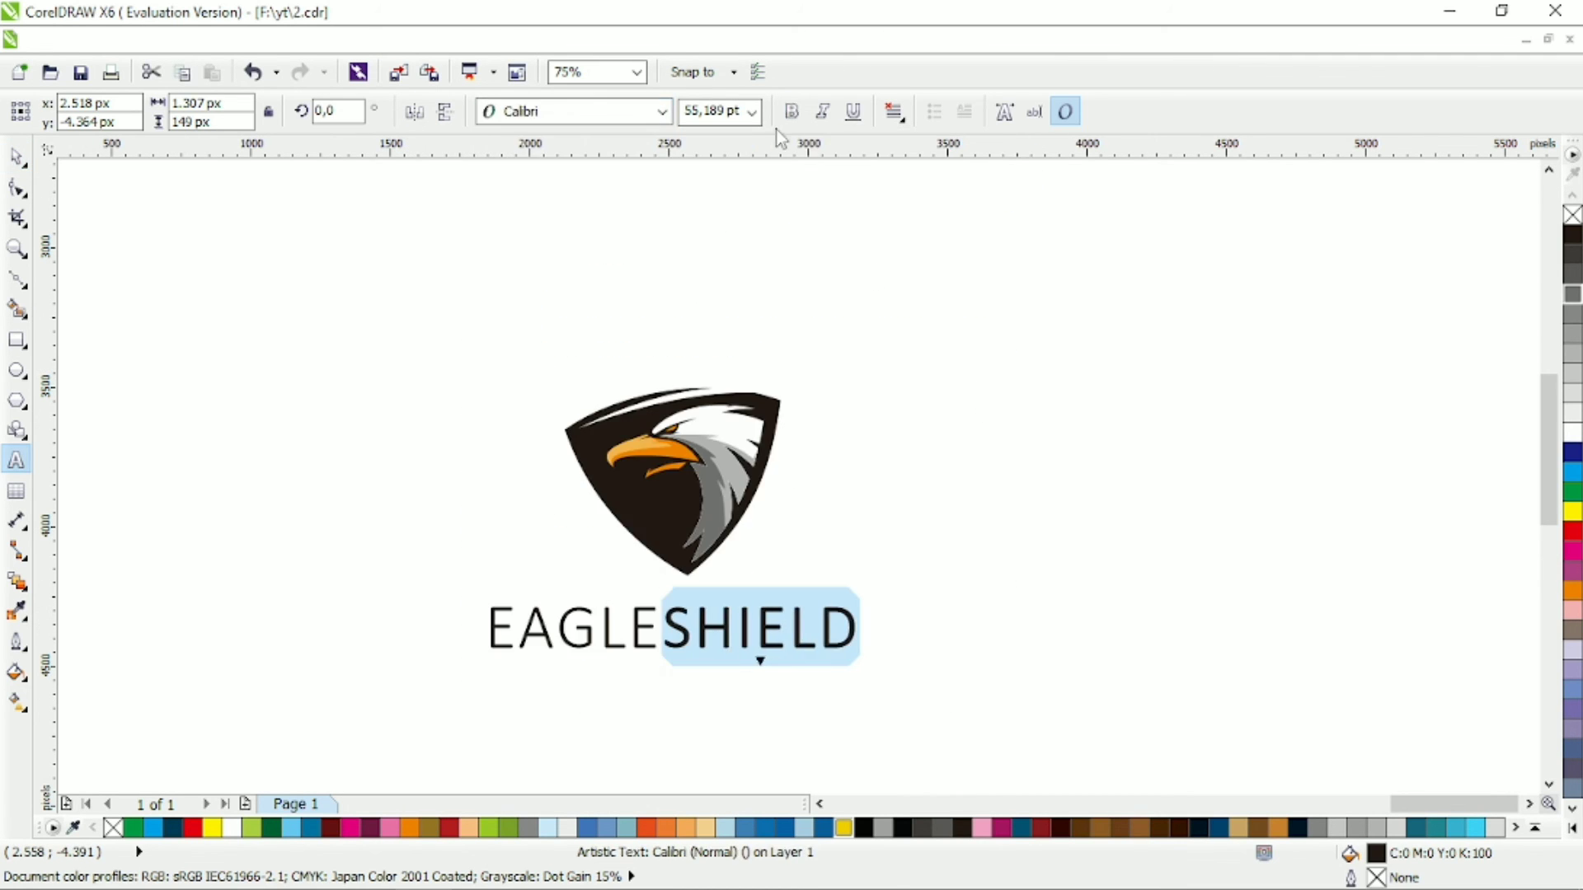
click(792, 112)
click(17, 157)
Scale the wordmark down to about 41.35 pt and place a copy directly beneath it.
click(855, 605)
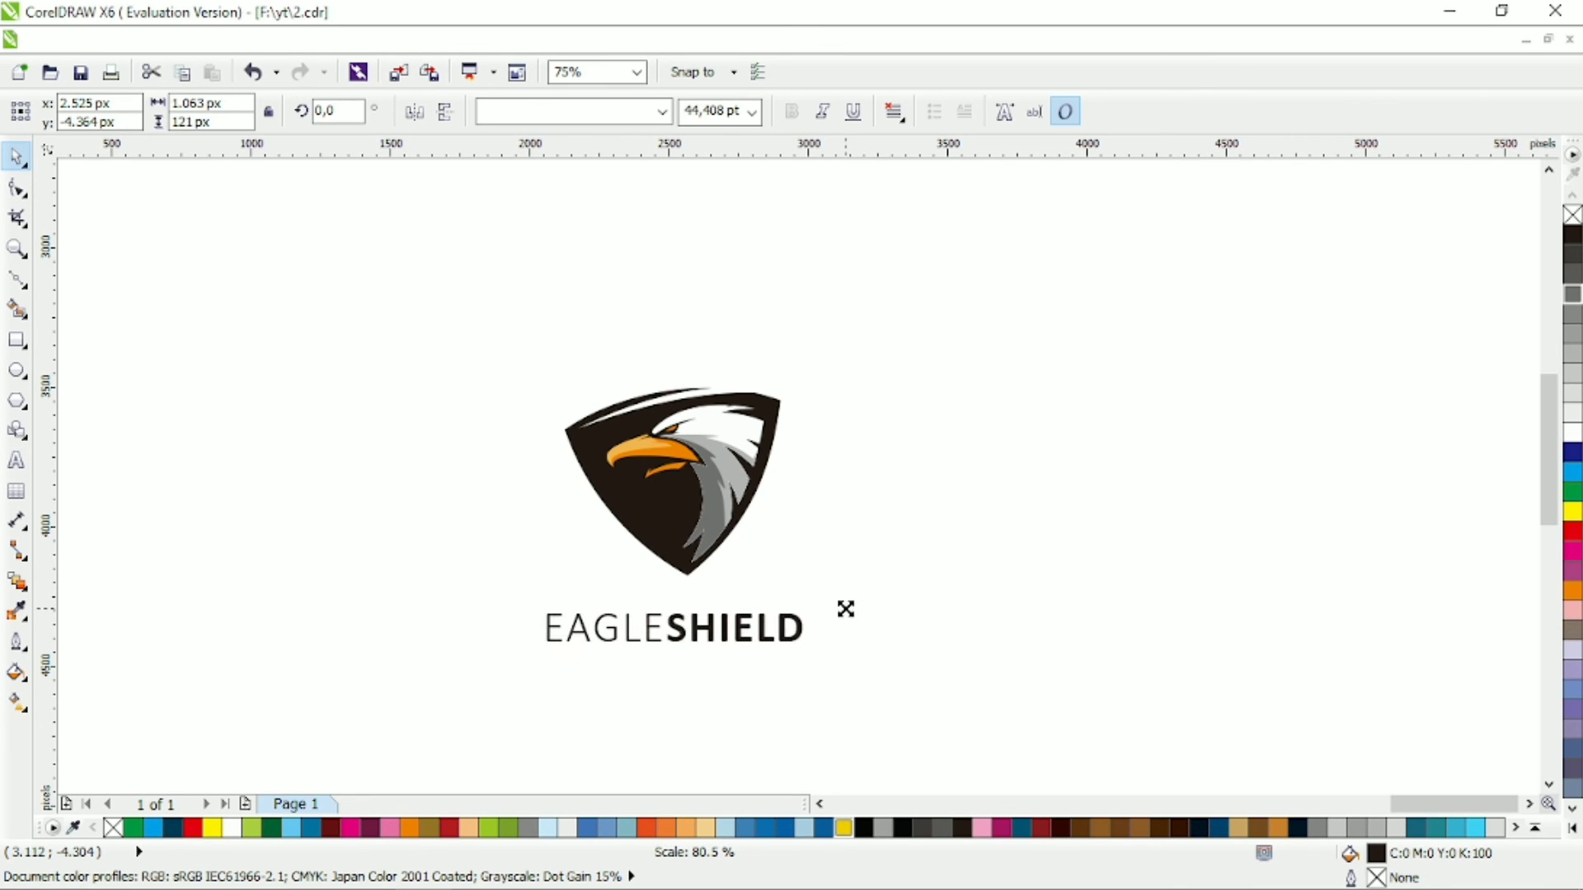
click(837, 624)
drag(836, 624, 823, 692)
Replace the copied line's text with LOGO DESIGN and set it in bold Calibri.
double_click(823, 671)
key(ctrl+a)
text(LO)
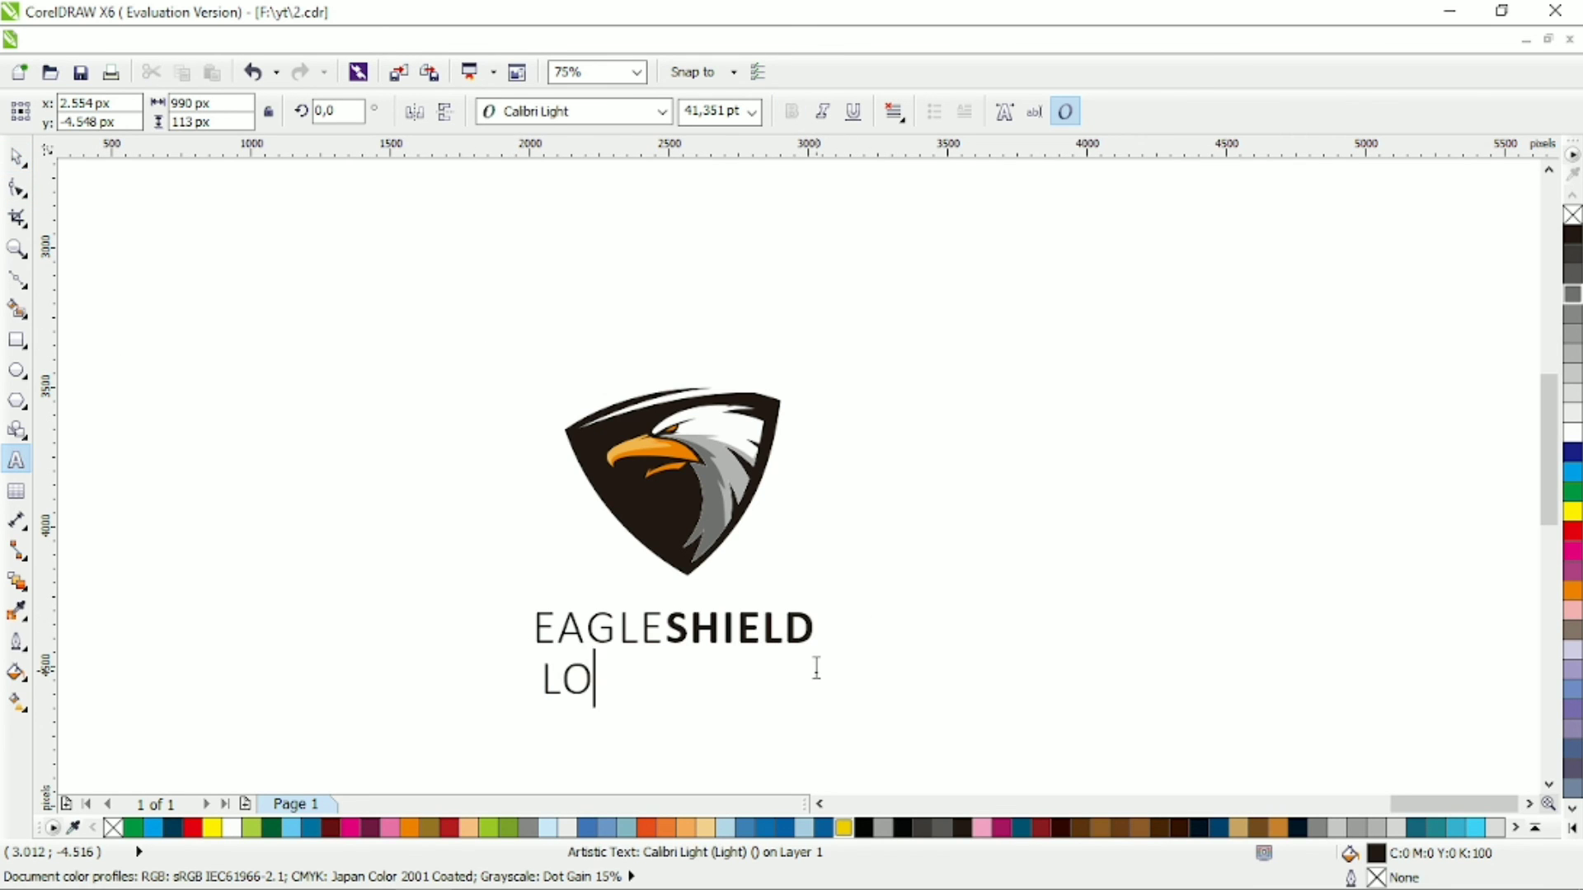
click(662, 111)
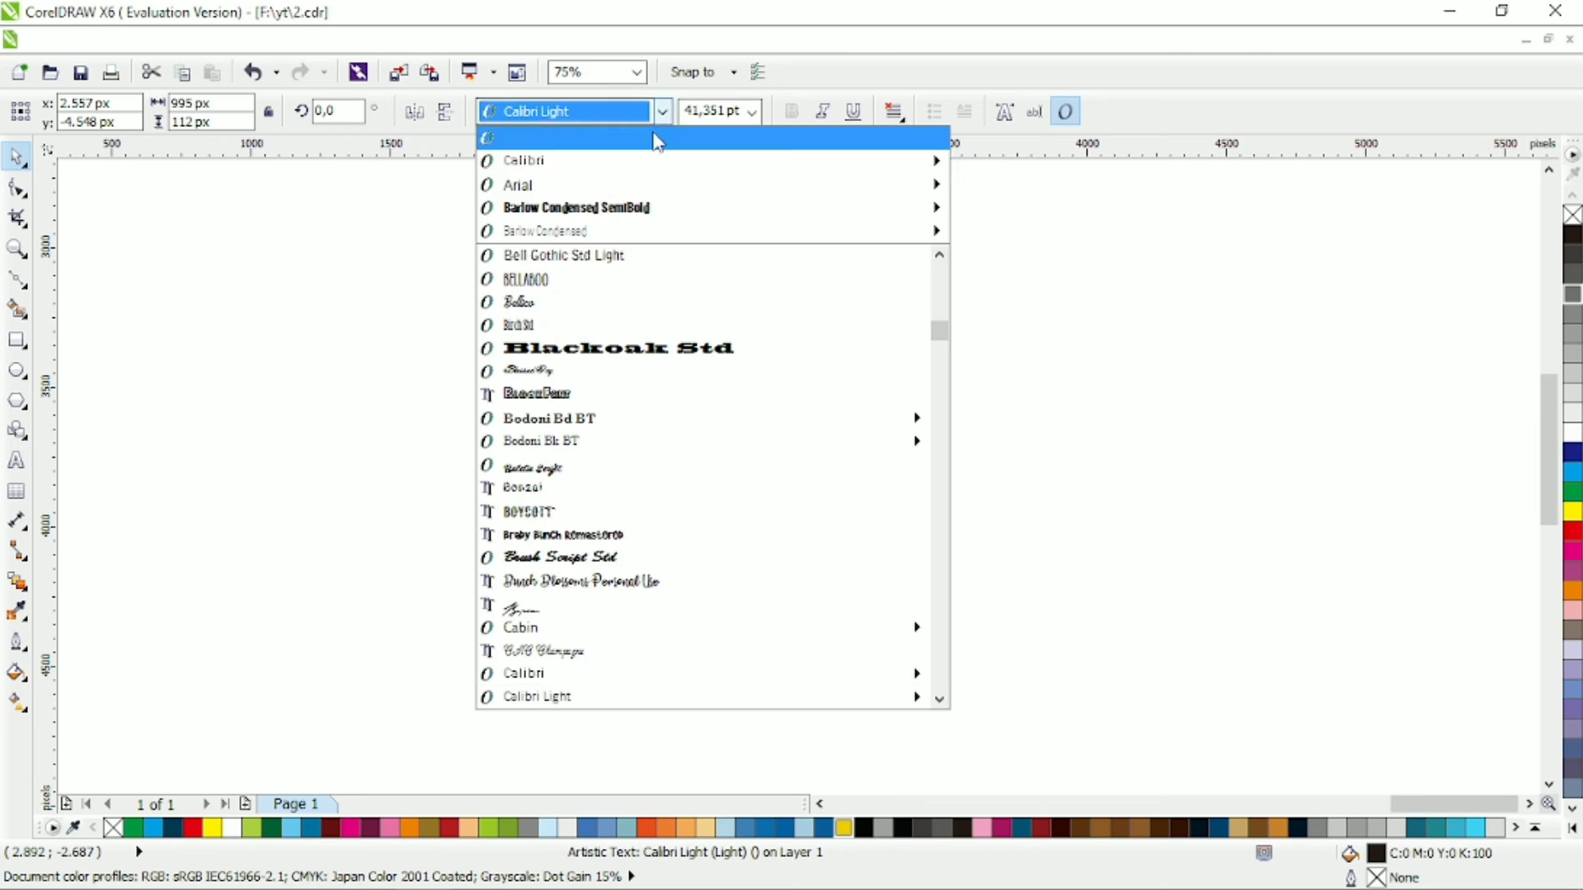
click(532, 159)
click(791, 111)
Shrink the LOGO DESIGN line to a small tagline and widen its letter spacing beneath the wordmark.
drag(836, 703, 761, 648)
key(F10)
key(space)
key(ctrl+a)
key(Escape)
Nudge the wordmark and tagline up together towards the emblem, then frame the whole logo in view.
shift+click(540, 628)
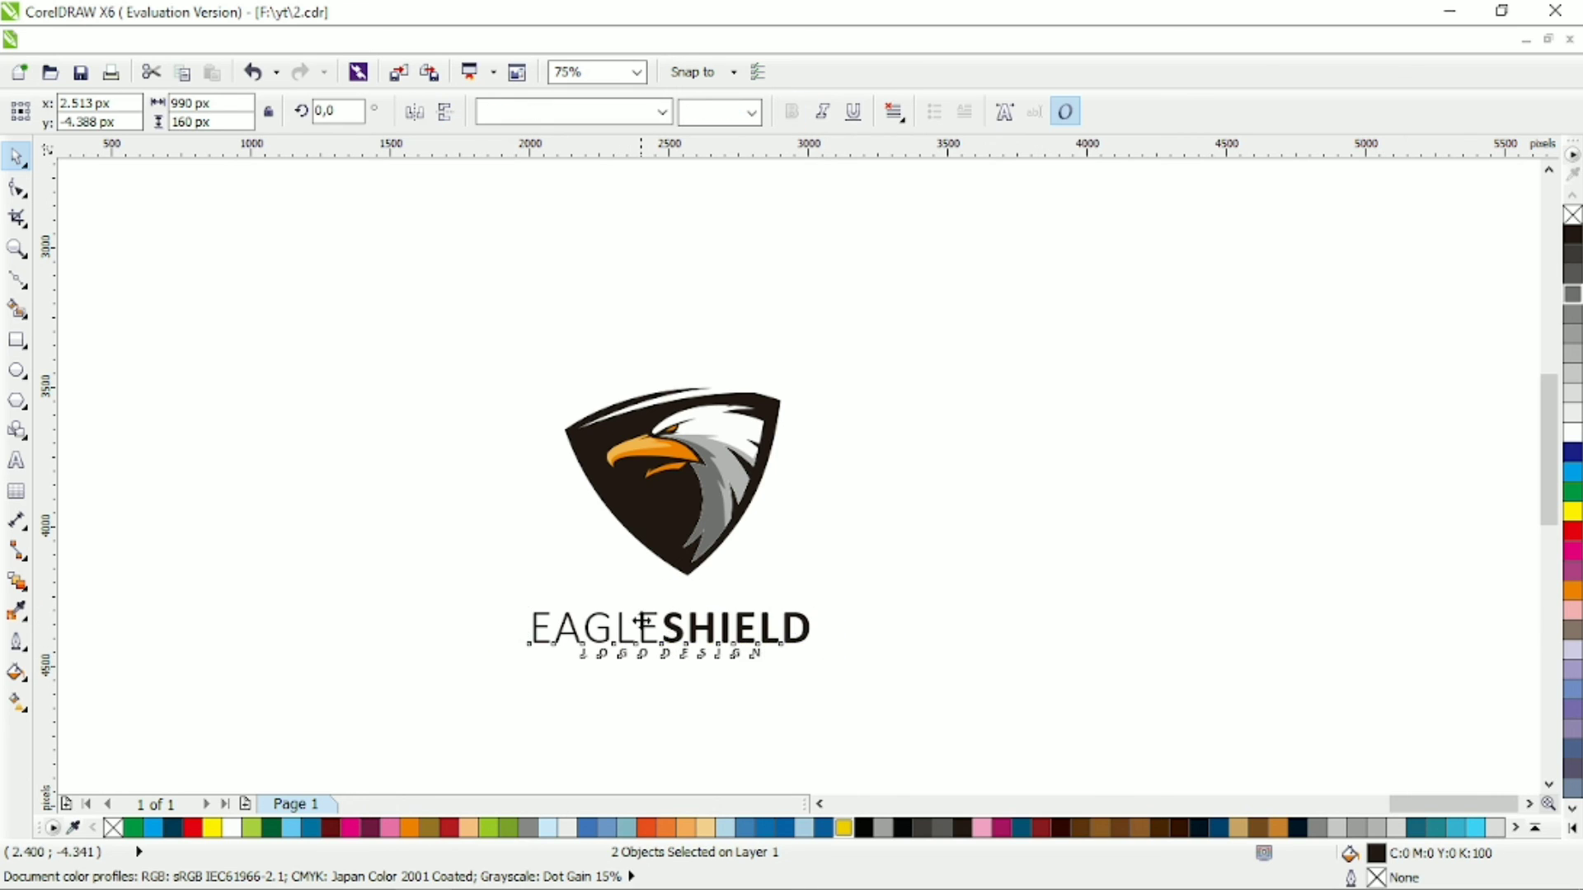
key(Up)
click(863, 559)
scroll(863, 559, down, 2)
key(z)
drag(950, 622, 431, 221)
key(space)
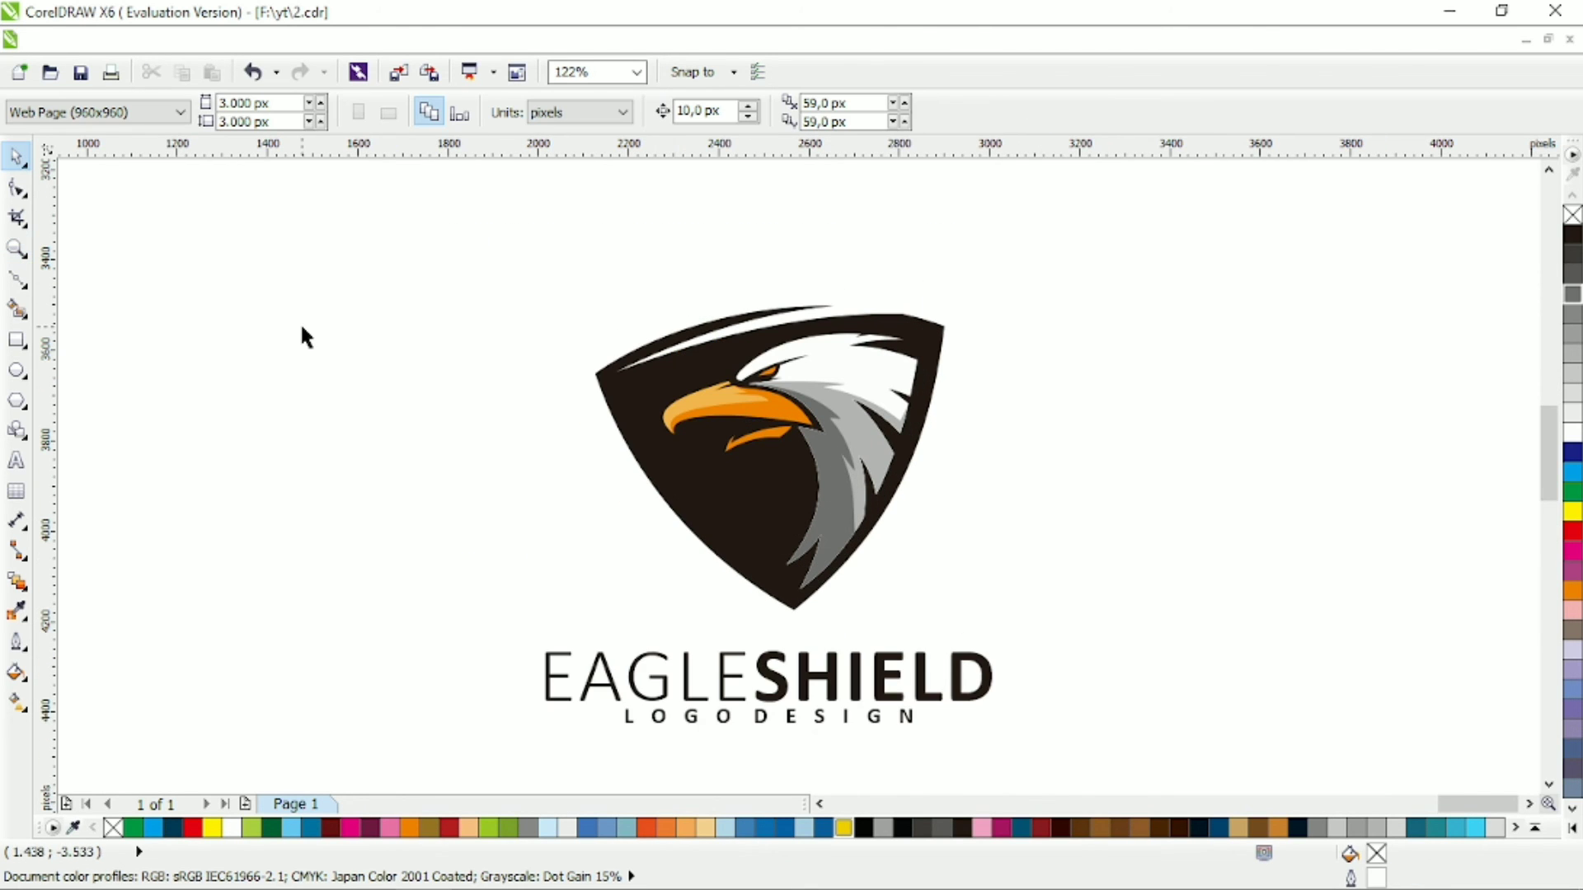